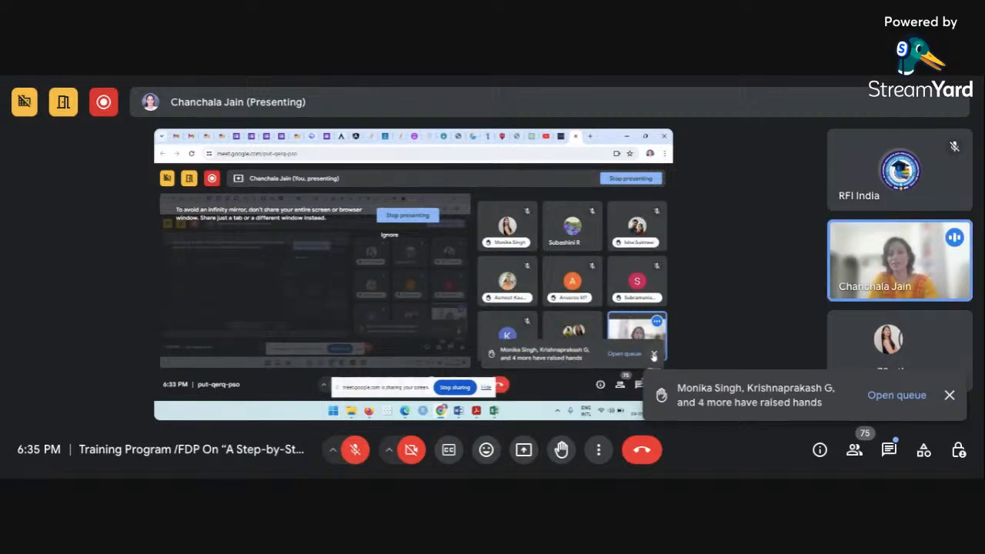
{"action": "left_click", "coordinate": [653, 355]}
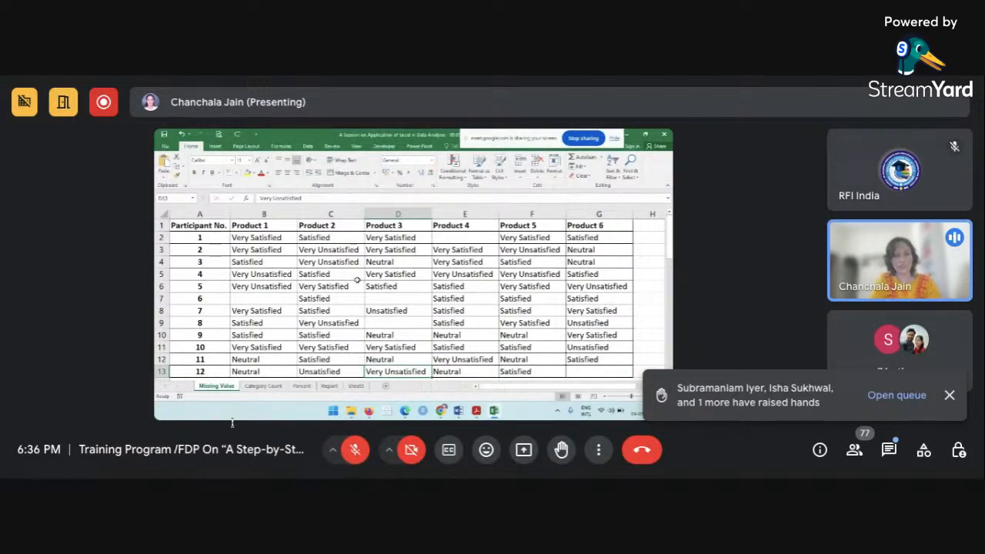
{"action": "left_click", "coordinate": [356, 454]}
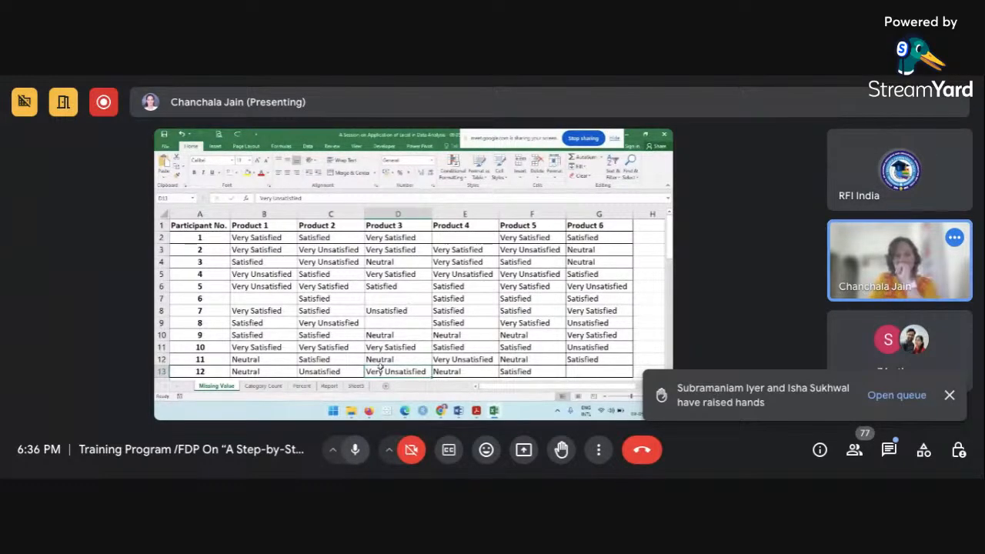
Examine the twelve participants' satisfaction responses for Product 1 to Product 6 on the Missing Value sheet, looking for empty cells.
{"action": "scroll", "coordinate": [380, 366], "scroll_direction": "down", "scroll_amount": 1}
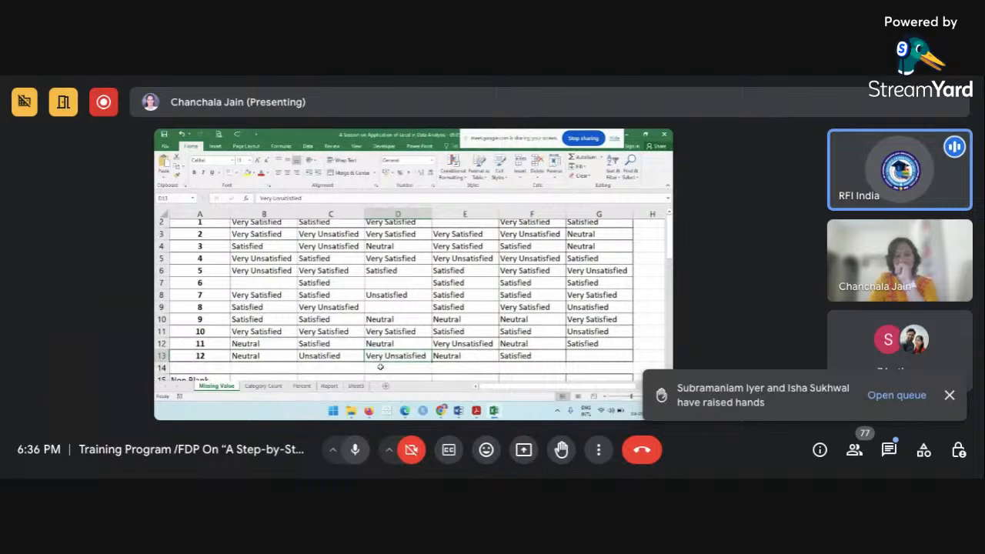
{"action": "key", "text": "ctrl+d"}
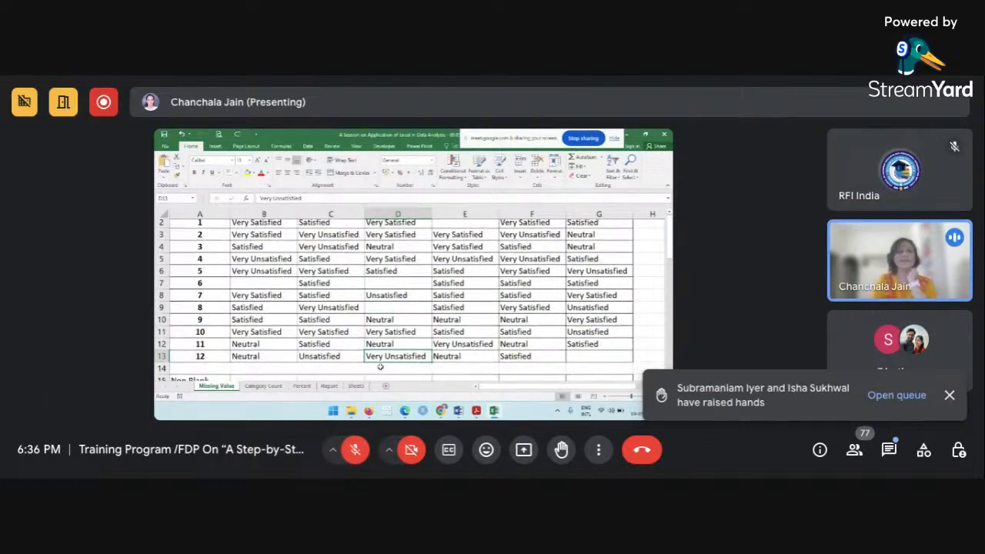
{"action": "scroll", "coordinate": [380, 366], "scroll_direction": "up", "scroll_amount": 1}
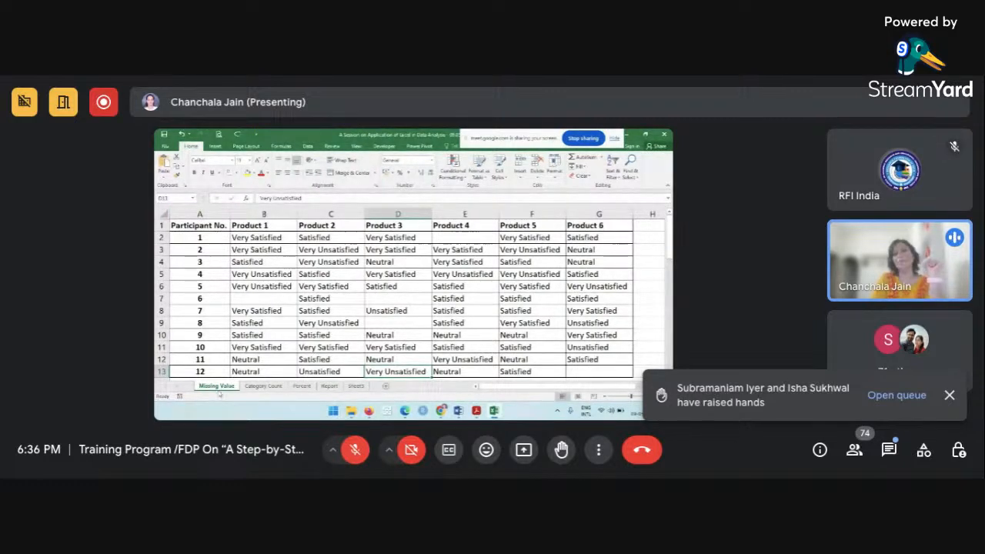
{"action": "left_click", "coordinate": [316, 308]}
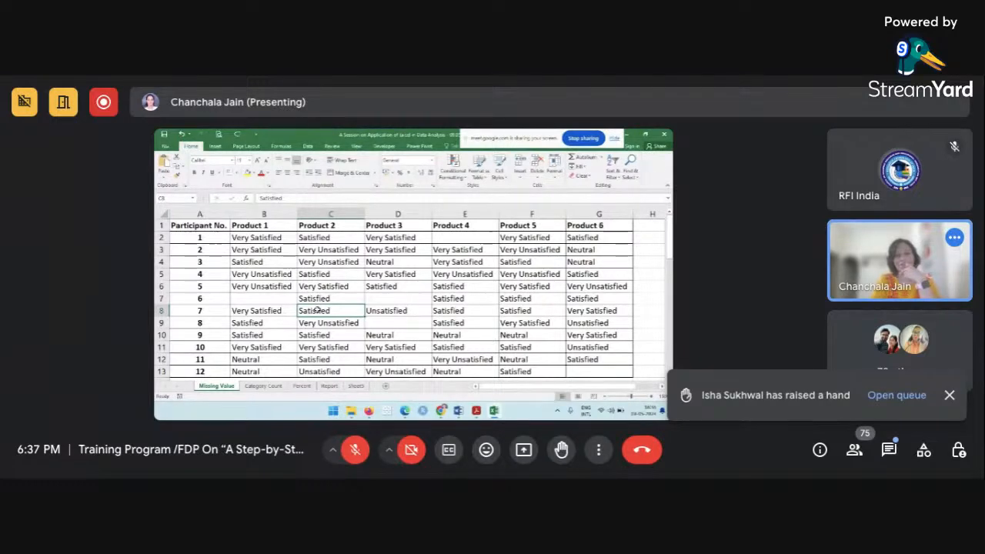
{"action": "left_click", "coordinate": [318, 334]}
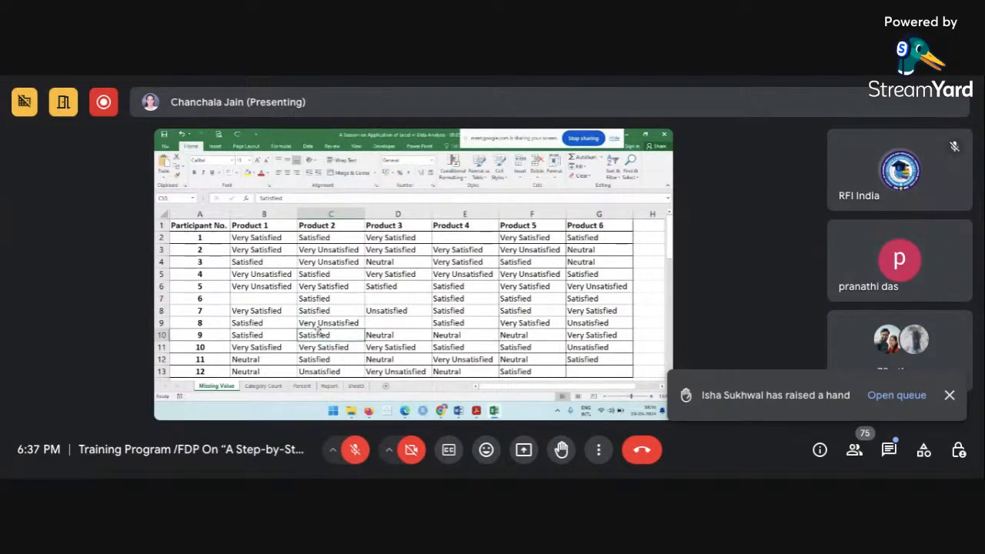
{"action": "left_click", "coordinate": [270, 310]}
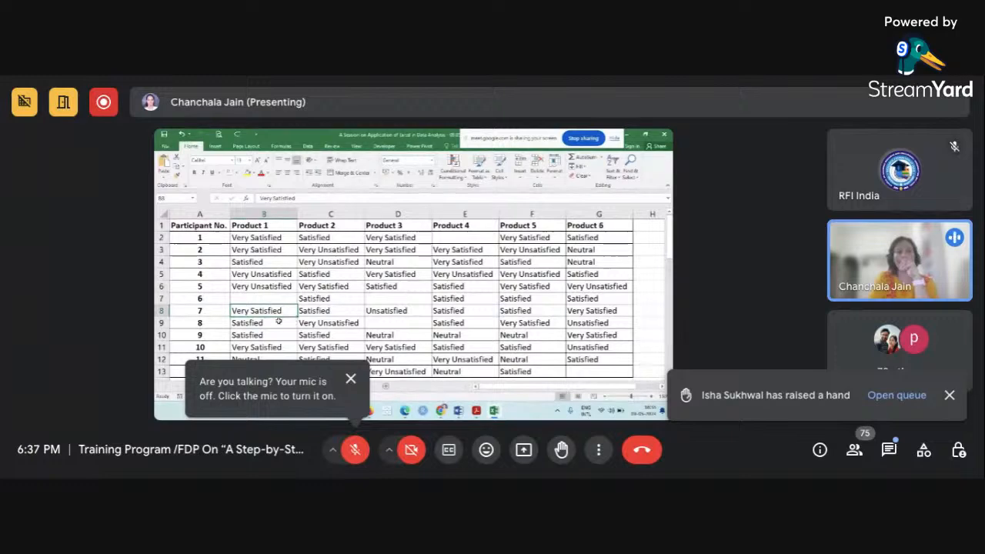
{"action": "scroll", "coordinate": [219, 249], "scroll_direction": "down", "scroll_amount": 1}
{"action": "scroll", "coordinate": [219, 249], "scroll_direction": "up", "scroll_amount": 1}
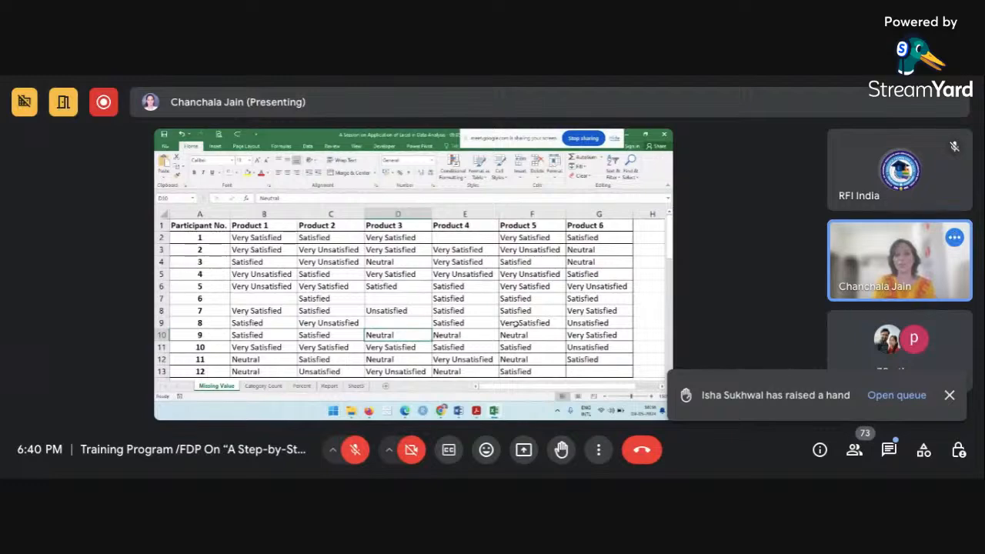
{"action": "left_click", "coordinate": [349, 337]}
{"action": "scroll", "coordinate": [349, 337], "scroll_direction": "down", "scroll_amount": 1}
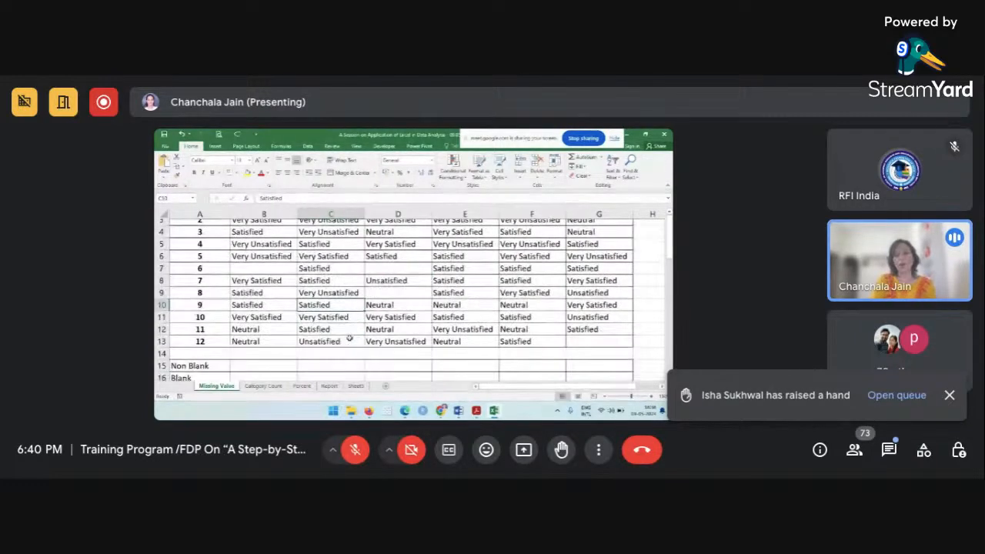
{"action": "scroll", "coordinate": [348, 337], "scroll_direction": "up", "scroll_amount": 1}
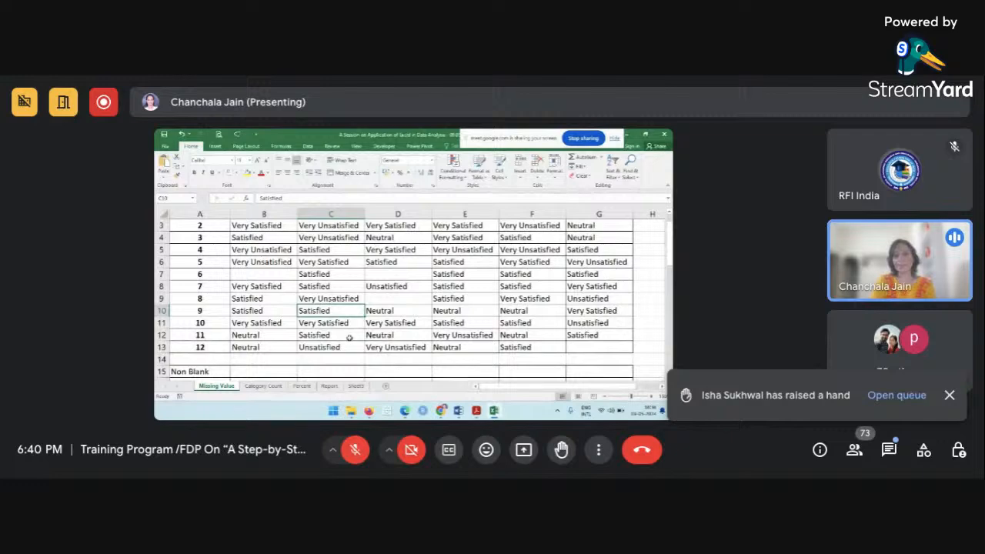
{"action": "scroll", "coordinate": [349, 337], "scroll_direction": "up", "scroll_amount": 1}
{"action": "scroll", "coordinate": [349, 337], "scroll_direction": "down", "scroll_amount": 2}
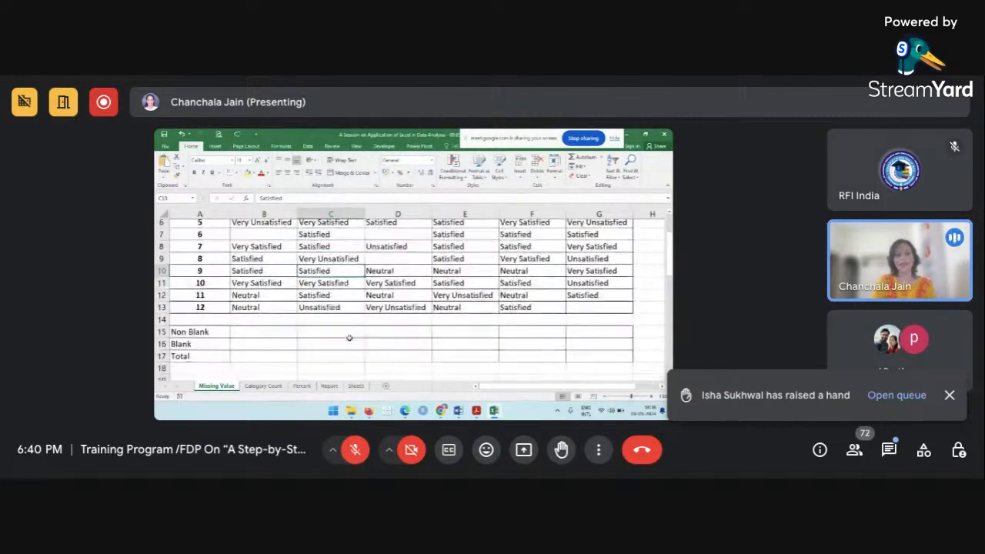
{"action": "scroll", "coordinate": [349, 337], "scroll_direction": "down", "scroll_amount": 1}
Review the Non Blank, Blank and Total summary rows below the responses, together with the Product 1 column they summarise.
{"action": "left_click", "coordinate": [161, 323]}
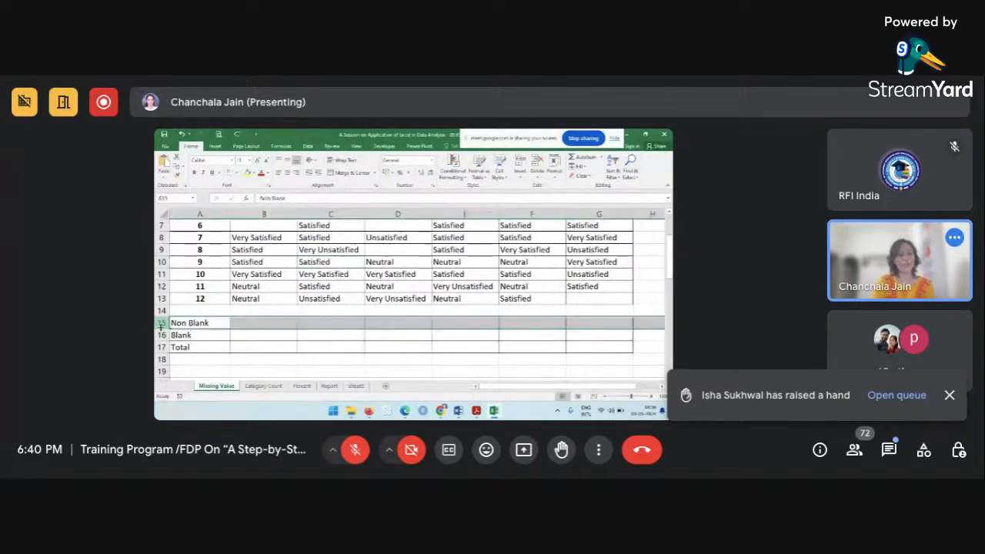
{"action": "left_click", "coordinate": [161, 336]}
{"action": "left_click", "coordinate": [160, 347]}
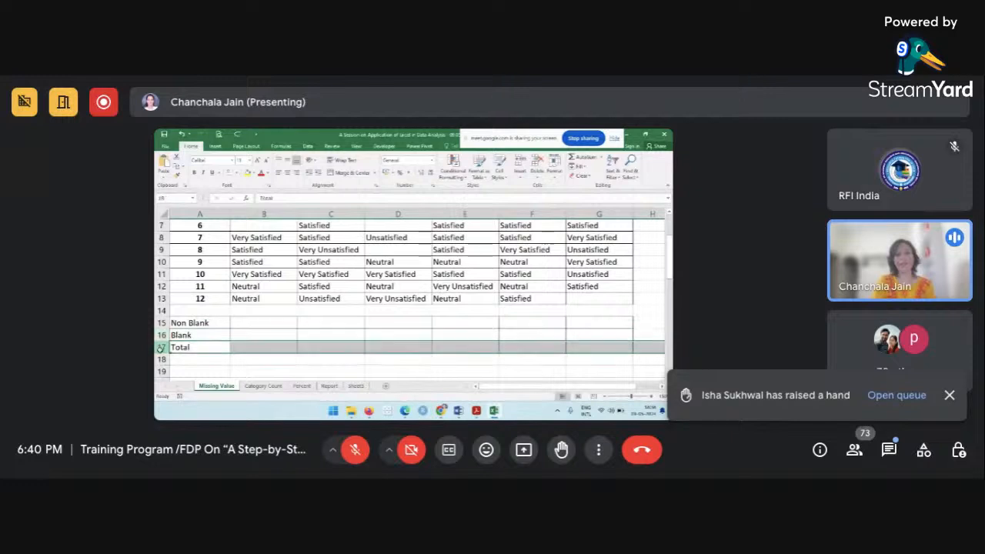
{"action": "left_click", "coordinate": [247, 325]}
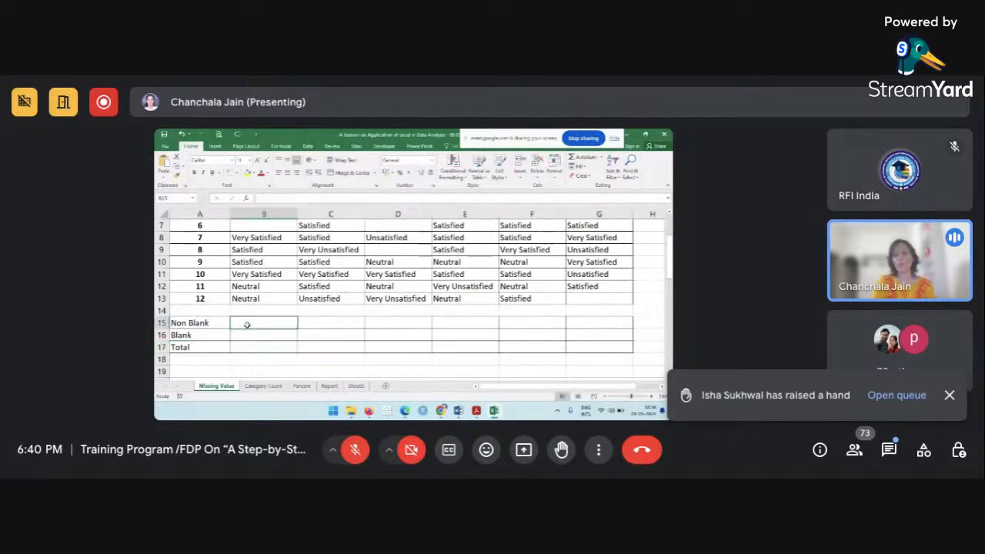
{"action": "mouse_move", "coordinate": [247, 324]}
{"action": "left_mouse_down"}
{"action": "mouse_move", "coordinate": [341, 354]}
{"action": "mouse_move", "coordinate": [455, 334]}
{"action": "mouse_move", "coordinate": [607, 334]}
{"action": "mouse_move", "coordinate": [615, 344]}
{"action": "left_mouse_up"}
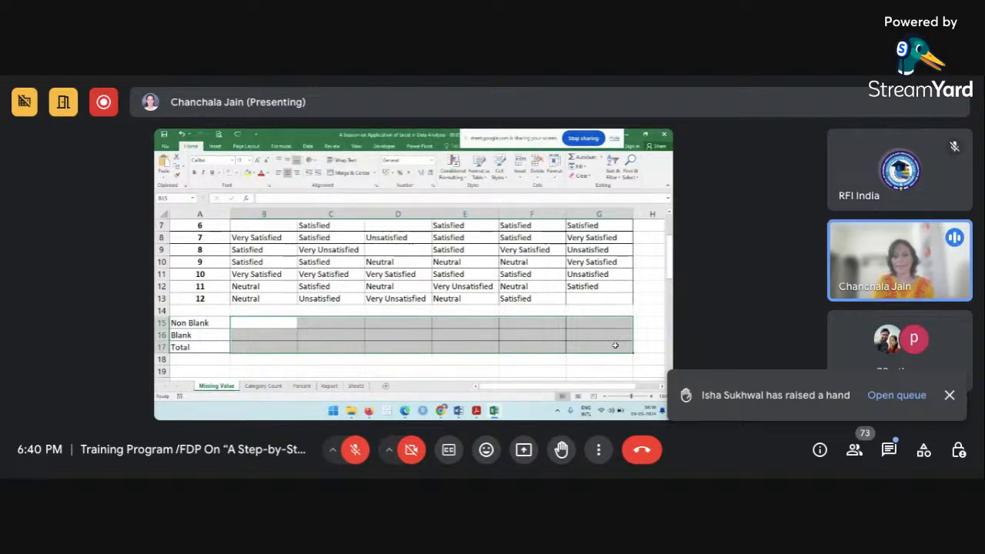
{"action": "left_click", "coordinate": [615, 346]}
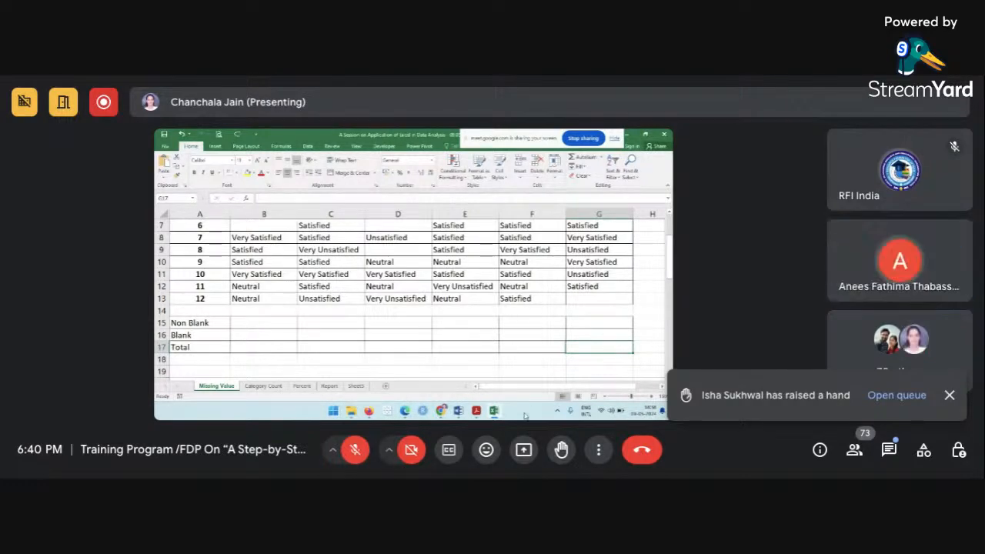
{"action": "left_click", "coordinate": [348, 331]}
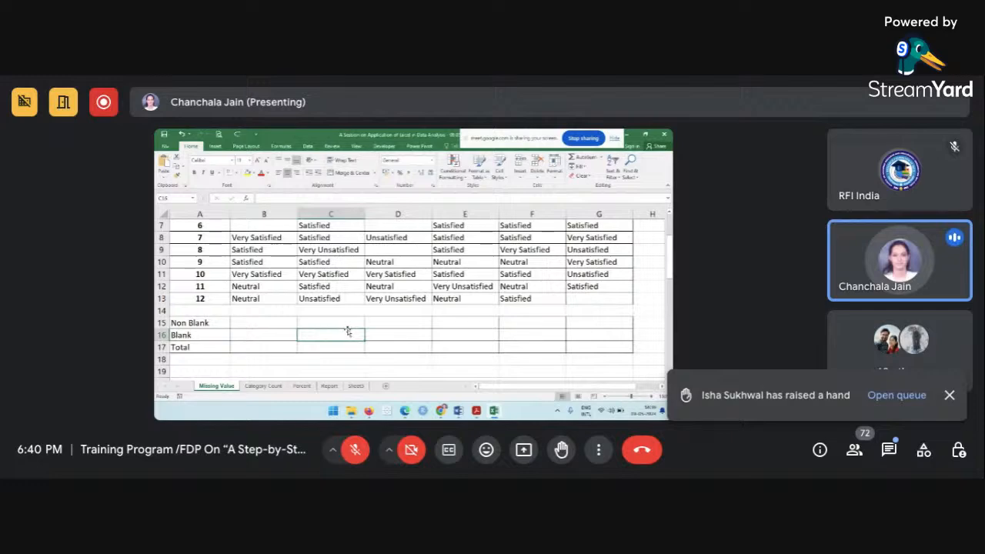
{"action": "scroll", "coordinate": [347, 330], "scroll_direction": "up", "scroll_amount": 2}
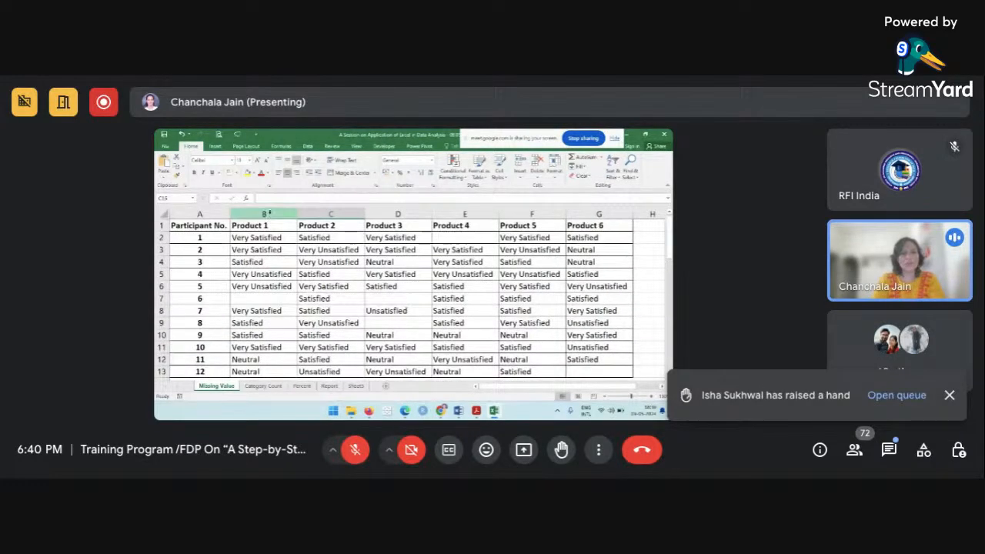
{"action": "left_click", "coordinate": [268, 214]}
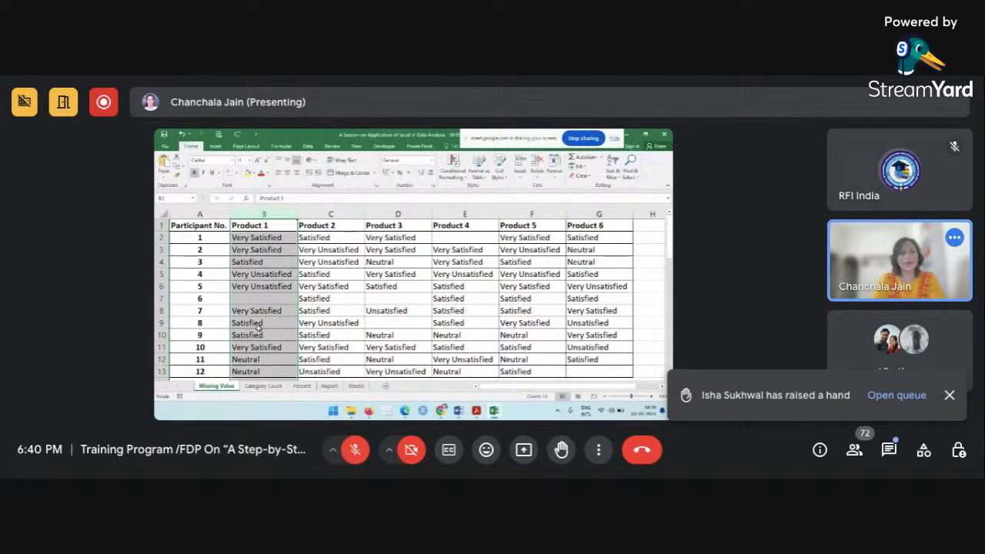
{"action": "scroll", "coordinate": [258, 329], "scroll_direction": "down", "scroll_amount": 2}
{"action": "scroll", "coordinate": [259, 329], "scroll_direction": "down", "scroll_amount": 1}
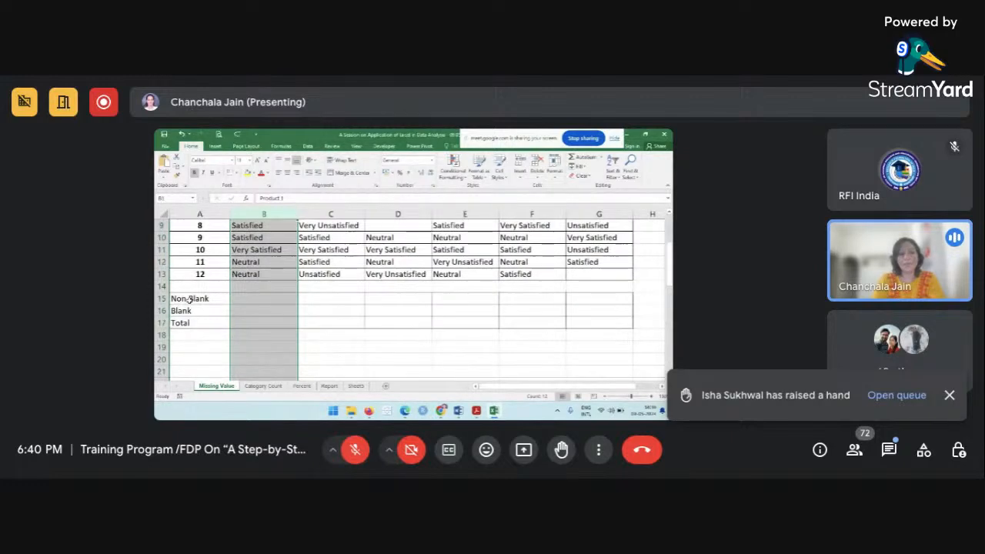
{"action": "left_click", "coordinate": [189, 301]}
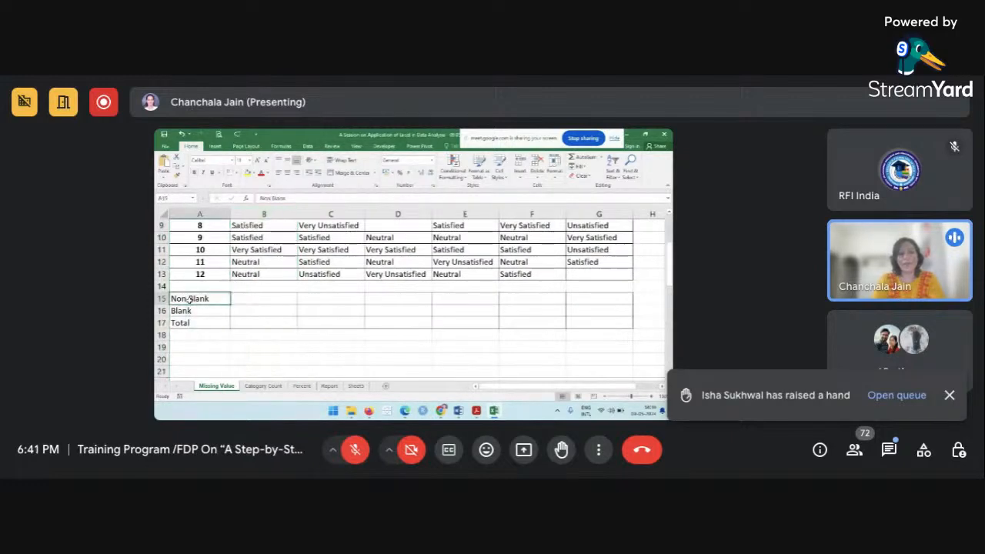
Count the non-blank Product 1 responses in B15 with =COUNTA(B2:B13), and fill the formula across the Non Blank row to G15.
{"action": "left_click", "coordinate": [244, 301]}
{"action": "scroll", "coordinate": [244, 301], "scroll_direction": "up", "scroll_amount": 3}
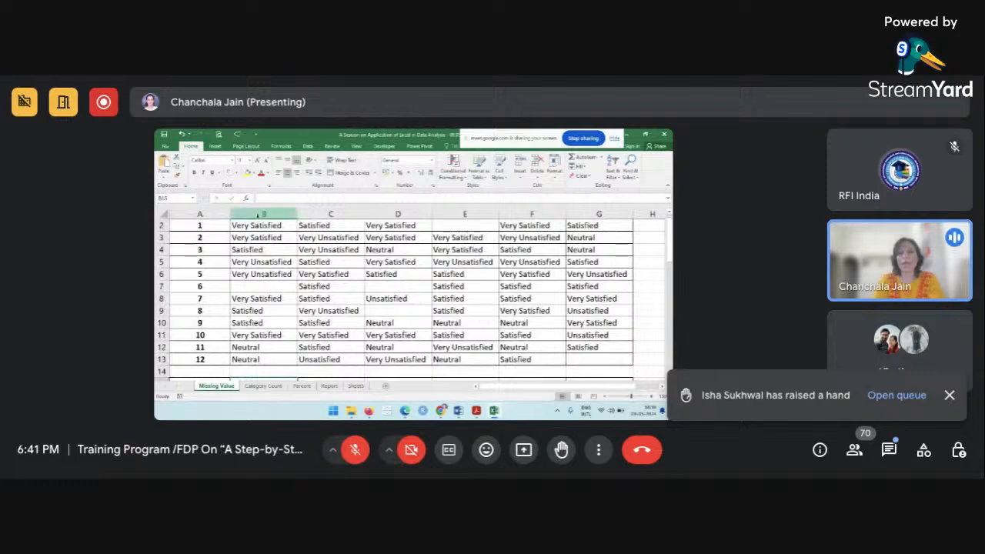
{"action": "scroll", "coordinate": [265, 249], "scroll_direction": "up", "scroll_amount": 1}
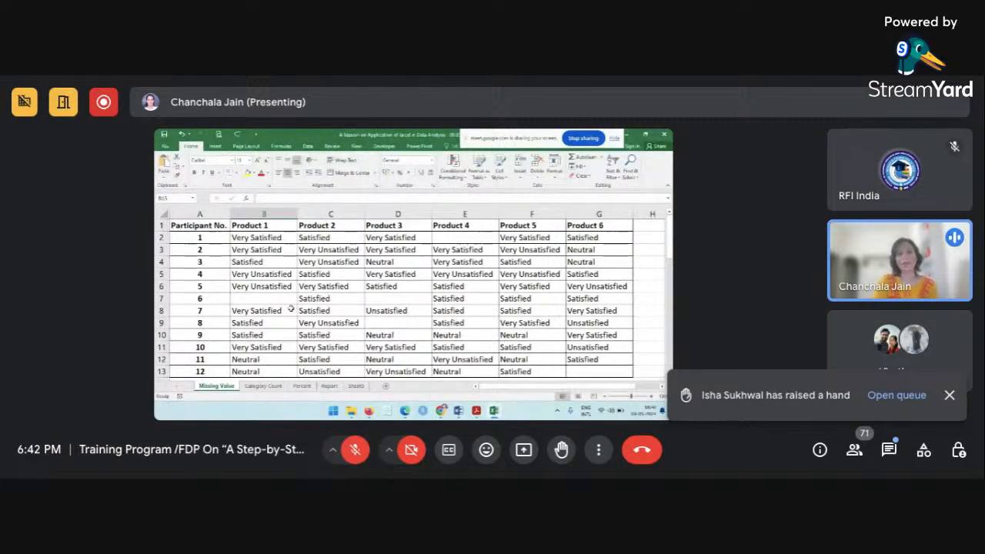
{"action": "scroll", "coordinate": [291, 308], "scroll_direction": "down", "scroll_amount": 3}
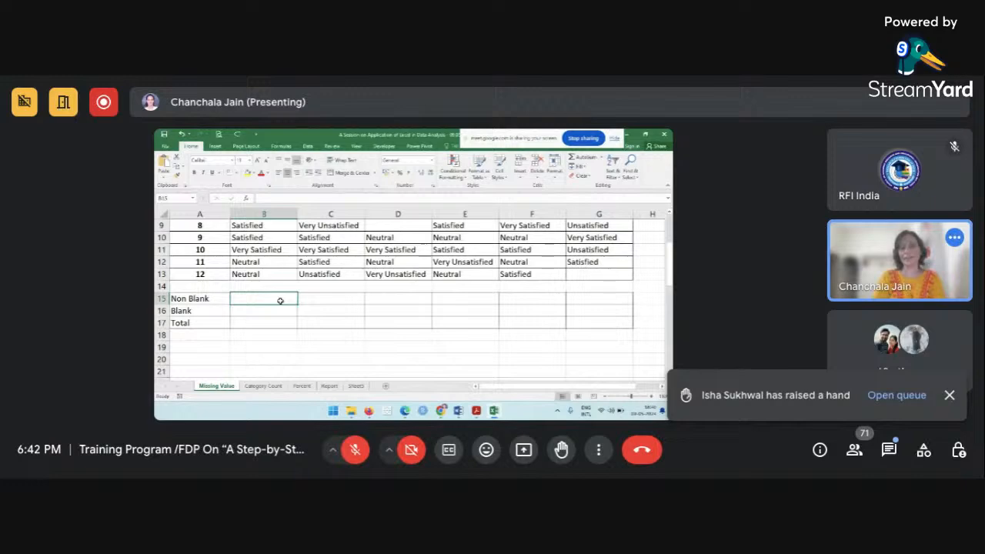
{"action": "scroll", "coordinate": [283, 311], "scroll_direction": "up", "scroll_amount": 1}
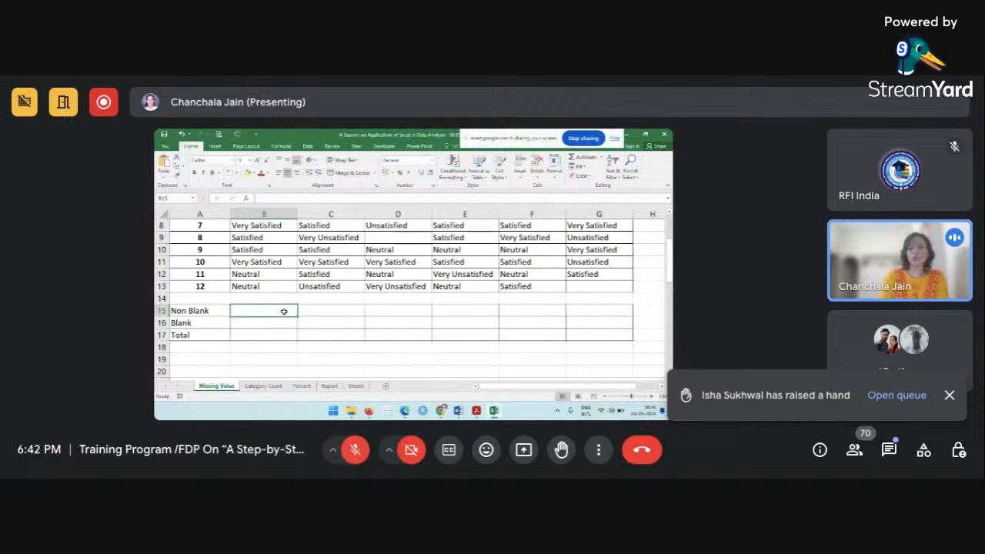
{"action": "type", "text": "="}
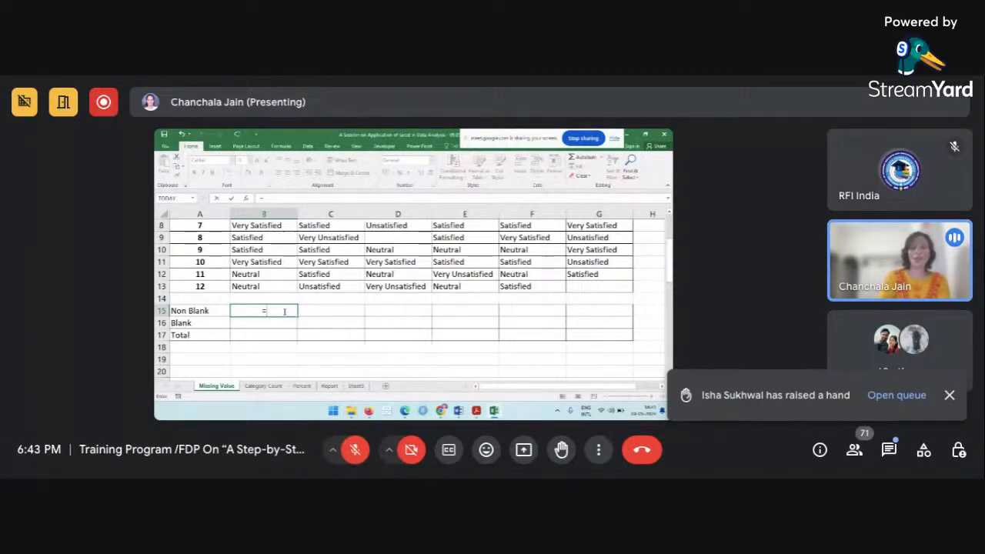
{"action": "type", "text": "cou"}
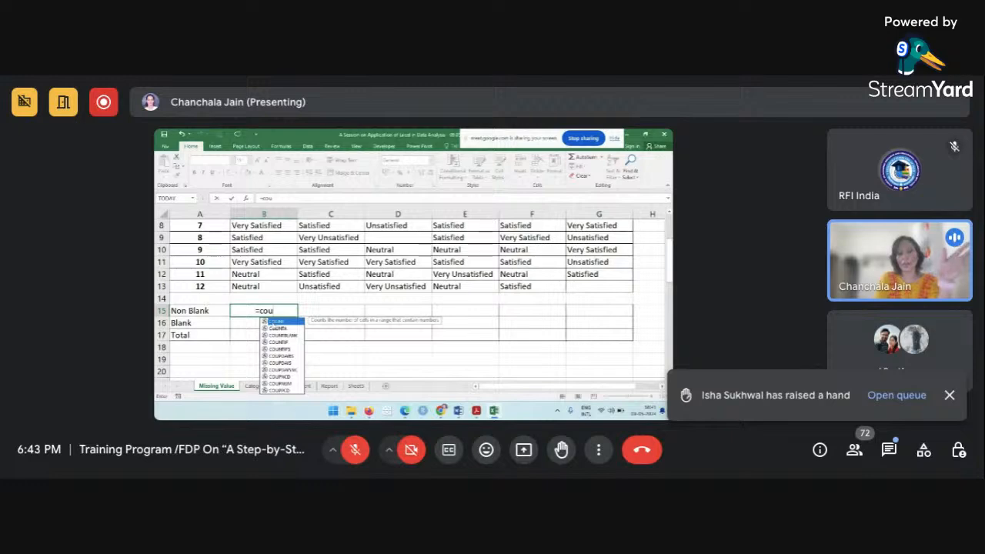
{"action": "left_click", "coordinate": [277, 329]}
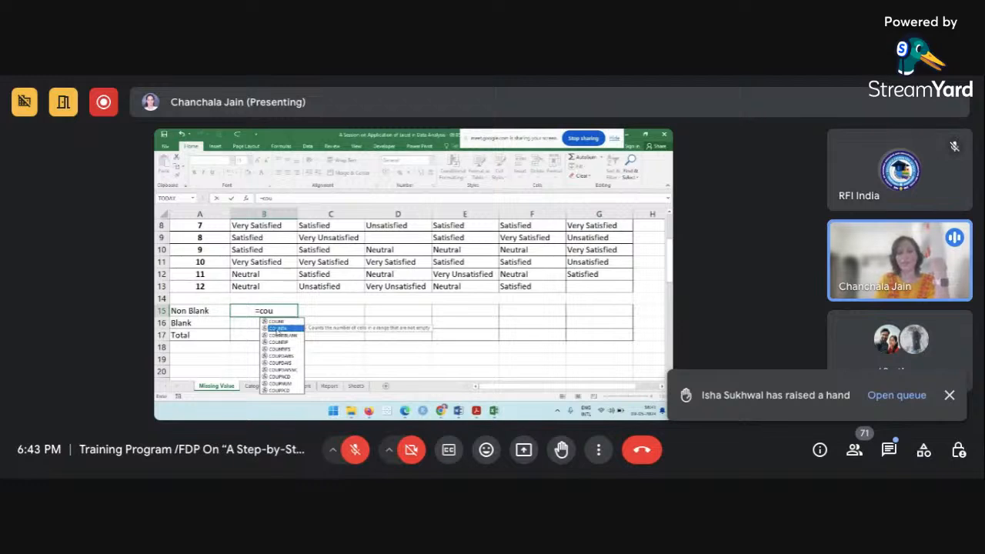
{"action": "double_click", "coordinate": [278, 330]}
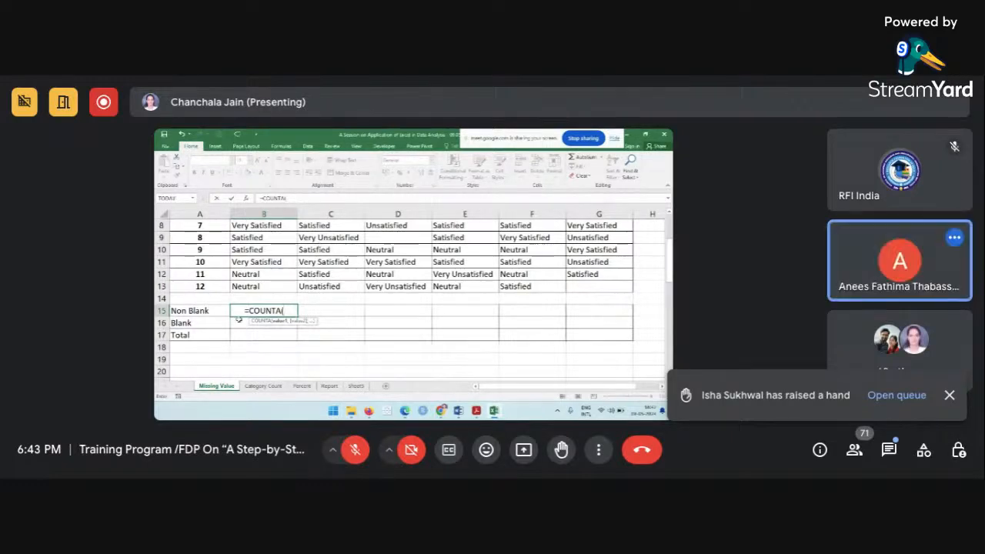
{"action": "scroll", "coordinate": [262, 287], "scroll_direction": "up", "scroll_amount": 3}
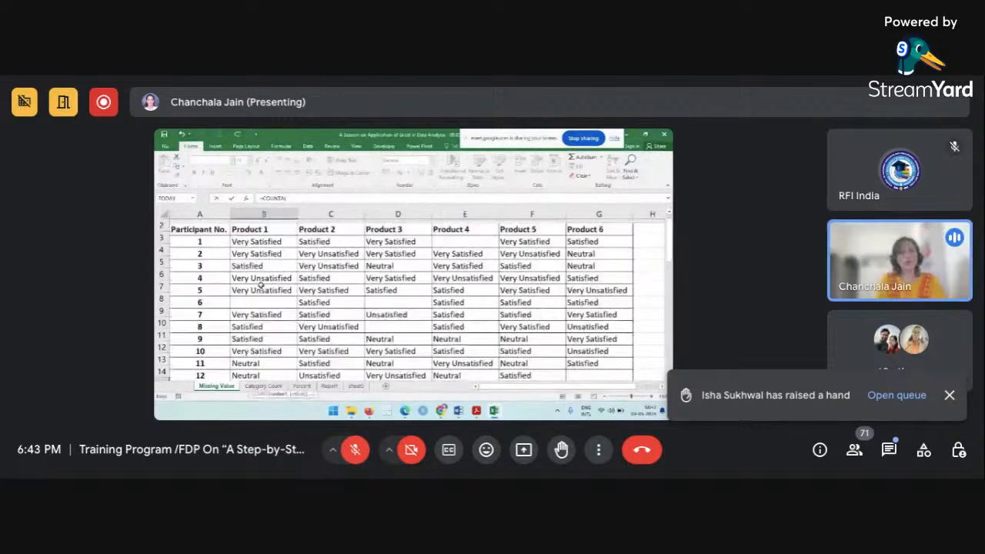
{"action": "left_click_drag", "start_coordinate": [262, 239], "coordinate": [256, 370]}
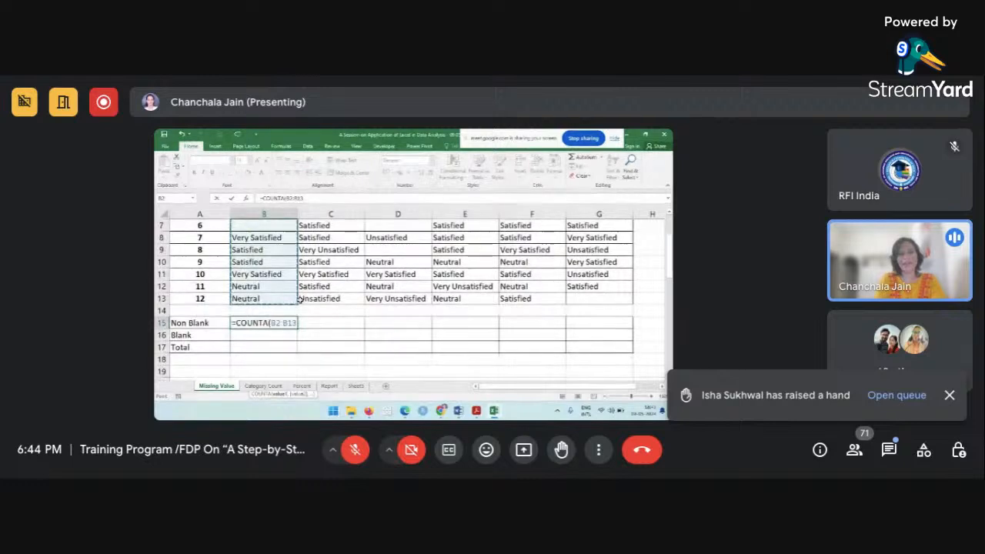
{"action": "type", "text": ")"}
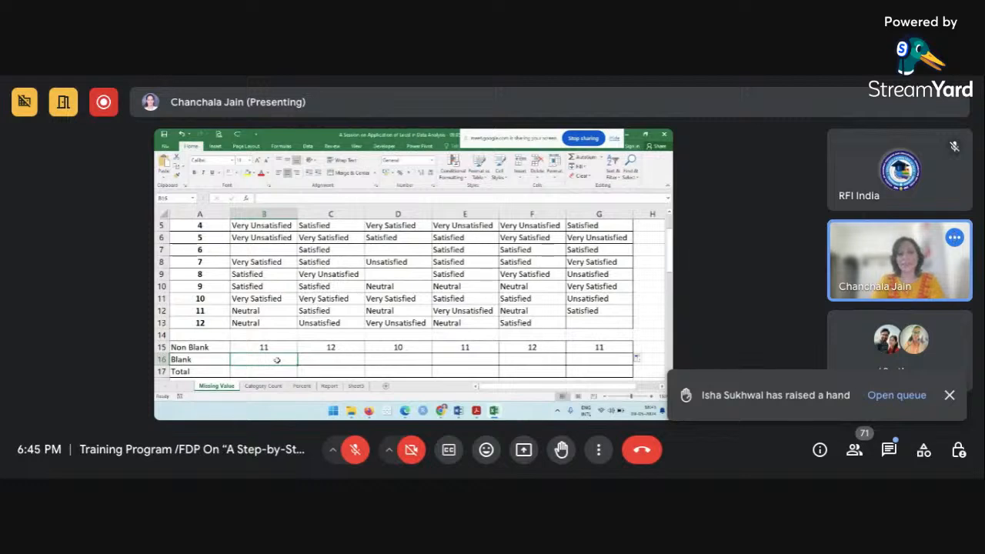
Count the blank Product 1 responses in B16 with =COUNTBLANK(B2:B13).
{"action": "left_click", "coordinate": [162, 360]}
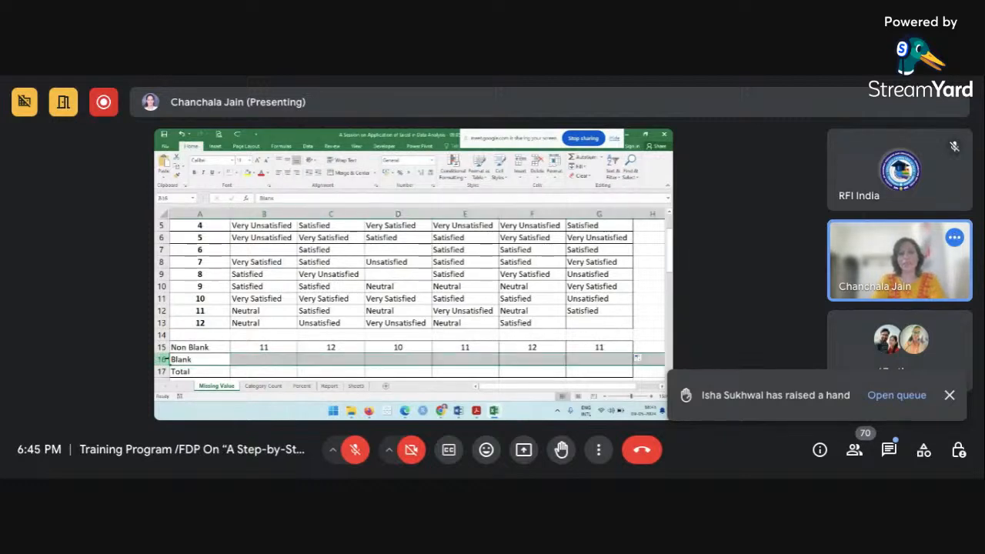
{"action": "left_click", "coordinate": [249, 362]}
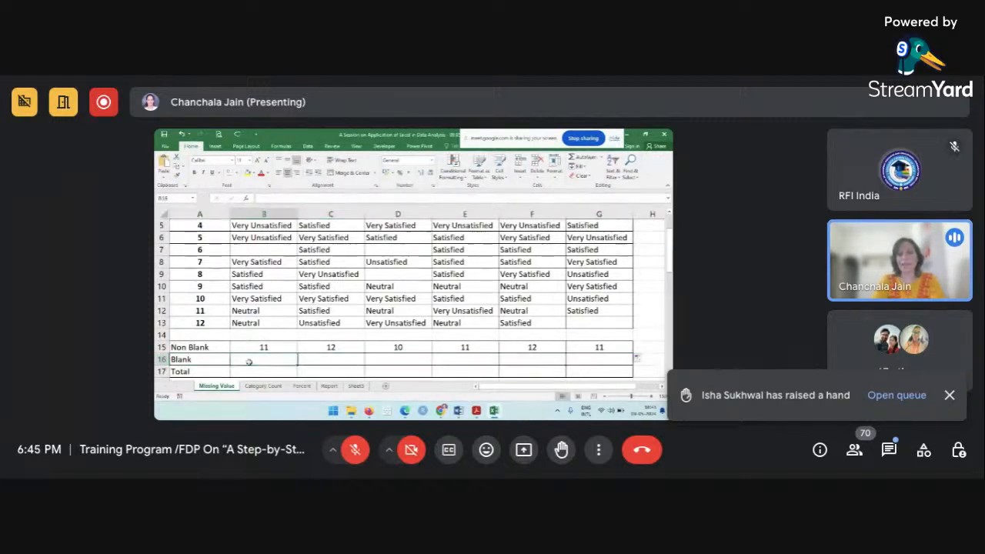
{"action": "type", "text": "="}
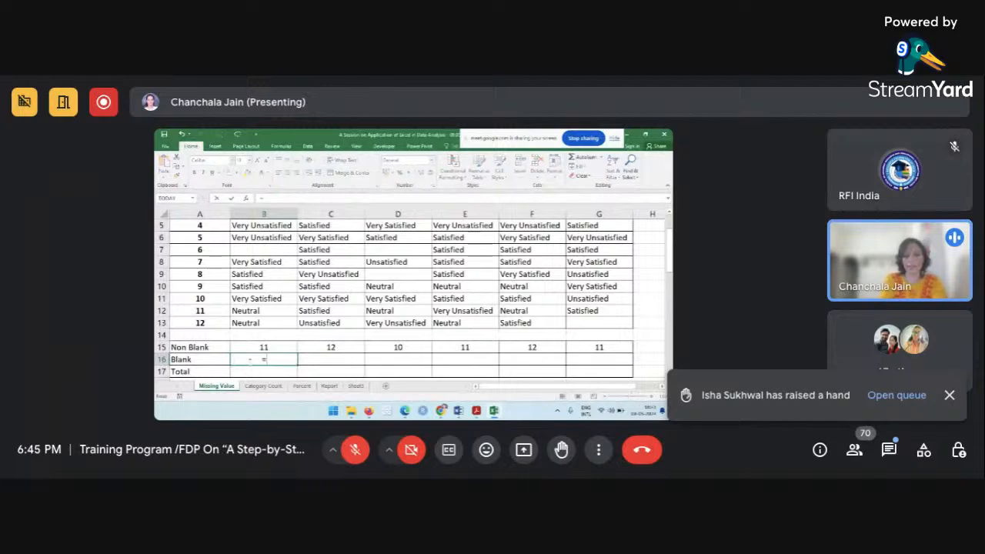
{"action": "type", "text": "coun"}
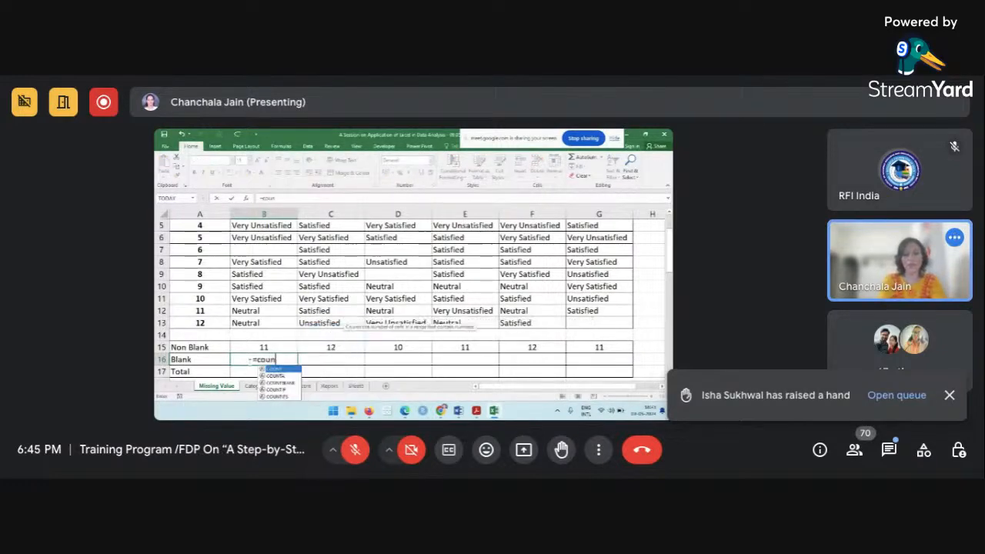
{"action": "double_click", "coordinate": [269, 382]}
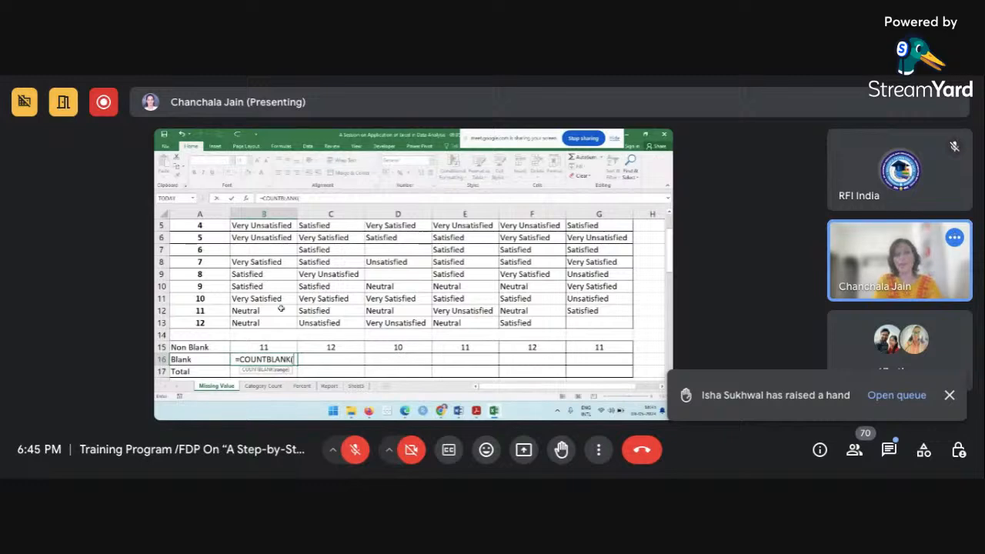
{"action": "scroll", "coordinate": [268, 238], "scroll_direction": "up", "scroll_amount": 2}
{"action": "left_click_drag", "start_coordinate": [268, 237], "coordinate": [255, 379]}
{"action": "scroll", "coordinate": [257, 370], "scroll_direction": "down", "scroll_amount": 2}
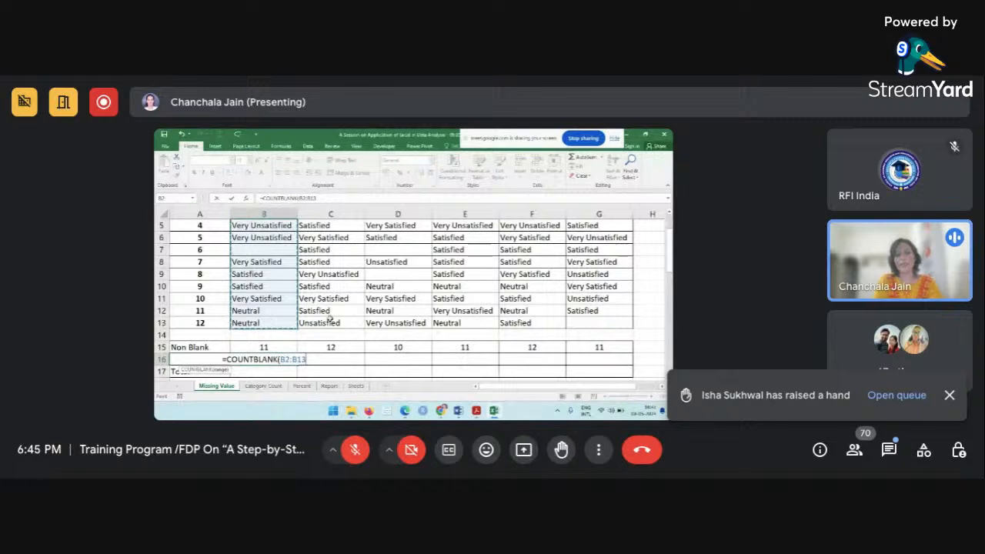
{"action": "type", "text": ")"}
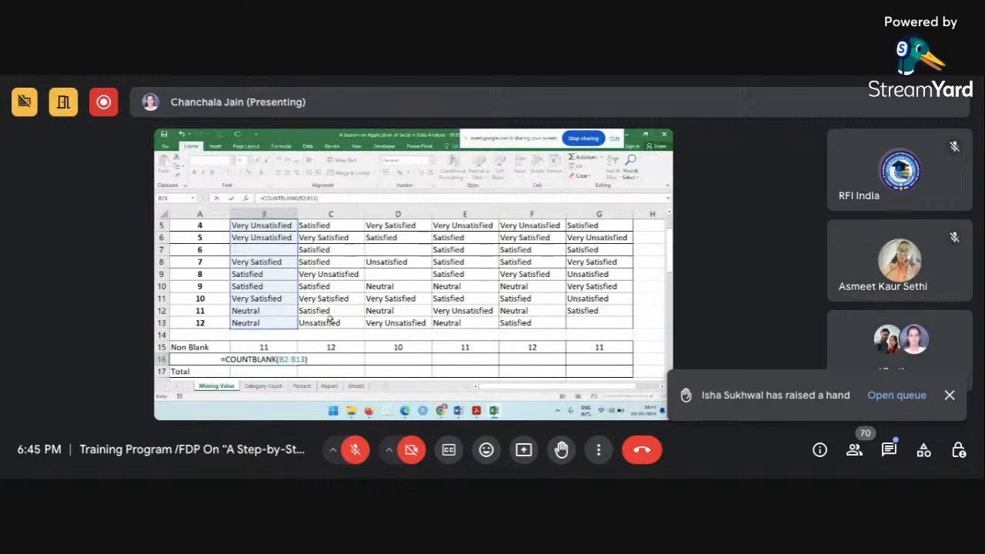
{"action": "key", "text": "Return"}
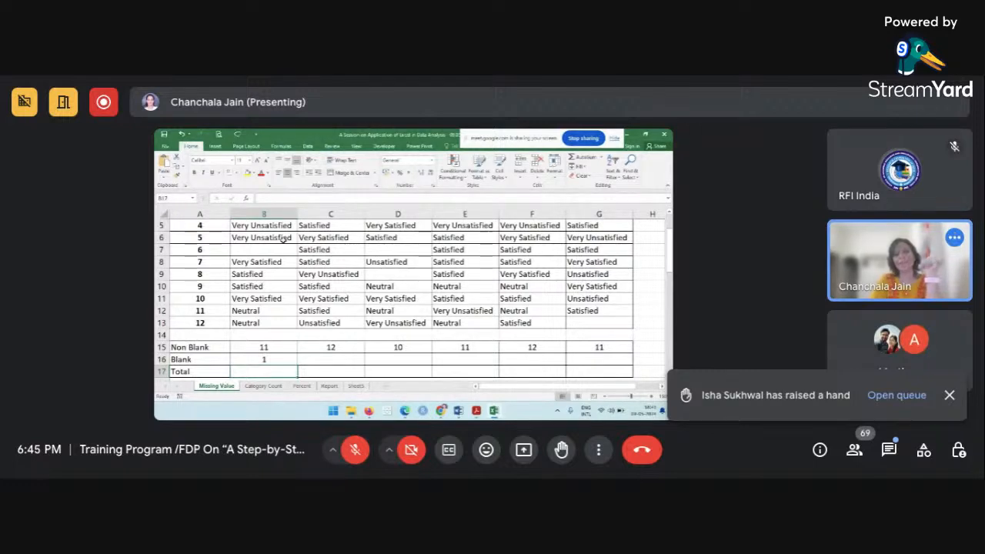
Fill the COUNTBLANK formula from B16 across the Blank row to G16.
{"action": "left_click", "coordinate": [291, 358]}
{"action": "scroll", "coordinate": [300, 358], "scroll_direction": "down", "scroll_amount": 1}
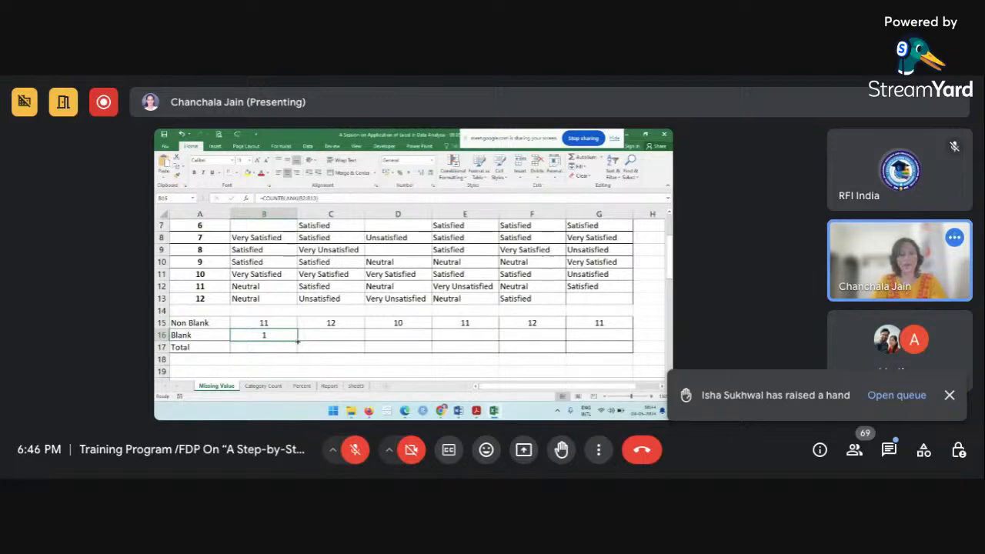
{"action": "left_click_drag", "start_coordinate": [297, 342], "coordinate": [607, 333]}
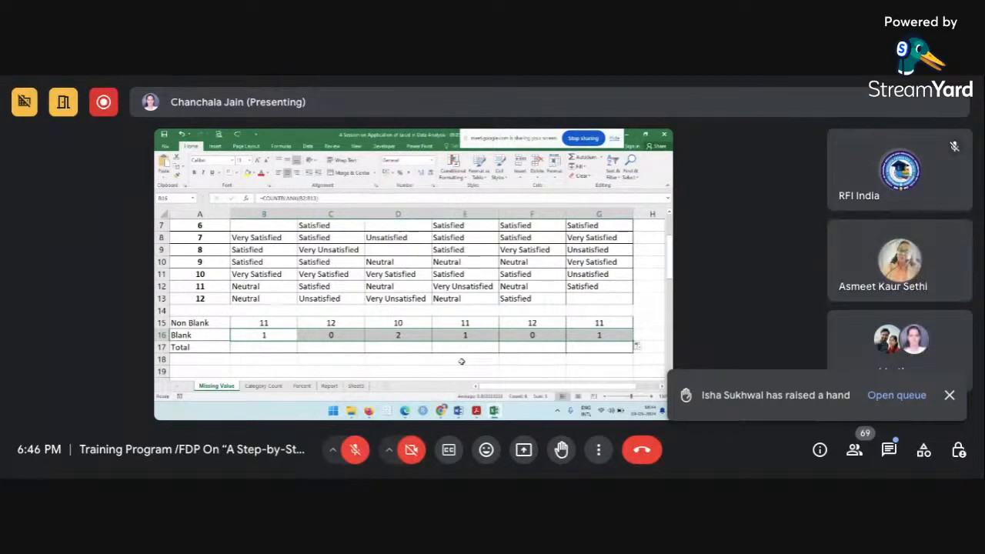
Total the Product 1 counts in B17 with =SUM(B15:B16), and fill the formula across the Total row to G17.
{"action": "left_click", "coordinate": [272, 347]}
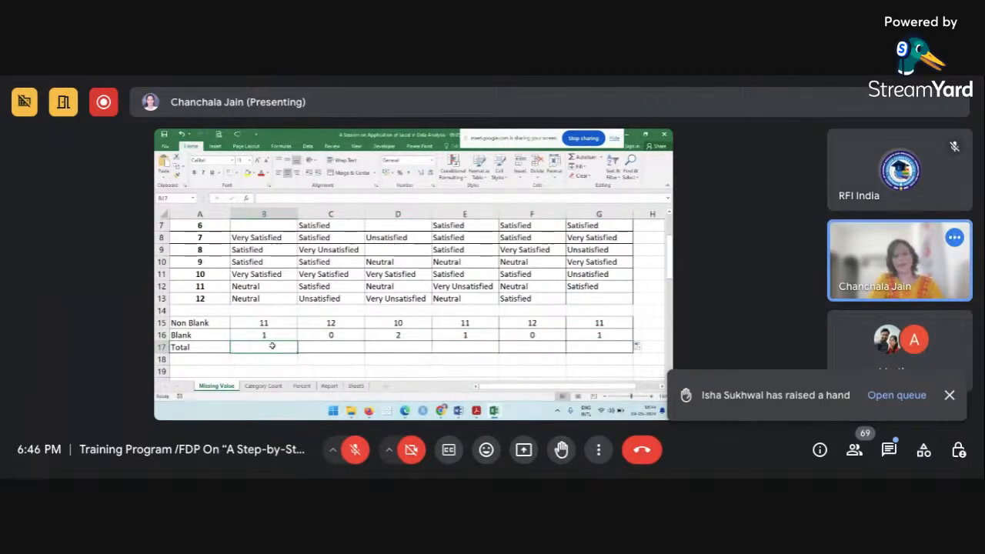
{"action": "left_click", "coordinate": [158, 348]}
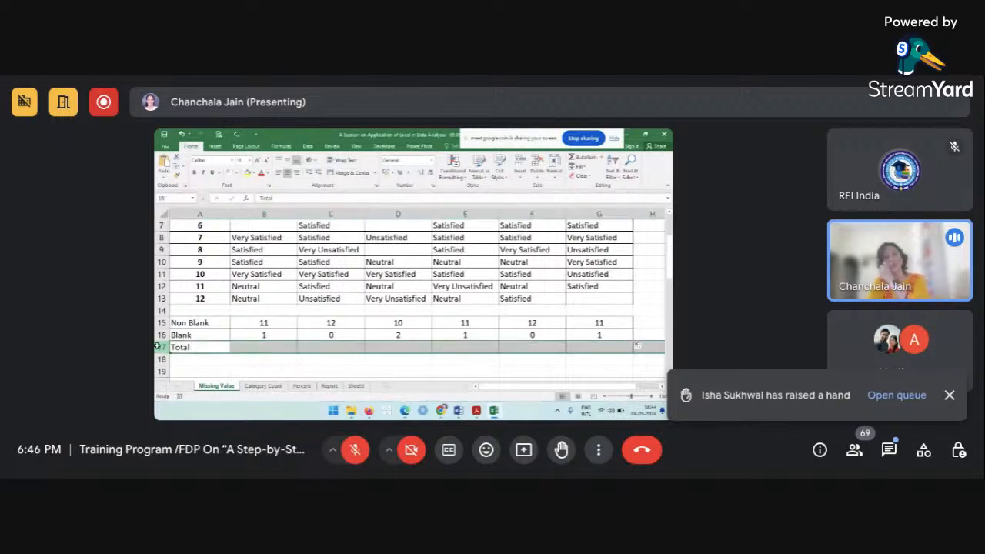
{"action": "left_click", "coordinate": [215, 347]}
{"action": "left_click", "coordinate": [244, 348]}
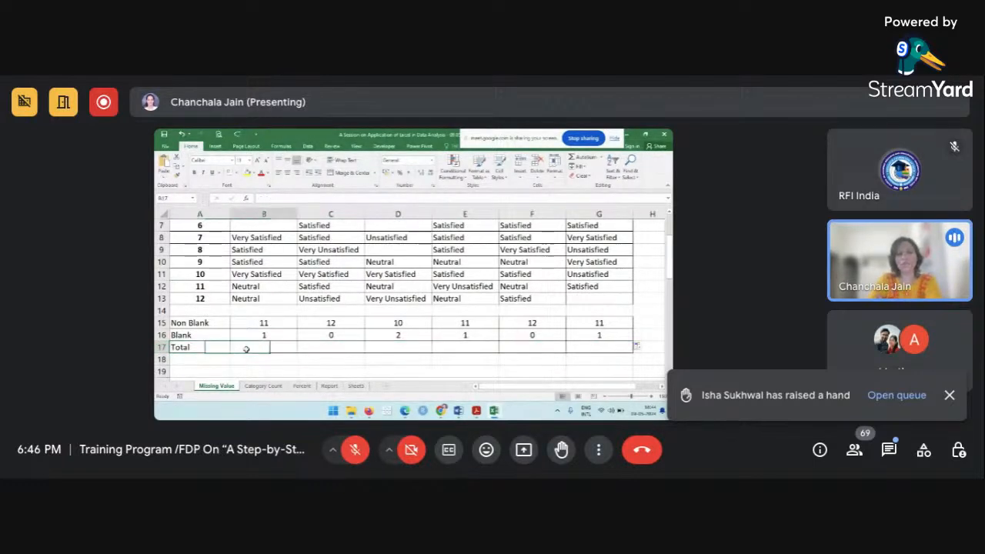
{"action": "type", "text": "=sum"}
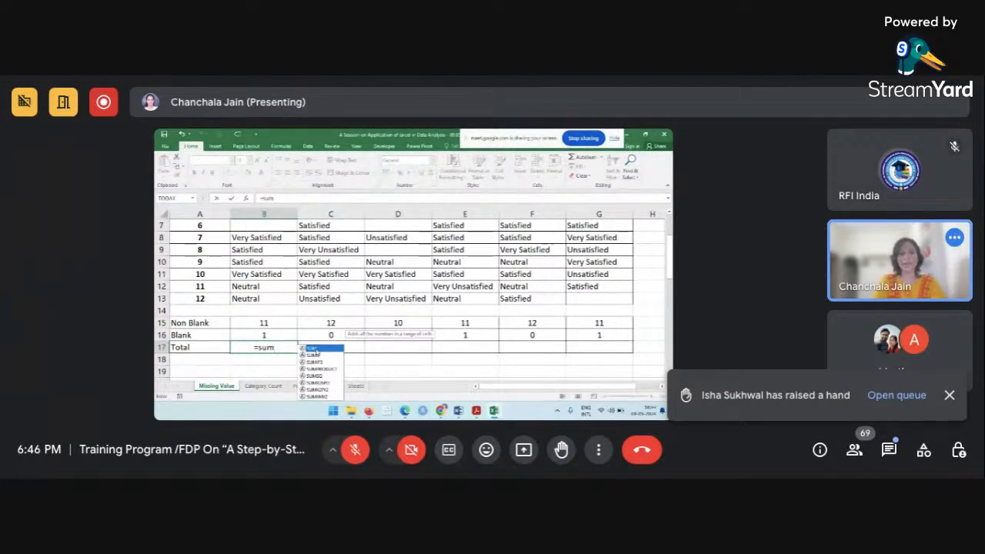
{"action": "double_click", "coordinate": [315, 350]}
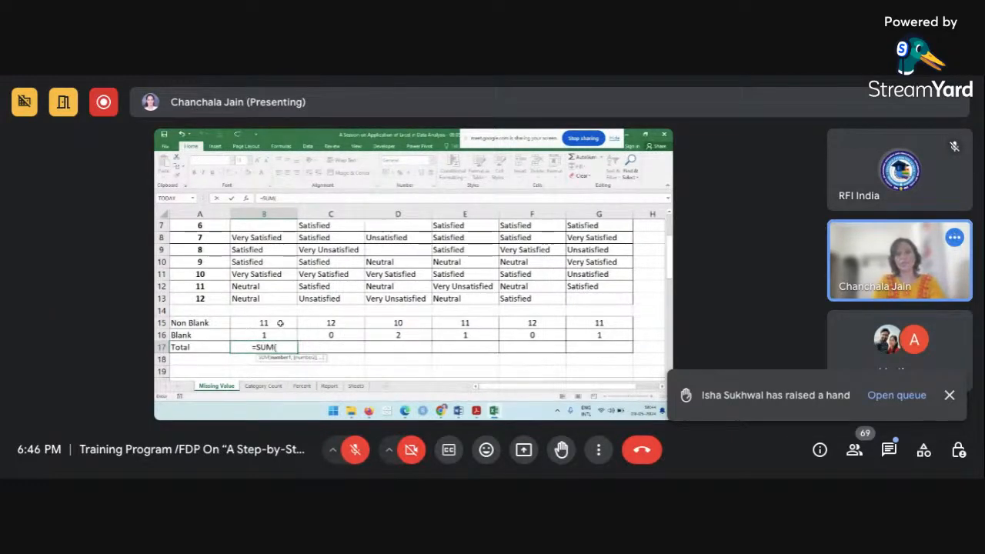
{"action": "left_click_drag", "start_coordinate": [280, 324], "coordinate": [282, 336]}
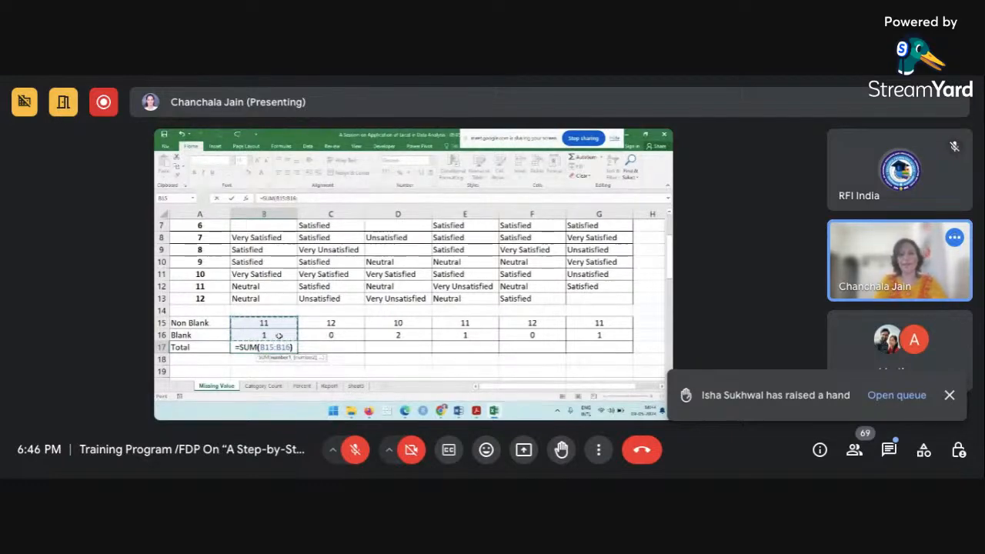
{"action": "type", "text": ")"}
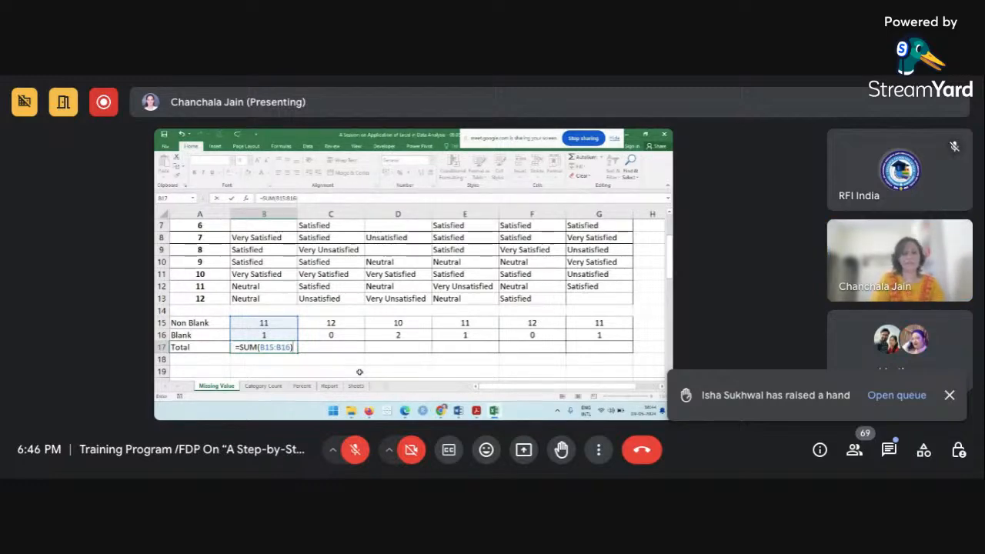
{"action": "key", "text": "Return"}
{"action": "left_click", "coordinate": [286, 344]}
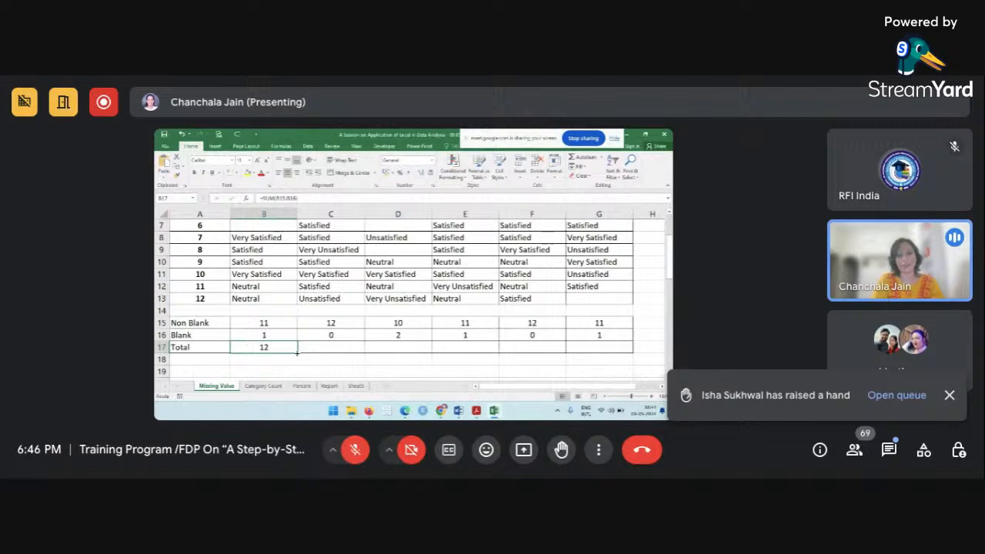
{"action": "left_click_drag", "start_coordinate": [297, 352], "coordinate": [630, 354]}
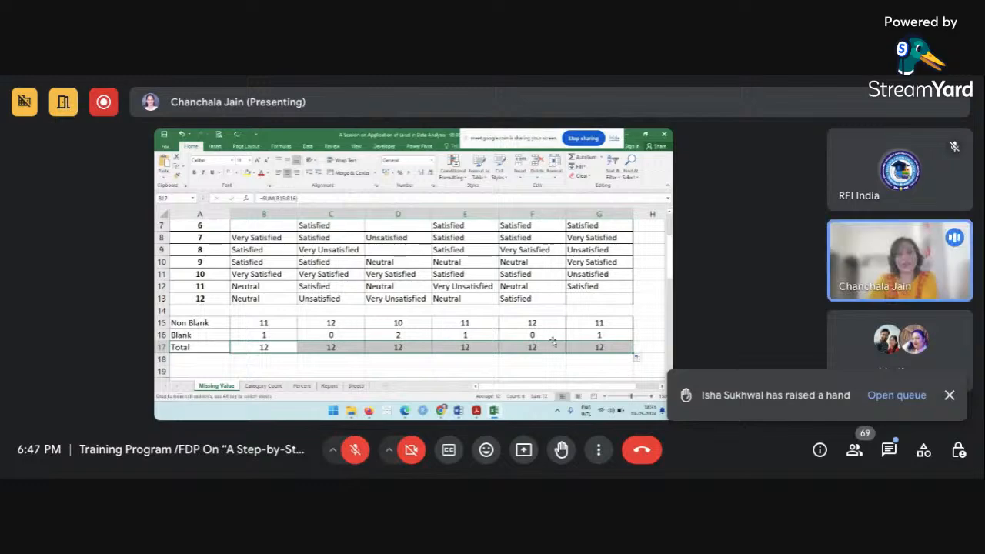
Examine the response table row by row, checking which products each participant left unanswered, including the row of participant 1.
{"action": "left_click", "coordinate": [511, 307]}
{"action": "scroll", "coordinate": [510, 307], "scroll_direction": "up", "scroll_amount": 2}
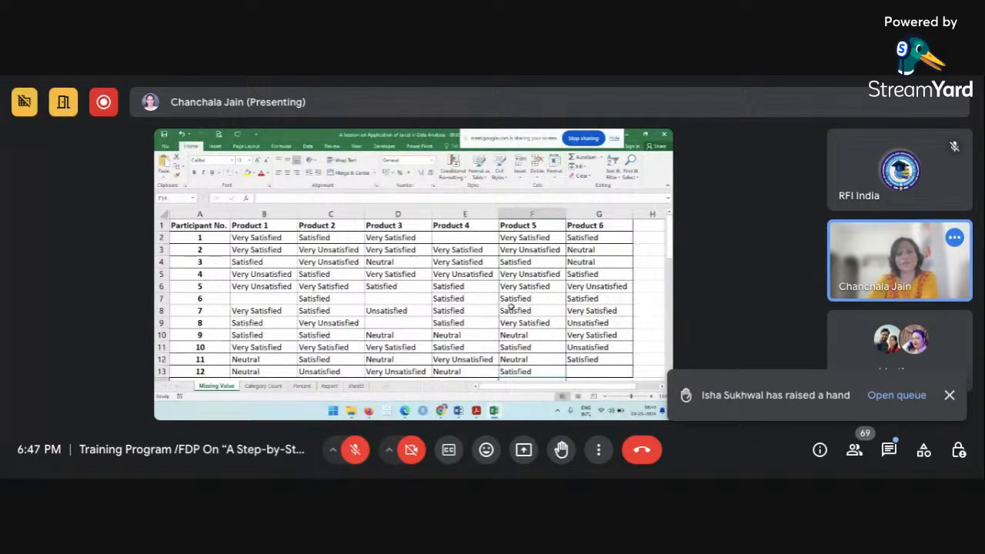
{"action": "scroll", "coordinate": [511, 307], "scroll_direction": "down", "scroll_amount": 2}
{"action": "scroll", "coordinate": [511, 308], "scroll_direction": "up", "scroll_amount": 2}
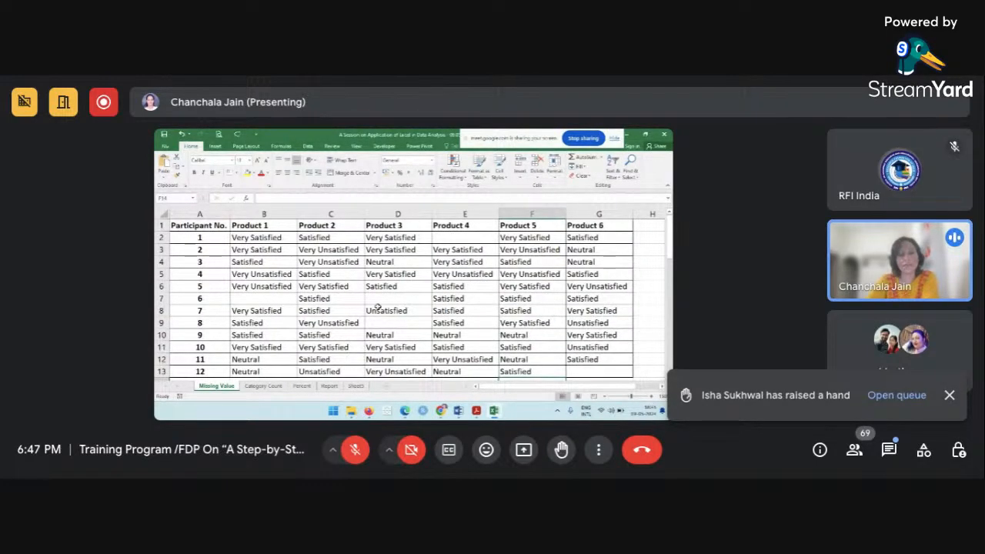
{"action": "left_click", "coordinate": [286, 338]}
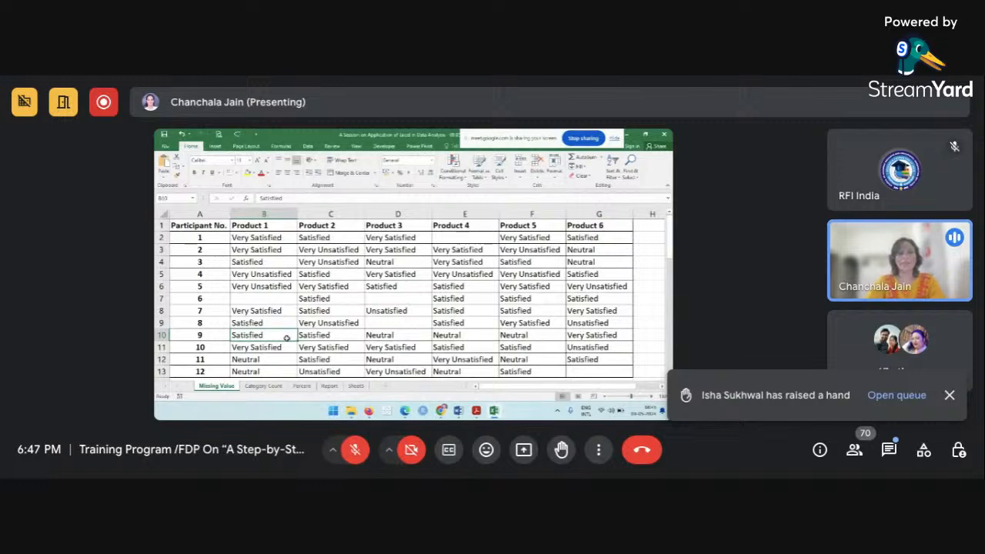
{"action": "left_click", "coordinate": [640, 240]}
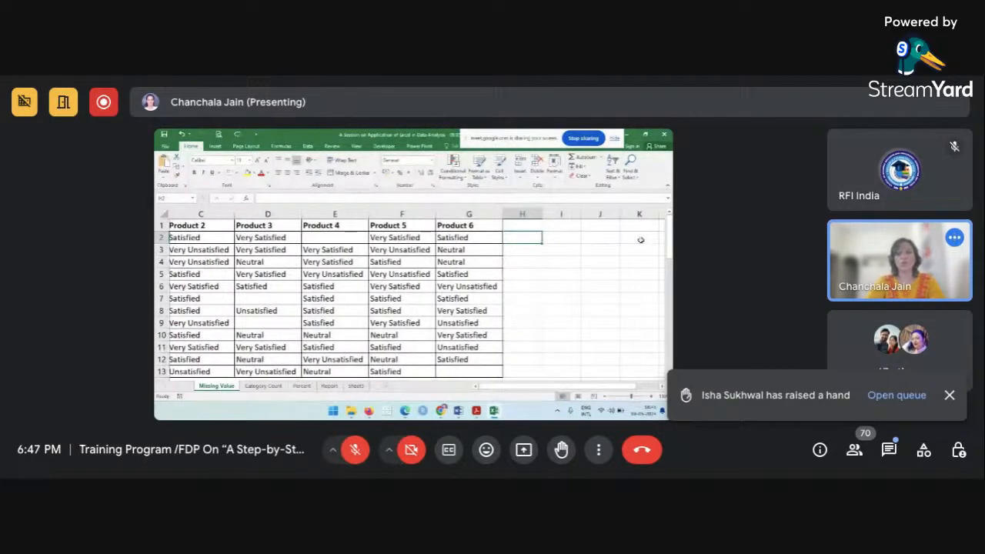
{"action": "scroll", "coordinate": [640, 240], "scroll_direction": "left", "scroll_amount": 3}
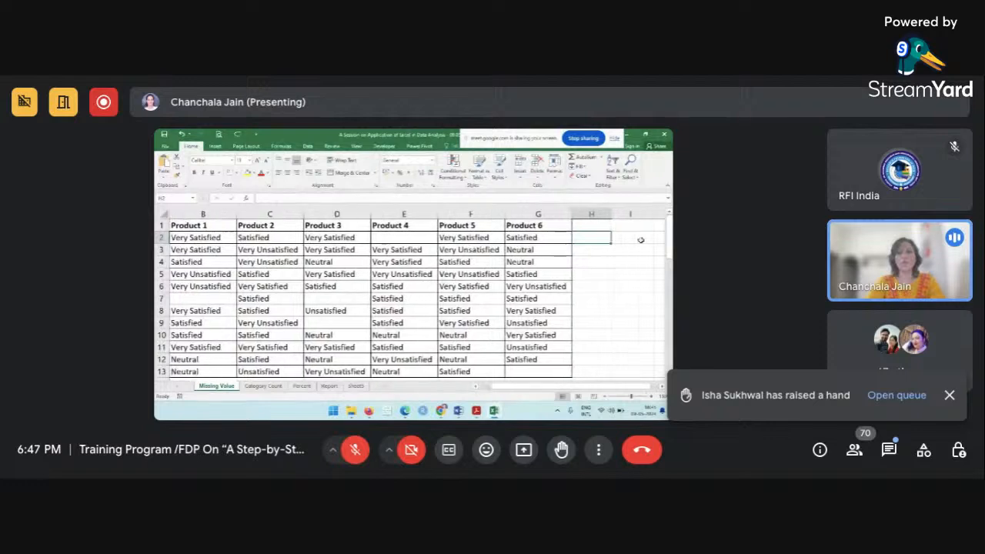
{"action": "scroll", "coordinate": [640, 240], "scroll_direction": "left", "scroll_amount": 2}
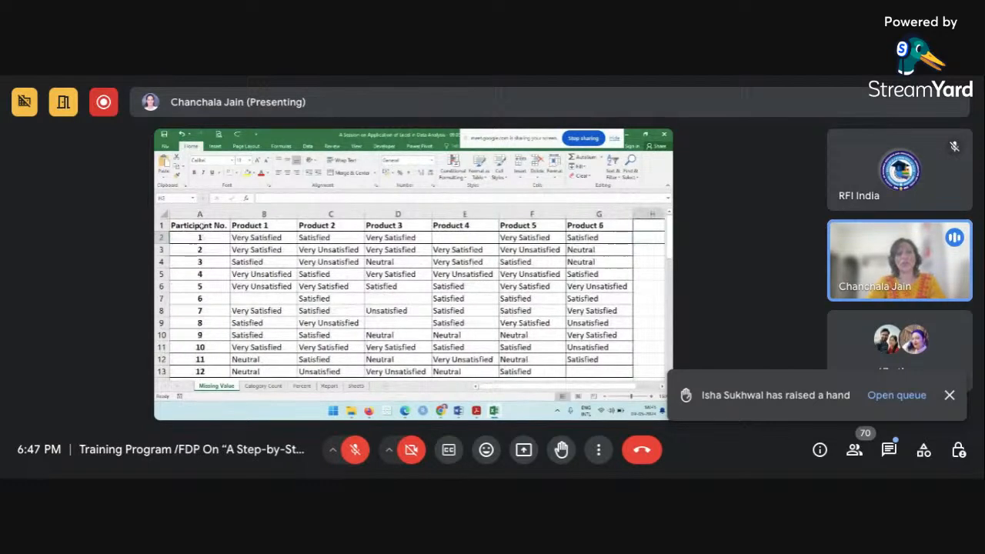
{"action": "left_click", "coordinate": [162, 237]}
{"action": "scroll", "coordinate": [586, 237], "scroll_direction": "right", "scroll_amount": 2}
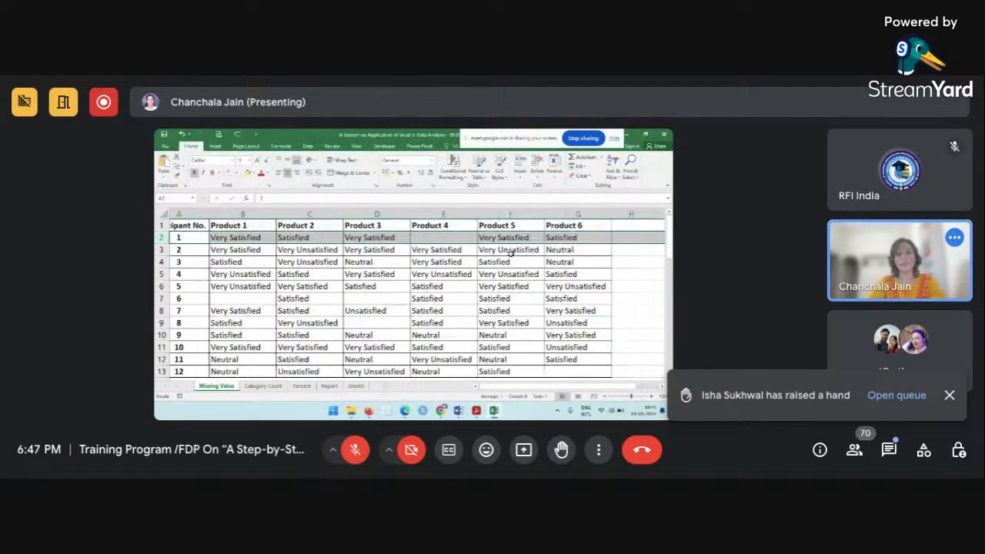
Count participant 1's blank responses in H2 with =COUNTBLANK(B2:G2).
{"action": "left_click", "coordinate": [586, 237]}
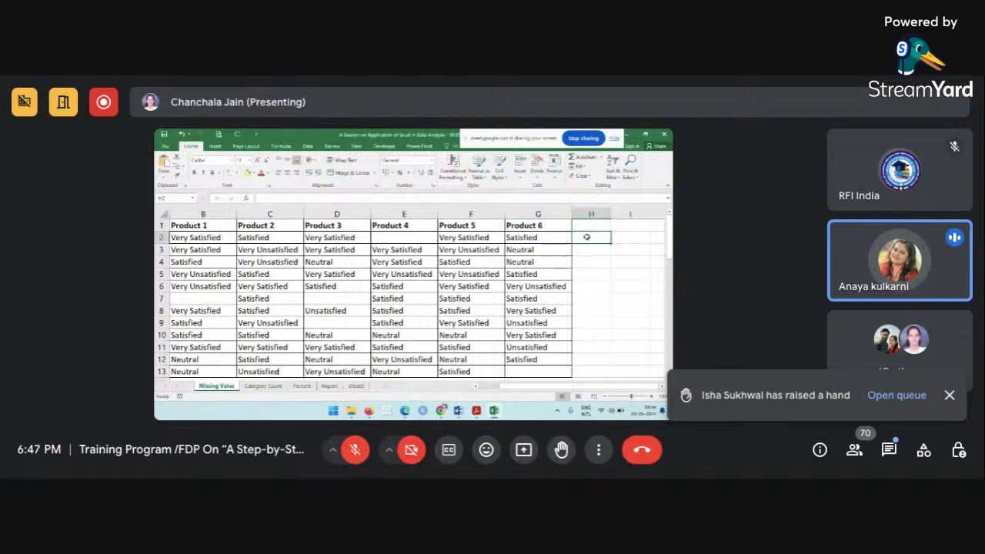
{"action": "type", "text": "="}
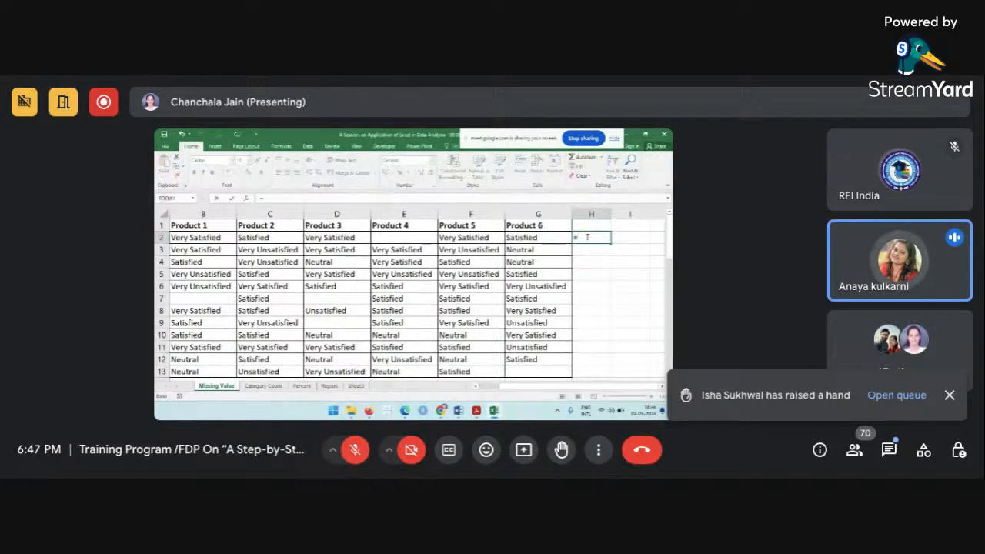
{"action": "type", "text": "coun"}
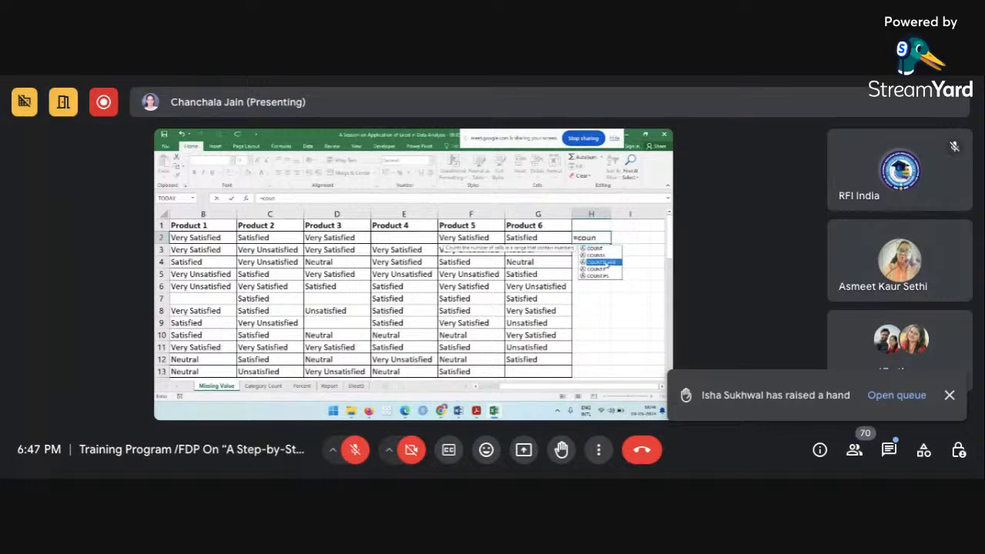
{"action": "double_click", "coordinate": [607, 264]}
{"action": "scroll", "coordinate": [281, 275], "scroll_direction": "left", "scroll_amount": 2}
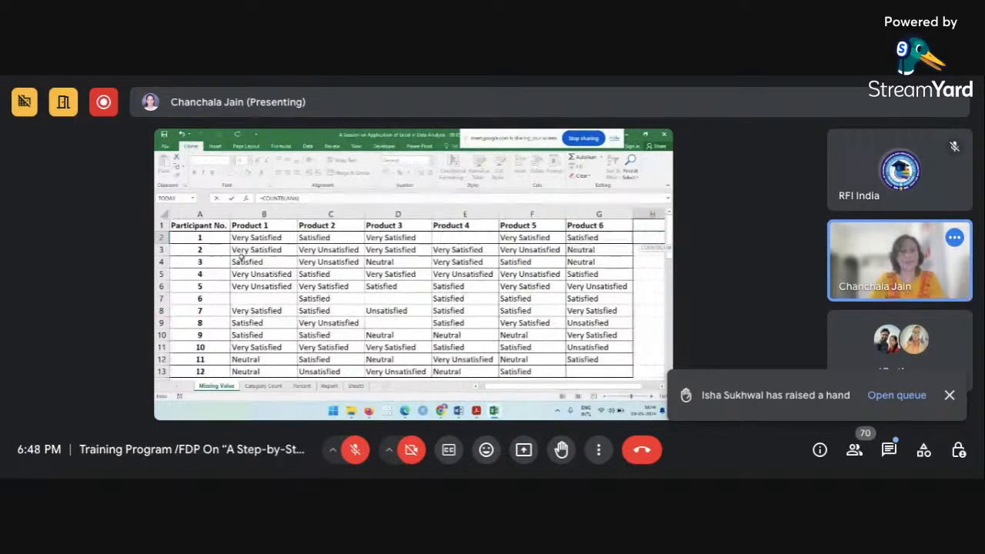
{"action": "left_click_drag", "start_coordinate": [254, 238], "coordinate": [585, 238]}
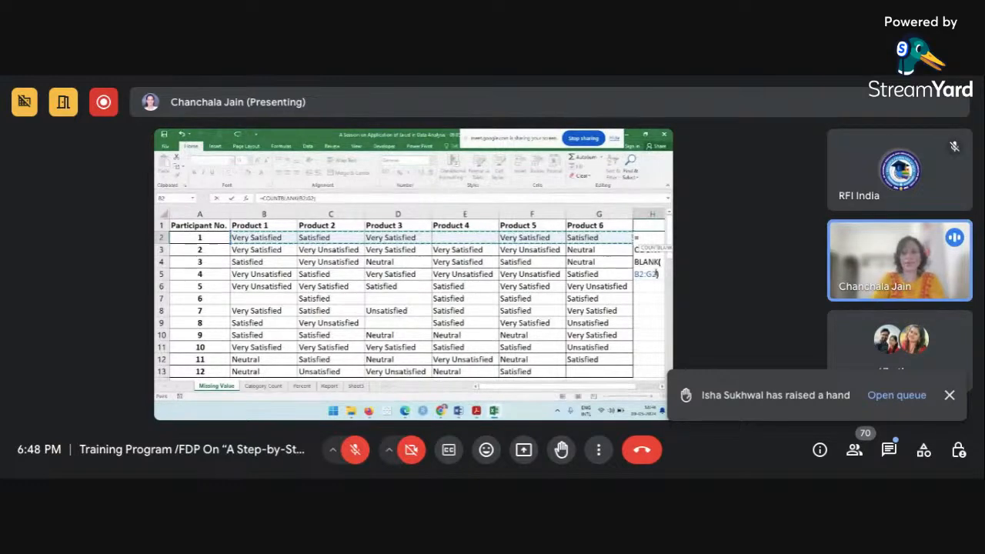
{"action": "key", "text": "Return"}
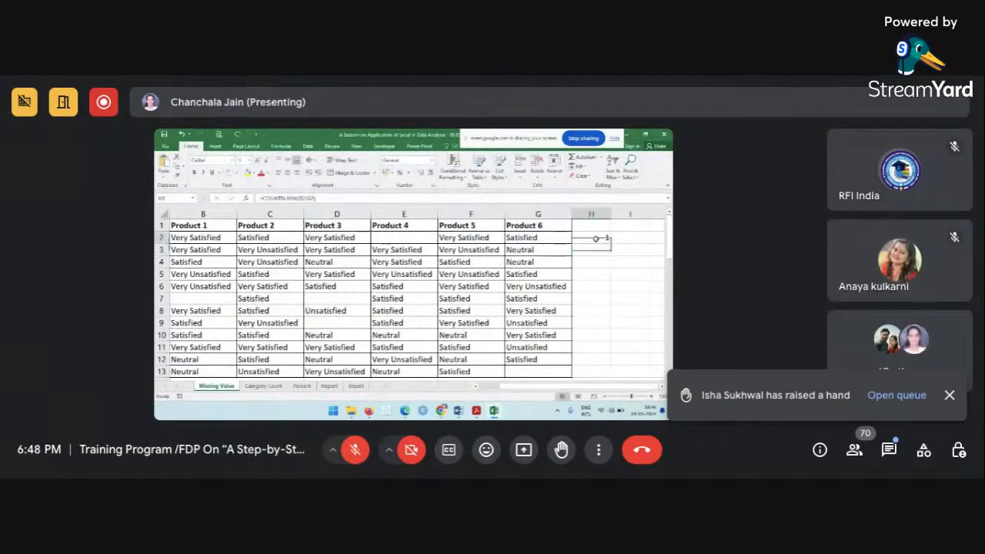
Fill the row-wise COUNTBLANK formula from H2 down to H13 for all twelve participants and check it against the responses.
{"action": "left_click", "coordinate": [593, 239]}
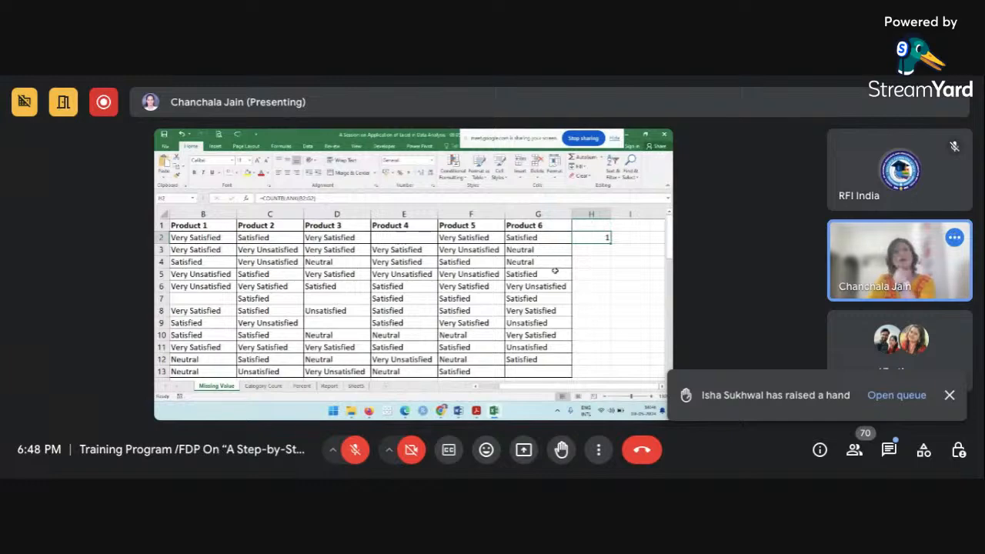
{"action": "double_click", "coordinate": [611, 242]}
{"action": "scroll", "coordinate": [367, 243], "scroll_direction": "left", "scroll_amount": 2}
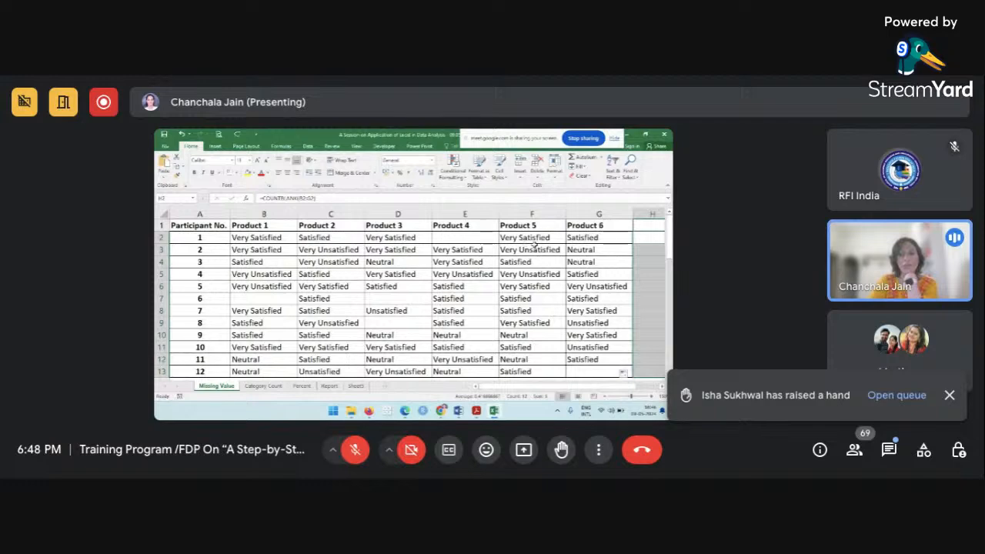
{"action": "scroll", "coordinate": [535, 243], "scroll_direction": "right", "scroll_amount": 3}
{"action": "left_click", "coordinate": [511, 238]}
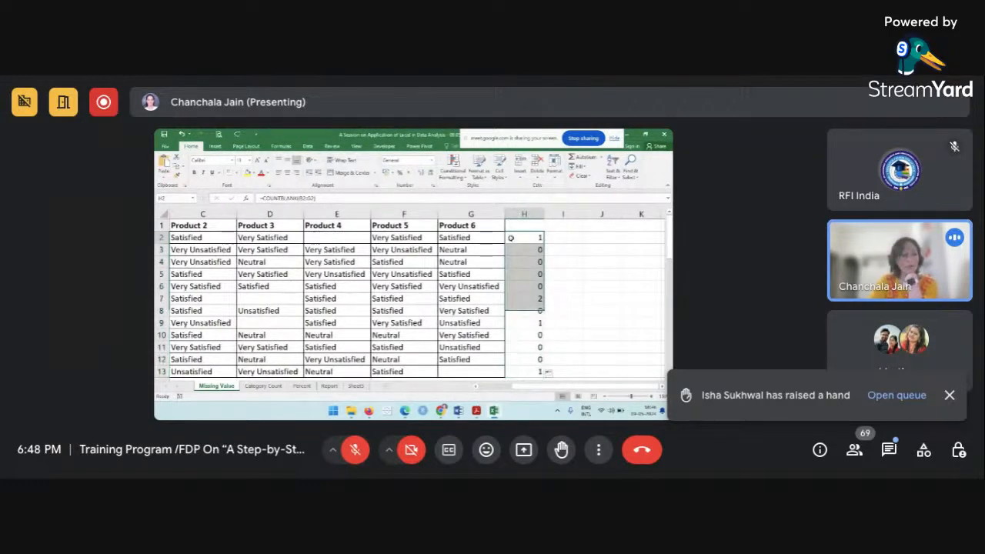
Review the per-participant blank counts in column H against the response table and the per-product Non Blank and Blank rows.
{"action": "scroll", "coordinate": [526, 270], "scroll_direction": "down", "scroll_amount": 2}
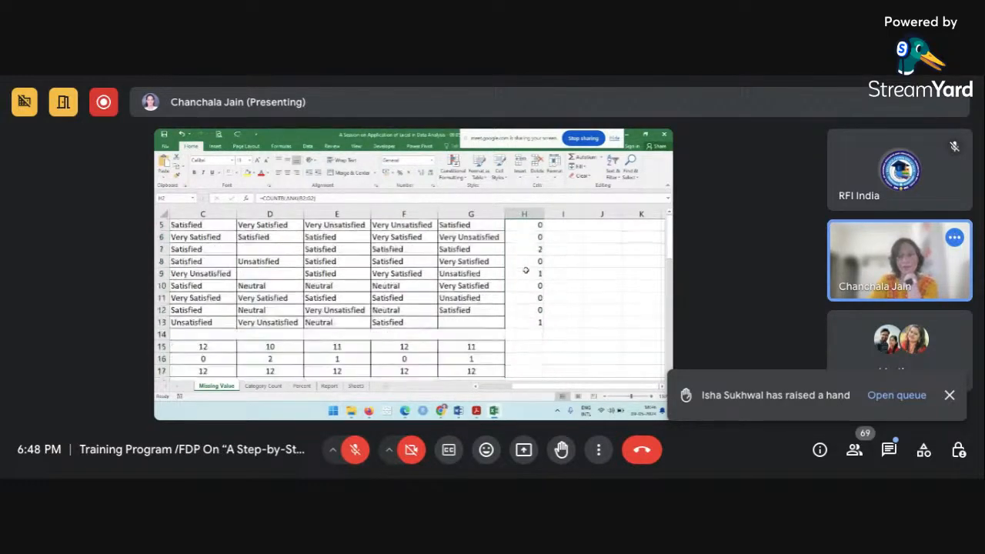
{"action": "scroll", "coordinate": [526, 271], "scroll_direction": "left", "scroll_amount": 3}
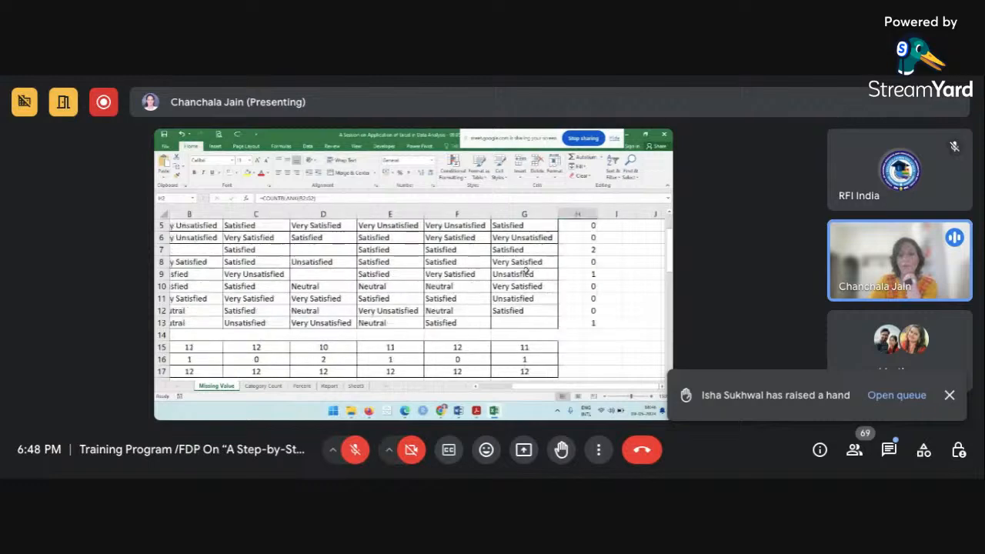
{"action": "scroll", "coordinate": [321, 301], "scroll_direction": "up", "scroll_amount": 2}
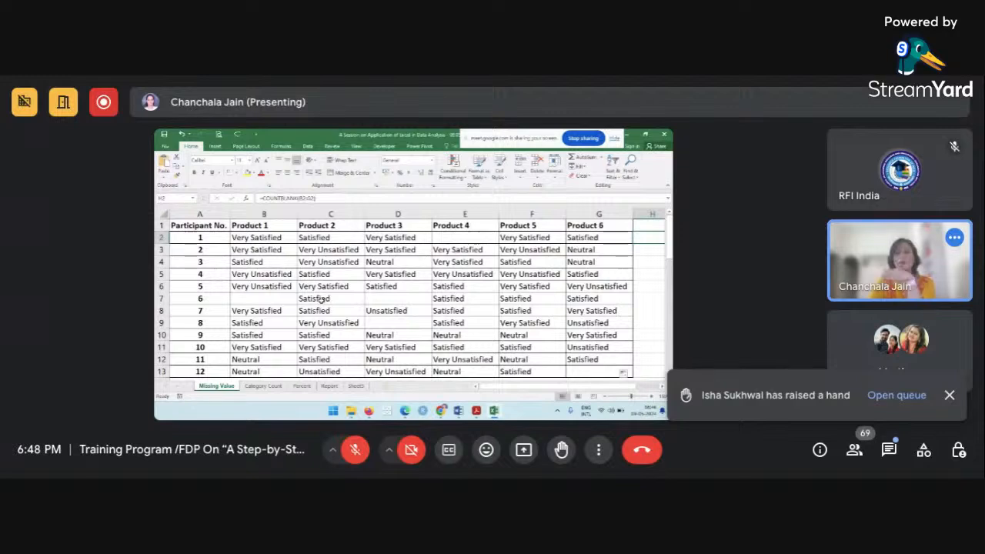
{"action": "left_click", "coordinate": [447, 285]}
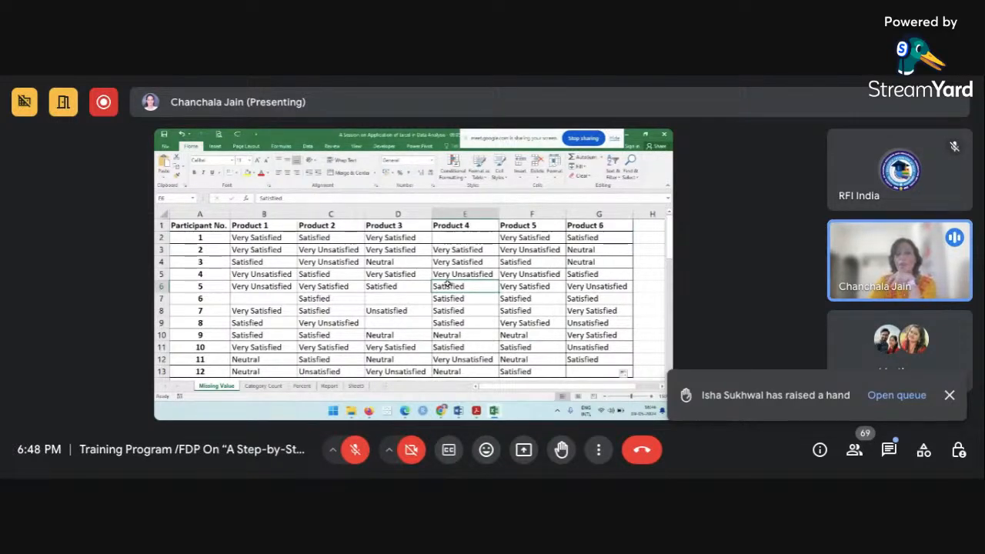
{"action": "scroll", "coordinate": [447, 284], "scroll_direction": "right", "scroll_amount": 3}
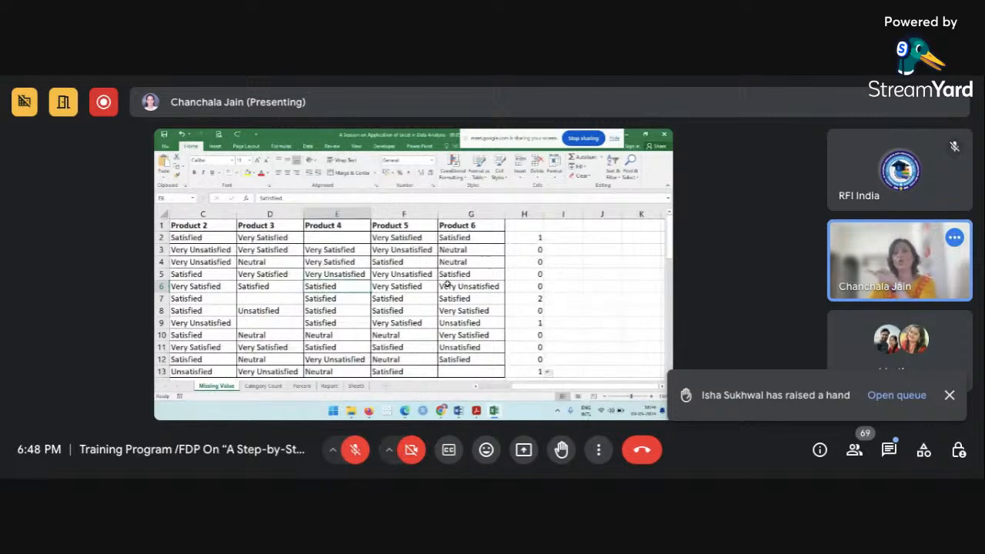
{"action": "left_click", "coordinate": [551, 270]}
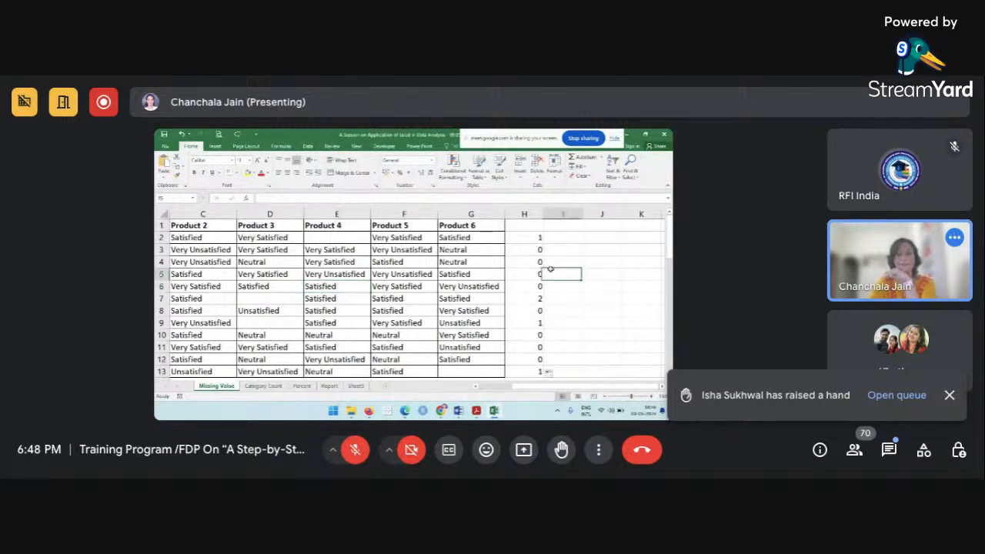
{"action": "scroll", "coordinate": [551, 269], "scroll_direction": "down", "scroll_amount": 1}
{"action": "scroll", "coordinate": [551, 269], "scroll_direction": "left", "scroll_amount": 3}
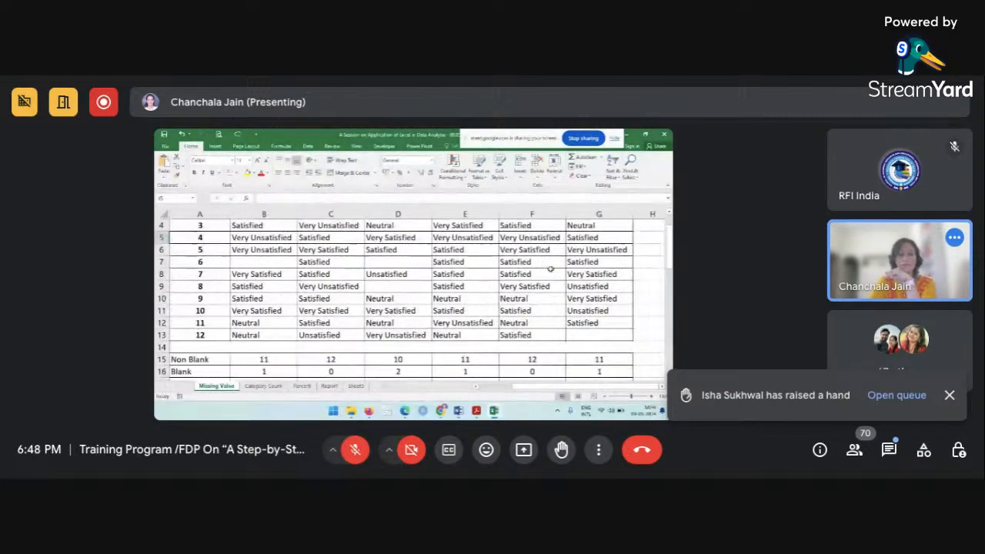
{"action": "left_click", "coordinate": [454, 290]}
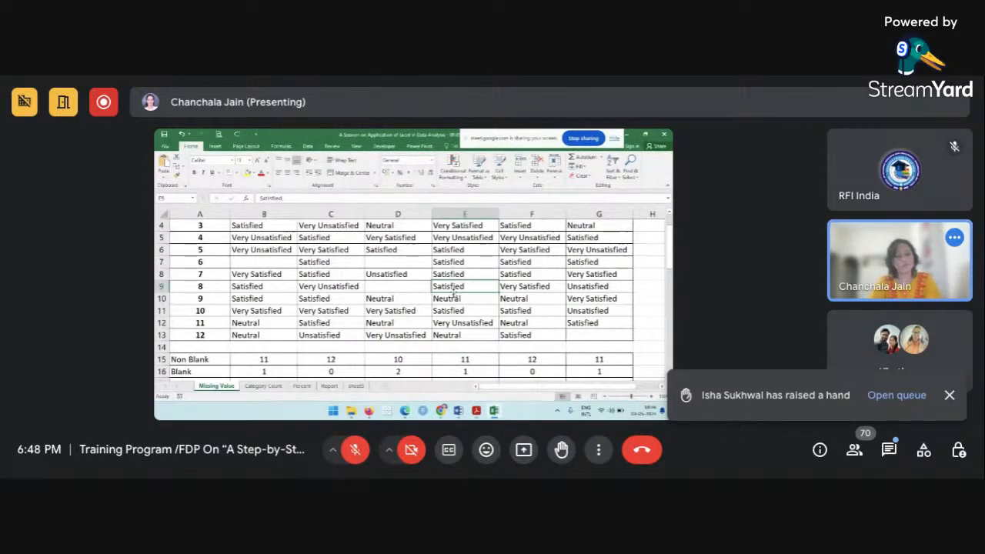
{"action": "left_click", "coordinate": [248, 351]}
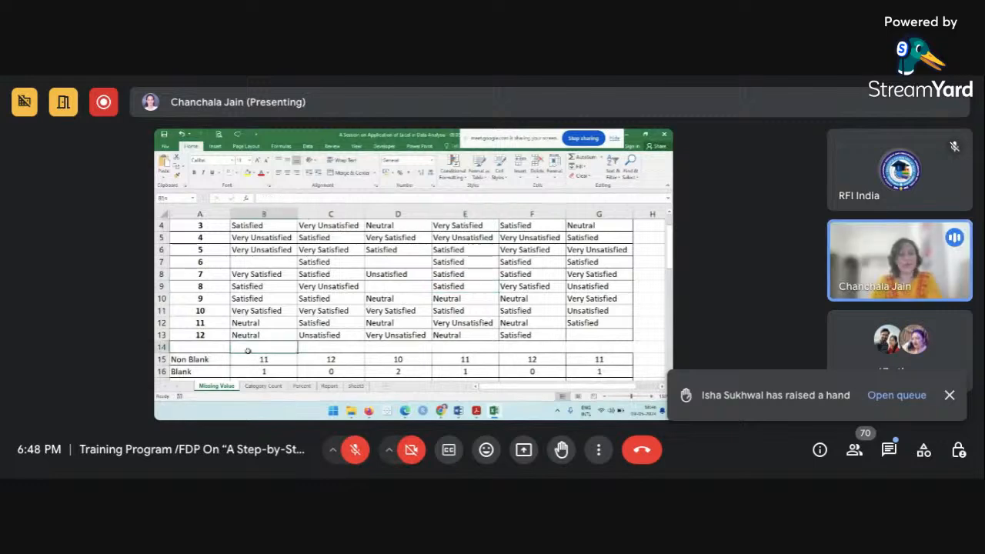
Open the Category Count sheet and review the Product 1 responses and the satisfaction categories listed below the table.
{"action": "left_click", "coordinate": [264, 387]}
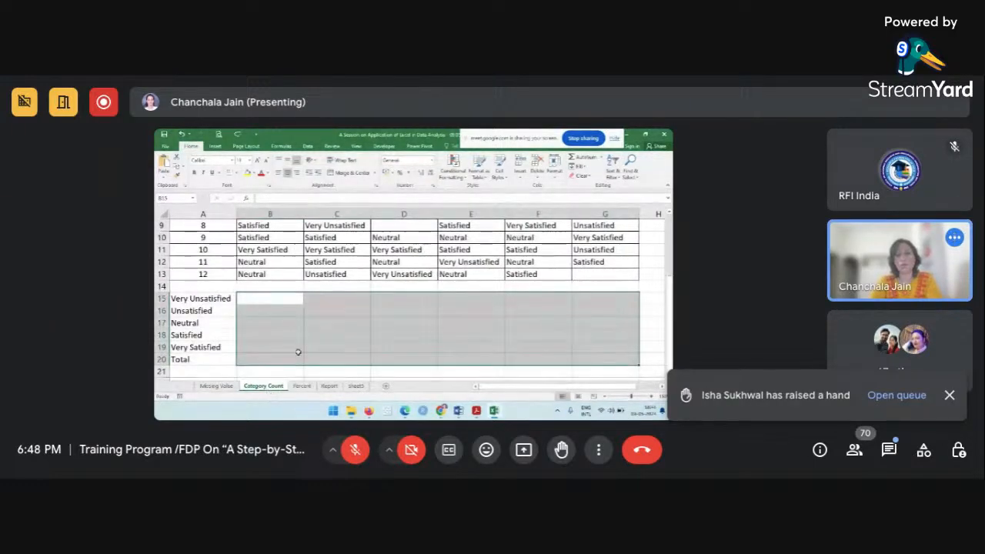
{"action": "left_click", "coordinate": [274, 298]}
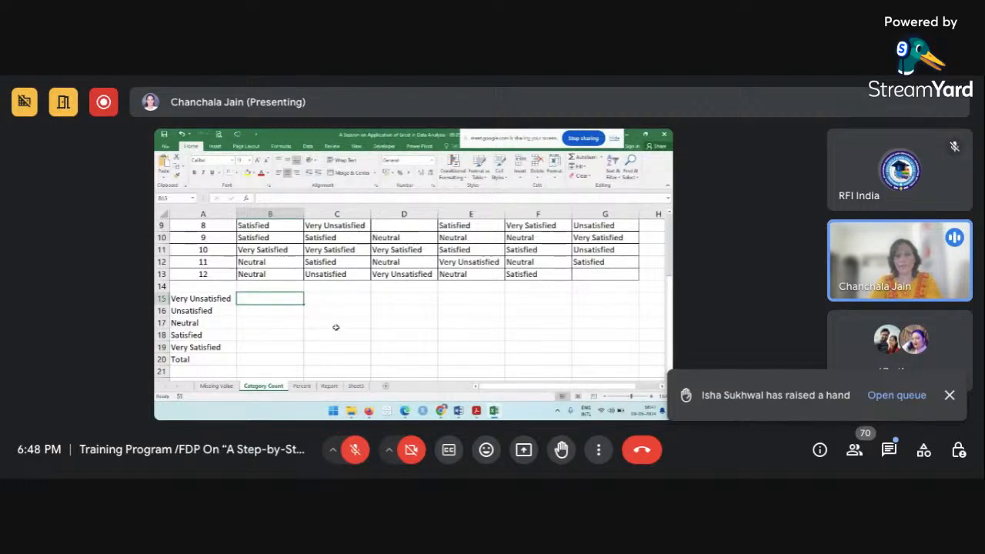
{"action": "scroll", "coordinate": [334, 326], "scroll_direction": "up", "scroll_amount": 3}
{"action": "scroll", "coordinate": [335, 327], "scroll_direction": "down", "scroll_amount": 3}
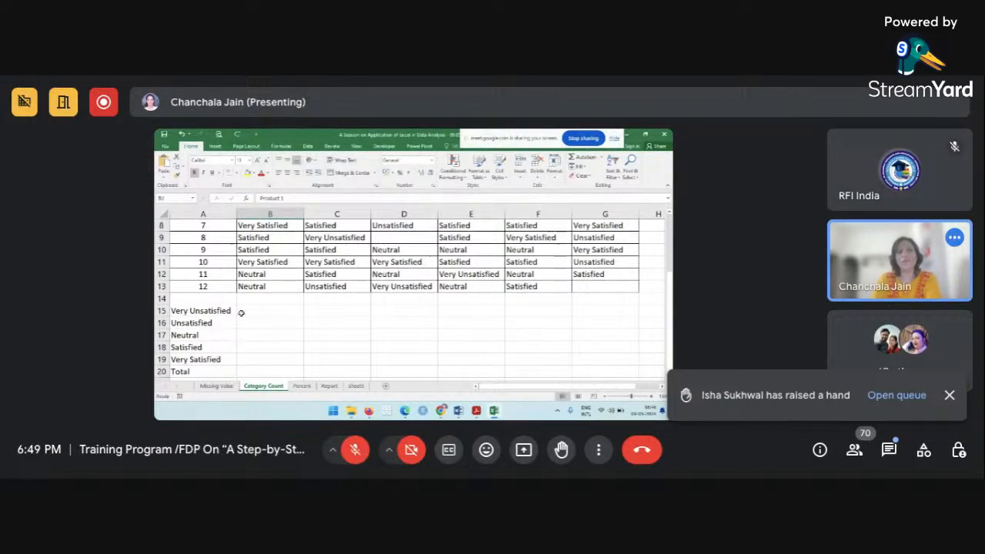
{"action": "left_click", "coordinate": [247, 285]}
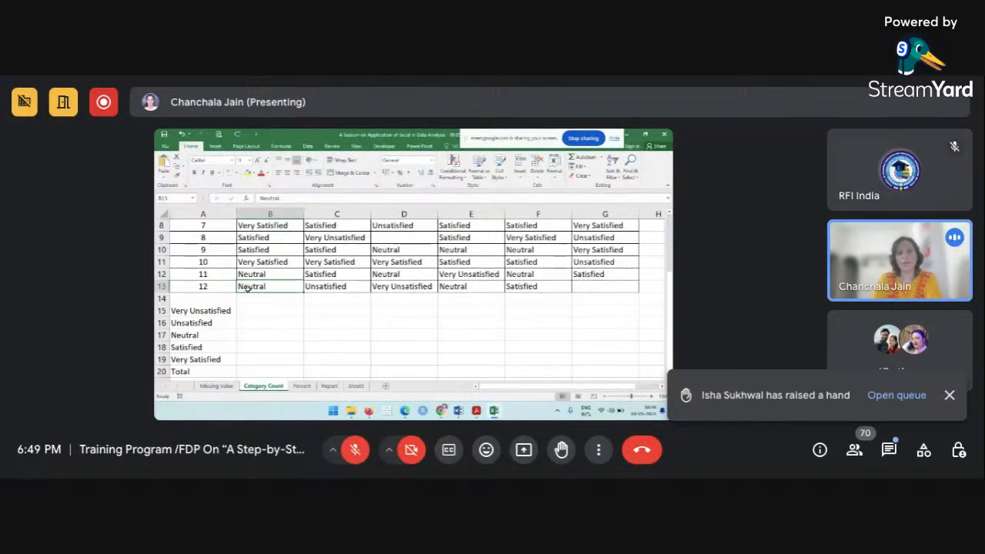
Count Product 1's Very Unsatisfied responses in B15 with =COUNTIF(B2:B13,A15).
{"action": "left_click", "coordinate": [251, 313]}
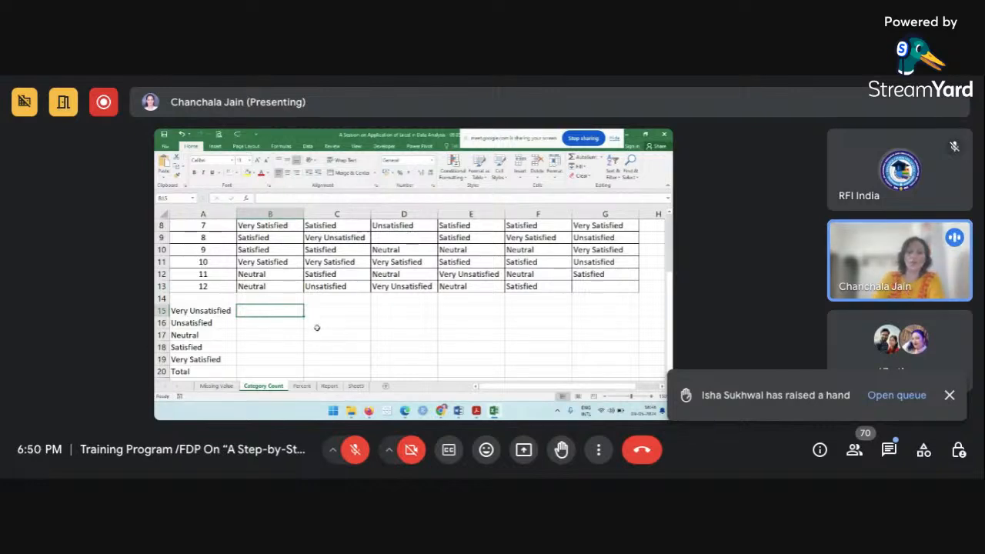
{"action": "type", "text": "="}
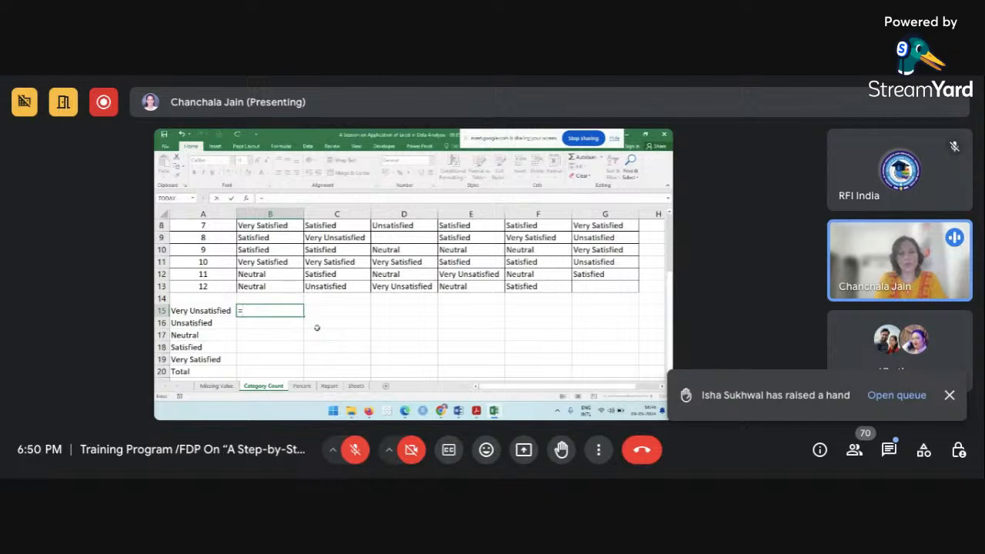
{"action": "type", "text": "count"}
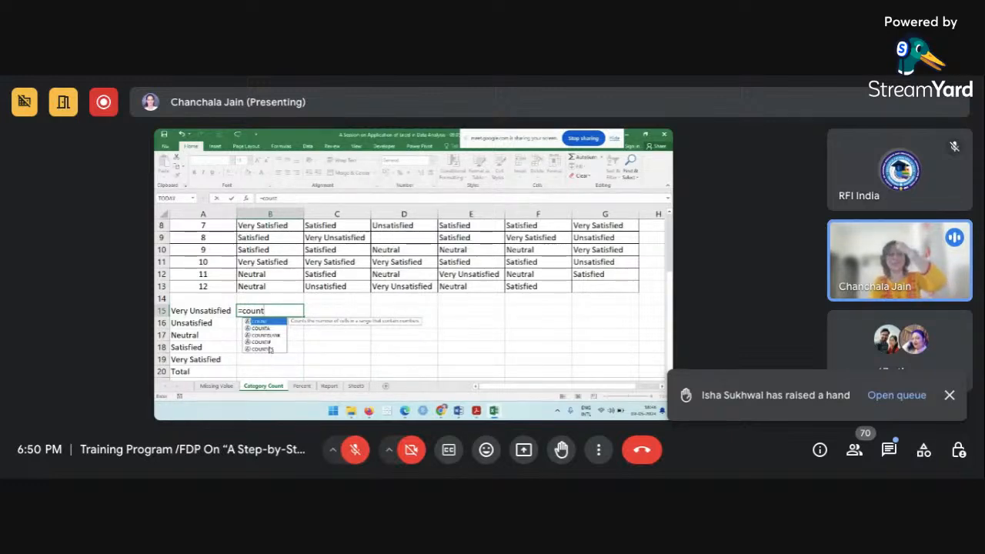
{"action": "double_click", "coordinate": [264, 341]}
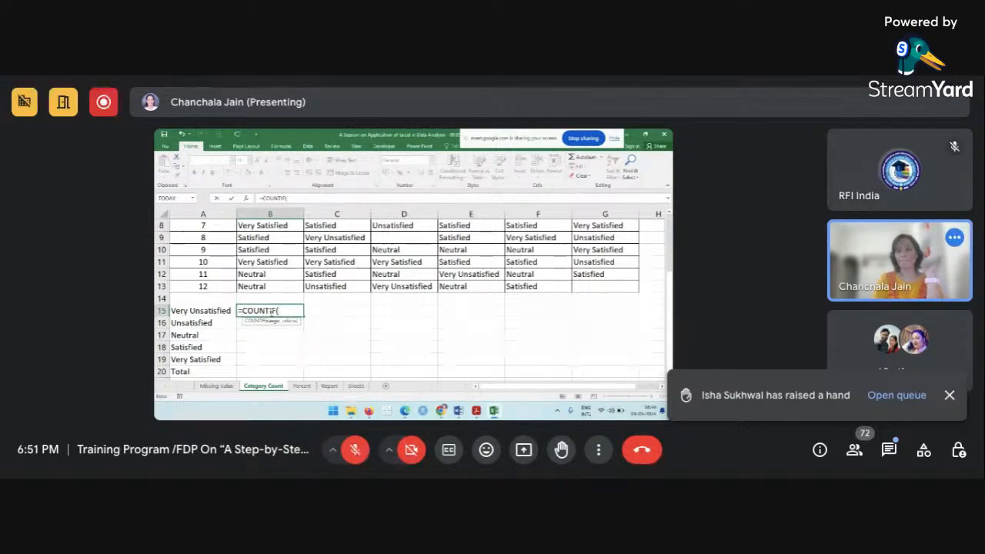
{"action": "scroll", "coordinate": [271, 309], "scroll_direction": "up", "scroll_amount": 3}
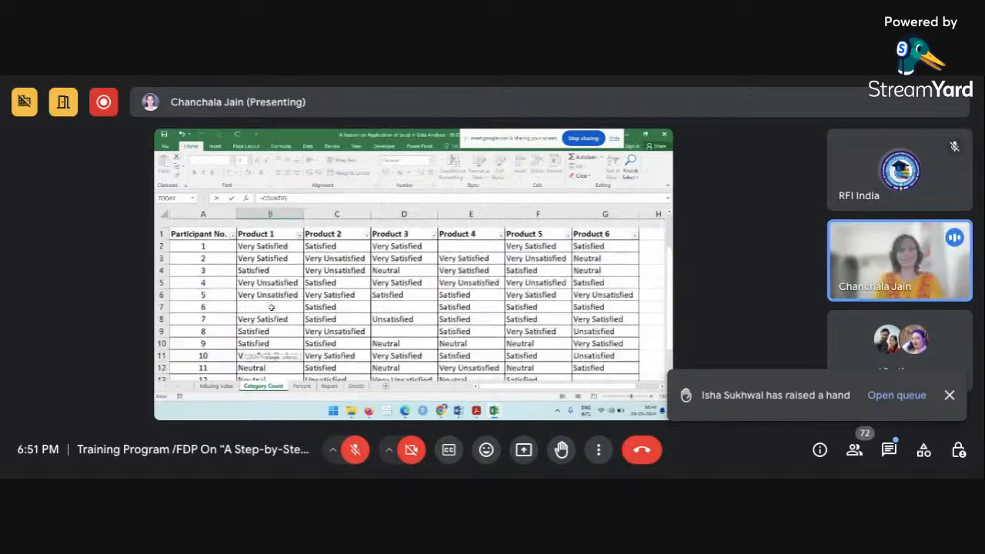
{"action": "left_click_drag", "start_coordinate": [271, 239], "coordinate": [264, 371]}
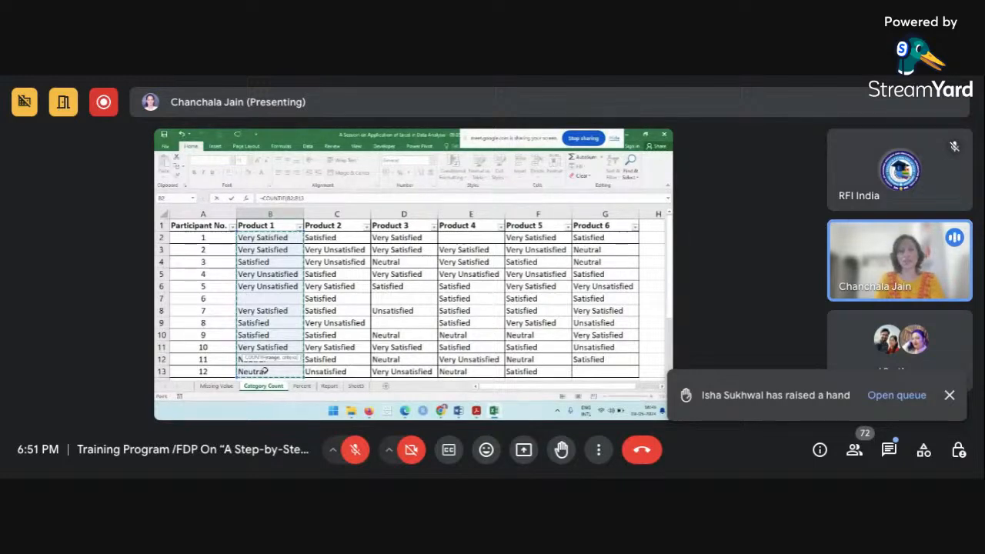
{"action": "type", "text": ","}
{"action": "scroll", "coordinate": [264, 371], "scroll_direction": "down", "scroll_amount": 2}
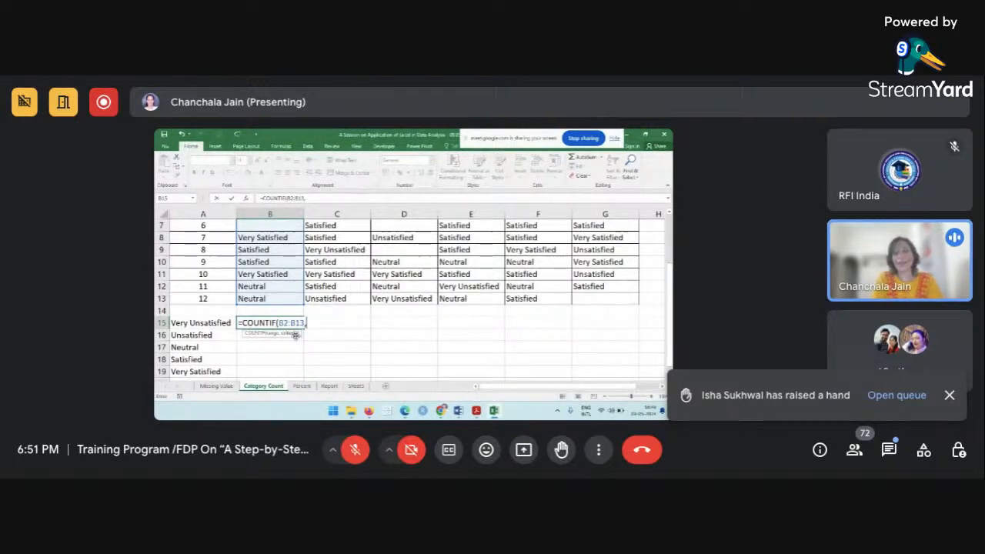
{"action": "left_click", "coordinate": [208, 324]}
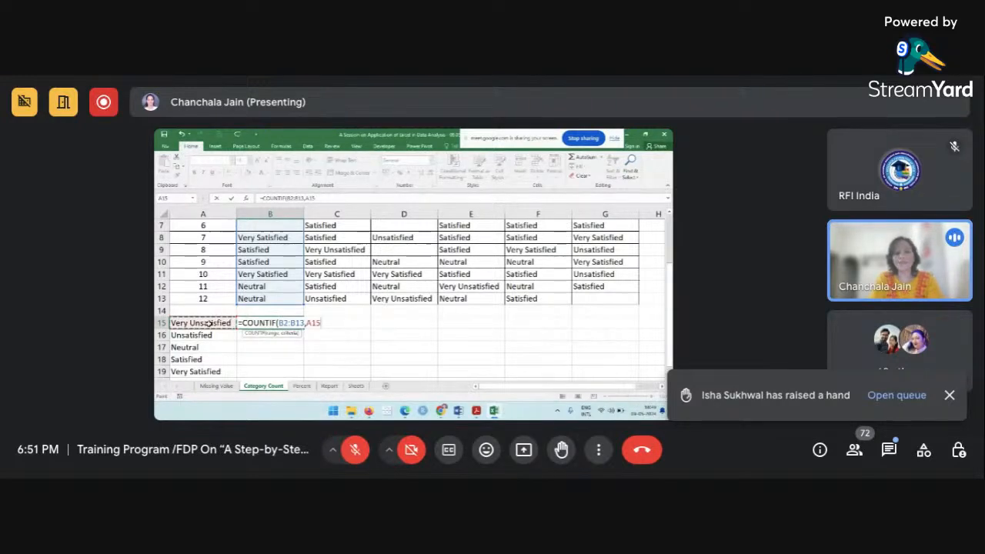
{"action": "type", "text": ")"}
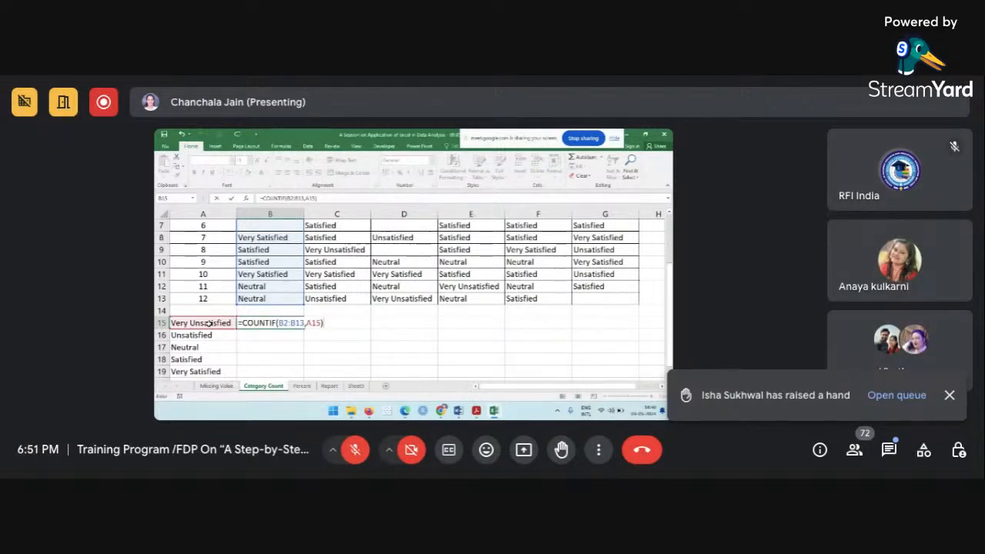
{"action": "key", "text": "Return"}
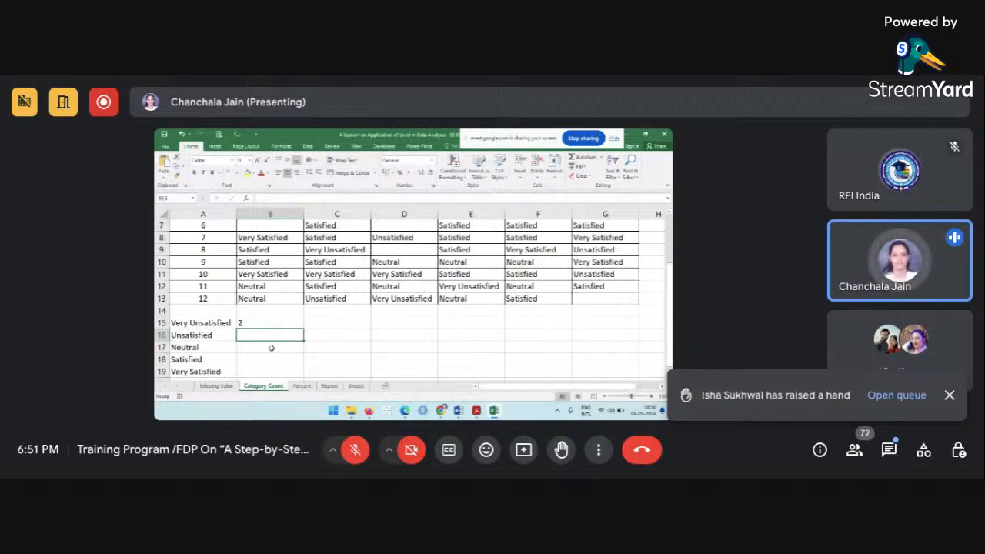
Filter the Product 1 column to show only Very Unsatisfied responses and check the COUNTIF result in B15 against them.
{"action": "left_click", "coordinate": [261, 324]}
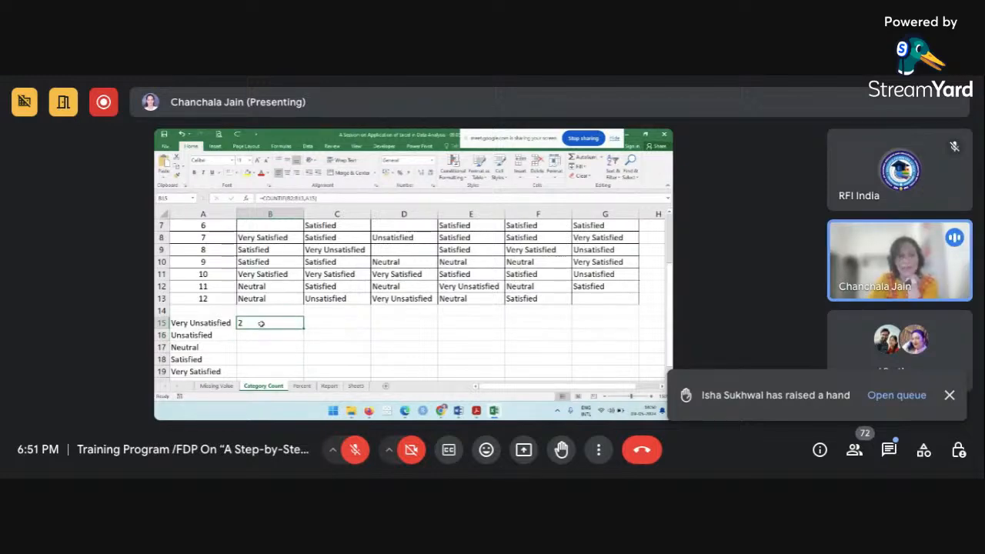
{"action": "scroll", "coordinate": [261, 323], "scroll_direction": "up", "scroll_amount": 2}
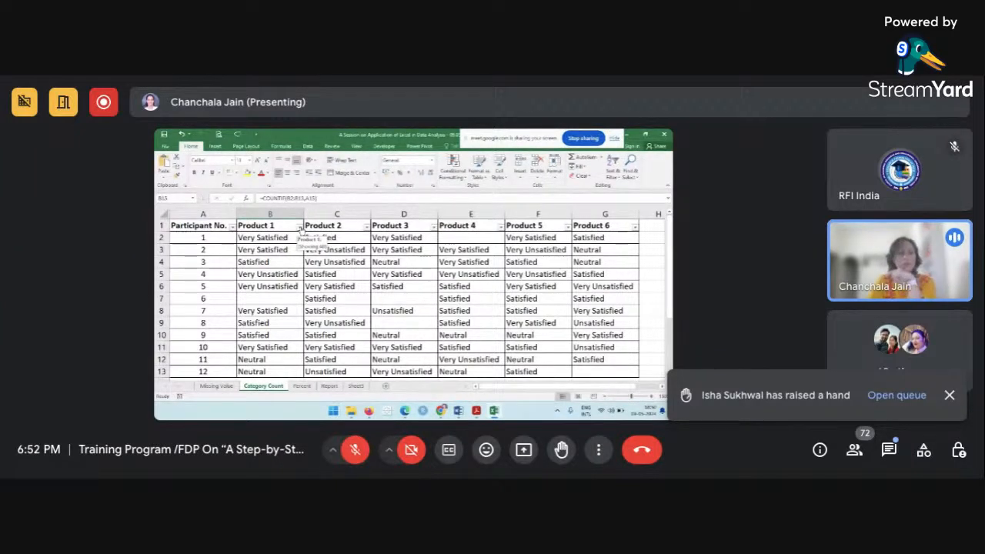
{"action": "left_click", "coordinate": [299, 227]}
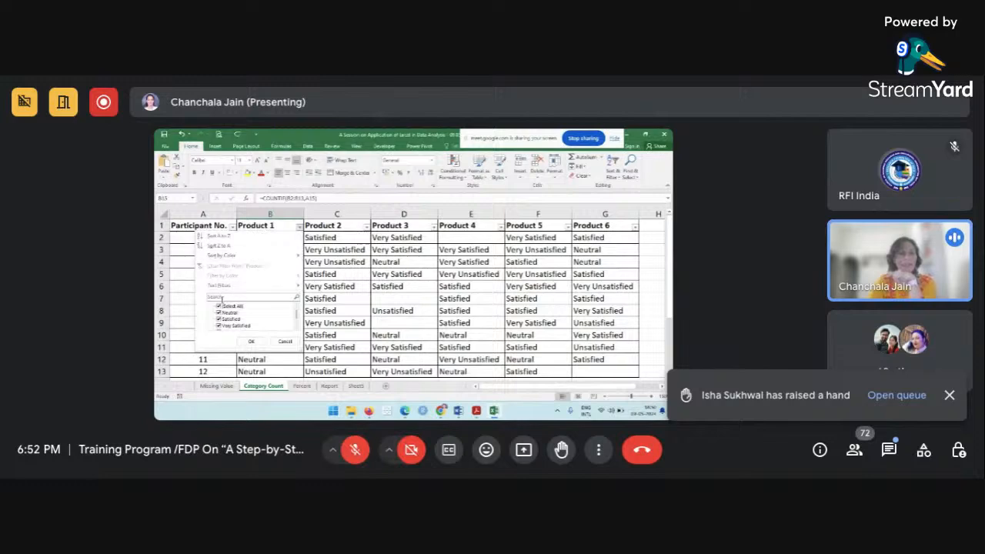
{"action": "left_click", "coordinate": [218, 307]}
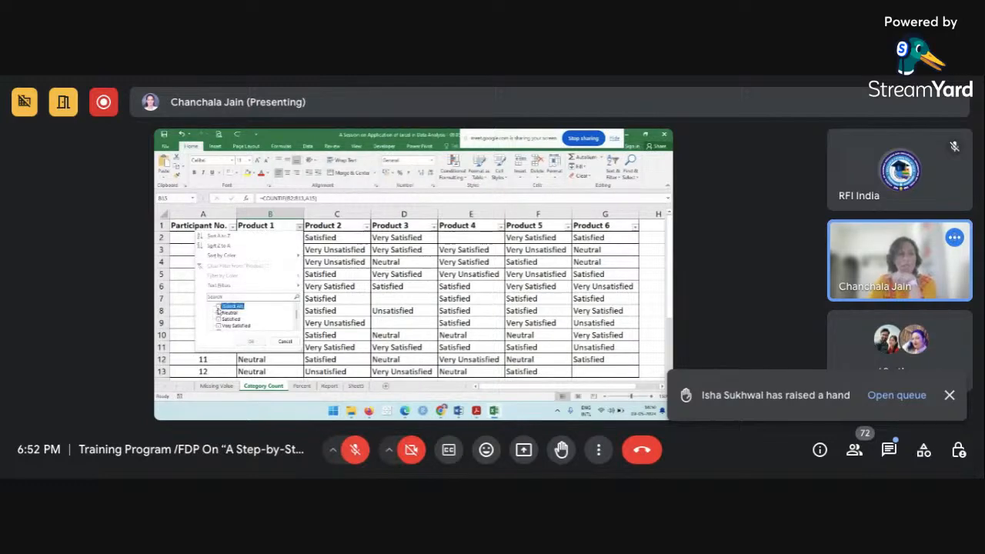
{"action": "scroll", "coordinate": [238, 315], "scroll_direction": "down", "scroll_amount": 1}
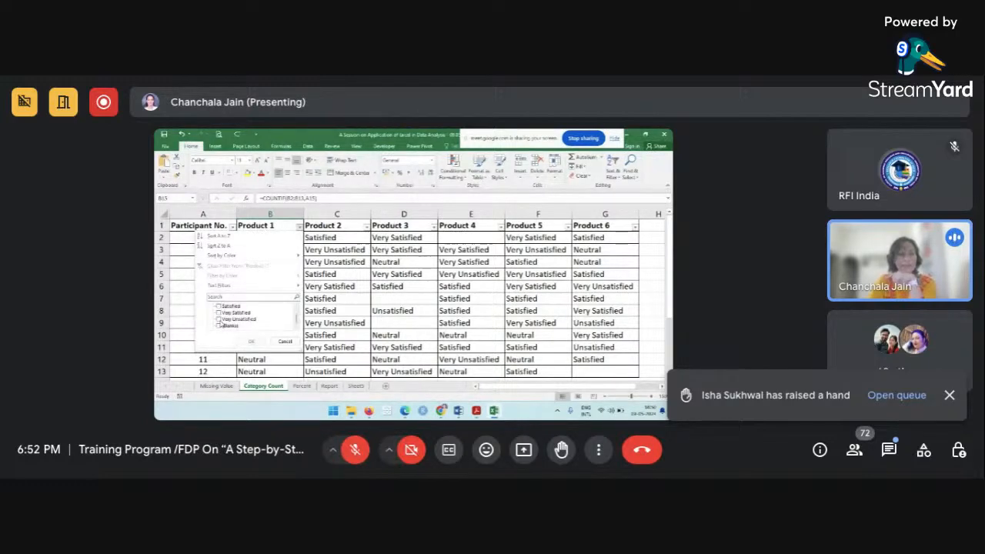
{"action": "left_click", "coordinate": [219, 319]}
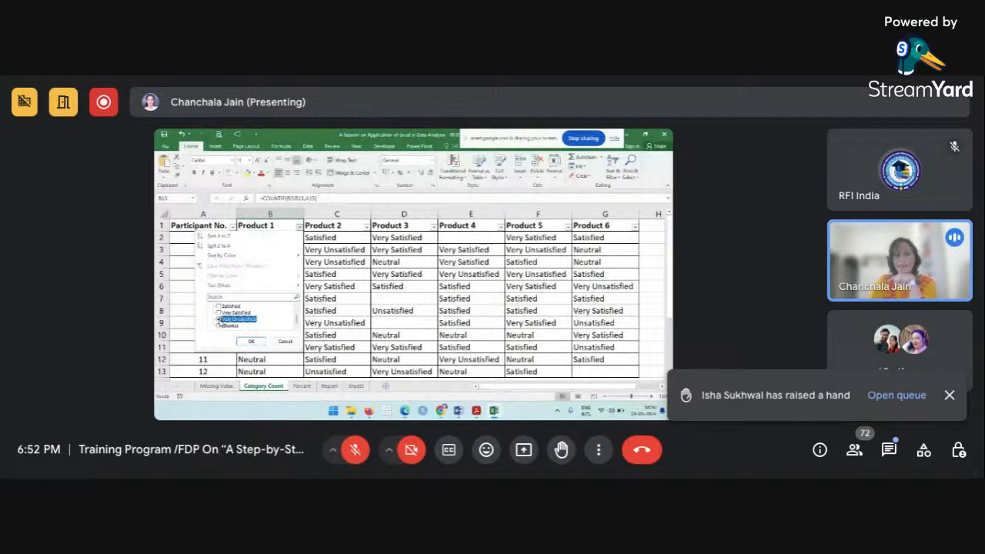
{"action": "left_click", "coordinate": [251, 341]}
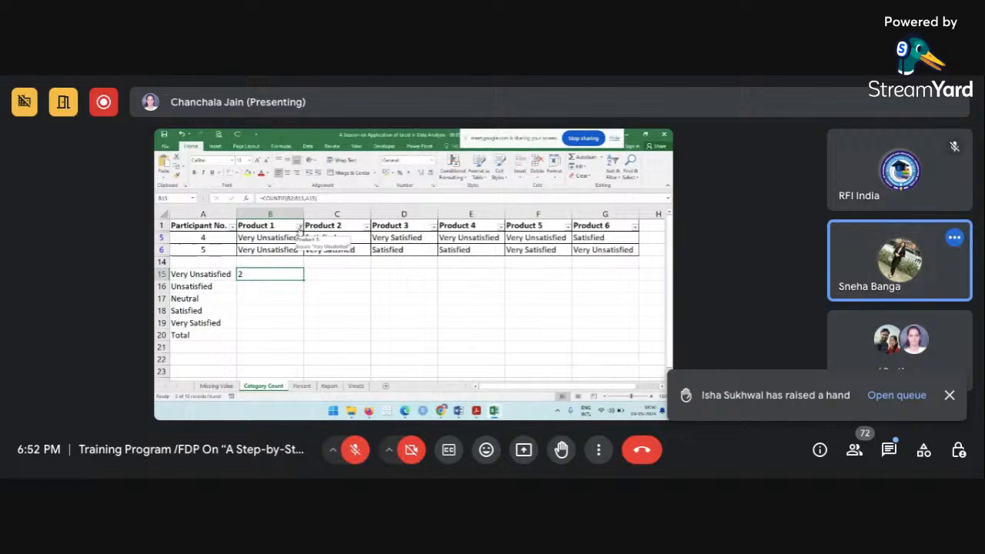
Switch to the Google Meet call window, and dismiss the Chrome presenting notification over the workbook.
{"action": "mouse_move", "coordinate": [440, 410]}
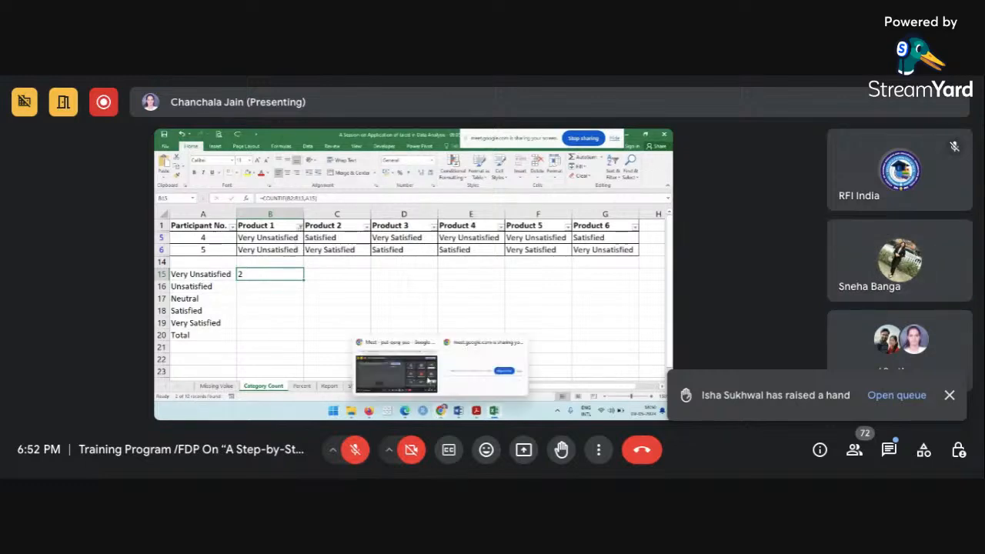
{"action": "left_click", "coordinate": [413, 381]}
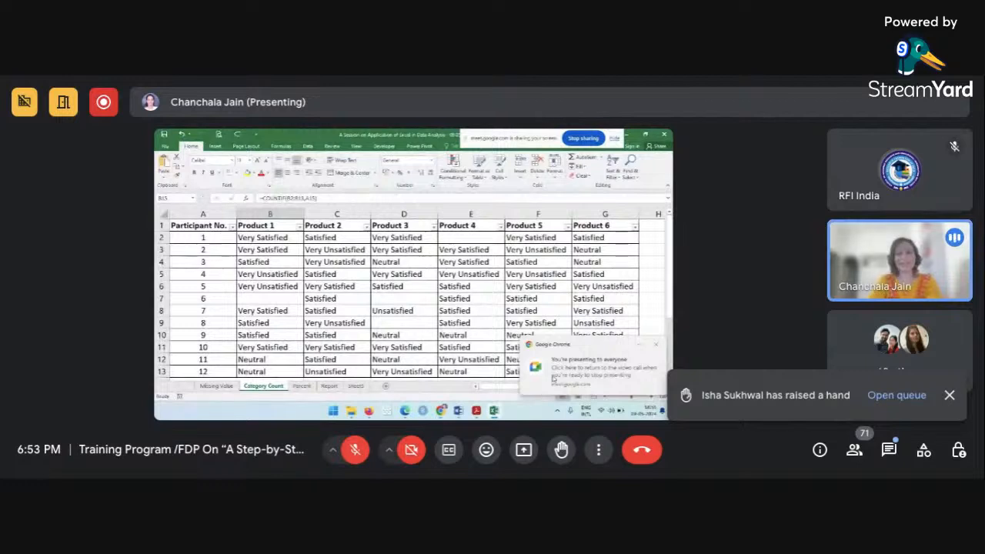
{"action": "left_click", "coordinate": [656, 345]}
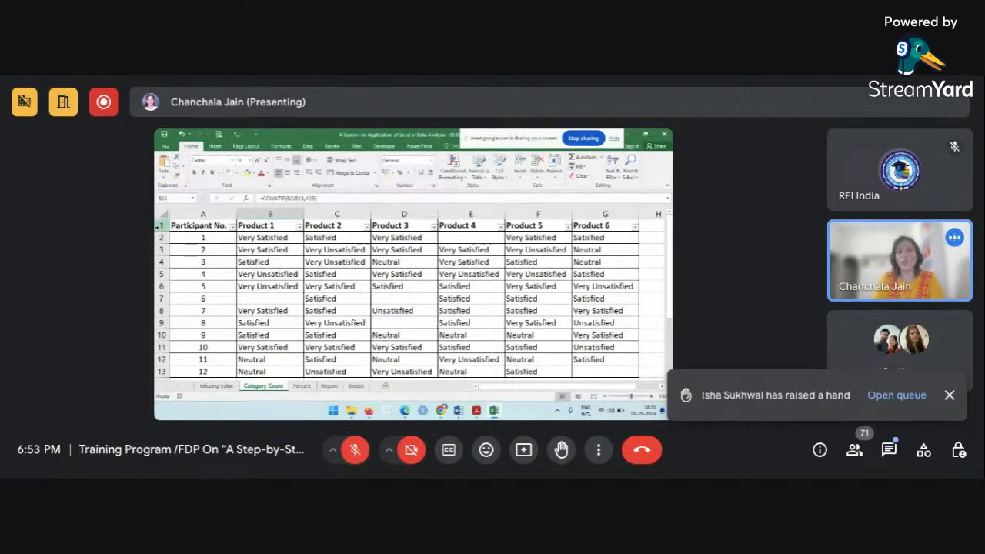
Filter Product 1 to only the Very Unsatisfied responses to check the count in B15, and clear the filter again.
{"action": "left_click_drag", "start_coordinate": [270, 236], "coordinate": [274, 225]}
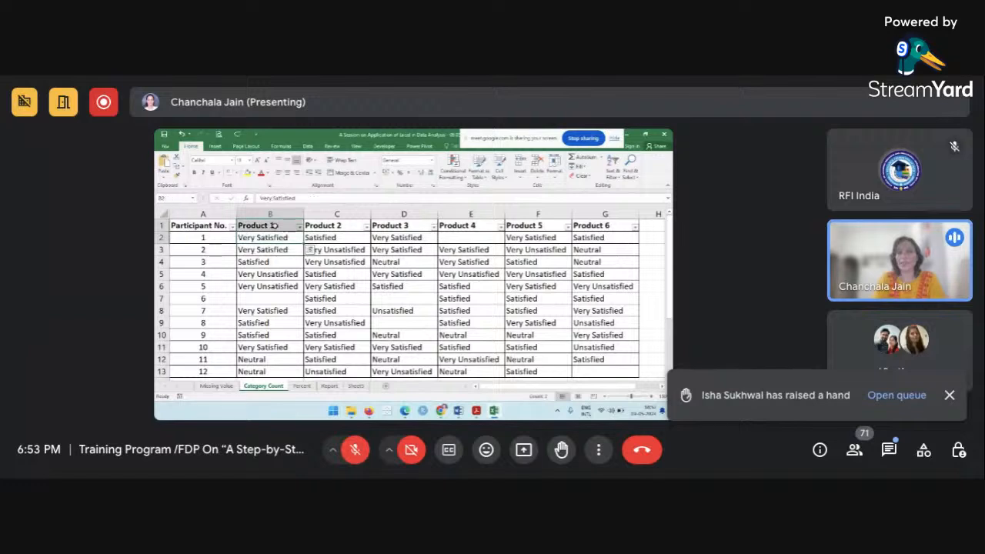
{"action": "left_click", "coordinate": [273, 224]}
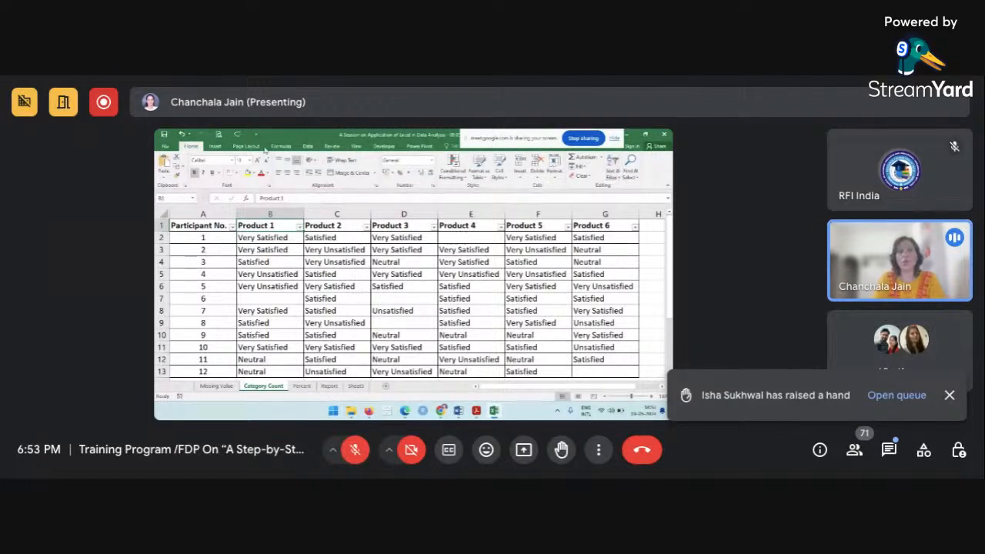
{"action": "left_click", "coordinate": [614, 178]}
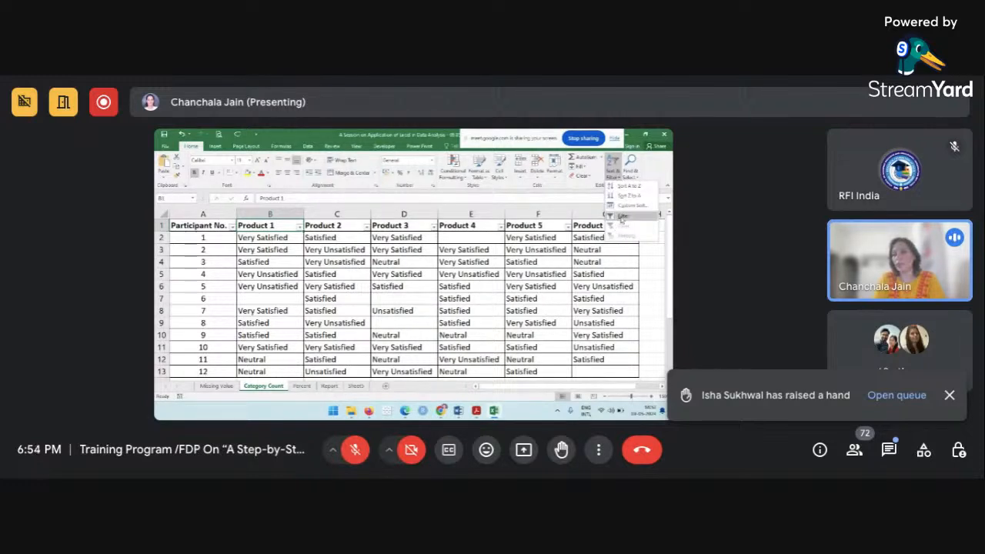
{"action": "left_click", "coordinate": [275, 237]}
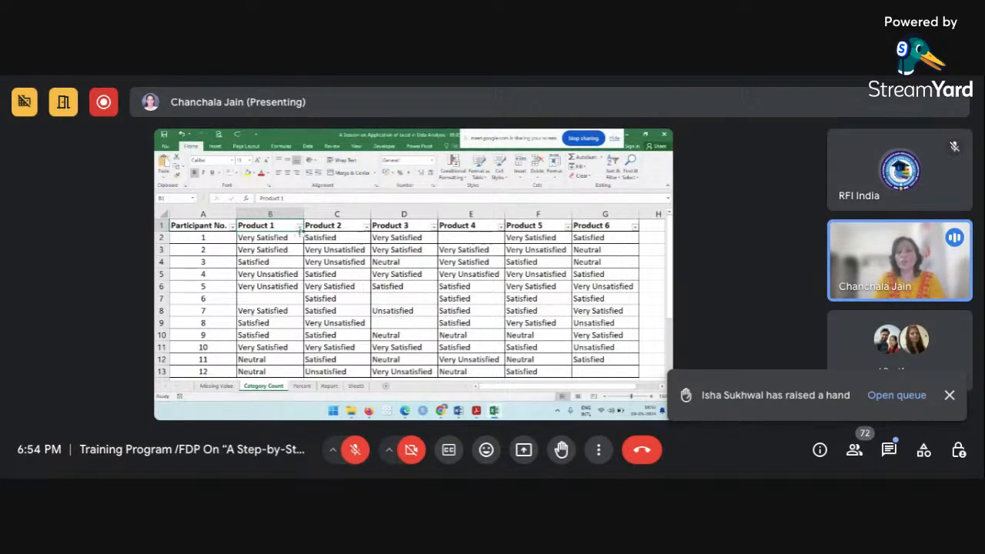
{"action": "left_click", "coordinate": [300, 226]}
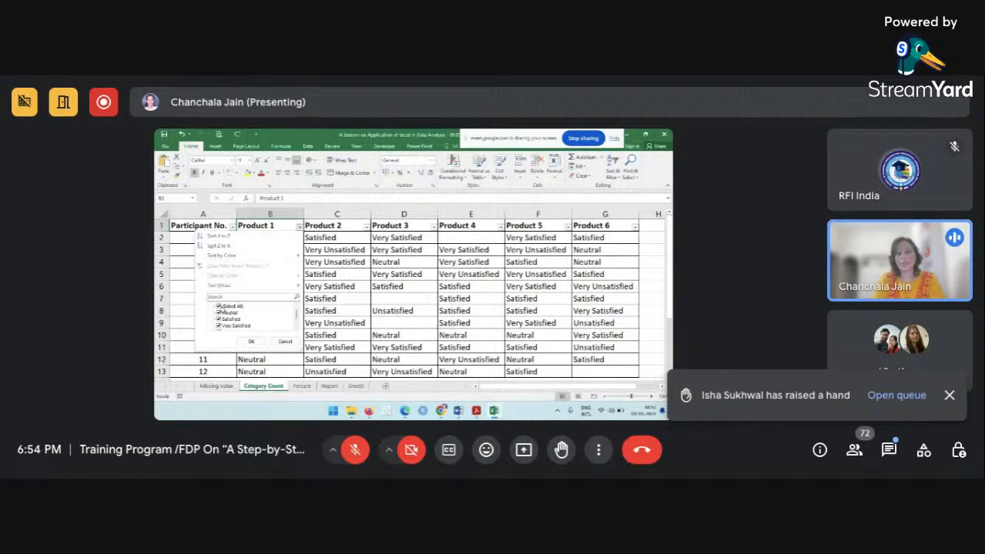
{"action": "left_click", "coordinate": [220, 307]}
{"action": "left_click", "coordinate": [297, 327]}
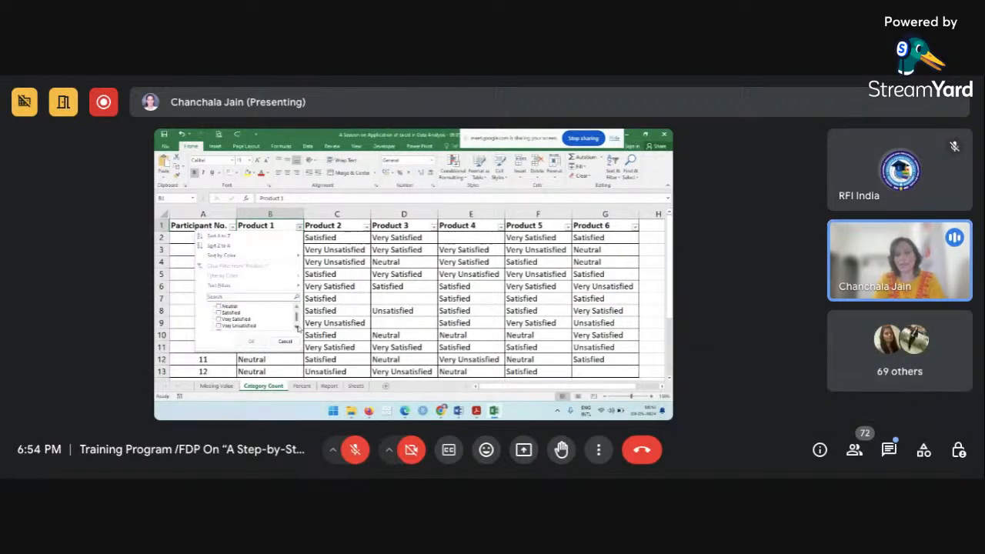
{"action": "left_click", "coordinate": [219, 327]}
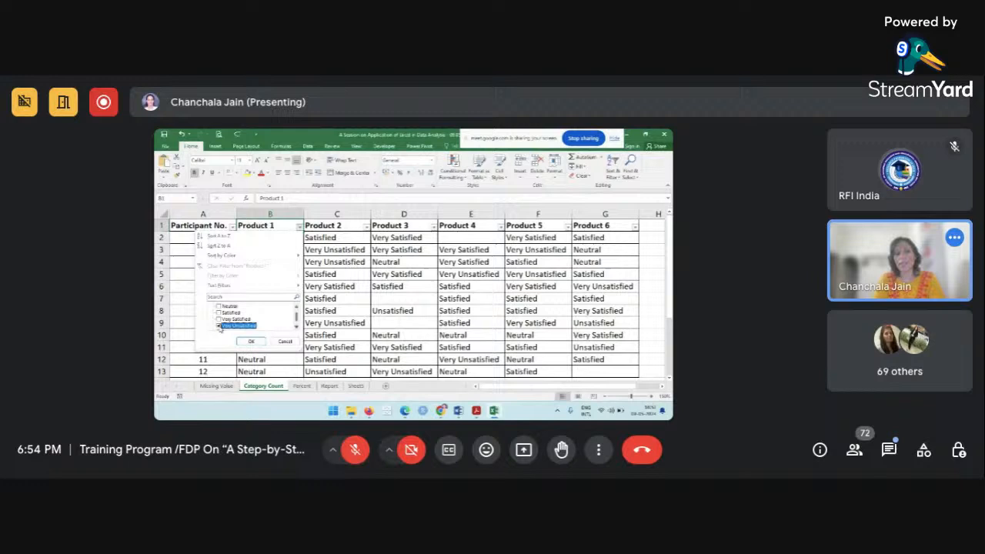
{"action": "left_click", "coordinate": [259, 344]}
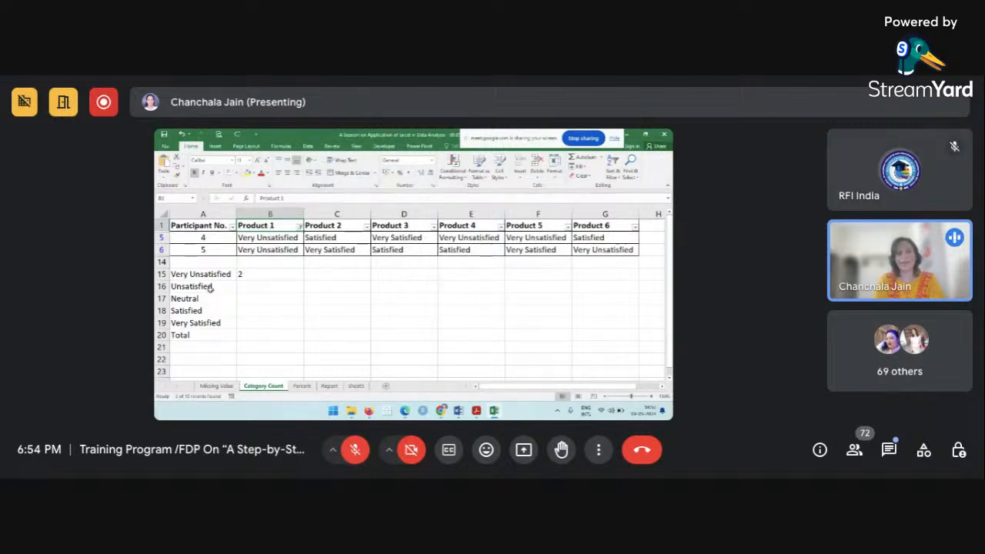
{"action": "left_click", "coordinate": [299, 225]}
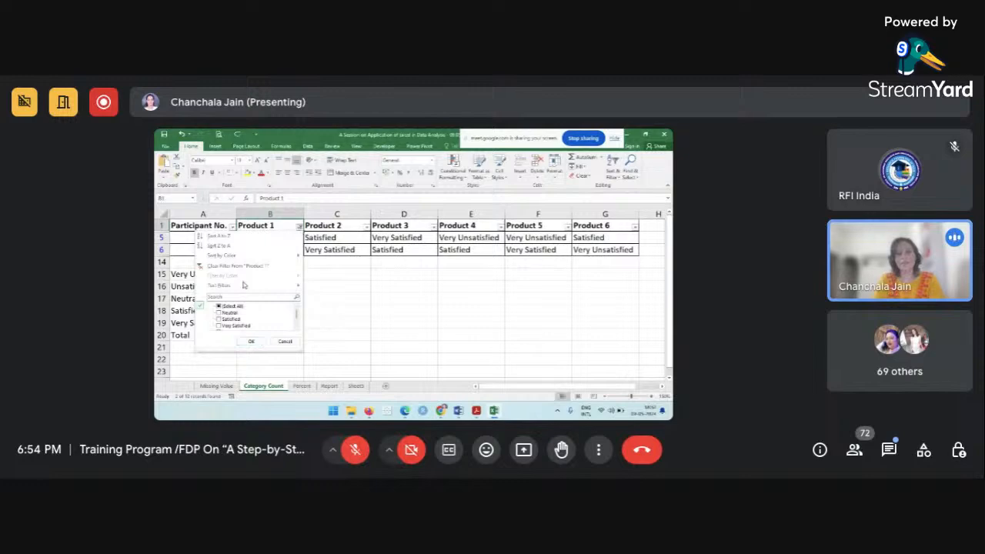
{"action": "left_click", "coordinate": [251, 341]}
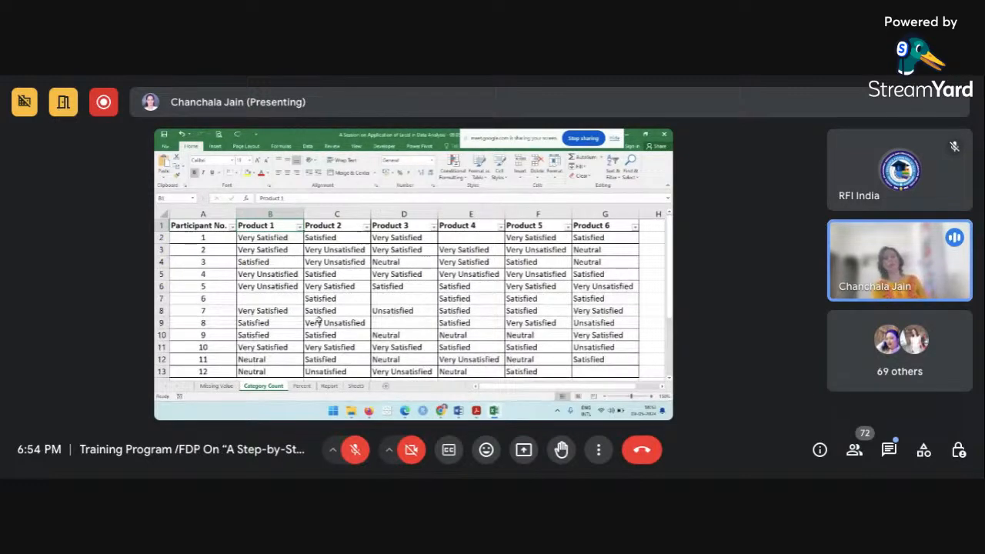
Copy the COUNTIF formula from B15 down to B19 for the remaining satisfaction categories of Product 1.
{"action": "scroll", "coordinate": [319, 320], "scroll_direction": "down", "scroll_amount": 2}
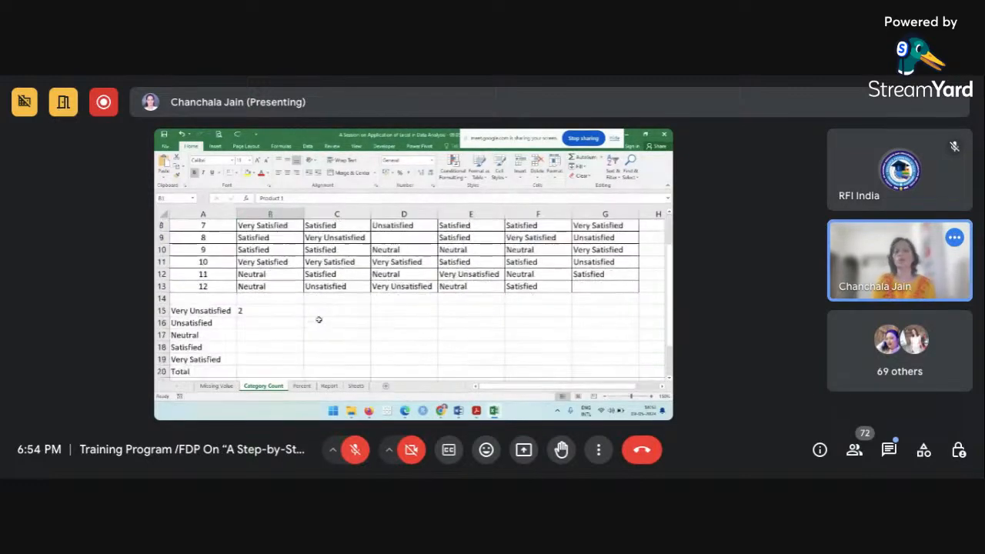
{"action": "left_click", "coordinate": [278, 315]}
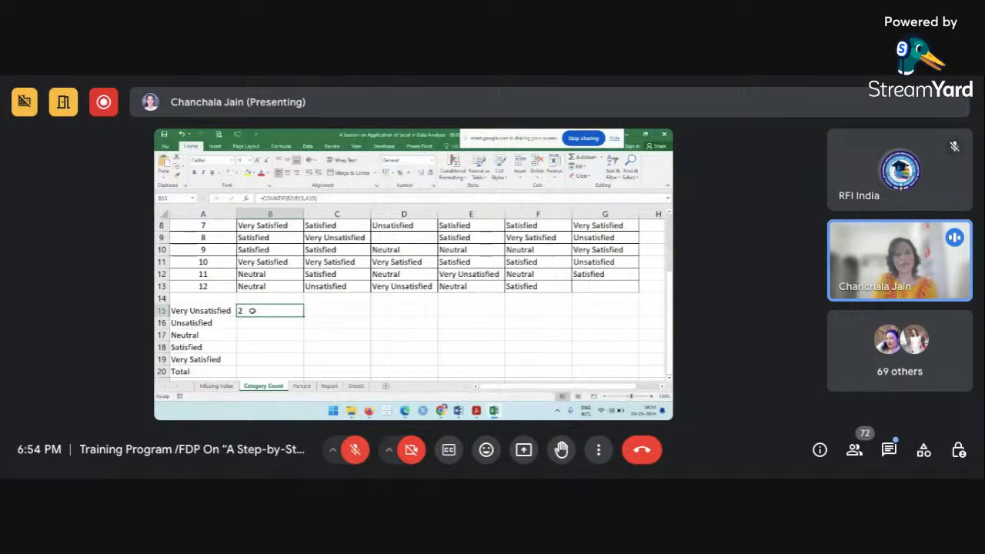
{"action": "key", "text": "Left"}
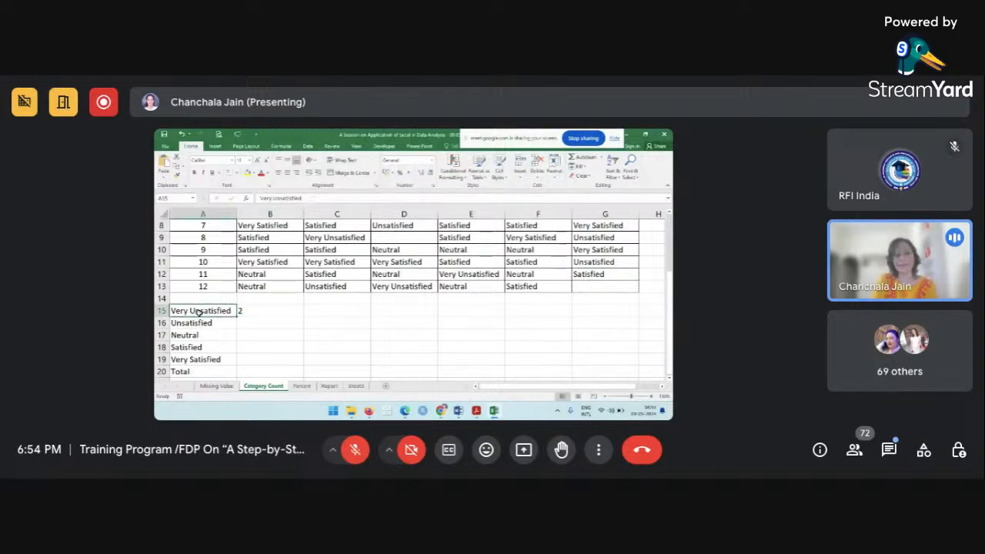
{"action": "left_click", "coordinate": [248, 310]}
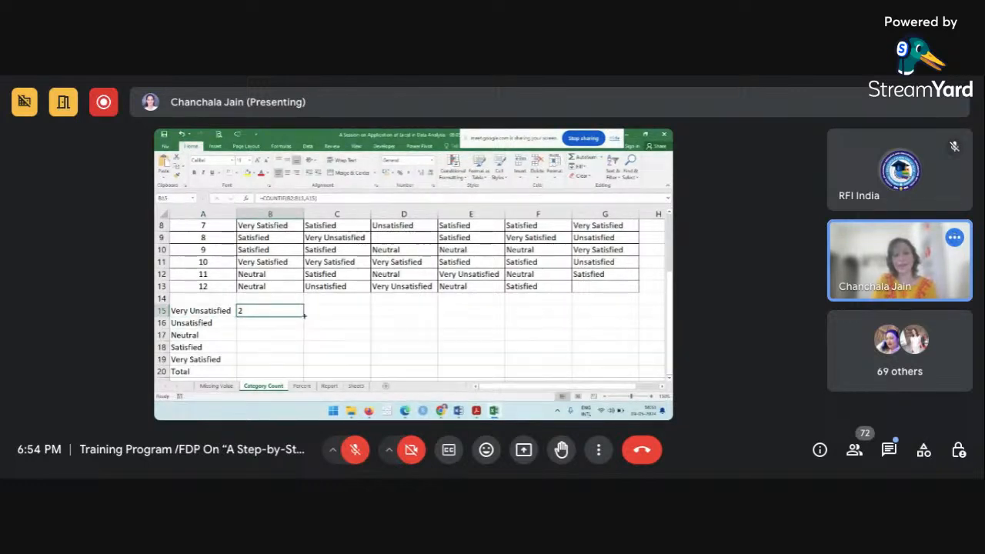
{"action": "left_click_drag", "start_coordinate": [305, 316], "coordinate": [305, 364]}
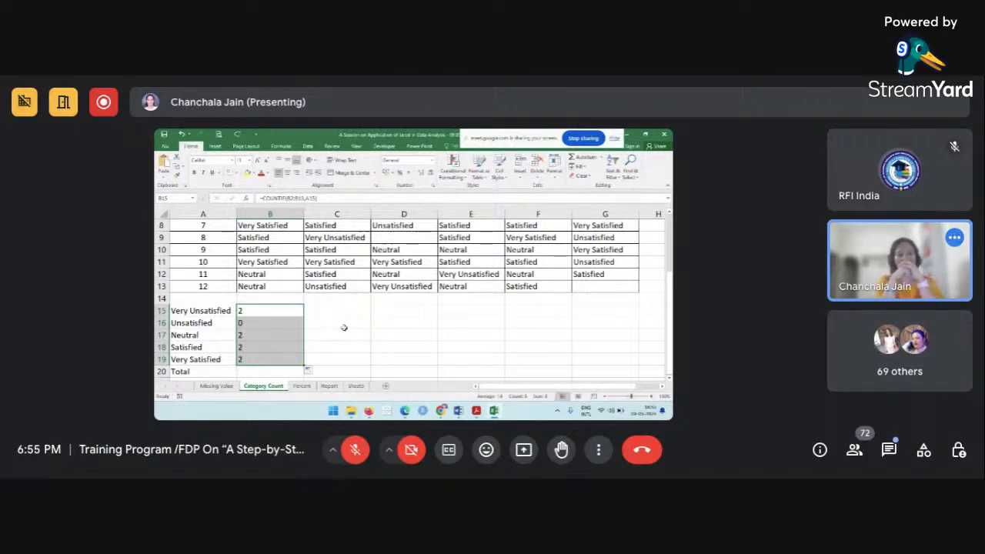
Check the filled category counts in B15:B19 against the Product 1 responses in the table above.
{"action": "left_click", "coordinate": [289, 322]}
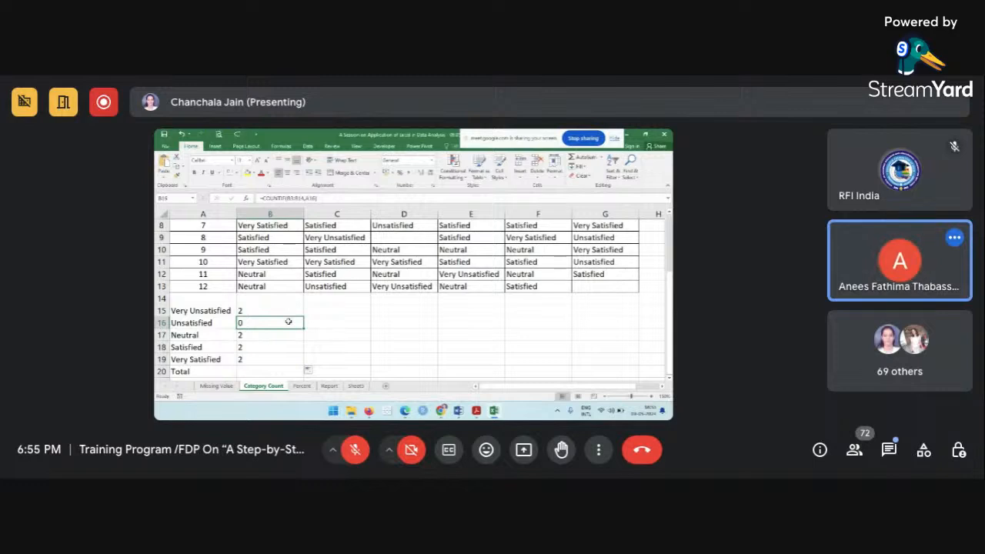
{"action": "left_click", "coordinate": [278, 335]}
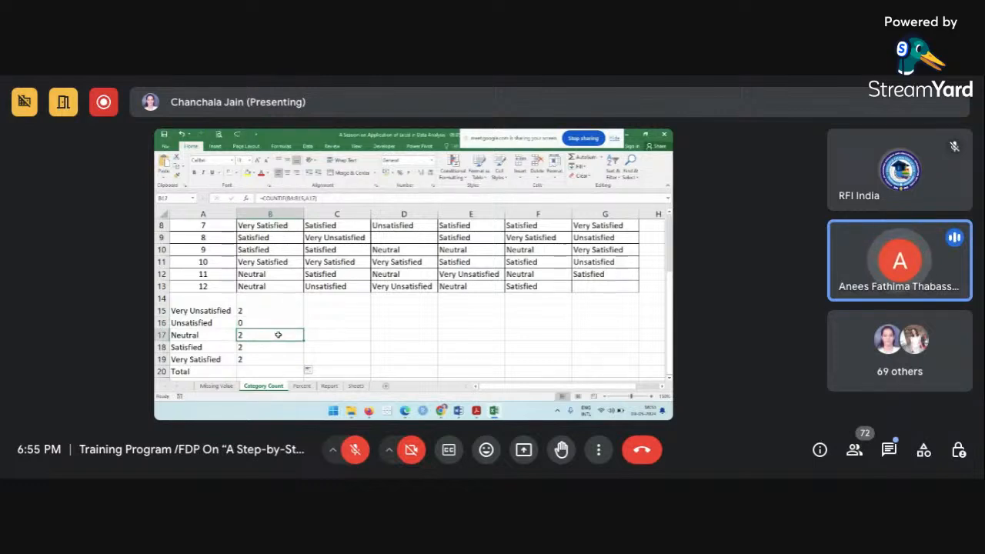
{"action": "left_click", "coordinate": [275, 344]}
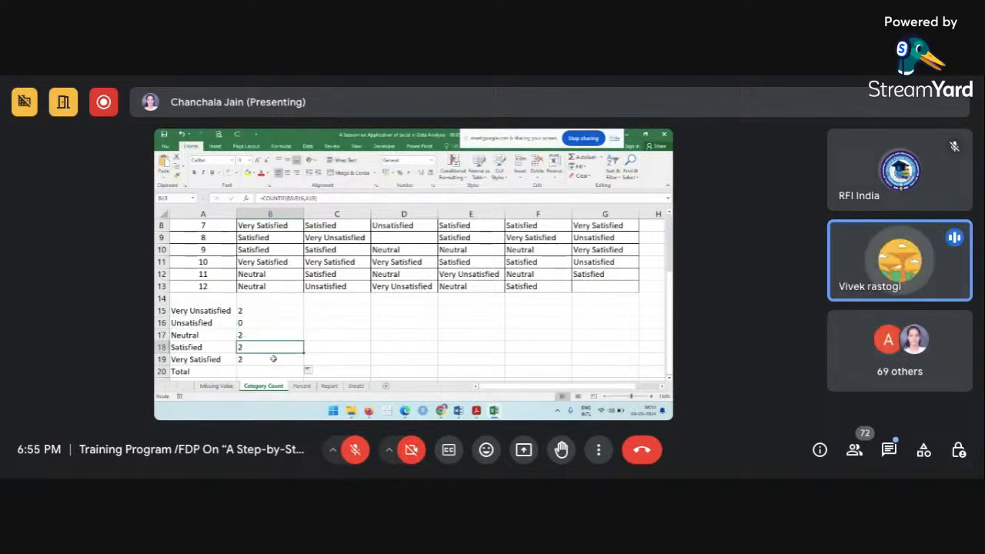
{"action": "left_click", "coordinate": [271, 359]}
{"action": "left_click", "coordinate": [269, 321]}
{"action": "left_click", "coordinate": [269, 312]}
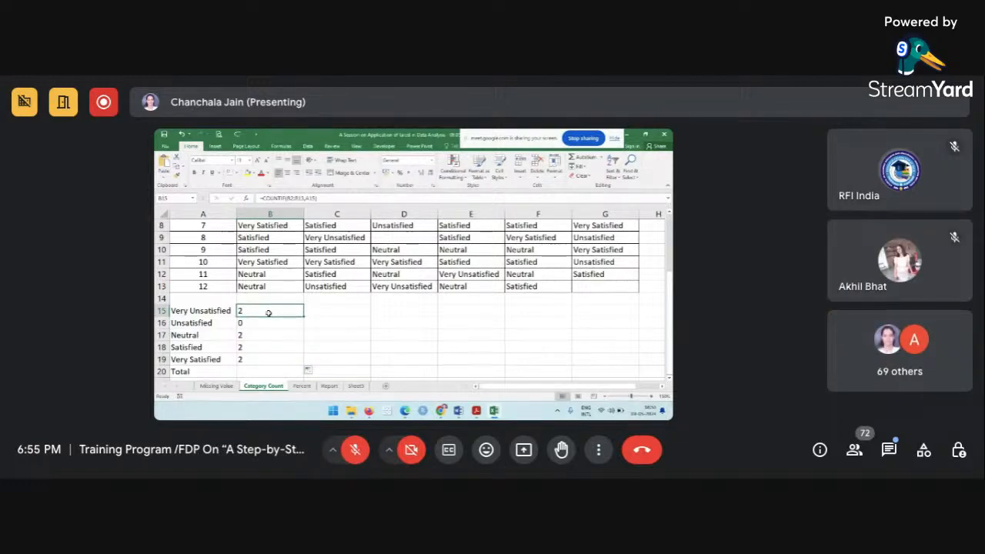
{"action": "scroll", "coordinate": [262, 325], "scroll_direction": "up", "scroll_amount": 2}
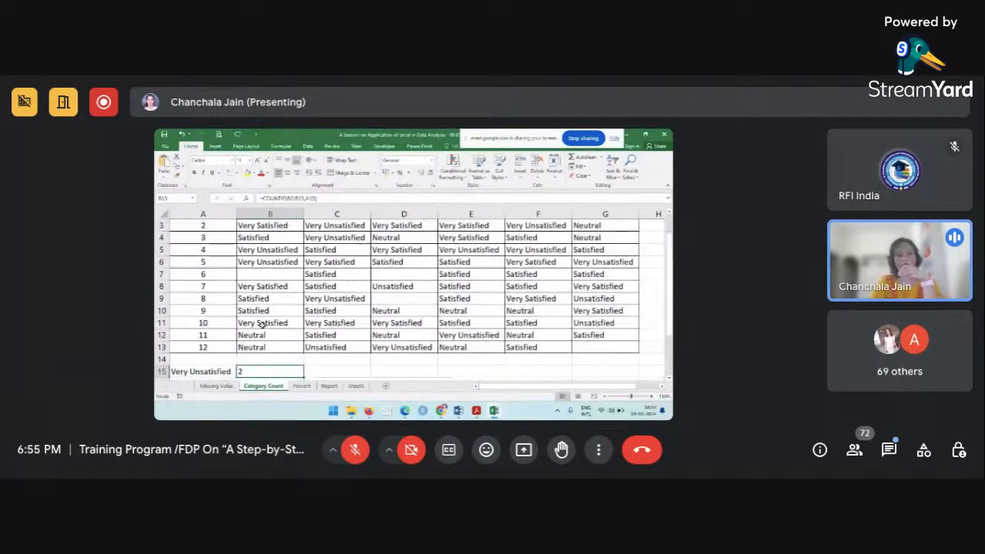
{"action": "scroll", "coordinate": [262, 325], "scroll_direction": "up", "scroll_amount": 1}
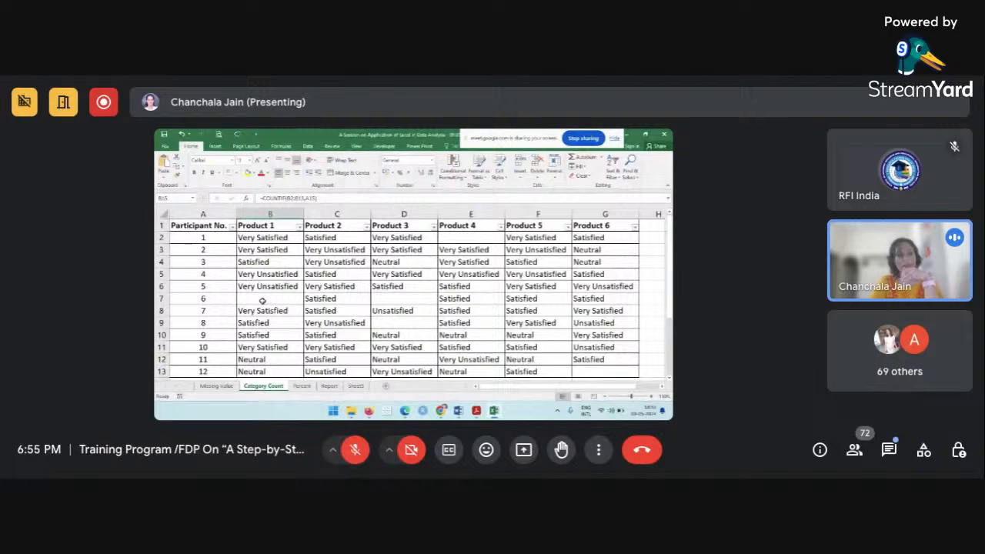
{"action": "scroll", "coordinate": [263, 301], "scroll_direction": "down", "scroll_amount": 1}
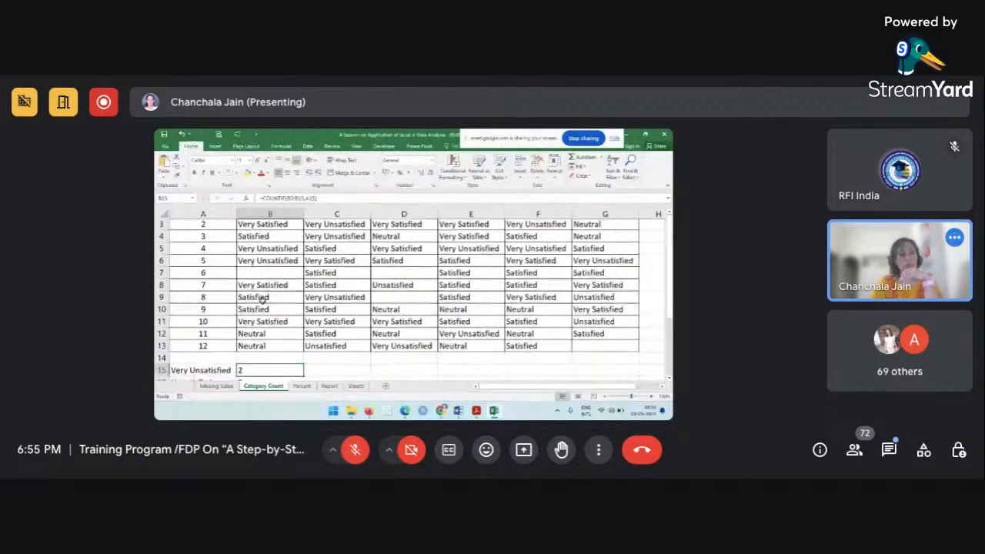
{"action": "scroll", "coordinate": [262, 300], "scroll_direction": "up", "scroll_amount": 1}
{"action": "scroll", "coordinate": [255, 342], "scroll_direction": "down", "scroll_amount": 2}
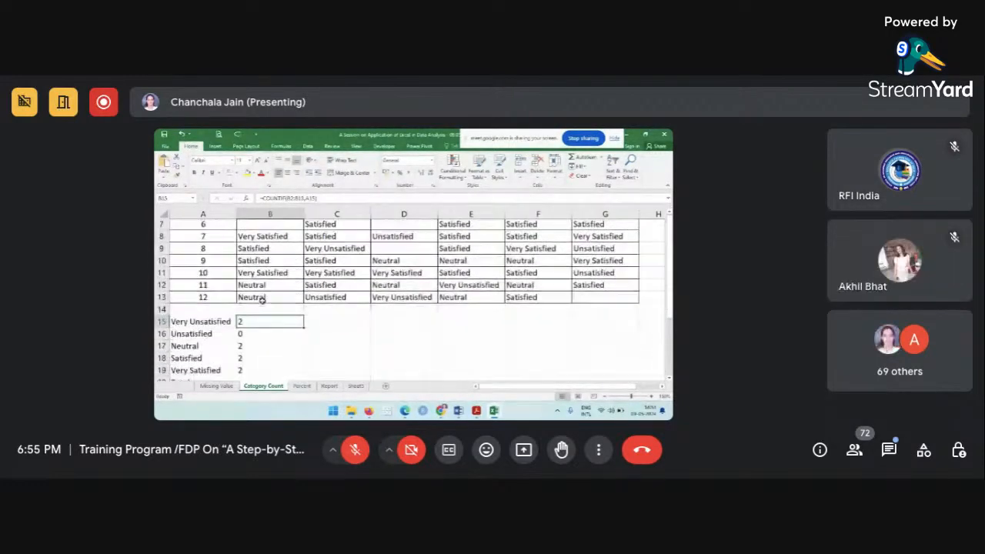
{"action": "left_click", "coordinate": [256, 347]}
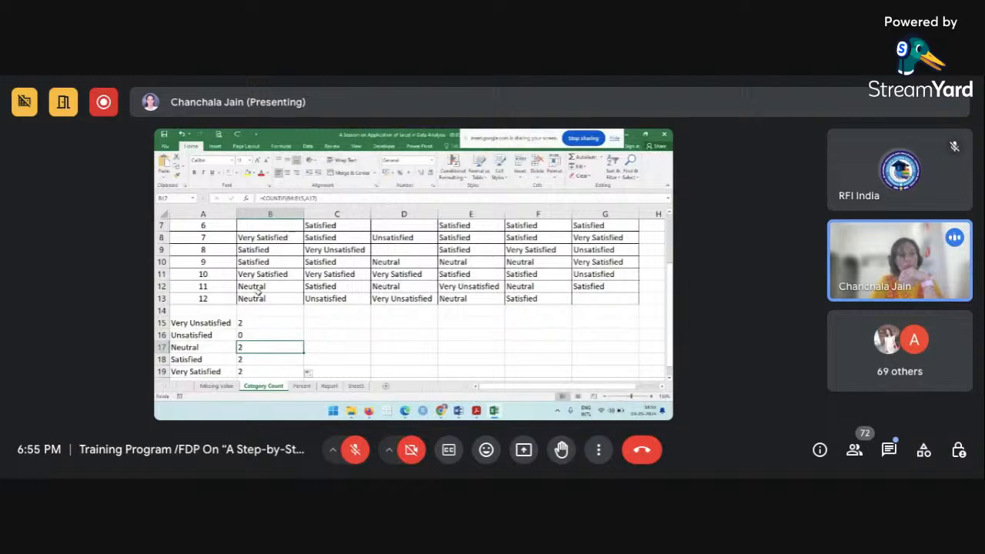
{"action": "scroll", "coordinate": [257, 291], "scroll_direction": "up", "scroll_amount": 2}
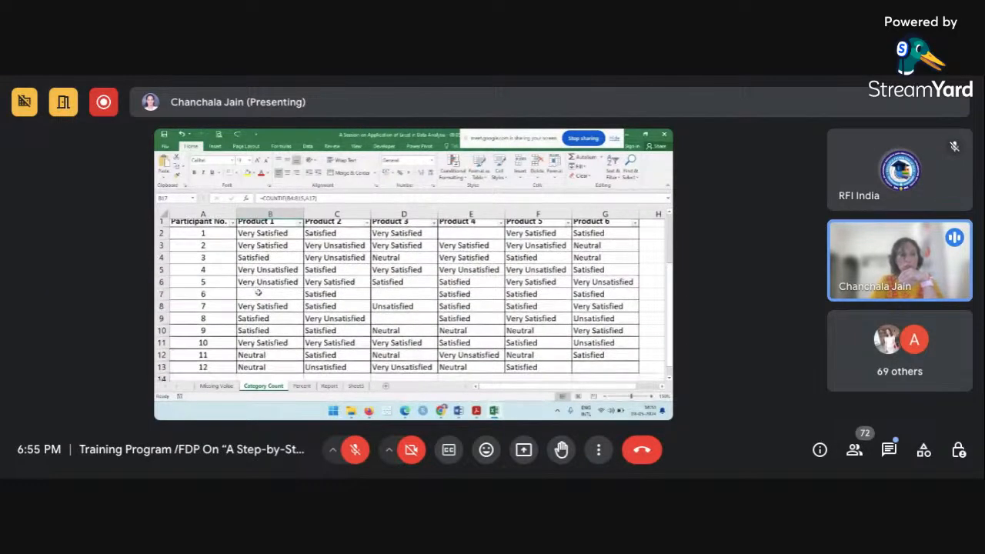
{"action": "scroll", "coordinate": [259, 291], "scroll_direction": "down", "scroll_amount": 3}
{"action": "left_click_drag", "start_coordinate": [258, 286], "coordinate": [256, 335]}
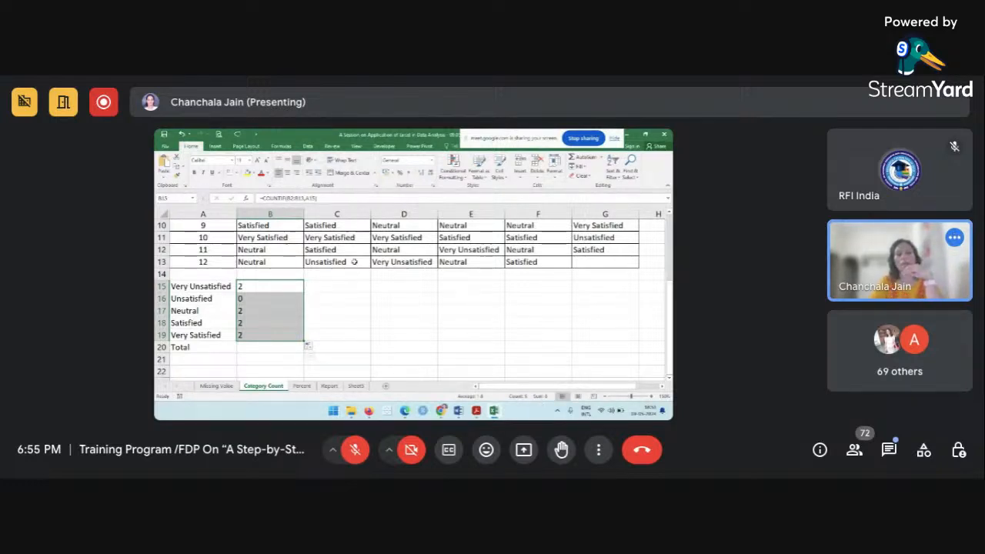
Examine how the COUNTIF range shifts from B15 through B19 and compare it with the full Product 1 range B2:B13.
{"action": "left_click", "coordinate": [268, 291]}
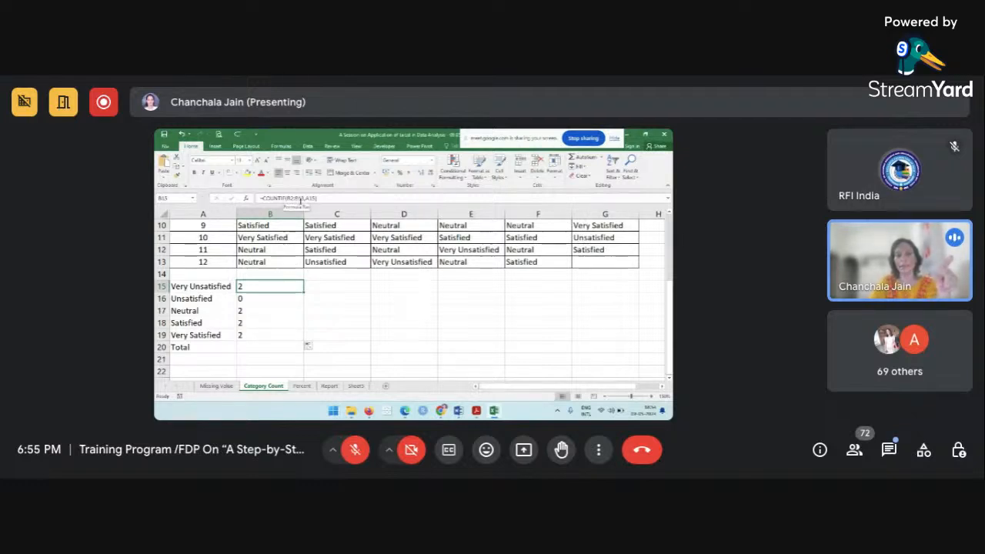
{"action": "left_click", "coordinate": [279, 300]}
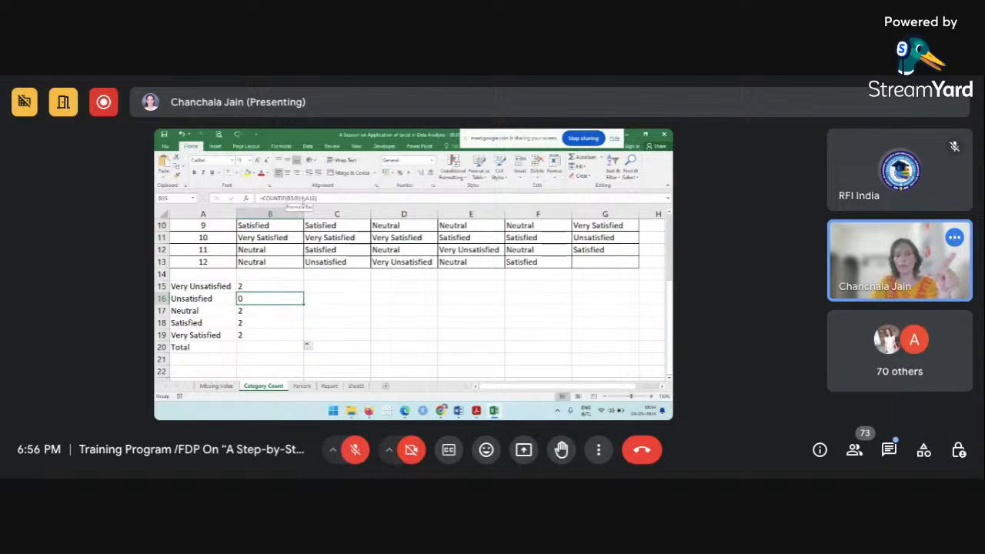
{"action": "left_click", "coordinate": [277, 310]}
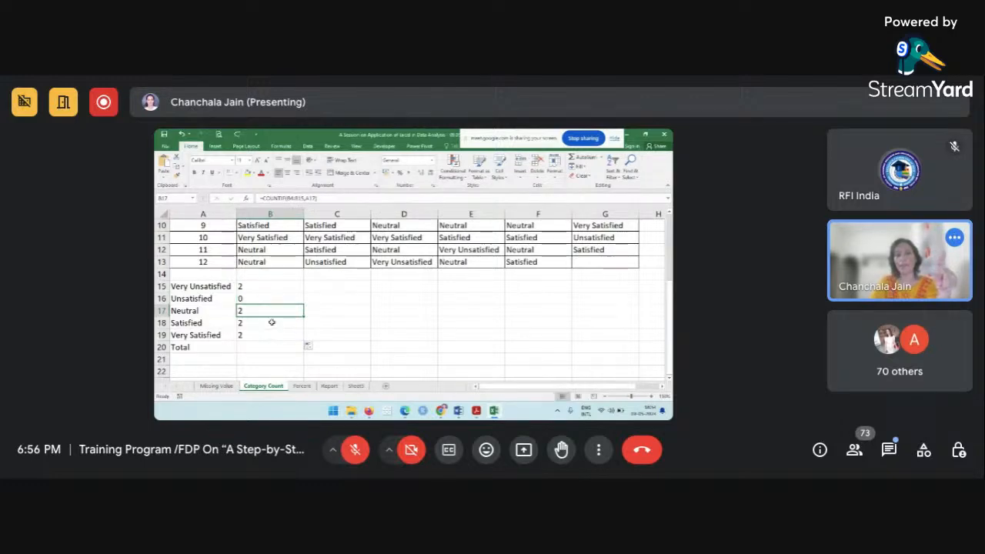
{"action": "left_click", "coordinate": [272, 322]}
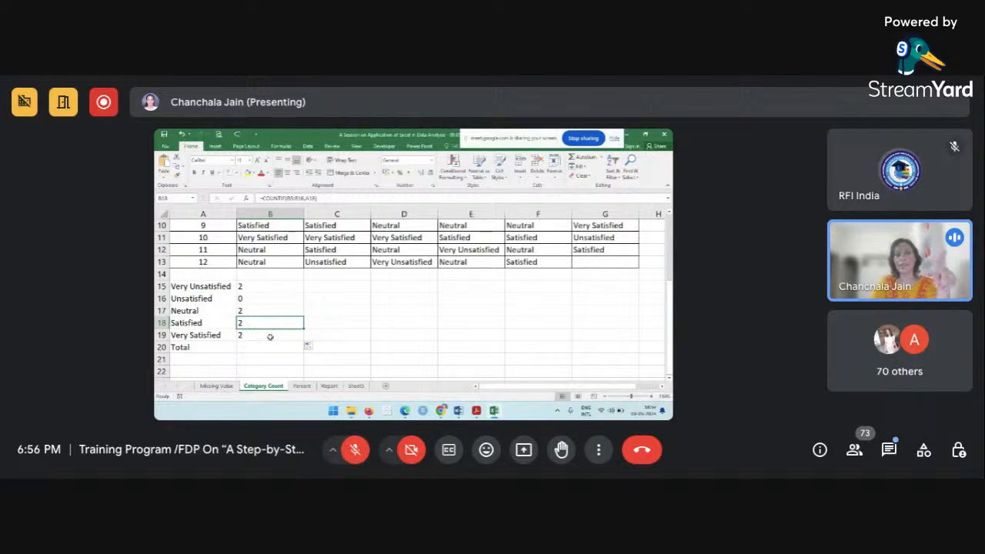
{"action": "left_click", "coordinate": [270, 336]}
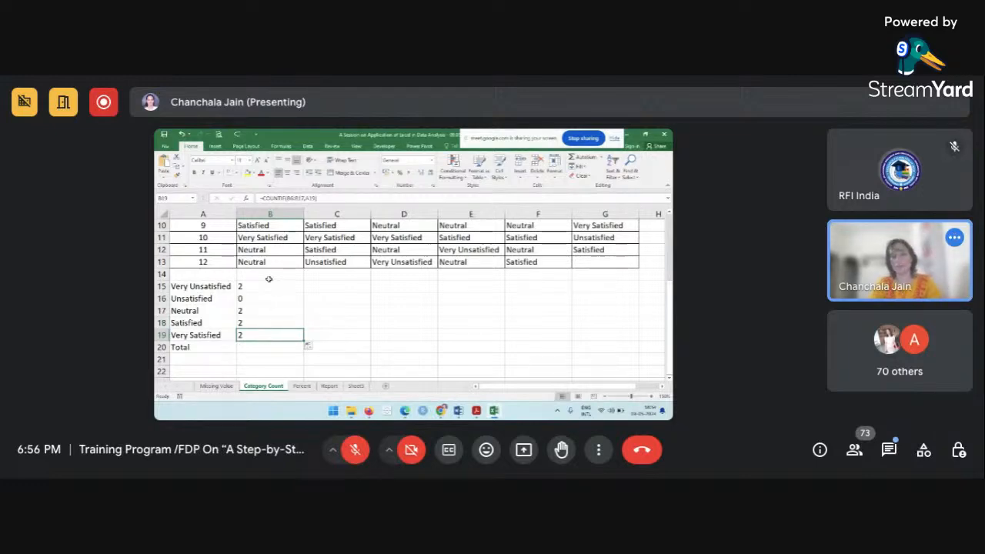
{"action": "scroll", "coordinate": [268, 279], "scroll_direction": "up", "scroll_amount": 3}
{"action": "left_click", "coordinate": [263, 239]}
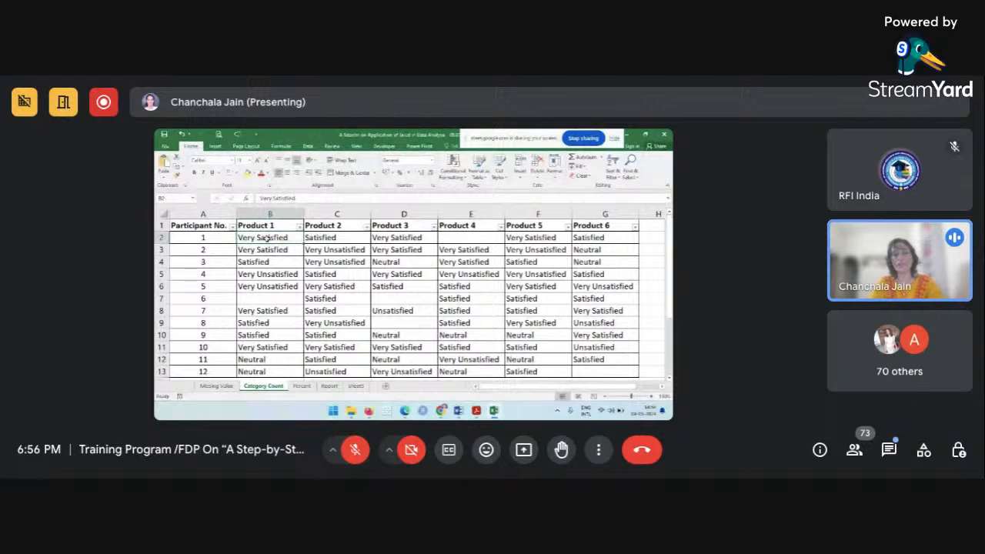
{"action": "left_click_drag", "start_coordinate": [266, 239], "coordinate": [252, 371]}
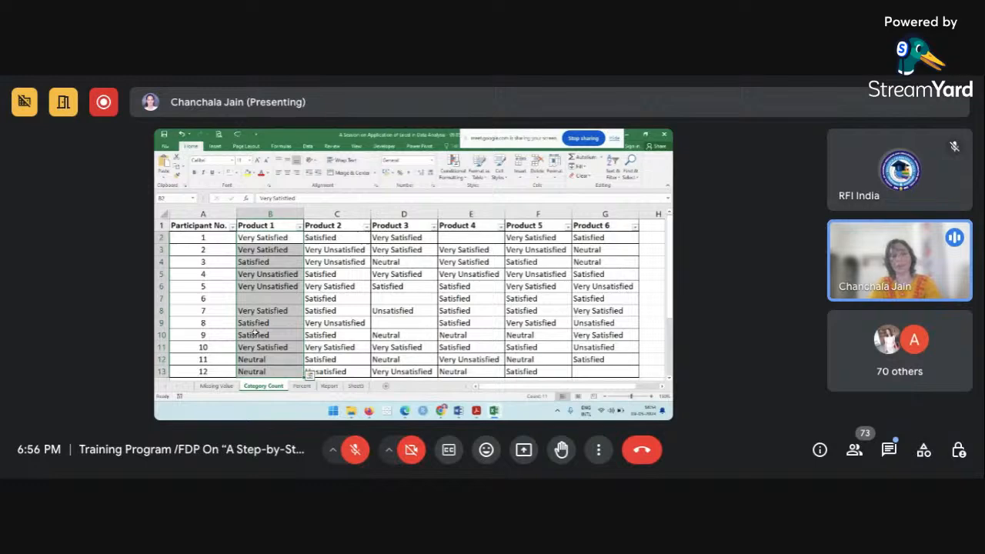
{"action": "scroll", "coordinate": [254, 331], "scroll_direction": "down", "scroll_amount": 2}
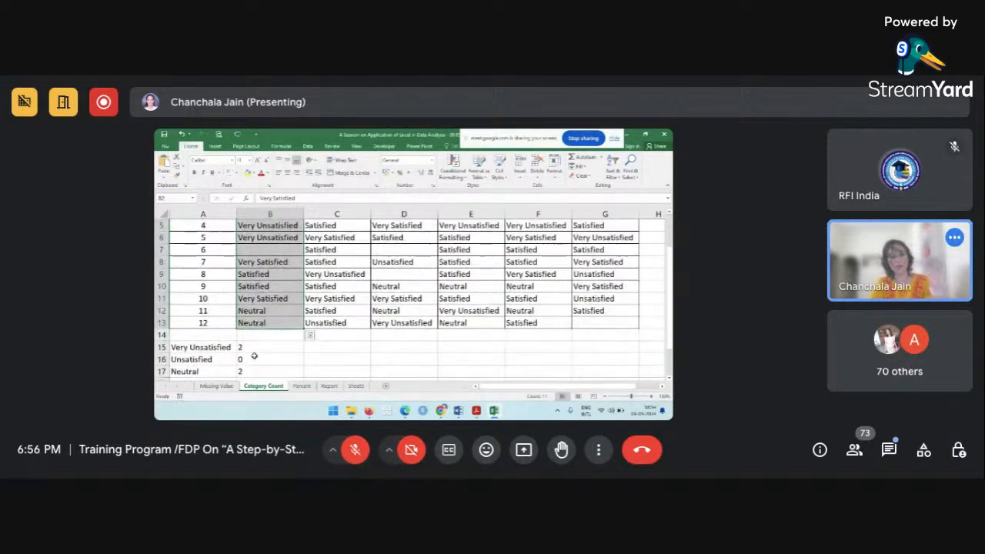
{"action": "left_click", "coordinate": [255, 361]}
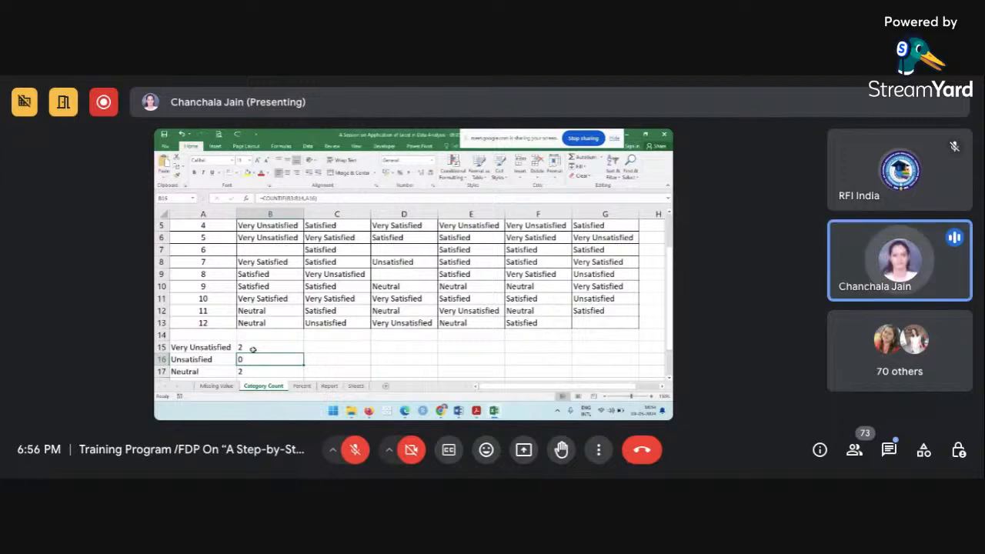
Make the COUNTIF range in B15 absolute as $B$2:$B$13, keeping the criterion A15 relative.
{"action": "left_click", "coordinate": [253, 349]}
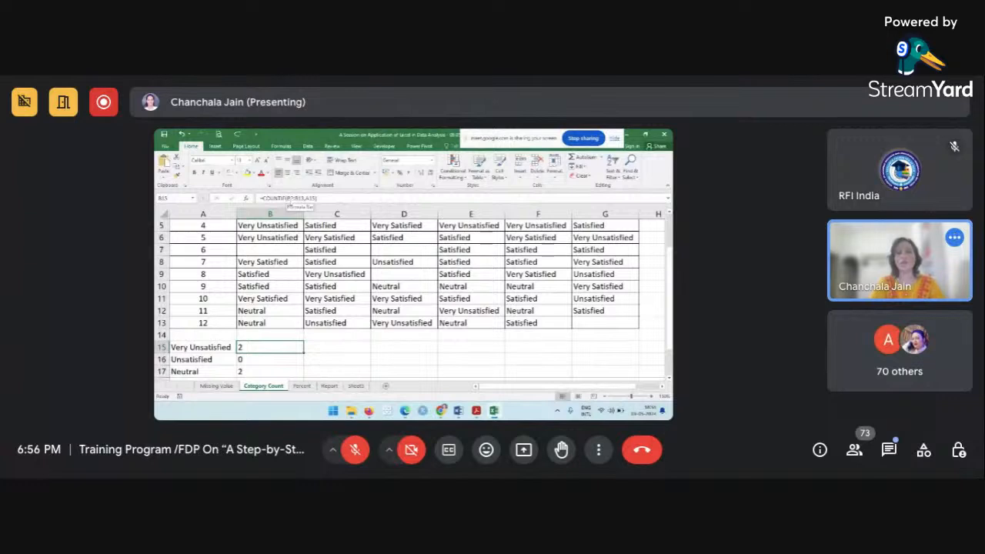
{"action": "left_click", "coordinate": [291, 197]}
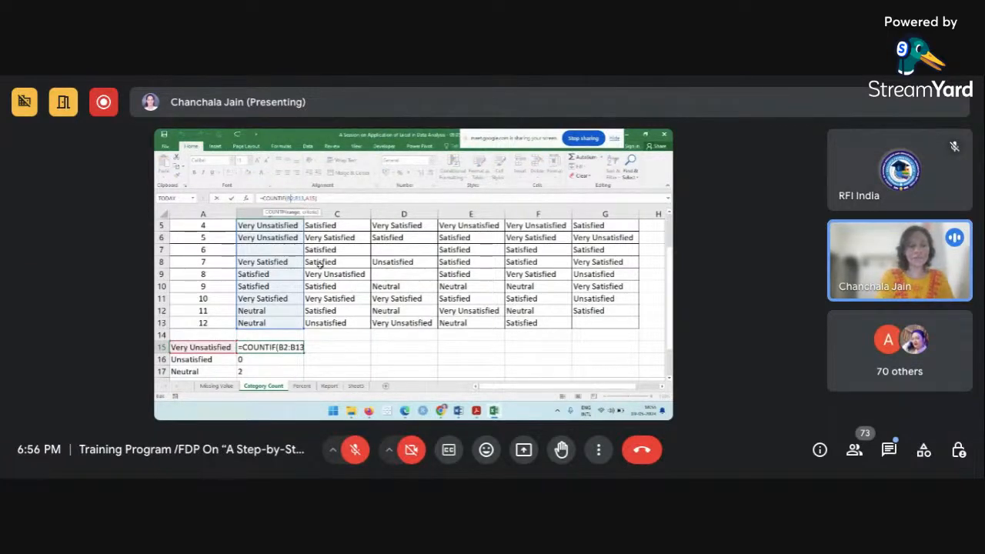
{"action": "key", "text": "F4"}
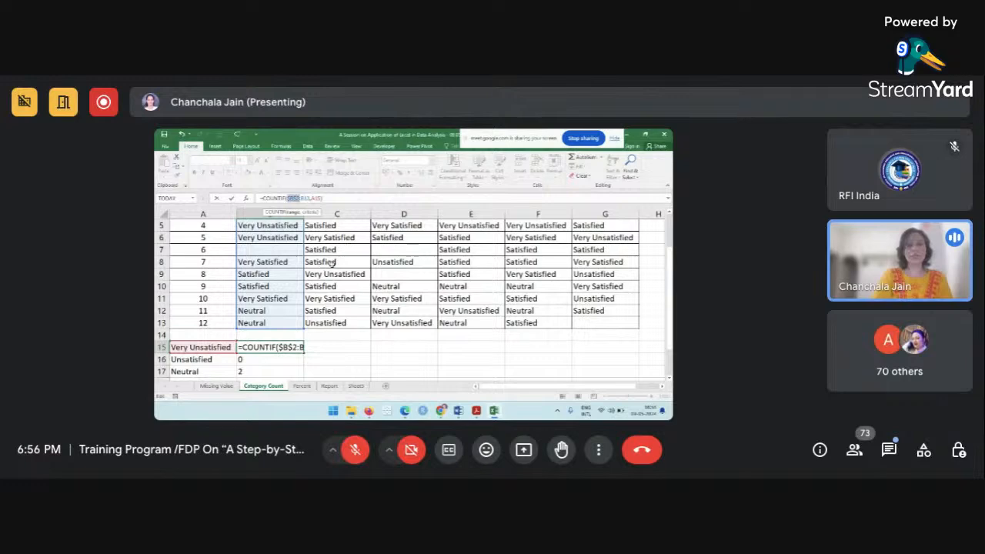
{"action": "left_click", "coordinate": [304, 199]}
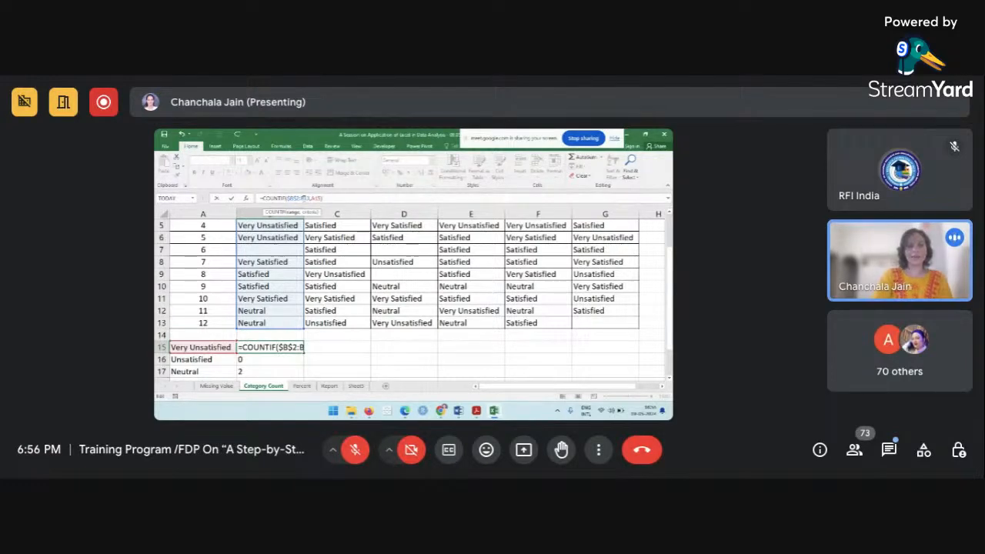
{"action": "key", "text": "F4"}
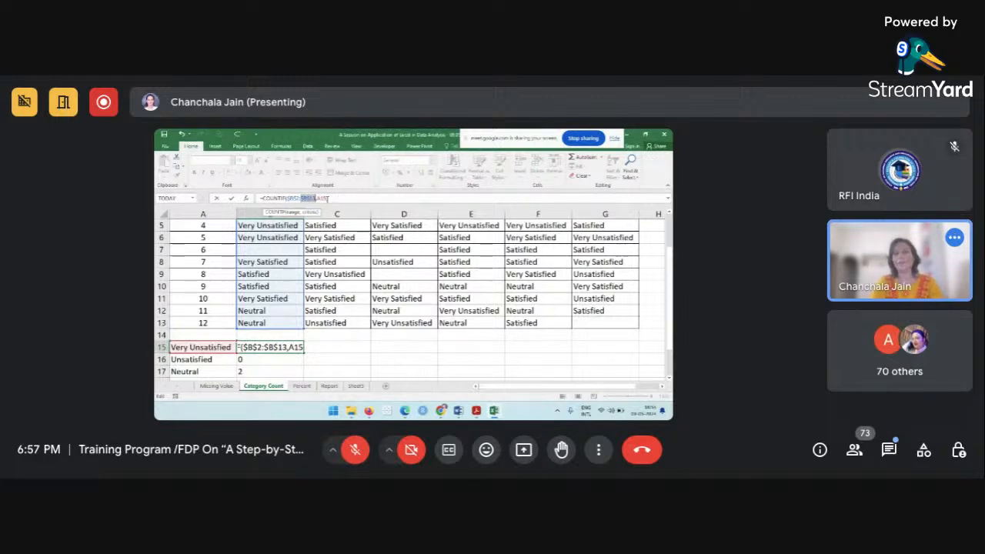
{"action": "left_click", "coordinate": [323, 198]}
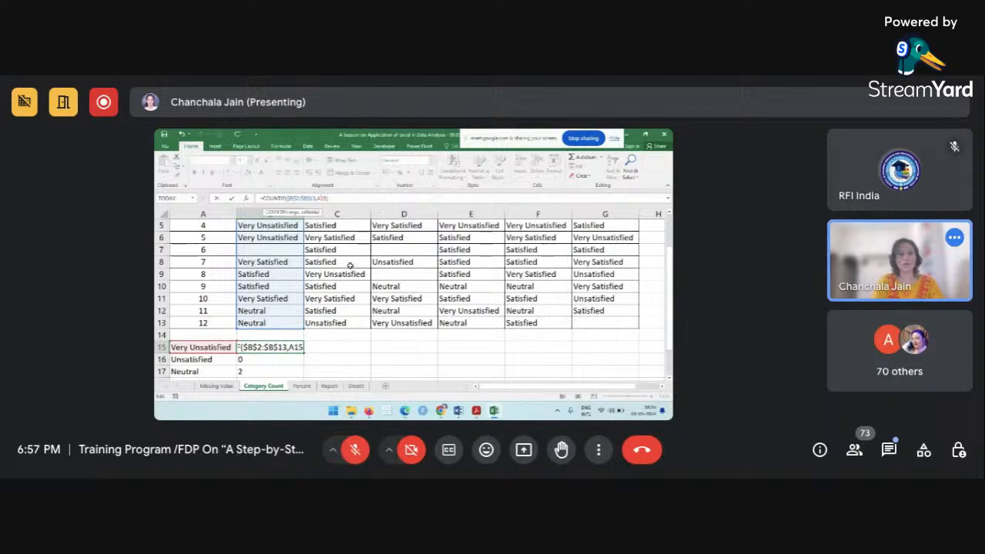
{"action": "key", "text": "Return"}
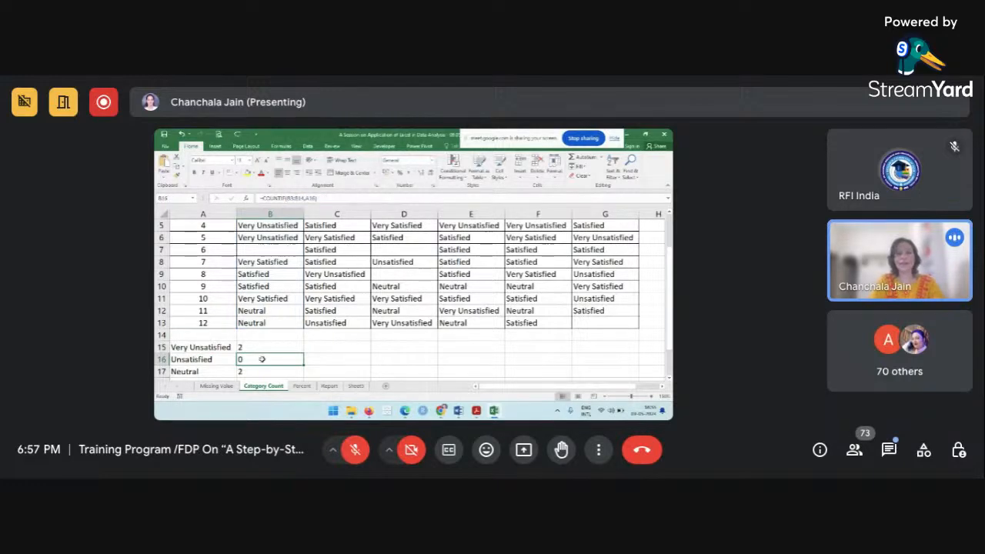
Copy the absolute-range COUNTIF formula from B15 down to B19 and check the references in each copied cell.
{"action": "double_click", "coordinate": [258, 347]}
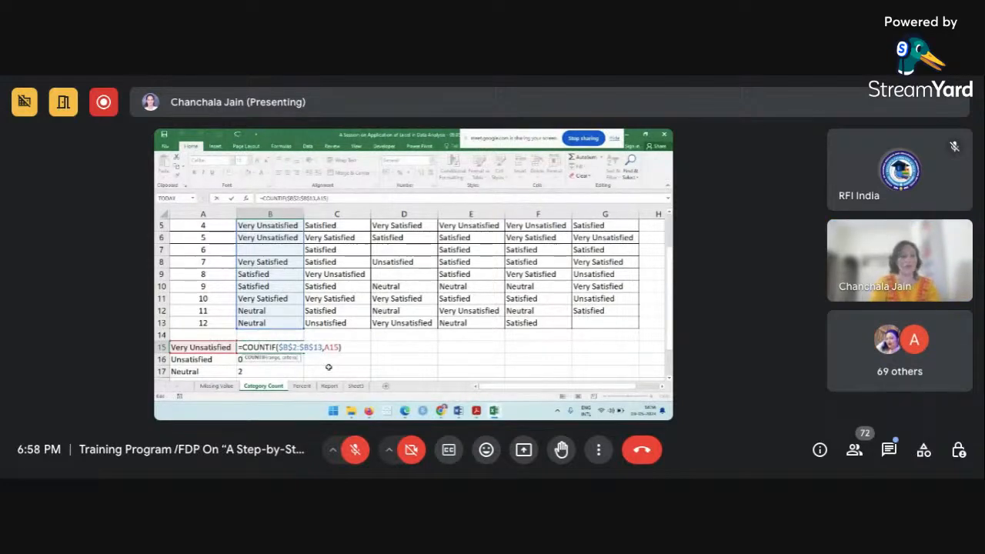
{"action": "key", "text": "Return"}
{"action": "left_click", "coordinate": [293, 348]}
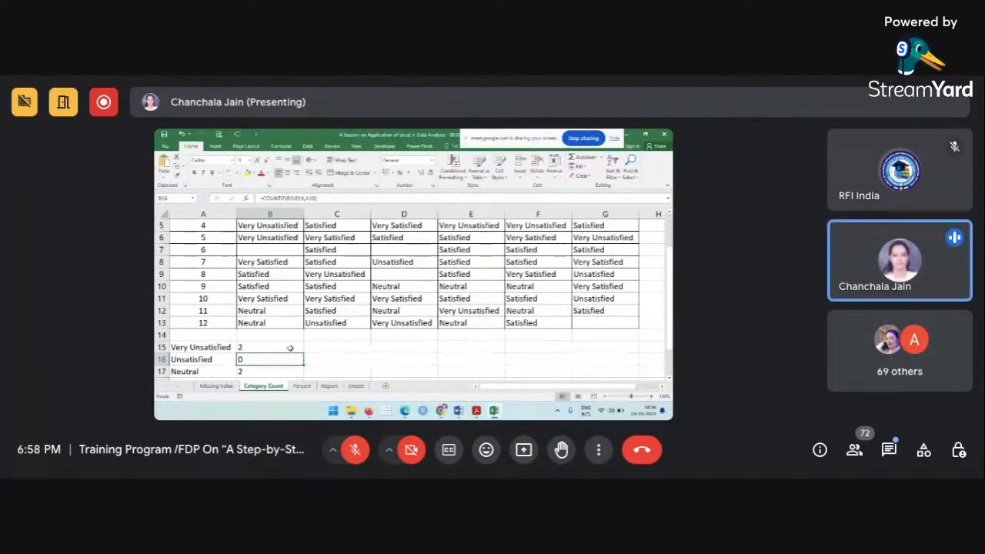
{"action": "scroll", "coordinate": [296, 339], "scroll_direction": "down", "scroll_amount": 1}
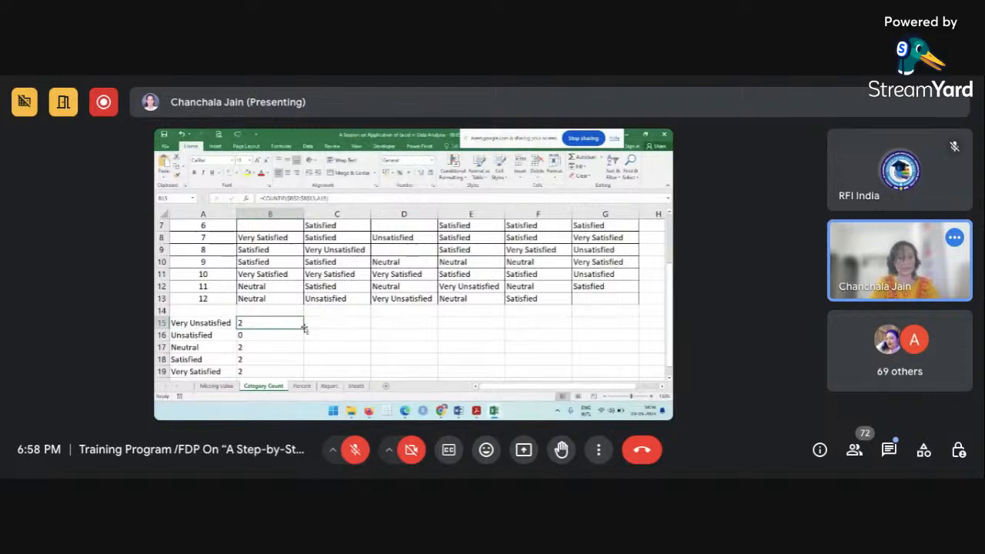
{"action": "left_click_drag", "start_coordinate": [304, 331], "coordinate": [298, 374]}
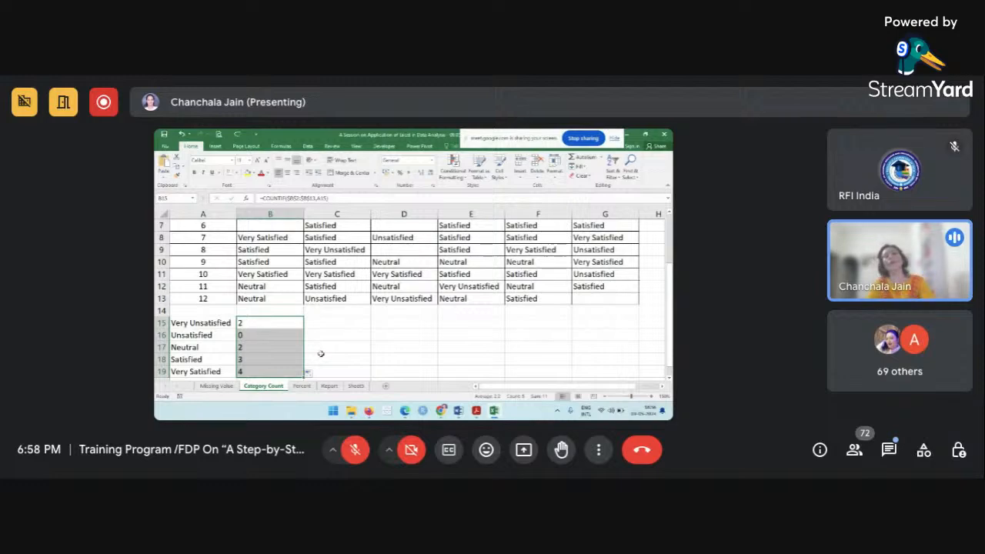
{"action": "scroll", "coordinate": [321, 353], "scroll_direction": "down", "scroll_amount": 1}
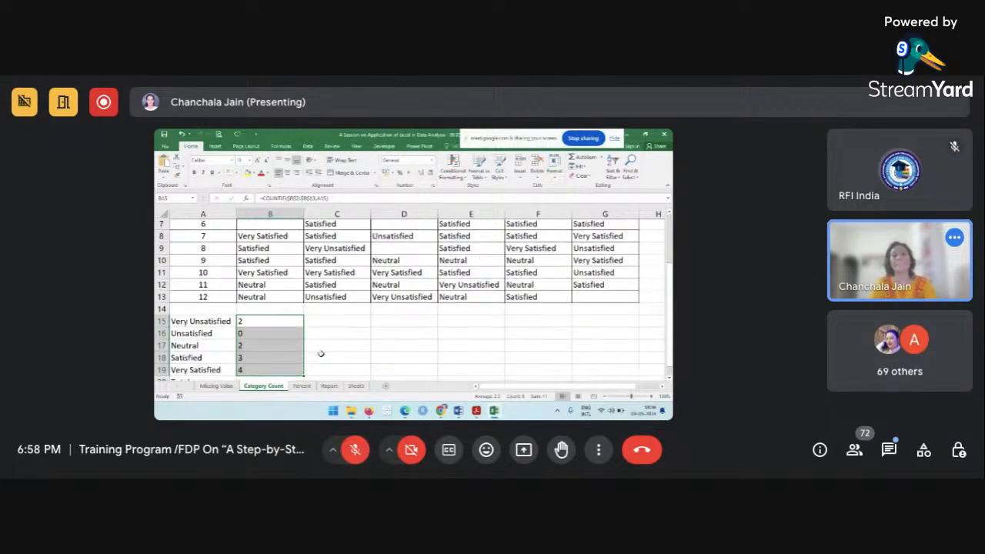
{"action": "left_click", "coordinate": [264, 324]}
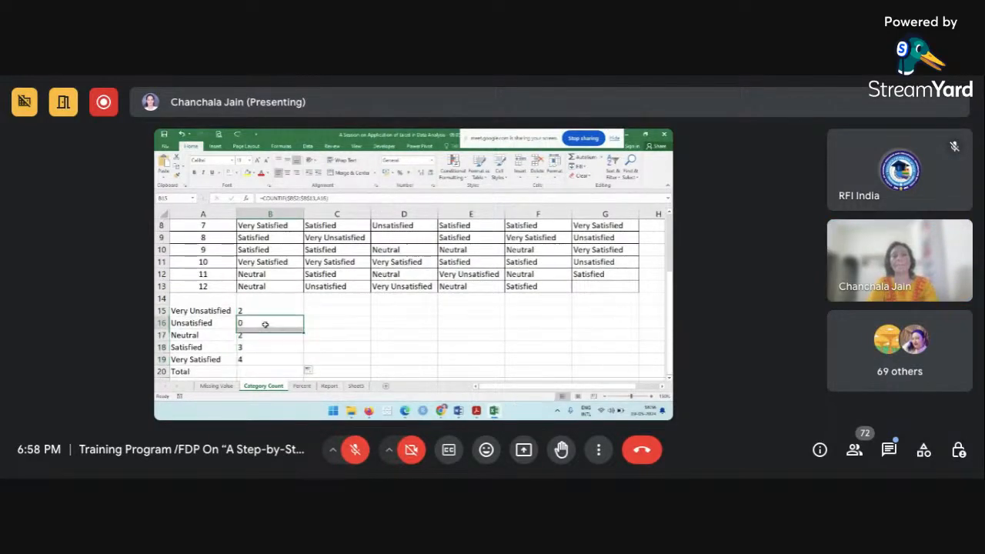
{"action": "left_click", "coordinate": [265, 335]}
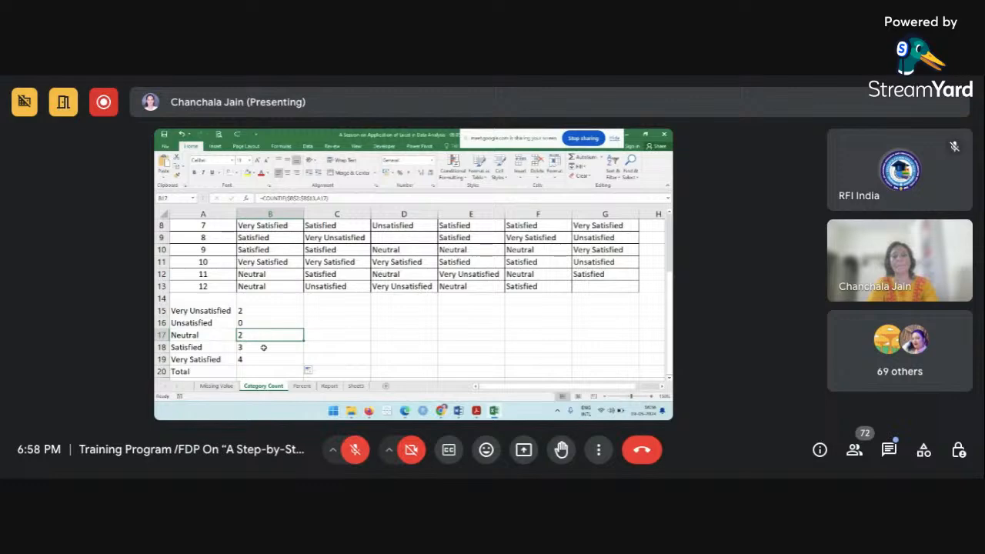
{"action": "left_click", "coordinate": [263, 347]}
{"action": "left_click", "coordinate": [263, 359]}
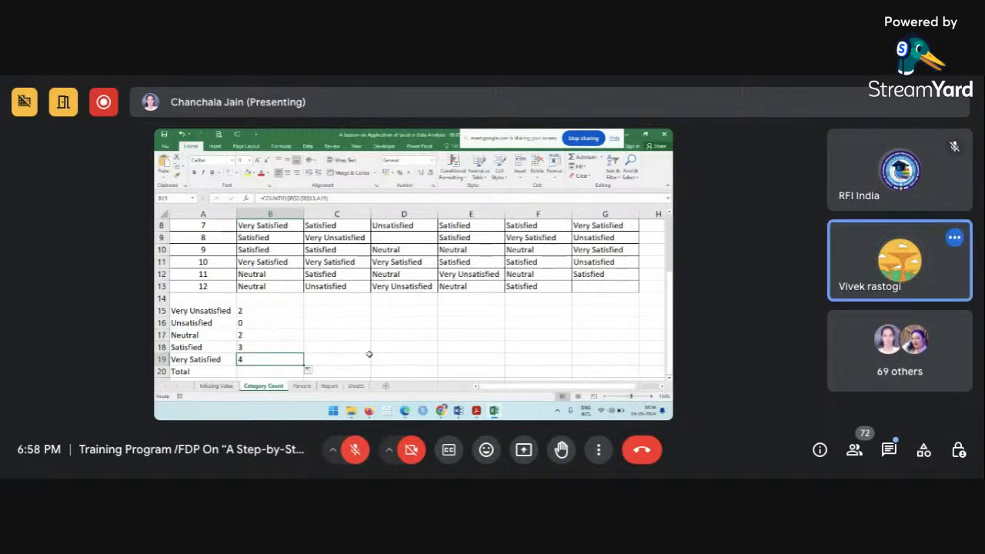
{"action": "left_click", "coordinate": [289, 314]}
{"action": "double_click", "coordinate": [289, 313]}
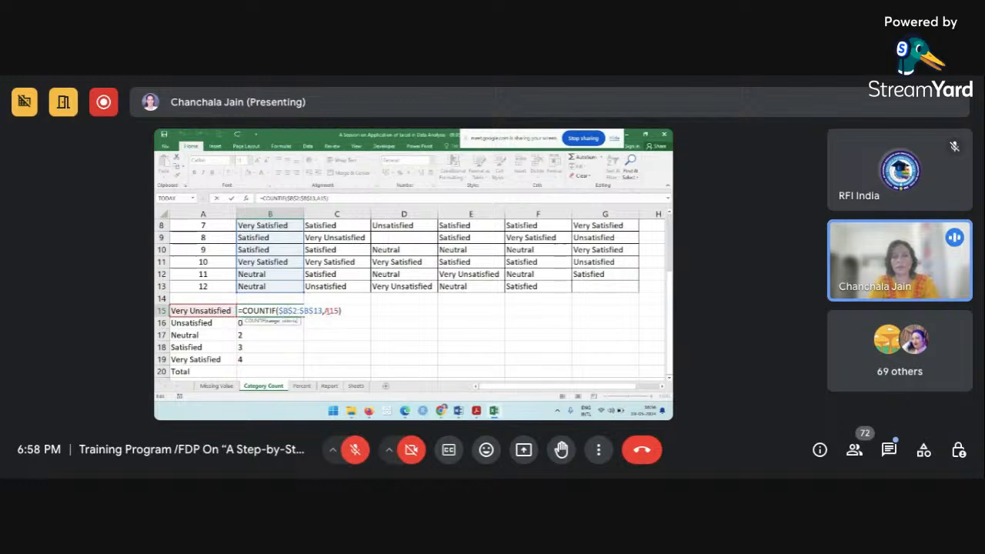
{"action": "left_click", "coordinate": [345, 310]}
{"action": "key", "text": "BackSpace"}
{"action": "key", "text": "BackSpace"}
{"action": "key", "text": "BackSpace"}
{"action": "key", "text": "BackSpace"}
{"action": "key", "text": "BackSpace"}
{"action": "key", "text": "BackSpace"}
{"action": "key", "text": "BackSpace"}
{"action": "key", "text": "BackSpace"}
{"action": "key", "text": "BackSpace"}
{"action": "key", "text": "BackSpace"}
{"action": "key", "text": "BackSpace"}
{"action": "key", "text": "BackSpace"}
{"action": "key", "text": "BackSpace"}
{"action": "key", "text": "BackSpace"}
{"action": "key", "text": "BackSpace"}
{"action": "key", "text": "BackSpace"}
{"action": "key", "text": "BackSpace"}
{"action": "key", "text": "BackSpace"}
{"action": "key", "text": "BackSpace"}
{"action": "key", "text": "BackSpace"}
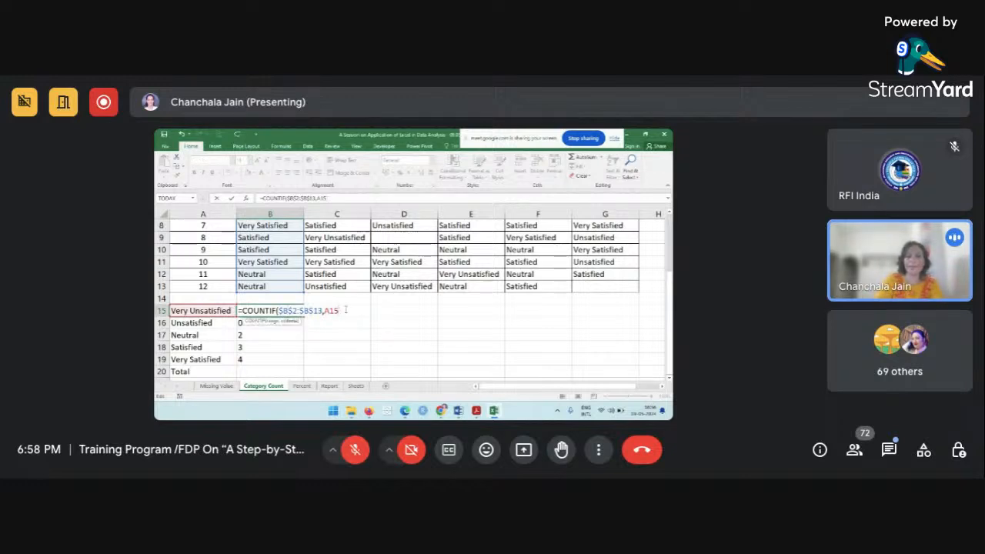
{"action": "key", "text": "Escape"}
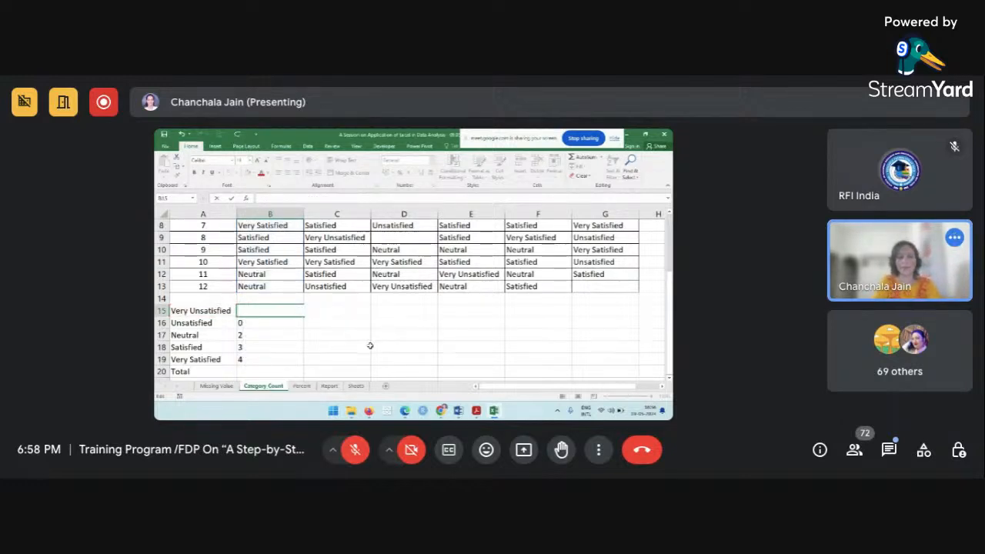
Clear the COUNTIF formula from the Very Unsatisfied cell B15.
{"action": "left_click", "coordinate": [332, 336]}
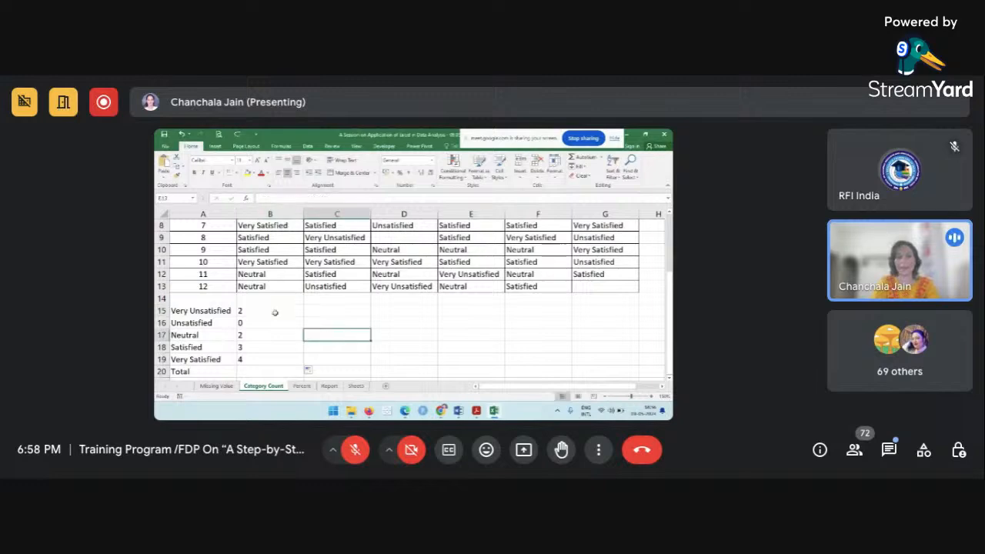
{"action": "left_click", "coordinate": [274, 312]}
{"action": "key", "text": "Delete"}
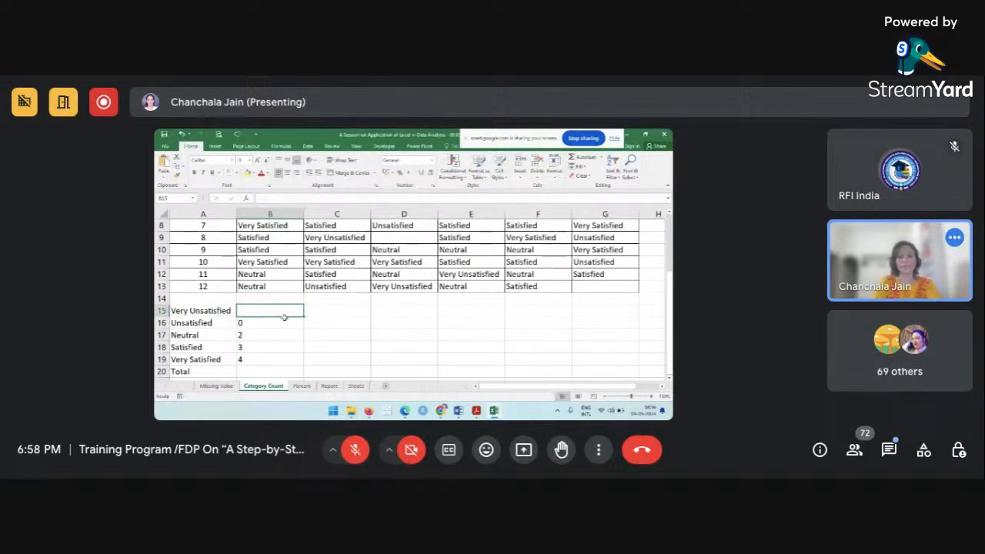
{"action": "left_click", "coordinate": [349, 348]}
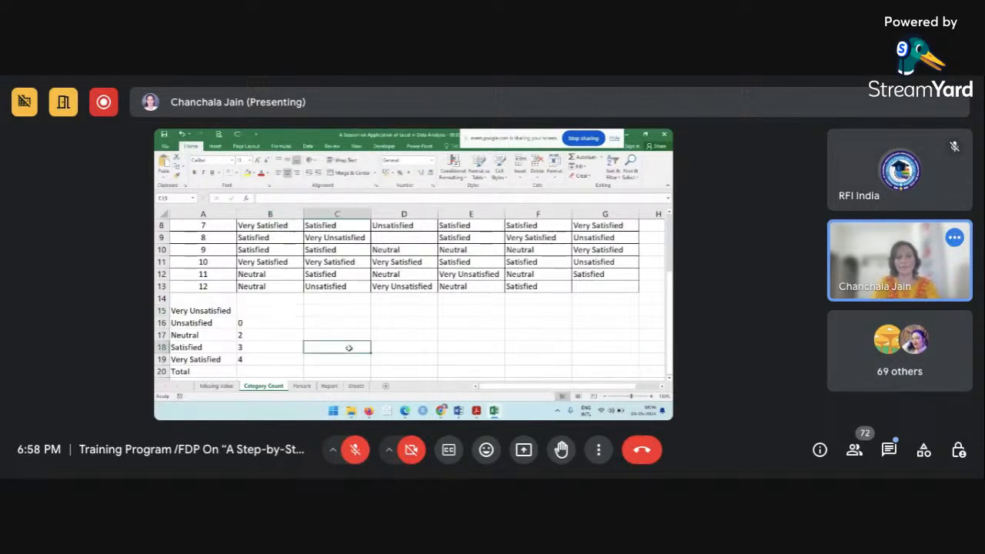
Enter =COUNTIF($B$2:$B$13,A15) in B15, locking the whole Product 1 range in one go after selecting it.
{"action": "left_click", "coordinate": [288, 310]}
{"action": "type", "text": "="}
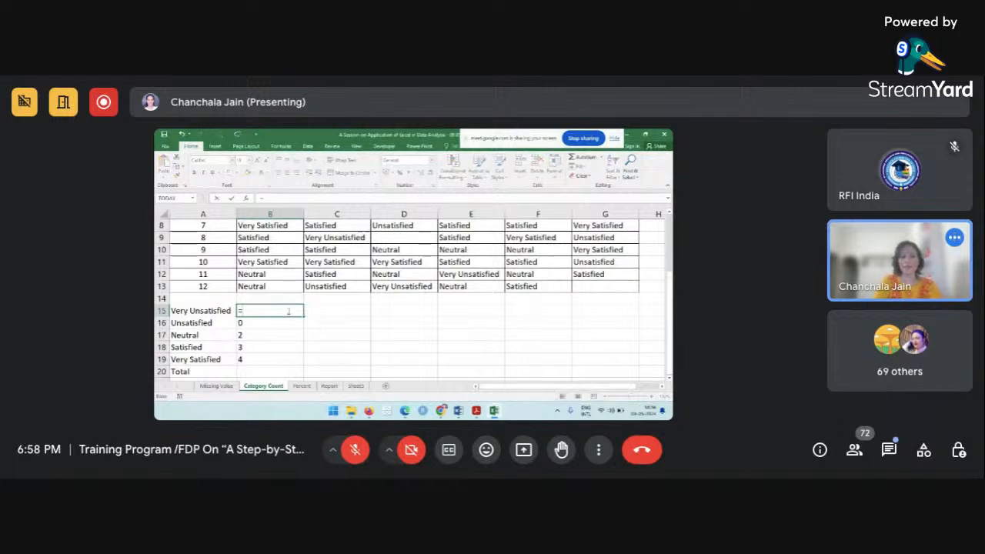
{"action": "type", "text": "coun"}
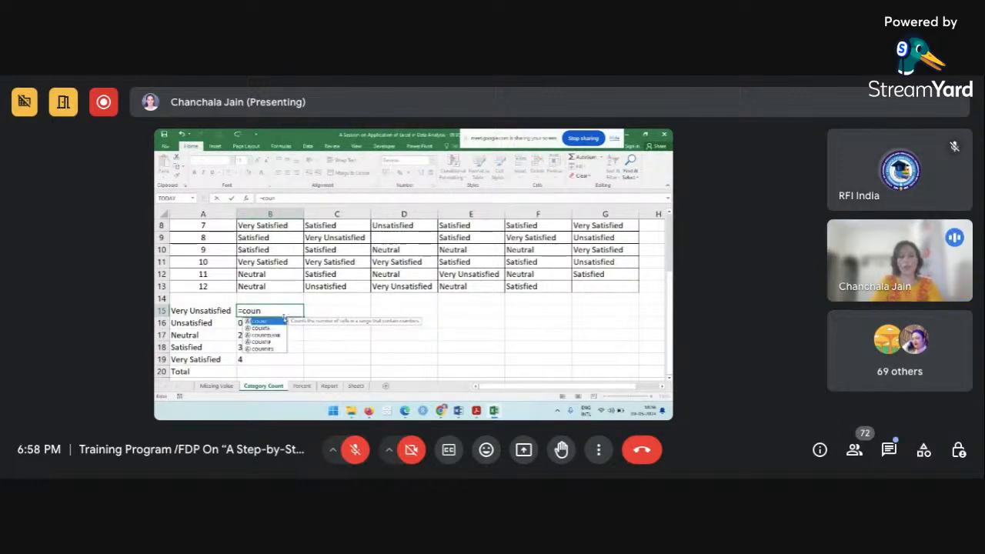
{"action": "double_click", "coordinate": [262, 342]}
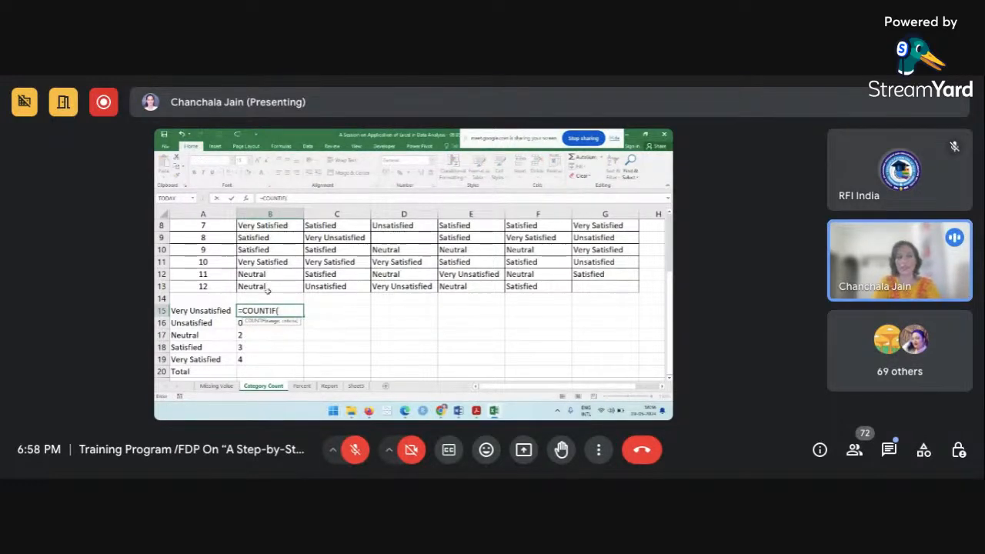
{"action": "scroll", "coordinate": [267, 291], "scroll_direction": "up", "scroll_amount": 3}
{"action": "left_click_drag", "start_coordinate": [262, 239], "coordinate": [251, 372]}
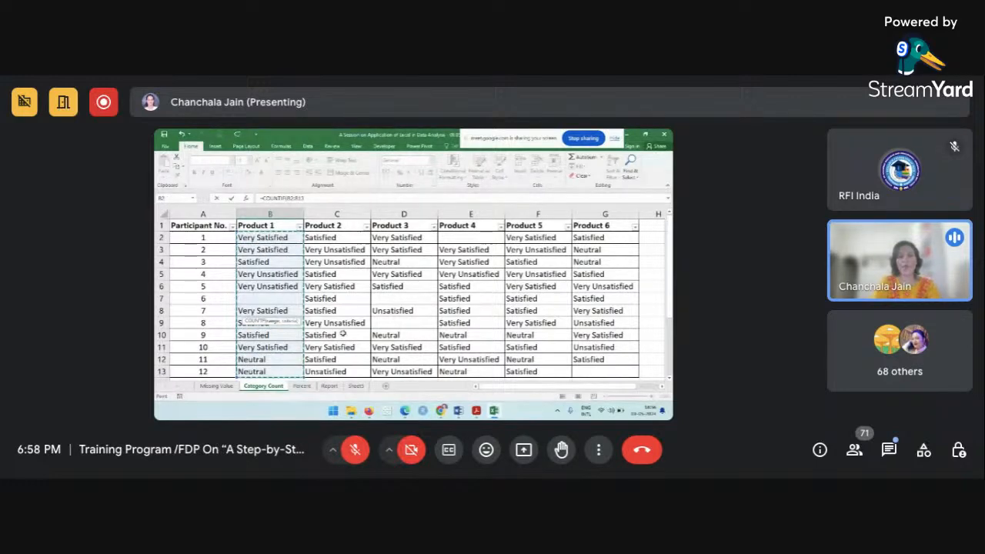
{"action": "scroll", "coordinate": [343, 333], "scroll_direction": "down", "scroll_amount": 2}
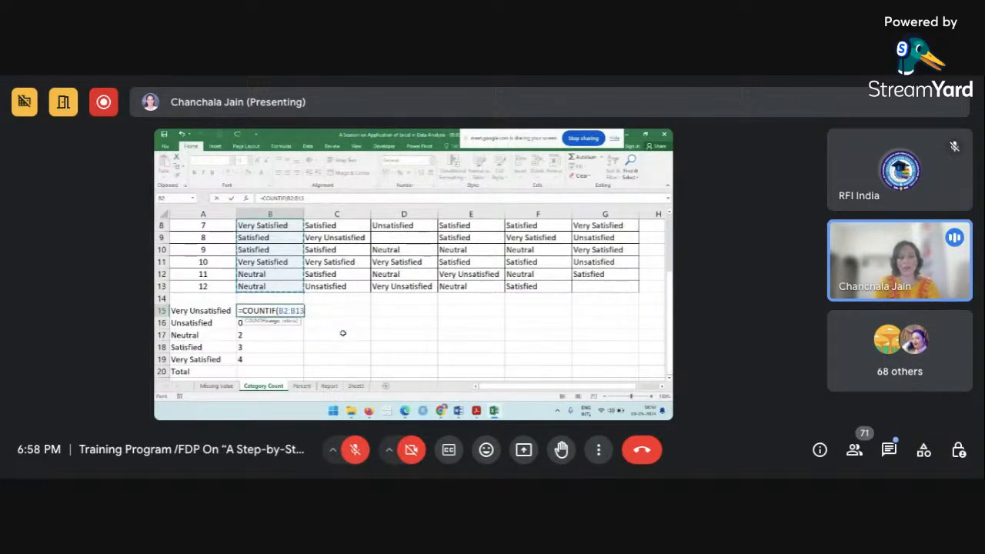
{"action": "key", "text": "F4"}
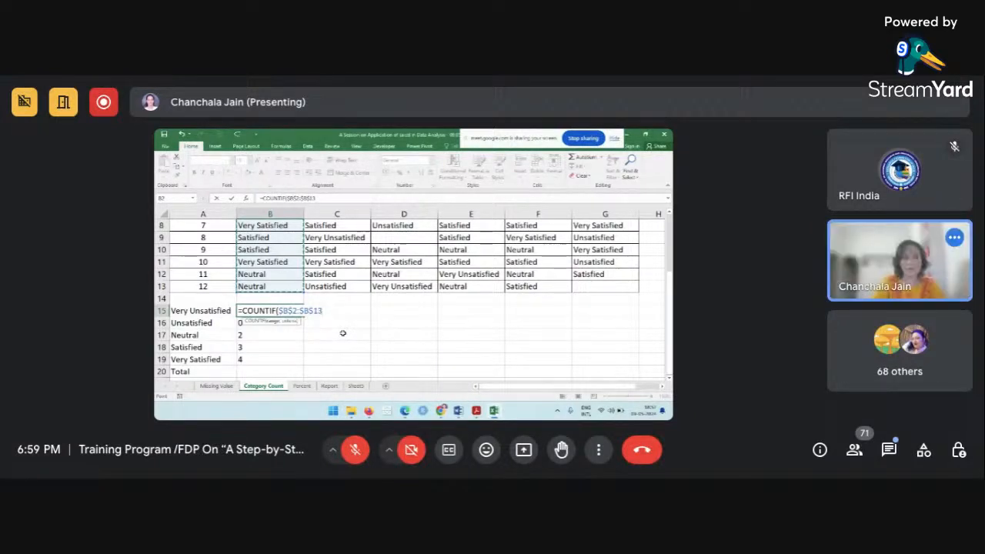
{"action": "type", "text": ","}
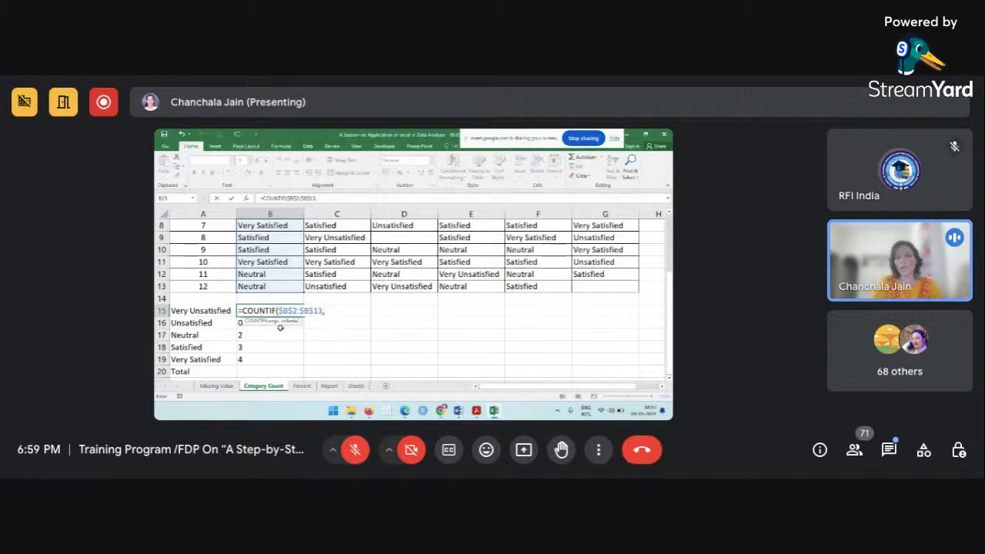
{"action": "left_click", "coordinate": [209, 312]}
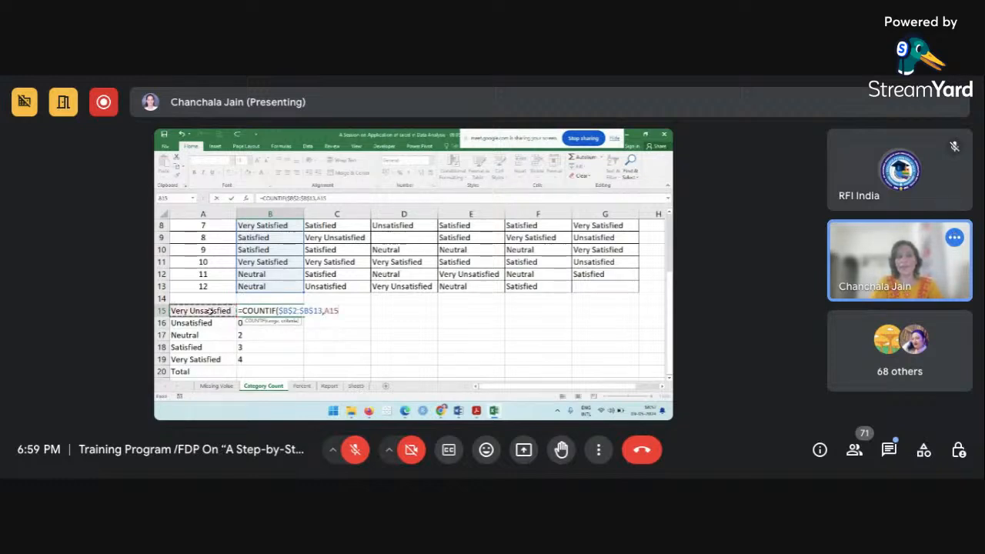
{"action": "type", "text": ")"}
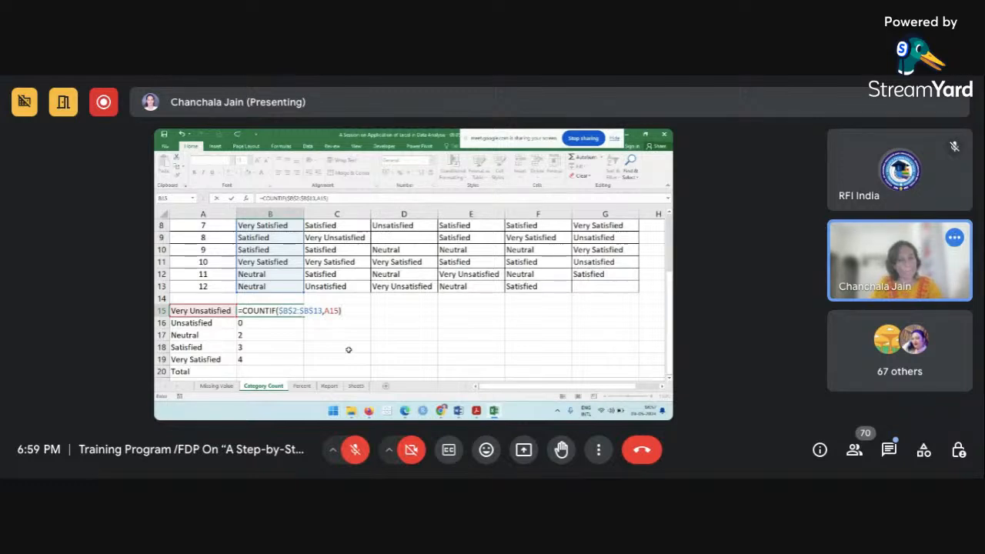
{"action": "key", "text": "Return"}
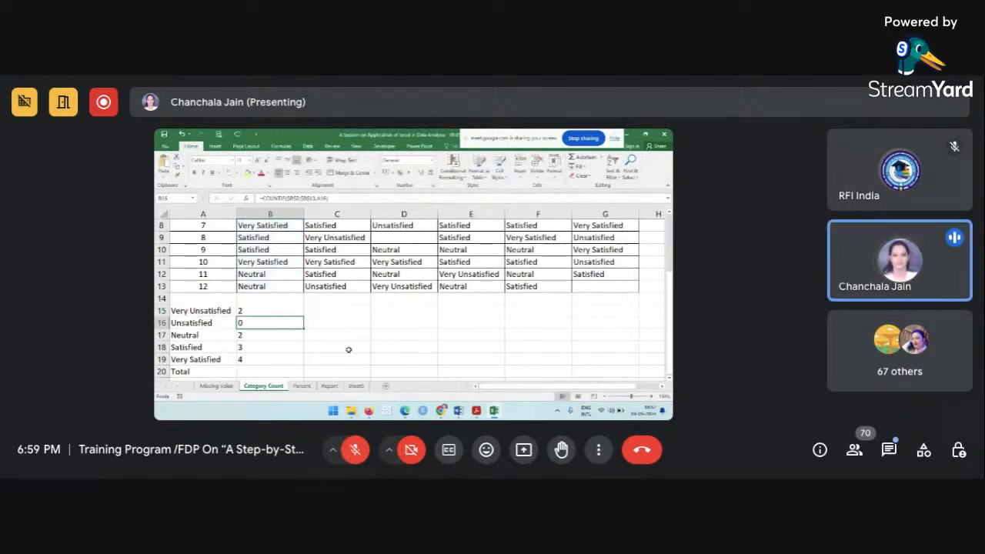
Copy the Very Unsatisfied COUNTIF formula from B15 across to C15 and inspect the copied formula's references.
{"action": "left_click", "coordinate": [286, 311]}
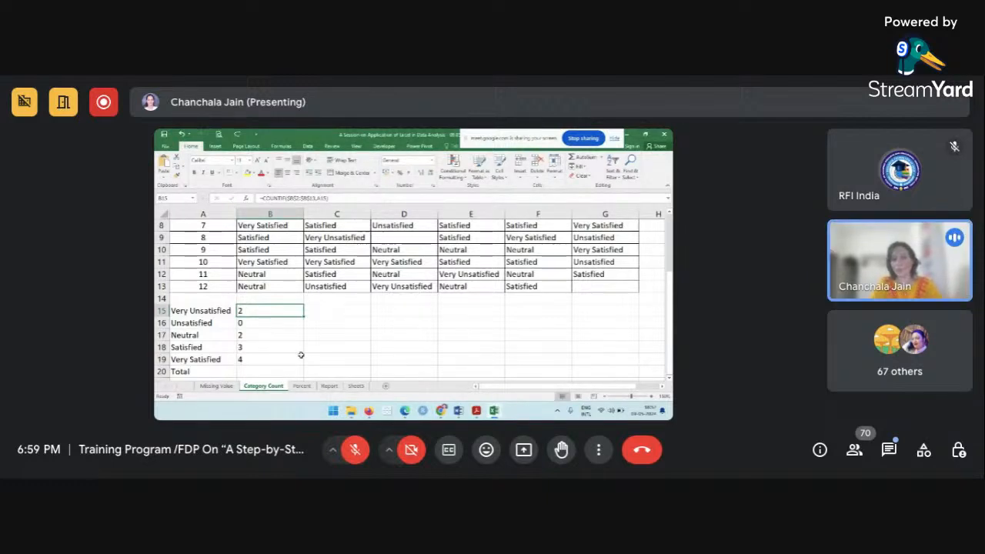
{"action": "left_click", "coordinate": [328, 312]}
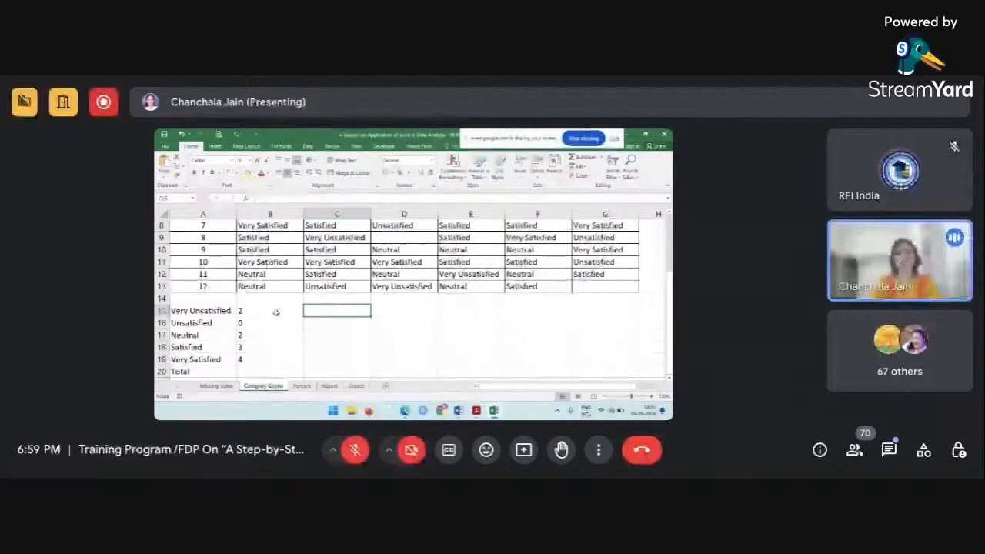
{"action": "left_click", "coordinate": [299, 315]}
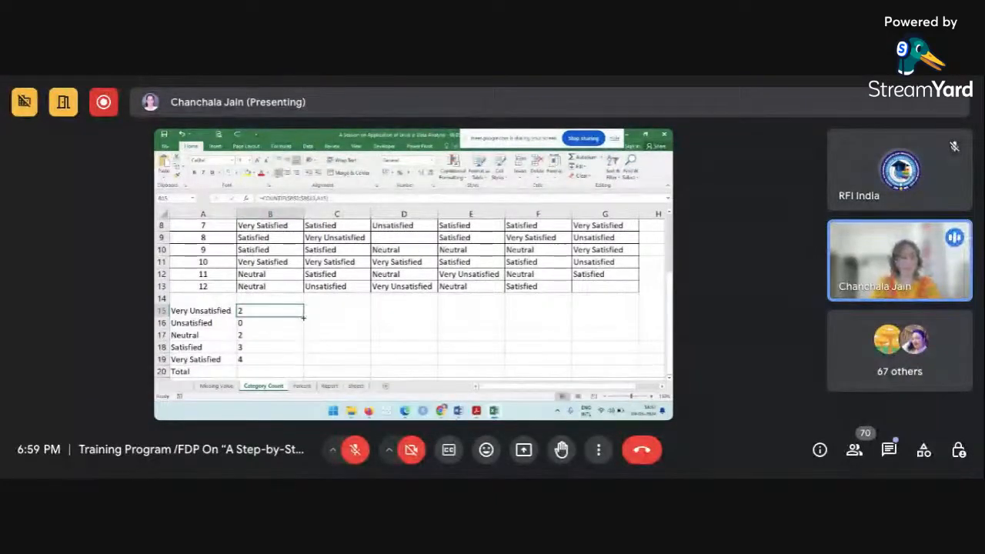
{"action": "left_click_drag", "start_coordinate": [304, 316], "coordinate": [344, 313]}
{"action": "left_click", "coordinate": [300, 318]}
{"action": "left_click", "coordinate": [340, 310]}
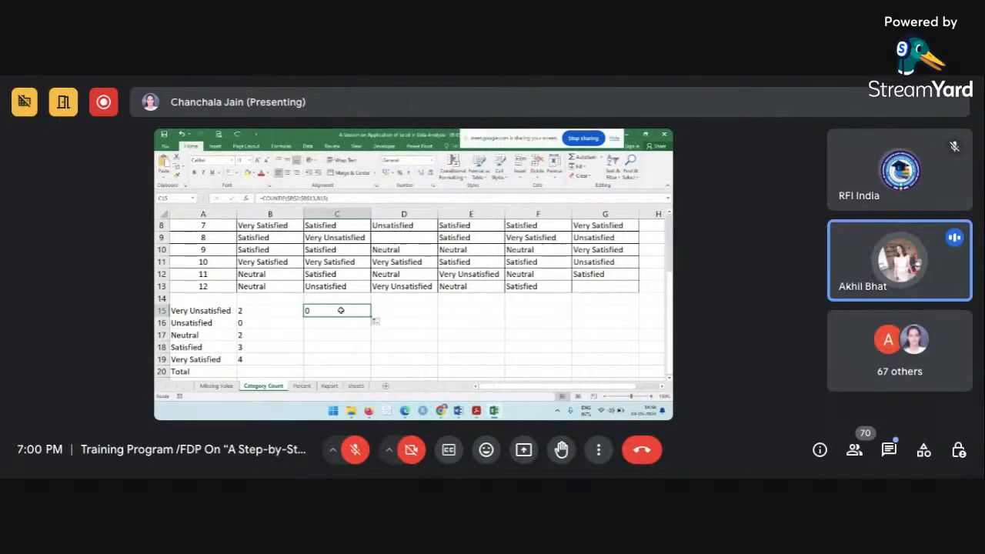
Compare the formula references in B15 and C15 against the Product 2 responses, and clear the copied formula from C15.
{"action": "left_click", "coordinate": [262, 310]}
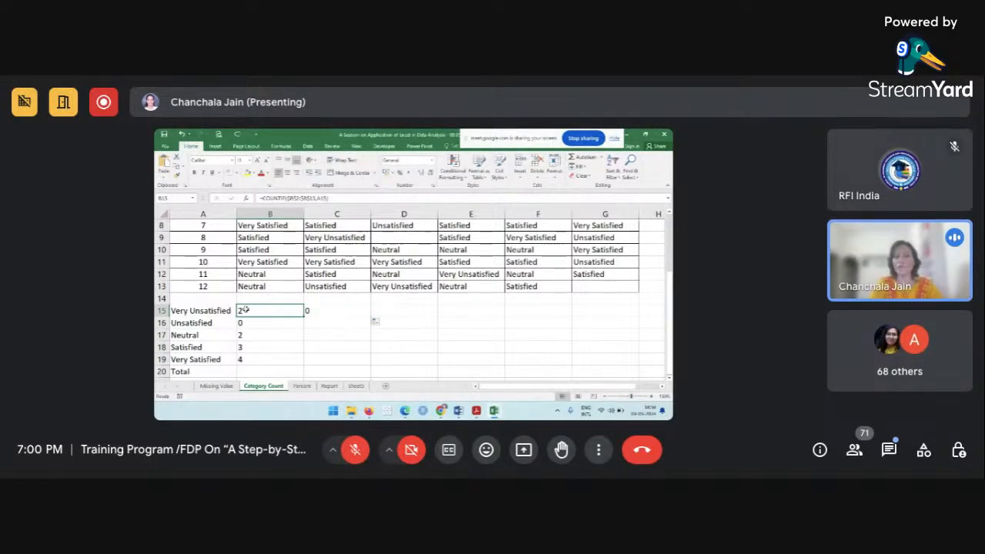
{"action": "left_click", "coordinate": [315, 311]}
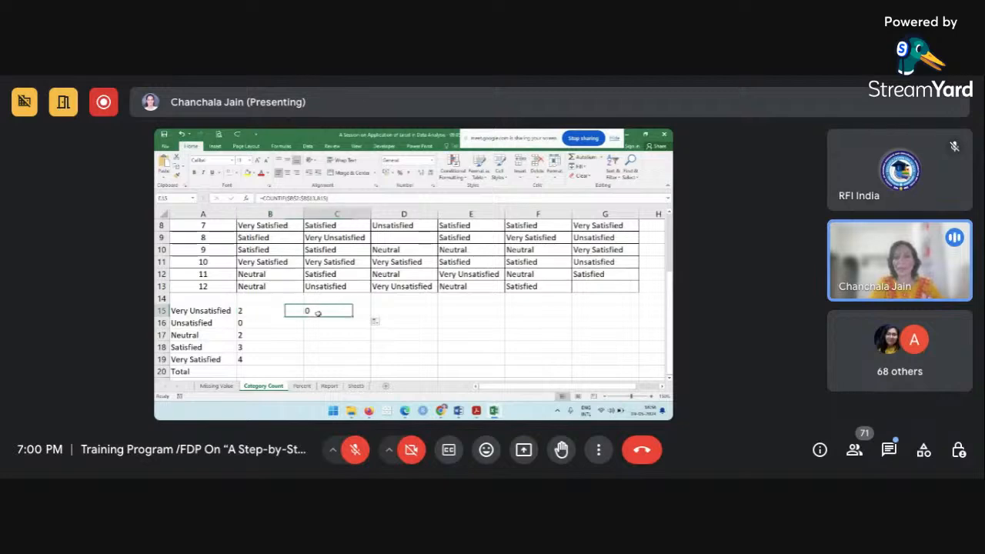
{"action": "scroll", "coordinate": [317, 312], "scroll_direction": "up", "scroll_amount": 3}
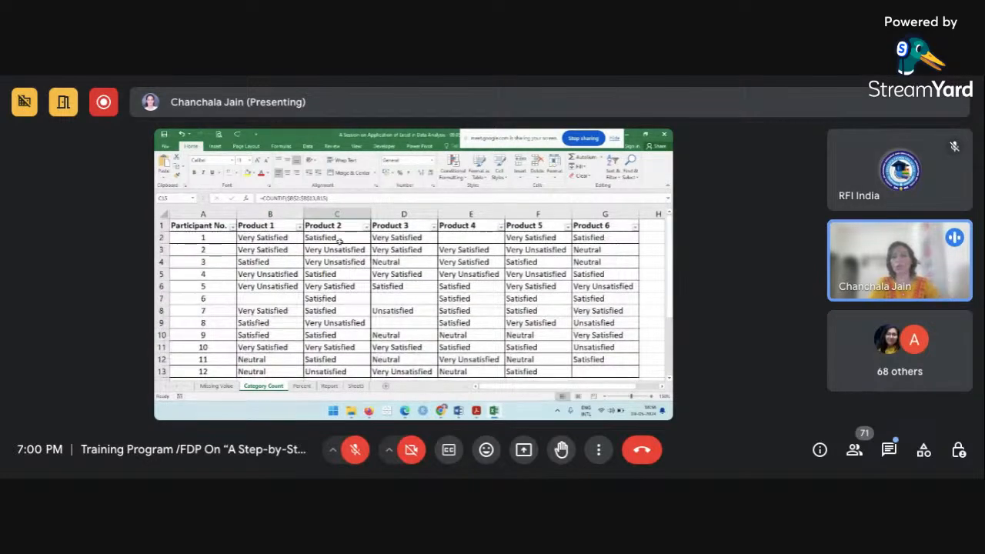
{"action": "scroll", "coordinate": [351, 338], "scroll_direction": "down", "scroll_amount": 1}
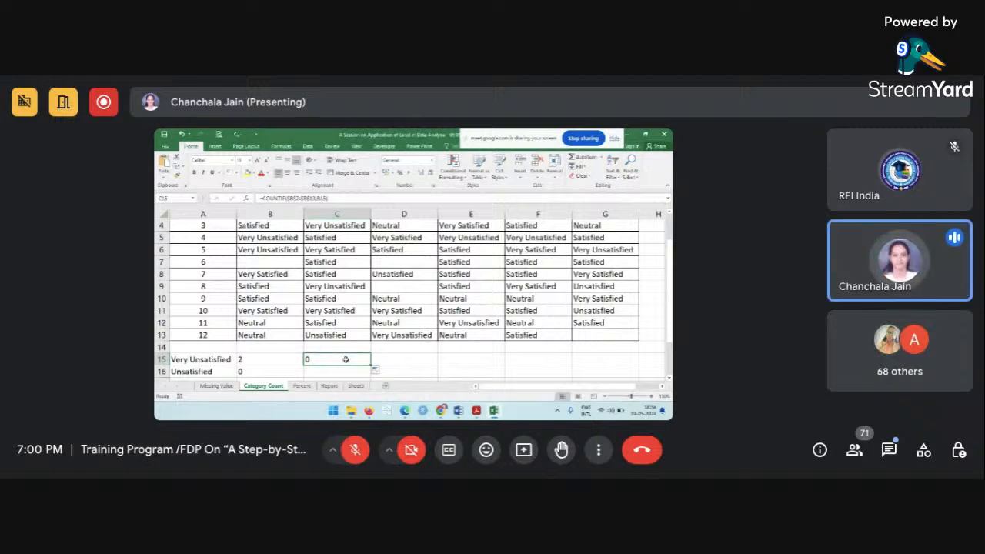
{"action": "double_click", "coordinate": [345, 360]}
{"action": "key", "text": "Escape"}
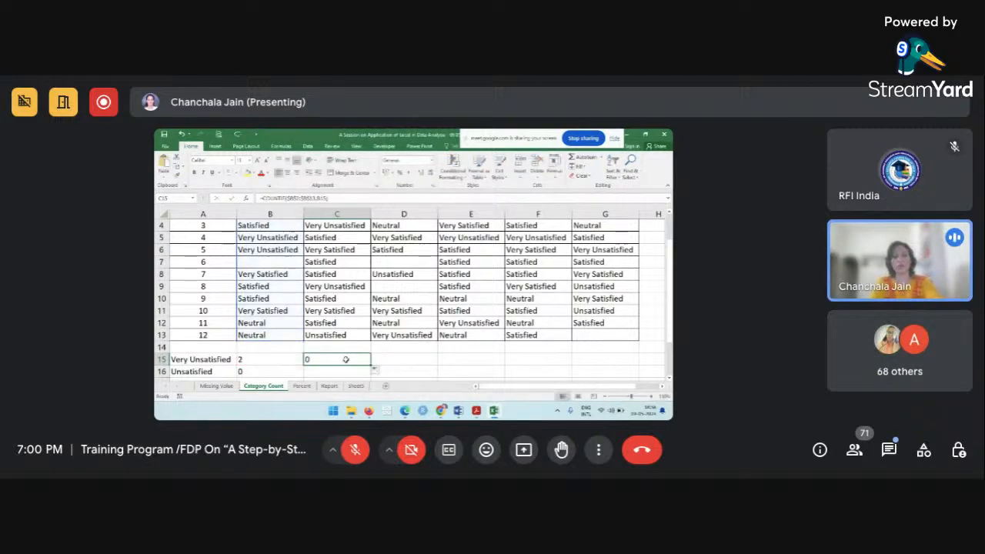
{"action": "key", "text": "Delete"}
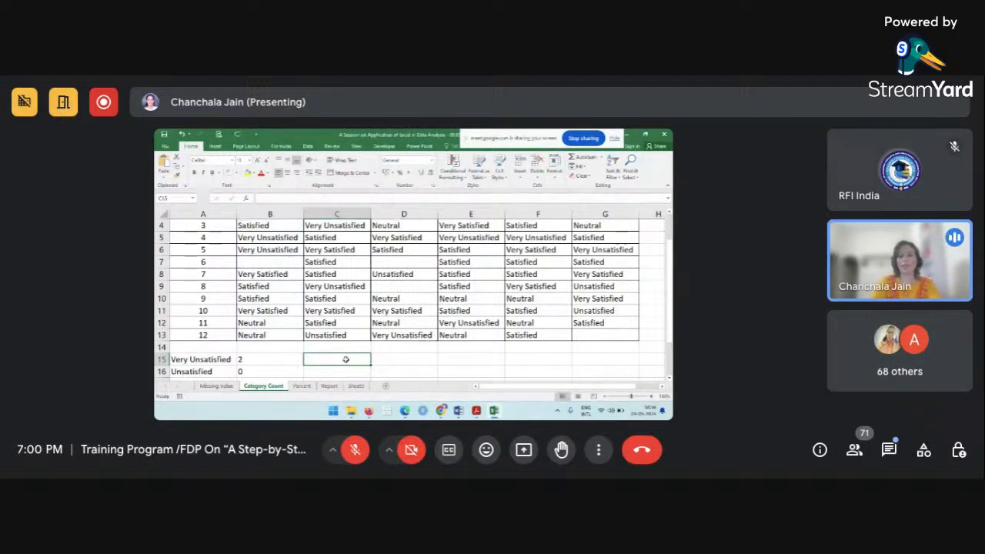
Enter =COUNTIF($C$2:$C$13,A15) in C15 to count the Very Unsatisfied responses for Product 2 with a locked range.
{"action": "type", "text": "=c"}
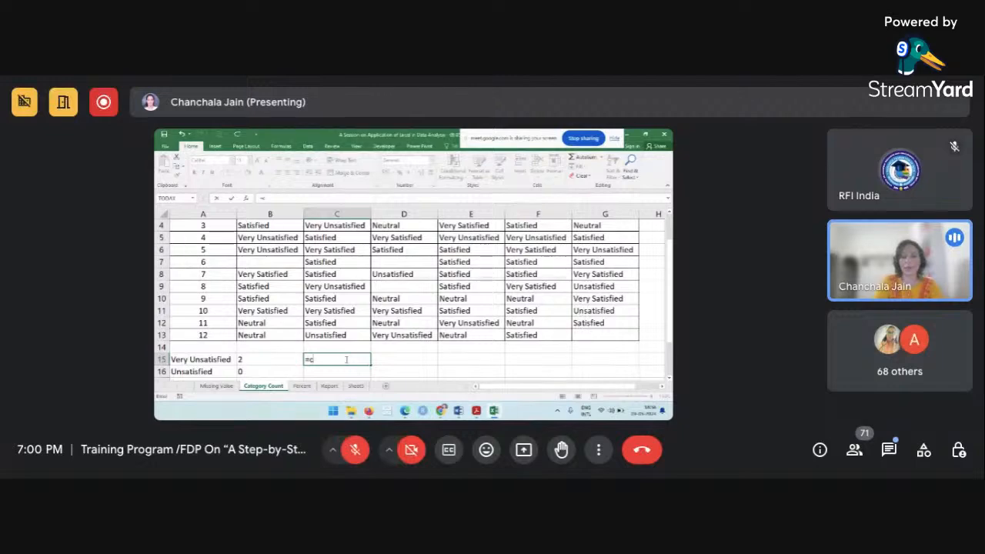
{"action": "type", "text": "oun"}
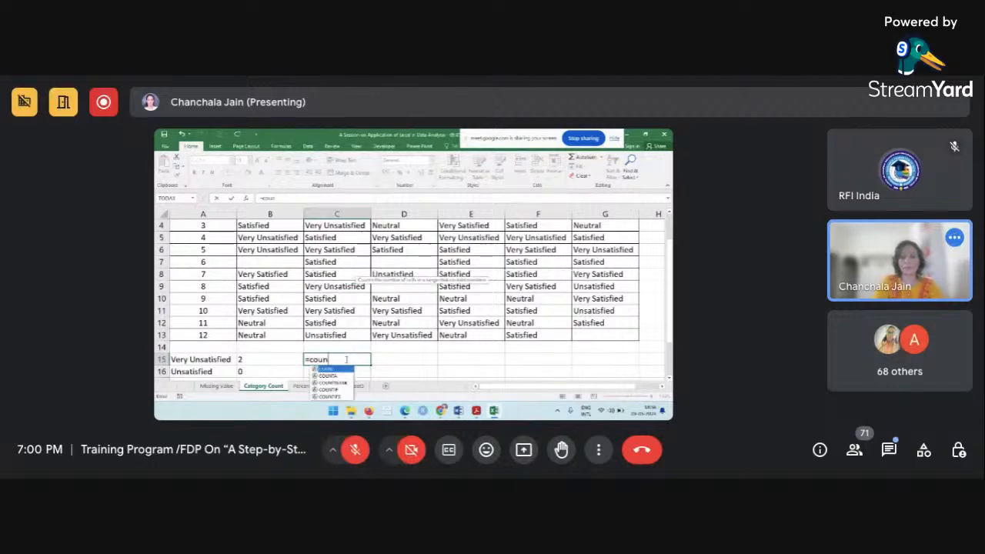
{"action": "double_click", "coordinate": [331, 390]}
{"action": "scroll", "coordinate": [336, 239], "scroll_direction": "up", "scroll_amount": 1}
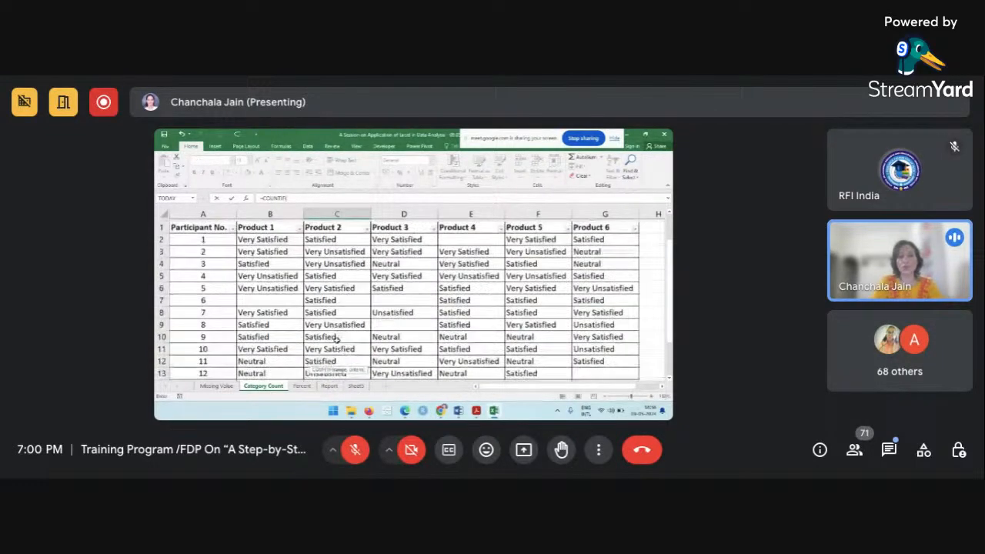
{"action": "left_click_drag", "start_coordinate": [336, 239], "coordinate": [324, 298]}
{"action": "key", "text": "F4"}
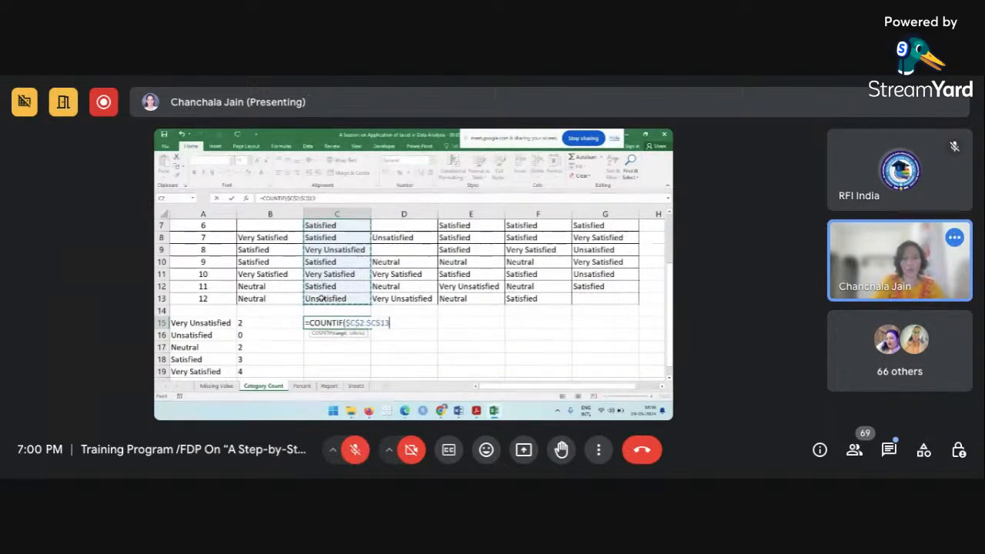
{"action": "type", "text": ","}
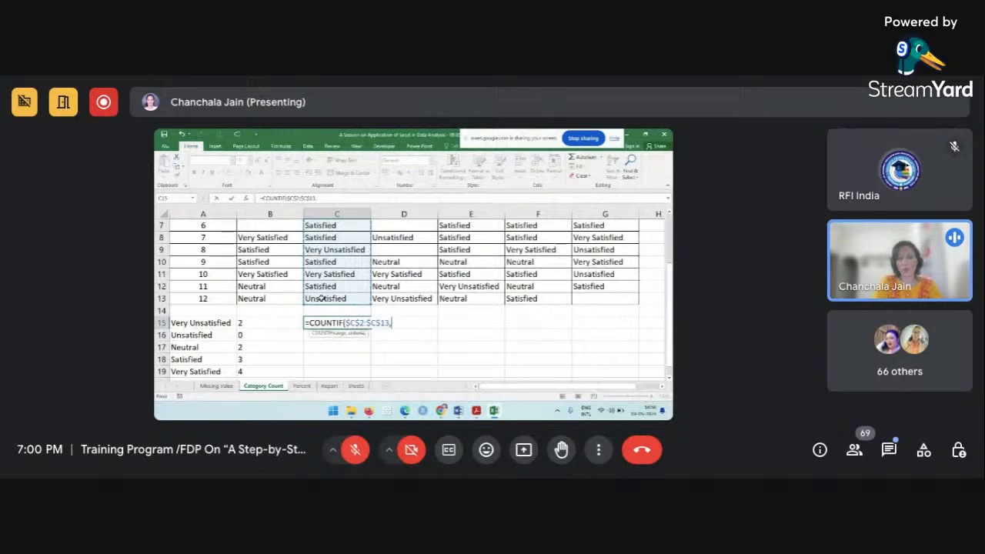
{"action": "left_click", "coordinate": [214, 322]}
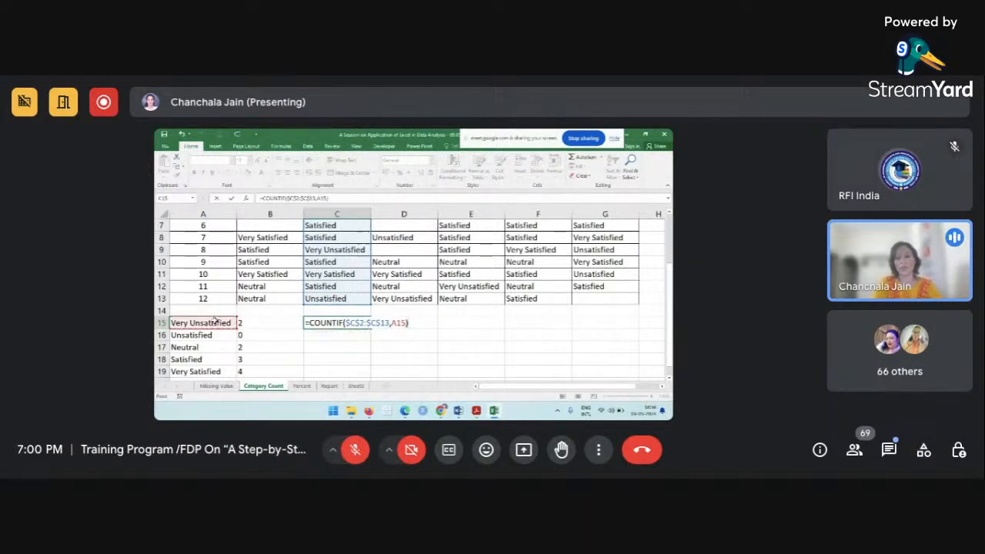
{"action": "key", "text": "Return"}
{"action": "left_click_drag", "start_coordinate": [314, 330], "coordinate": [320, 326]}
{"action": "key", "text": "Escape"}
Fill the Product 2 COUNTIF formula from C15 down through C19, clearing the extra copy from the Total cell C20.
{"action": "left_click", "coordinate": [340, 323]}
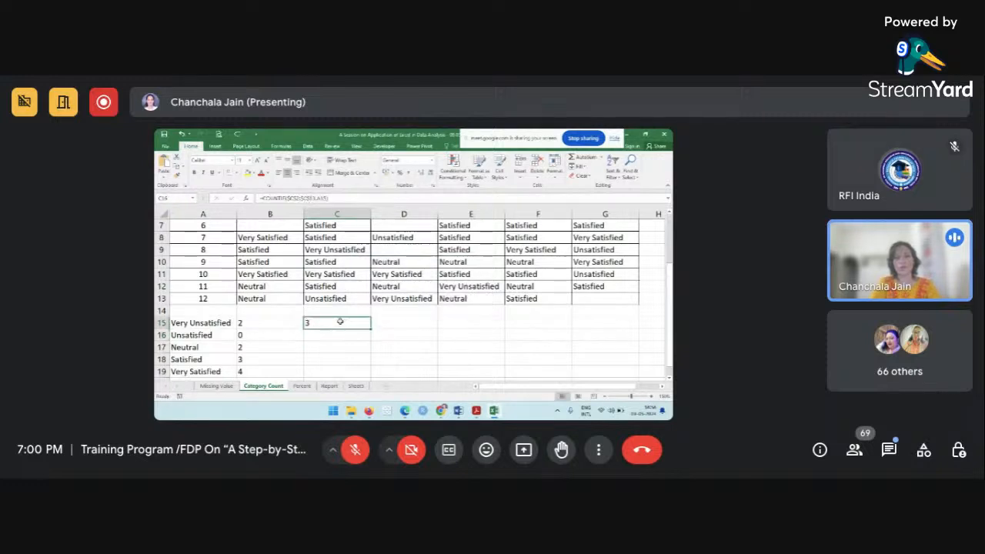
{"action": "left_click_drag", "start_coordinate": [371, 329], "coordinate": [365, 328]}
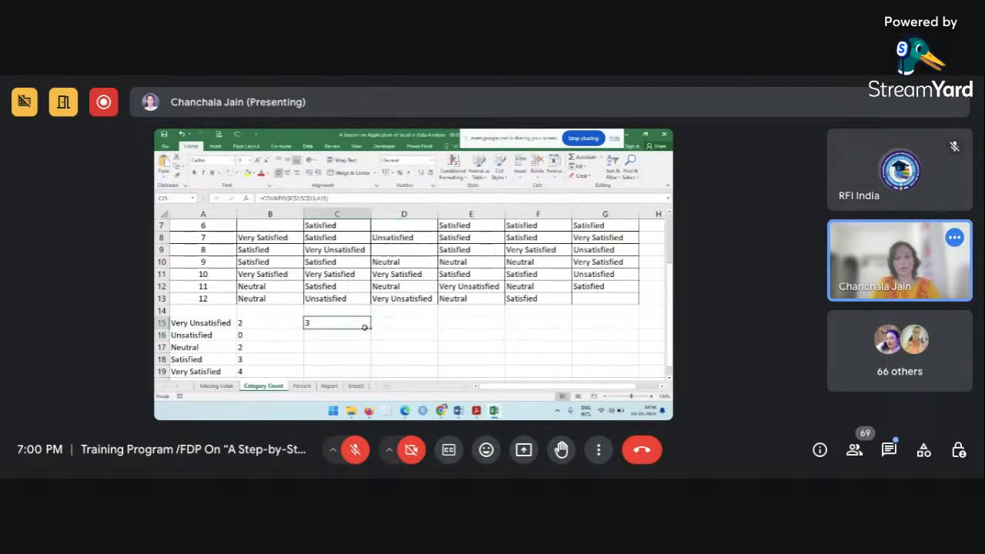
{"action": "double_click", "coordinate": [371, 328]}
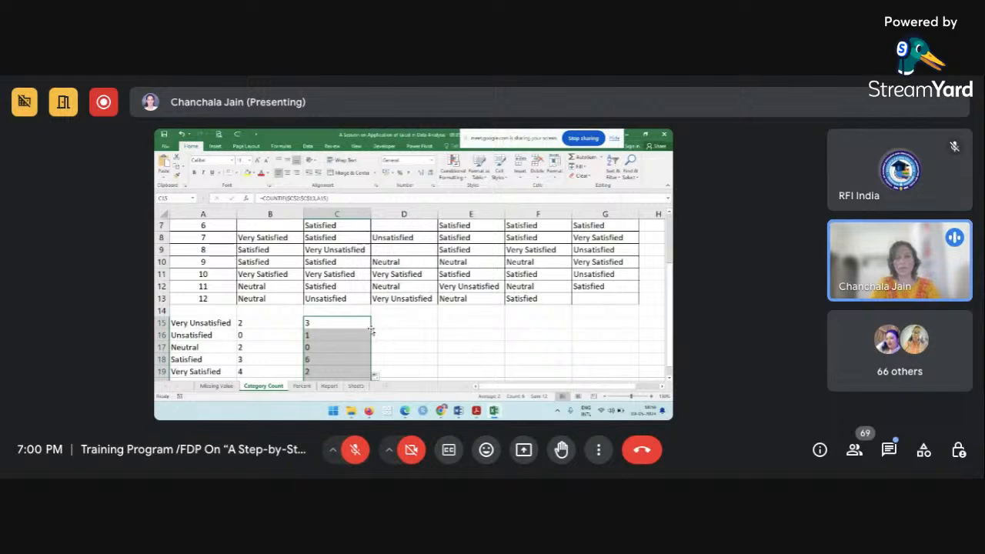
{"action": "scroll", "coordinate": [371, 331], "scroll_direction": "down", "scroll_amount": 2}
{"action": "scroll", "coordinate": [371, 331], "scroll_direction": "up", "scroll_amount": 1}
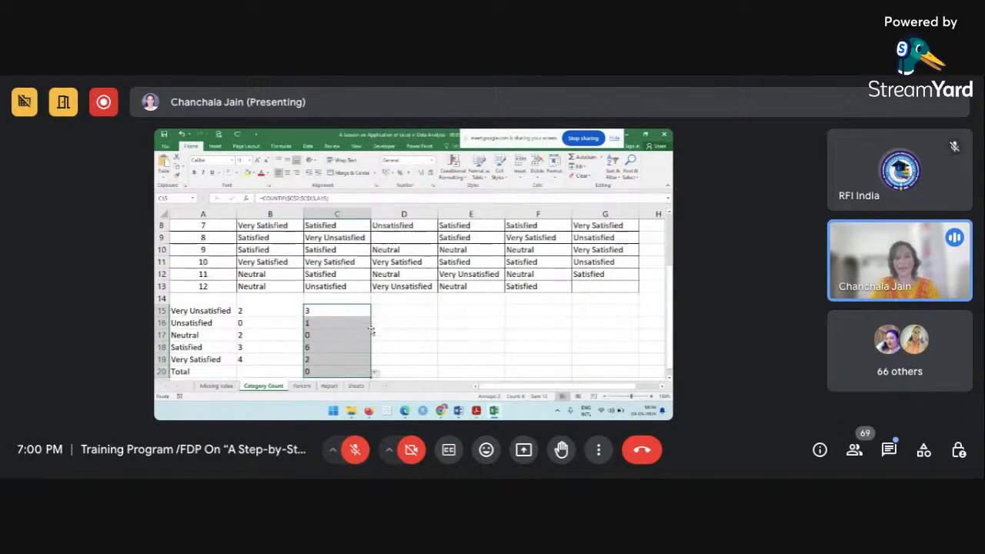
{"action": "left_click", "coordinate": [329, 372]}
{"action": "key", "text": "Delete"}
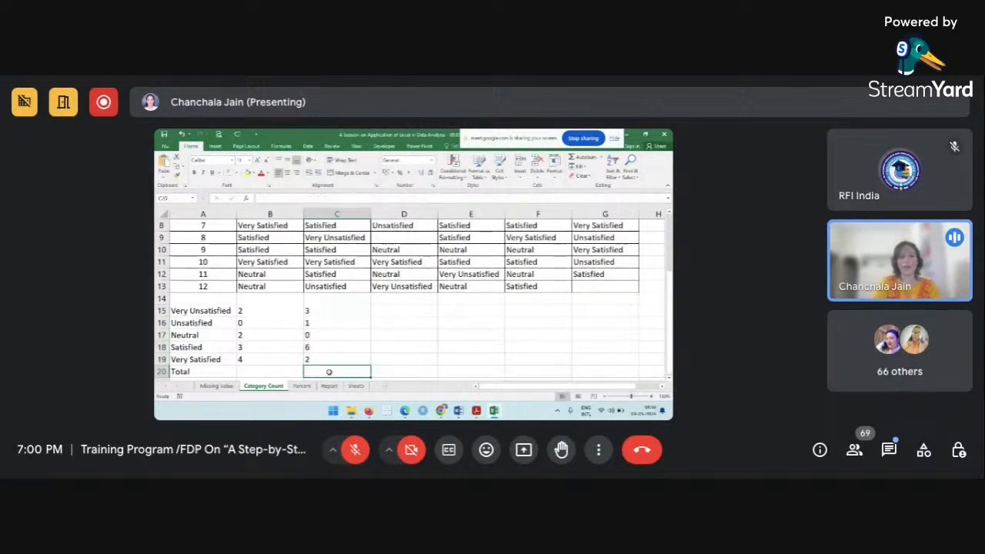
Enter =COUNTIF(D2:D13,A15) in D15 to count the Very Unsatisfied responses for Product 3.
{"action": "left_click", "coordinate": [341, 310]}
{"action": "left_click", "coordinate": [393, 313]}
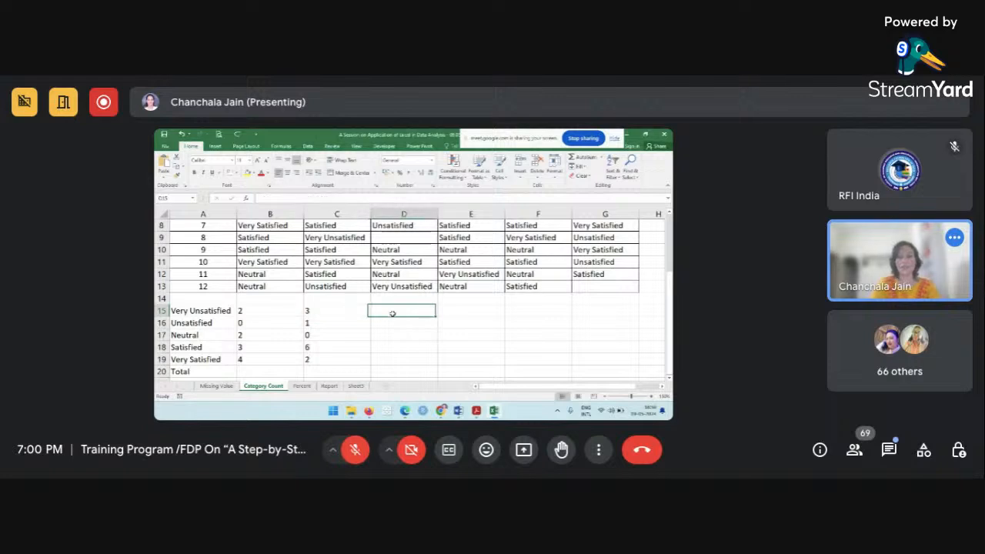
{"action": "type", "text": "=countif"}
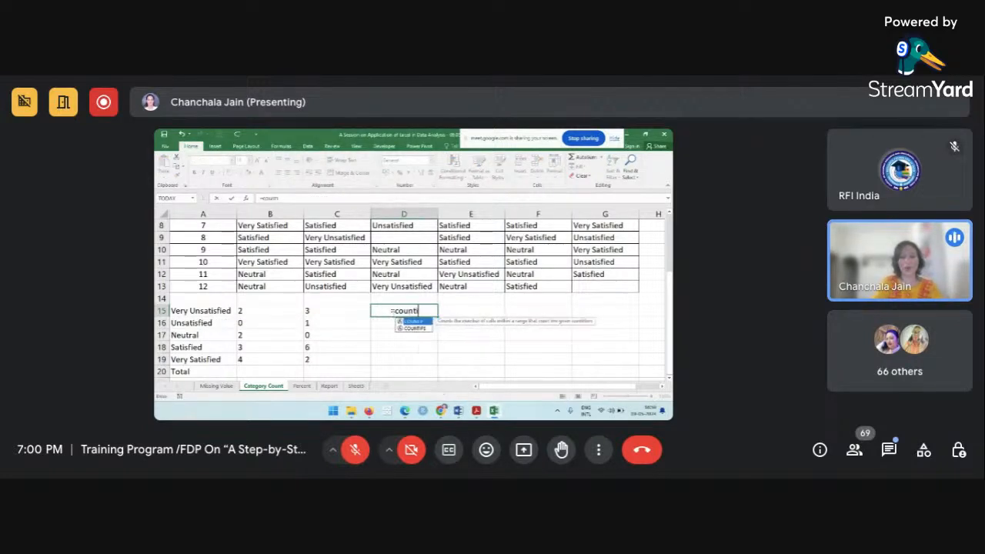
{"action": "double_click", "coordinate": [415, 321]}
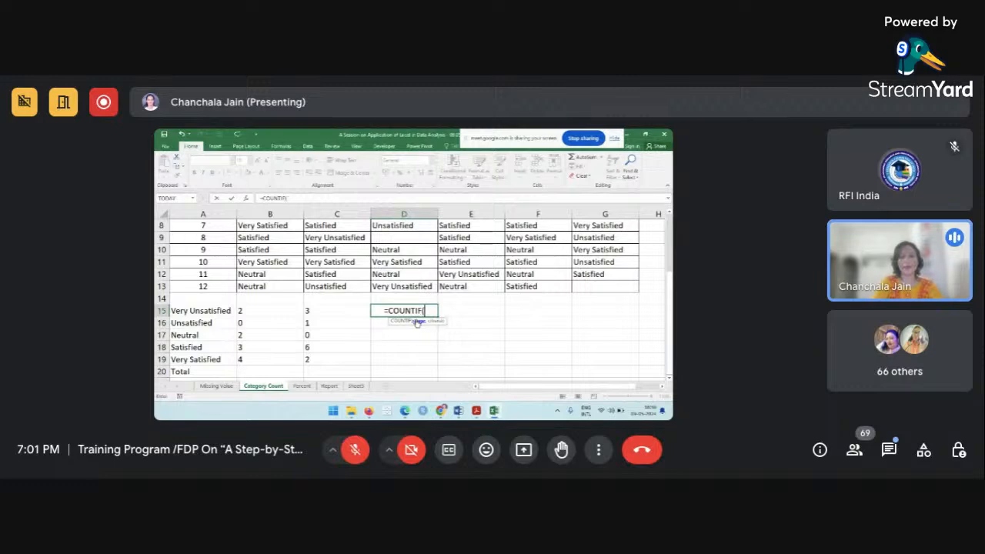
{"action": "scroll", "coordinate": [418, 246], "scroll_direction": "up", "scroll_amount": 3}
{"action": "left_click_drag", "start_coordinate": [417, 240], "coordinate": [392, 366]}
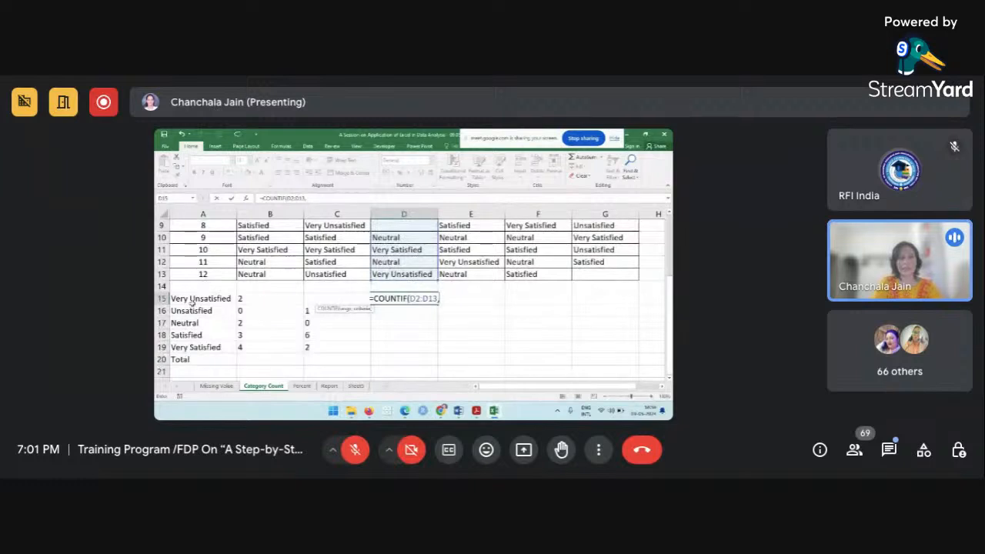
{"action": "left_click", "coordinate": [193, 302]}
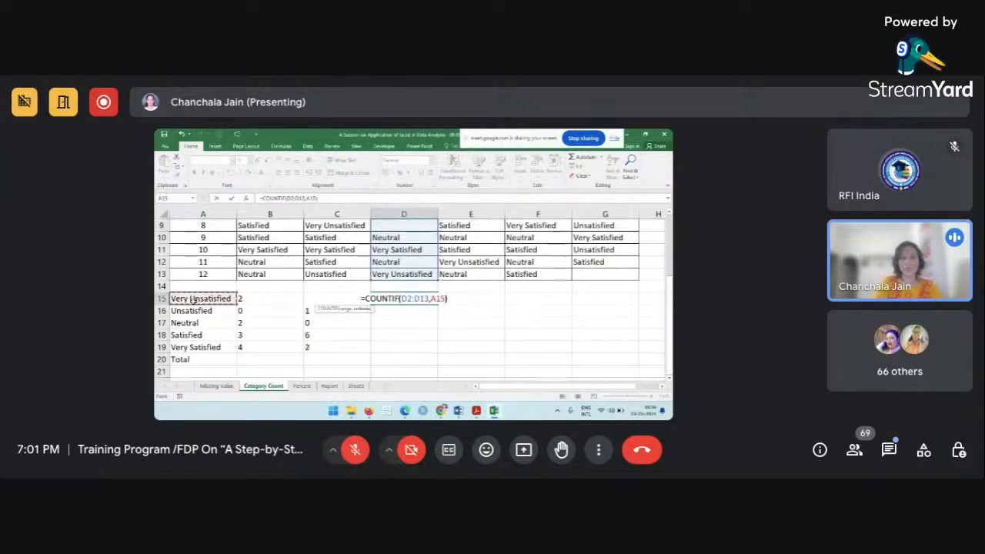
{"action": "key", "text": "Return"}
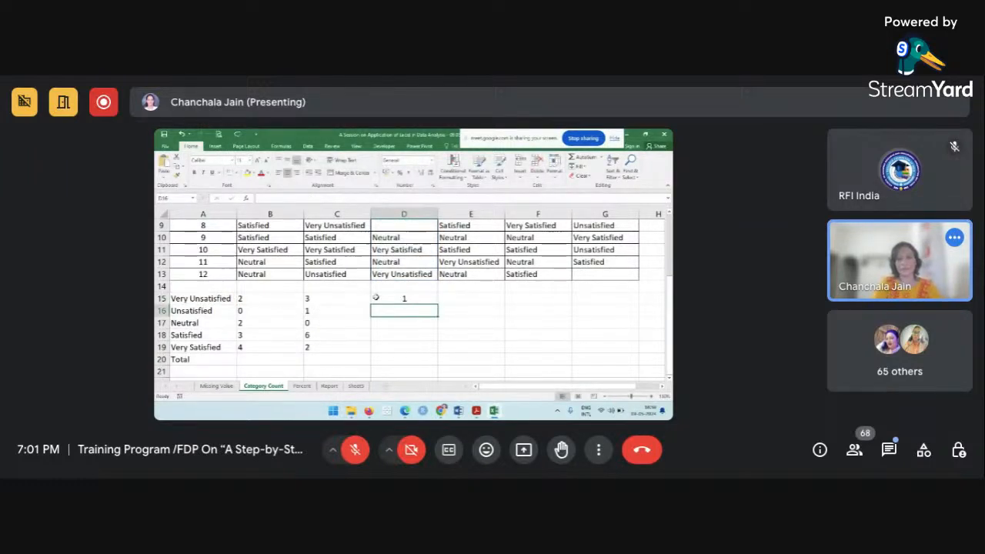
Fill the Product 3 COUNTIF formula from D15 down through D19, clearing the extra copy from the Total cell D20.
{"action": "left_click", "coordinate": [422, 301]}
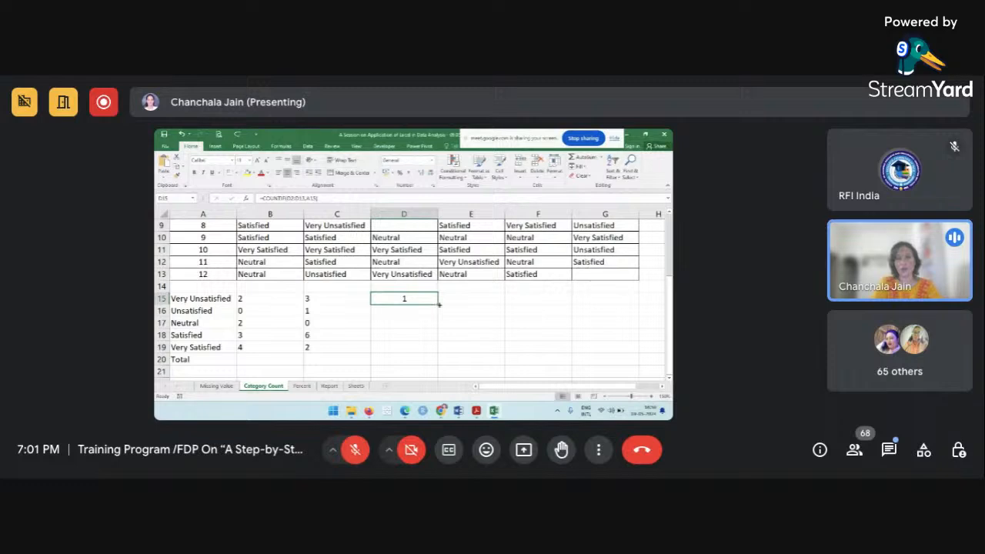
{"action": "double_click", "coordinate": [439, 304]}
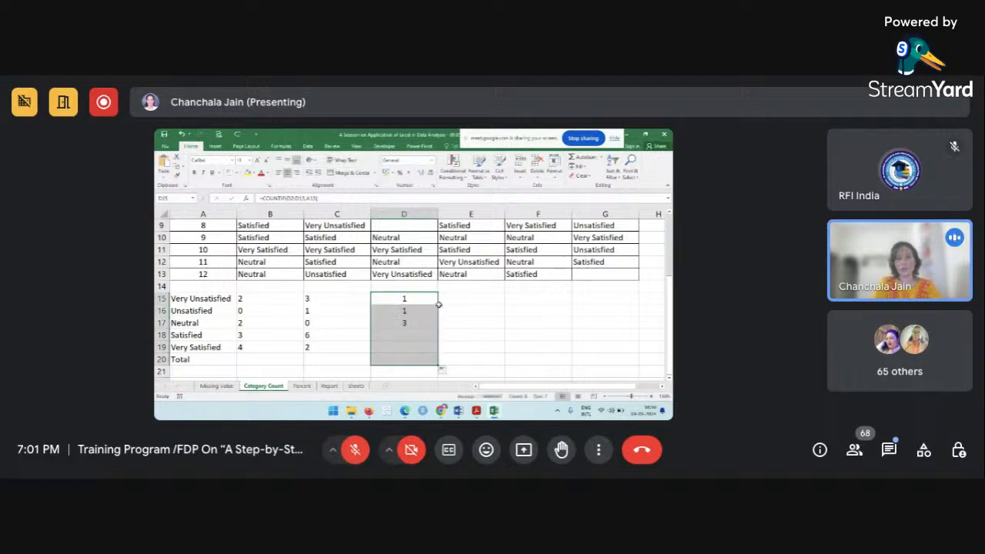
{"action": "left_click", "coordinate": [411, 358]}
{"action": "key", "text": "Delete"}
Enter =COUNTIF(E2:E13,A15) in E15 to count the Very Unsatisfied responses for Product 4.
{"action": "left_click", "coordinate": [460, 301]}
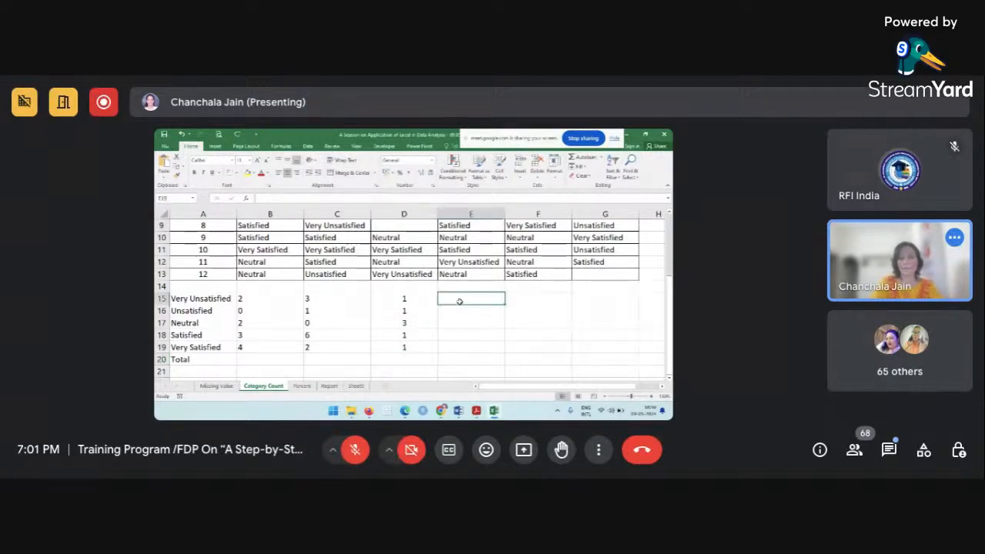
{"action": "type", "text": "=coun"}
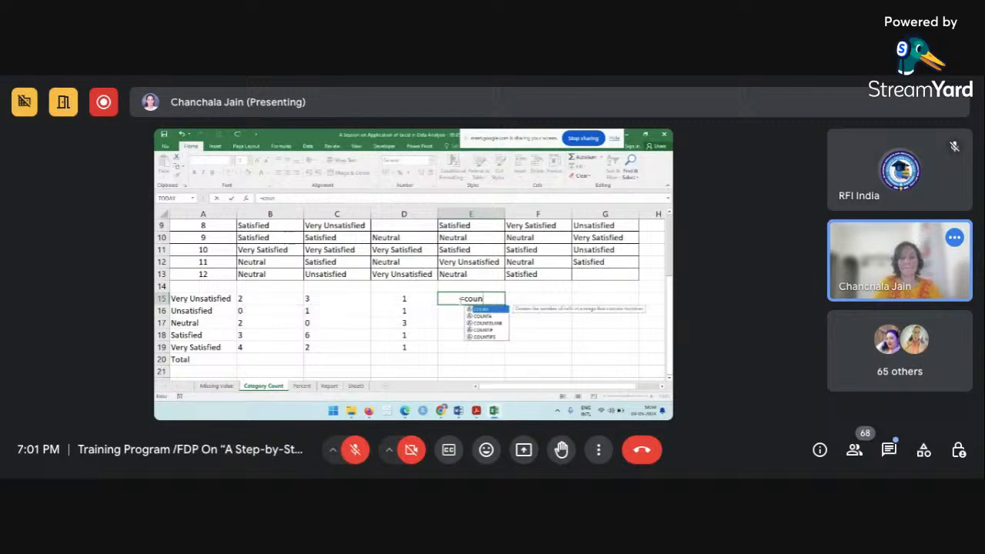
{"action": "double_click", "coordinate": [483, 330]}
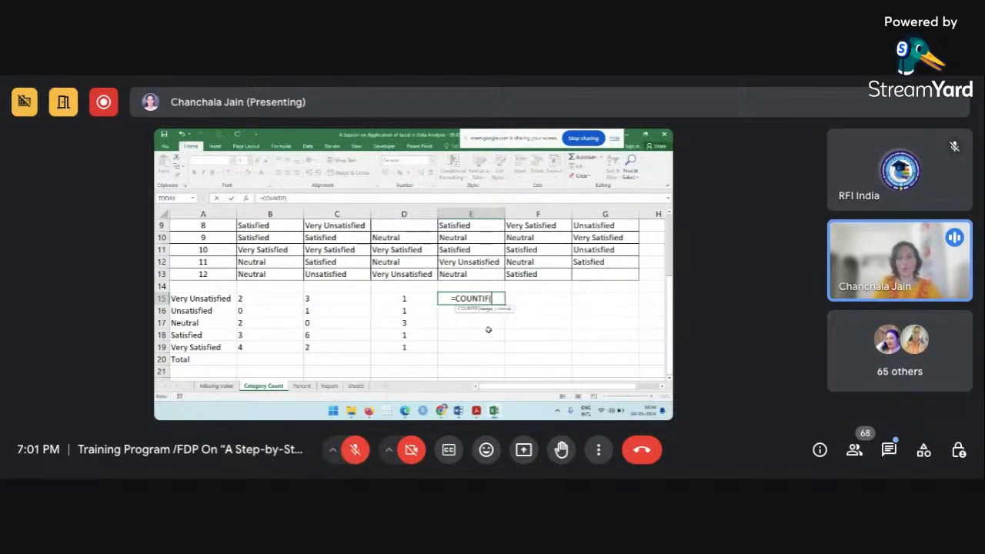
{"action": "scroll", "coordinate": [476, 274], "scroll_direction": "up", "scroll_amount": 3}
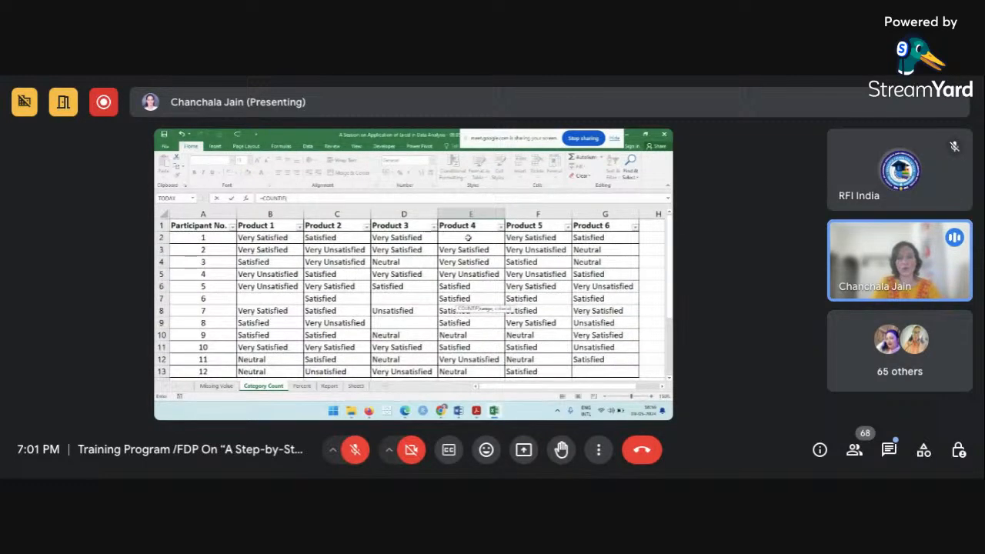
{"action": "left_click_drag", "start_coordinate": [468, 238], "coordinate": [472, 365]}
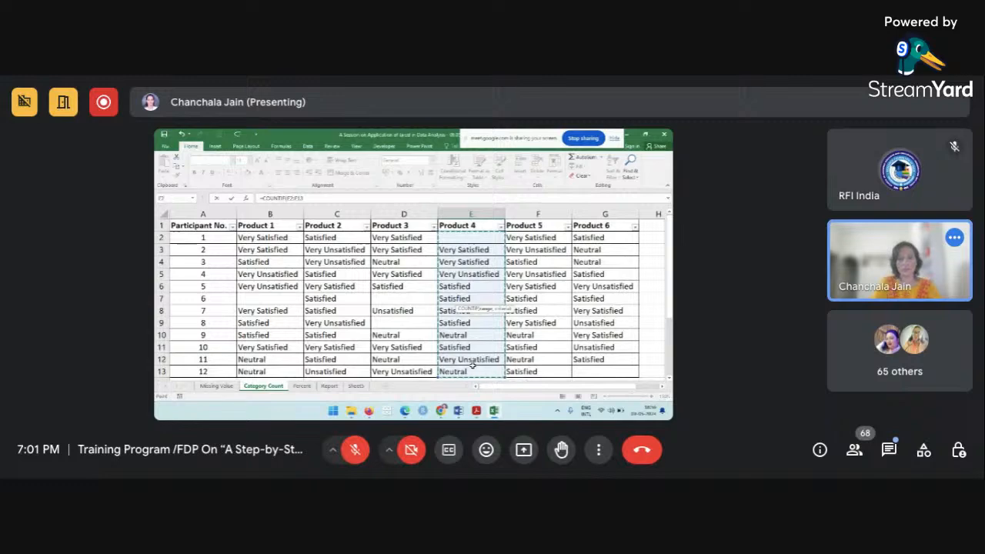
{"action": "type", "text": ","}
{"action": "scroll", "coordinate": [473, 365], "scroll_direction": "down", "scroll_amount": 2}
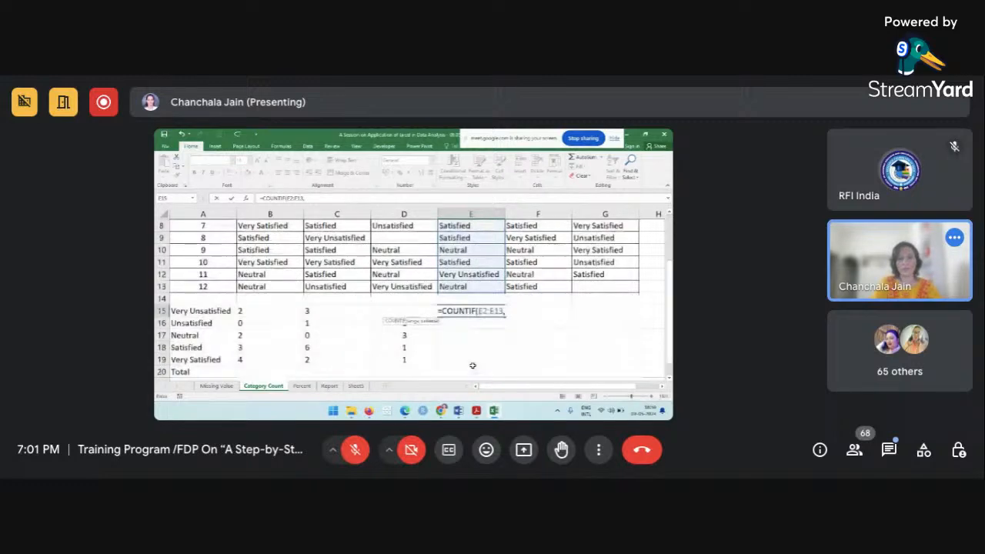
{"action": "left_click", "coordinate": [194, 309]}
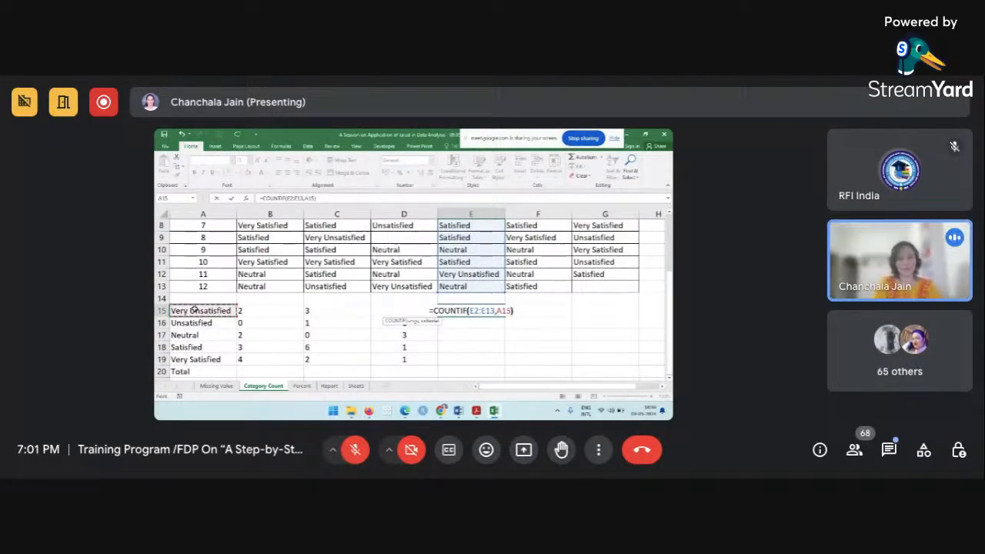
{"action": "key", "text": "Return"}
Fill the Product 4 COUNTIF formula from E15 down to E19 using the Copy Cells option.
{"action": "left_click", "coordinate": [465, 309]}
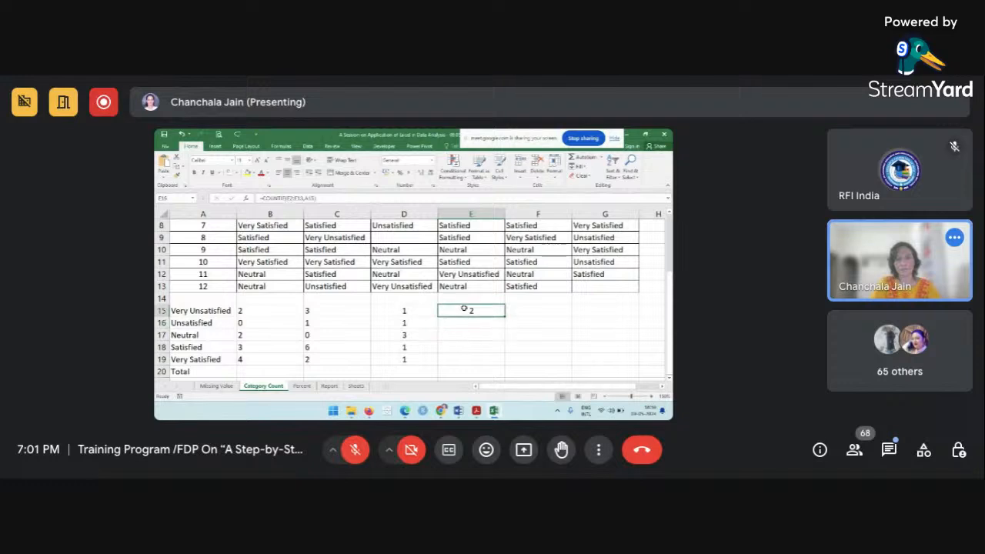
{"action": "left_click_drag", "start_coordinate": [505, 315], "coordinate": [504, 367]}
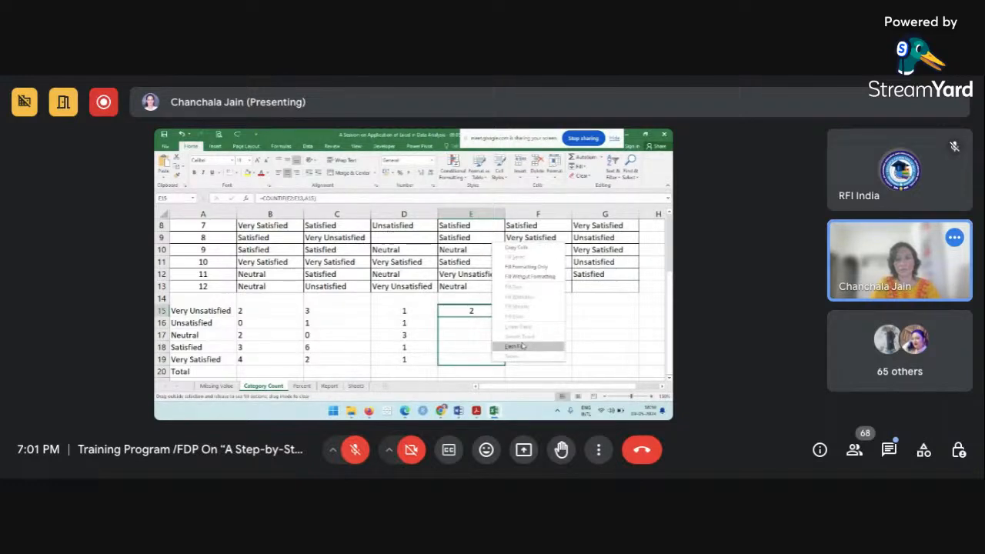
{"action": "left_click", "coordinate": [531, 249]}
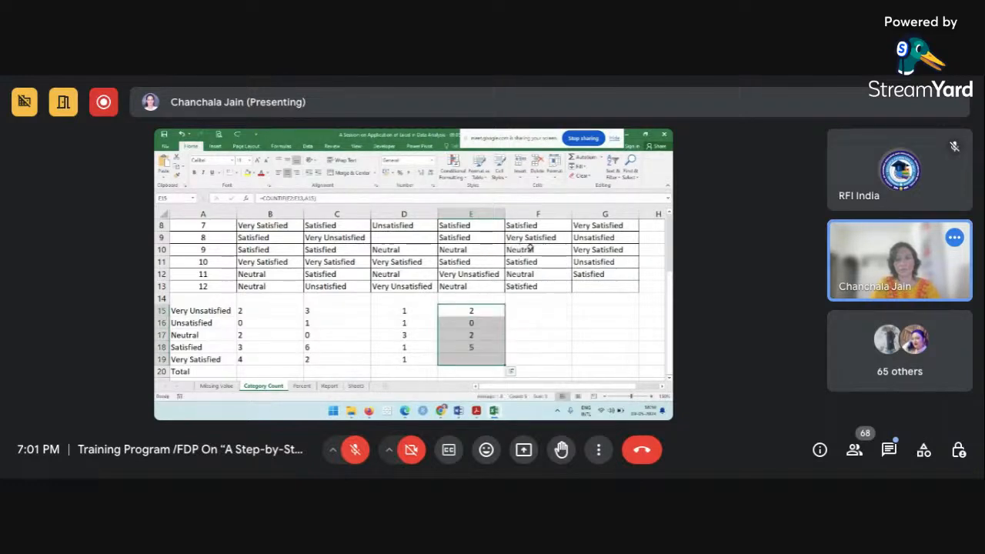
Enter =COUNTIF(F2:F13,A15) in F15 for Product 5 and fill the formula down to F19.
{"action": "left_click", "coordinate": [524, 311]}
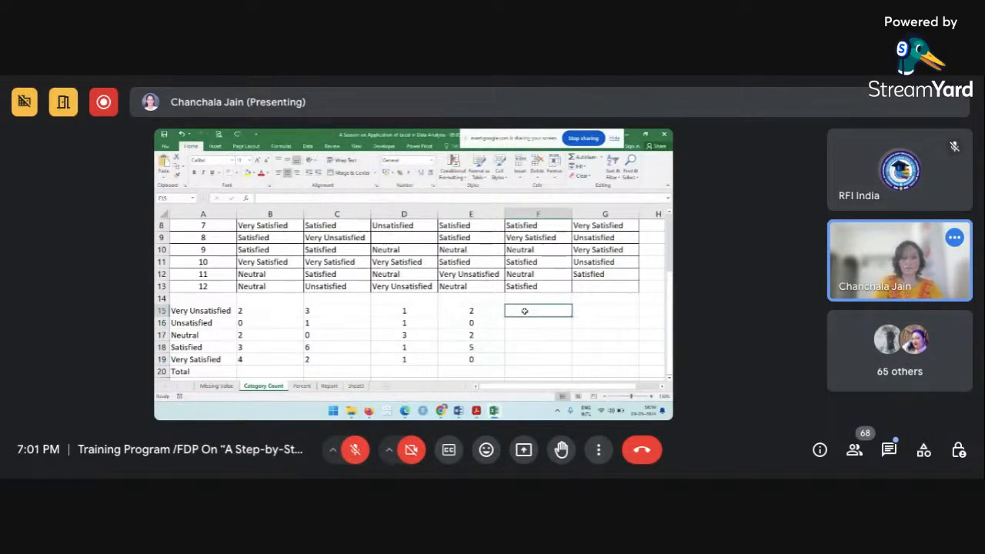
{"action": "type", "text": "=coun"}
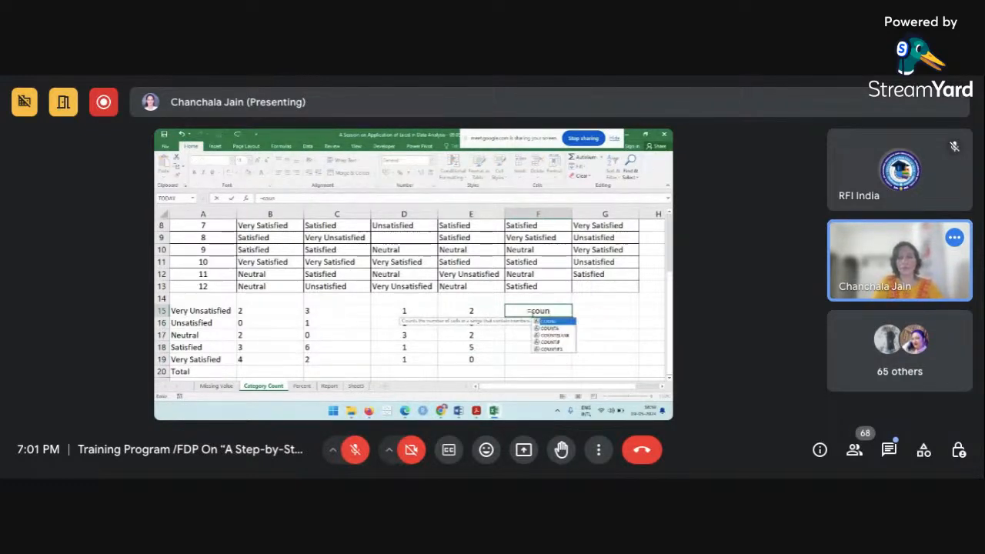
{"action": "double_click", "coordinate": [558, 341]}
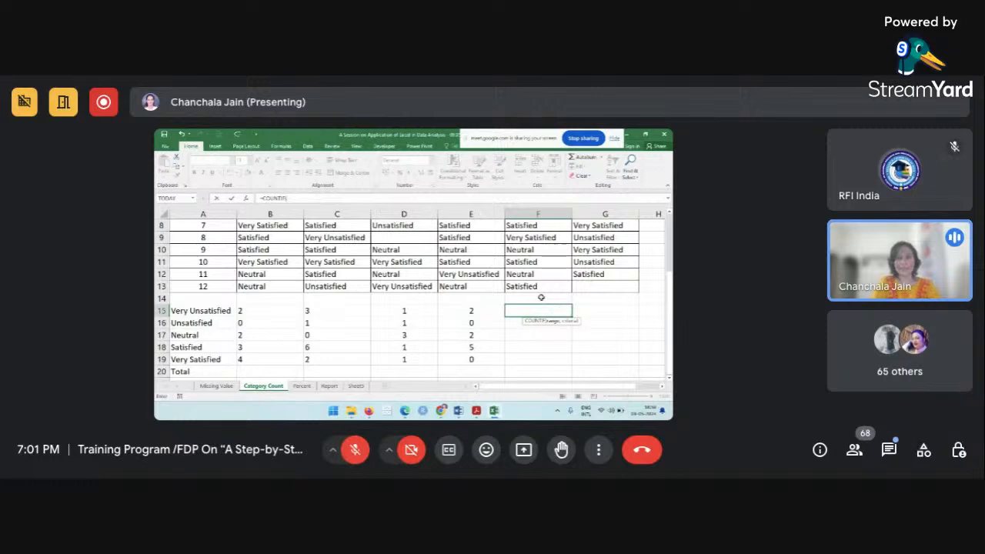
{"action": "scroll", "coordinate": [539, 292], "scroll_direction": "up", "scroll_amount": 3}
{"action": "left_click_drag", "start_coordinate": [533, 236], "coordinate": [519, 372]}
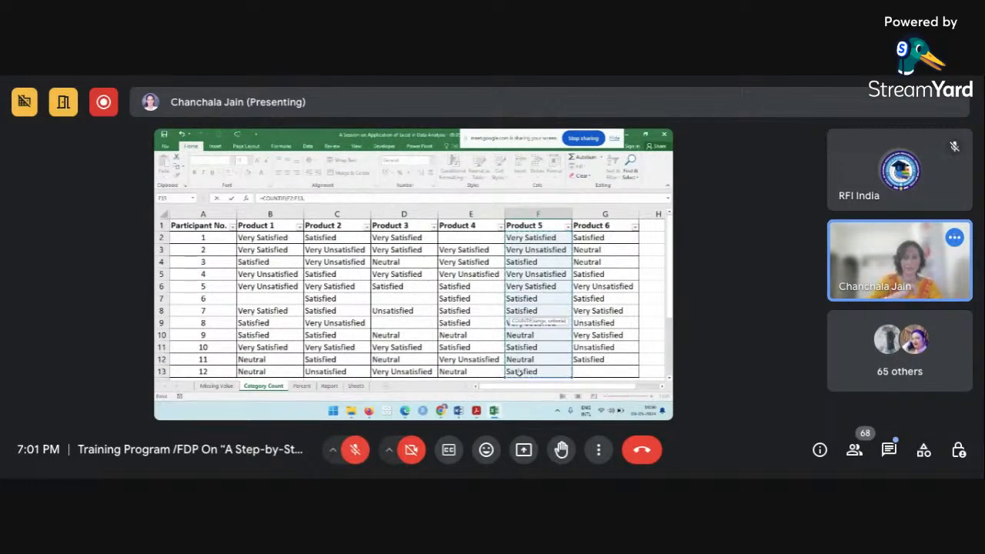
{"action": "type", "text": ","}
{"action": "scroll", "coordinate": [283, 314], "scroll_direction": "down", "scroll_amount": 2}
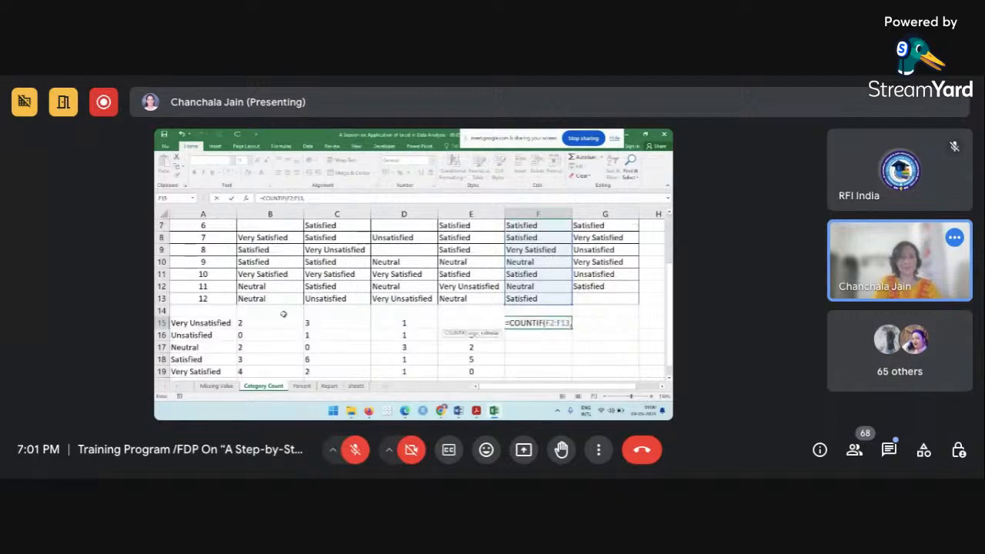
{"action": "left_click", "coordinate": [218, 320]}
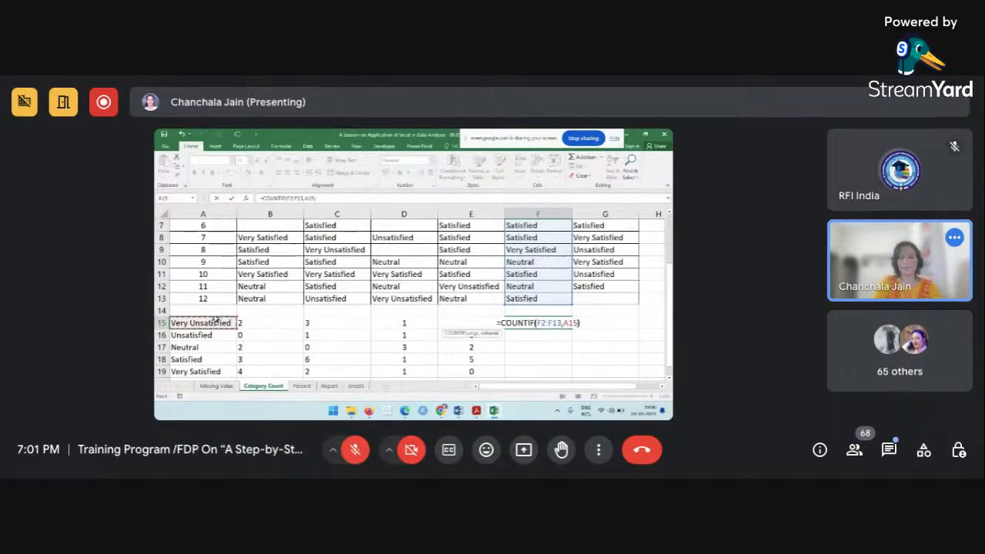
{"action": "key", "text": "Return"}
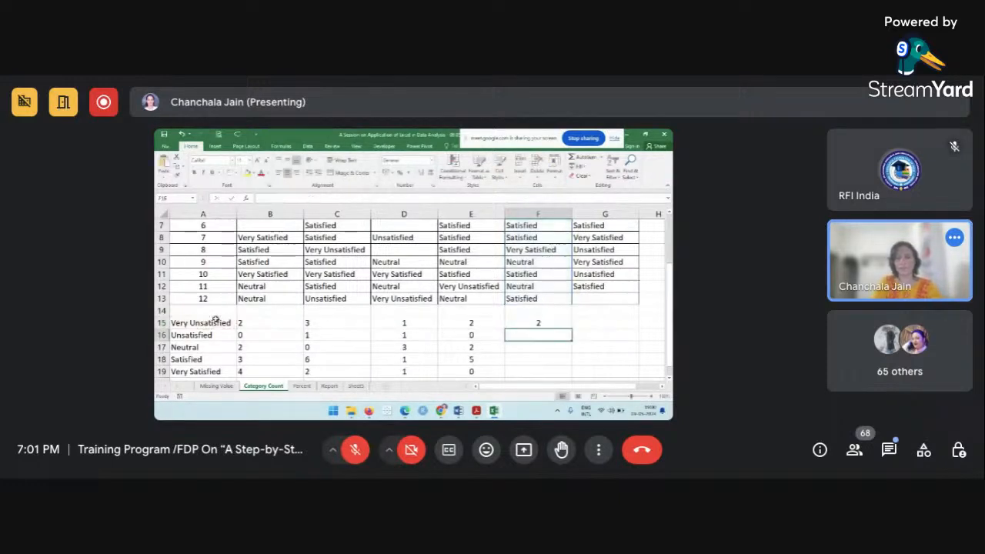
{"action": "left_click", "coordinate": [543, 322]}
{"action": "left_click_drag", "start_coordinate": [571, 328], "coordinate": [569, 375]}
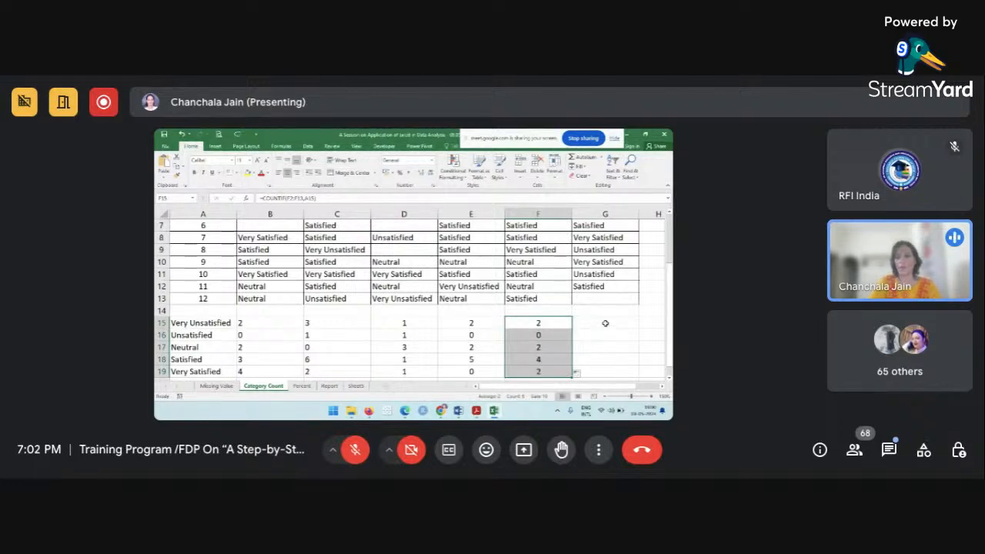
Enter =COUNTIF(G2:G13,A15) in G15 to count the Very Unsatisfied responses for Product 6.
{"action": "left_click", "coordinate": [605, 323]}
{"action": "type", "text": "=coun"}
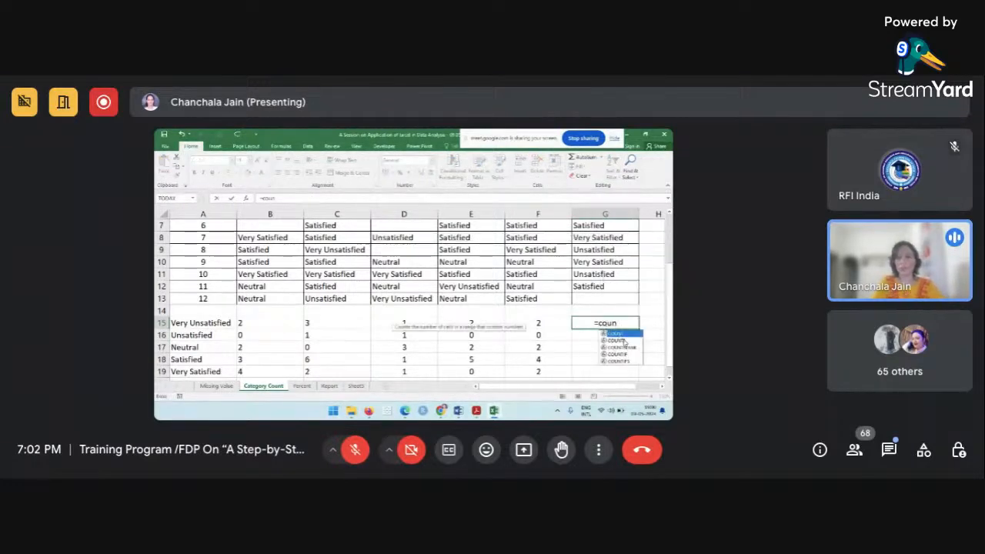
{"action": "double_click", "coordinate": [622, 355]}
{"action": "scroll", "coordinate": [604, 323], "scroll_direction": "up", "scroll_amount": 2}
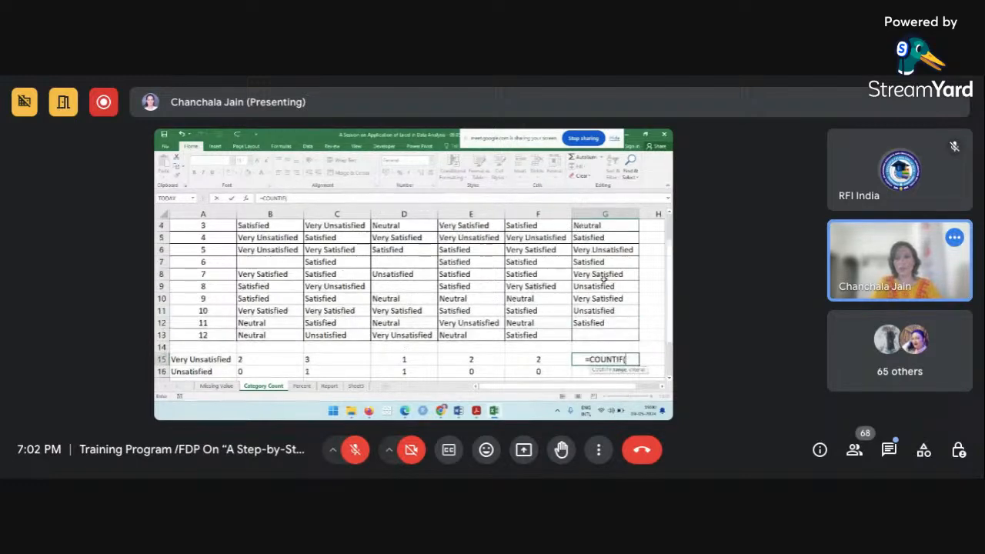
{"action": "left_click_drag", "start_coordinate": [597, 237], "coordinate": [585, 351]}
{"action": "type", "text": ","}
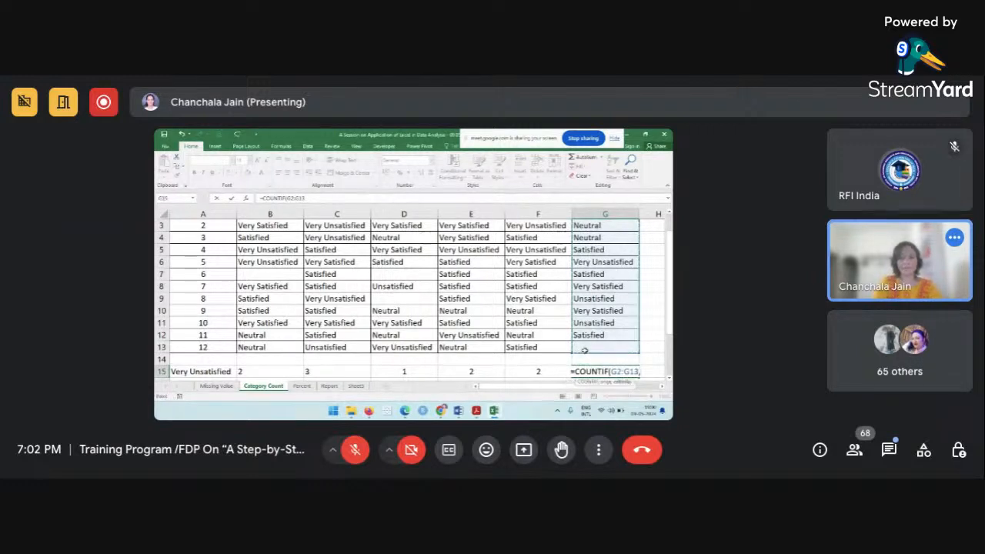
{"action": "left_click", "coordinate": [192, 372]}
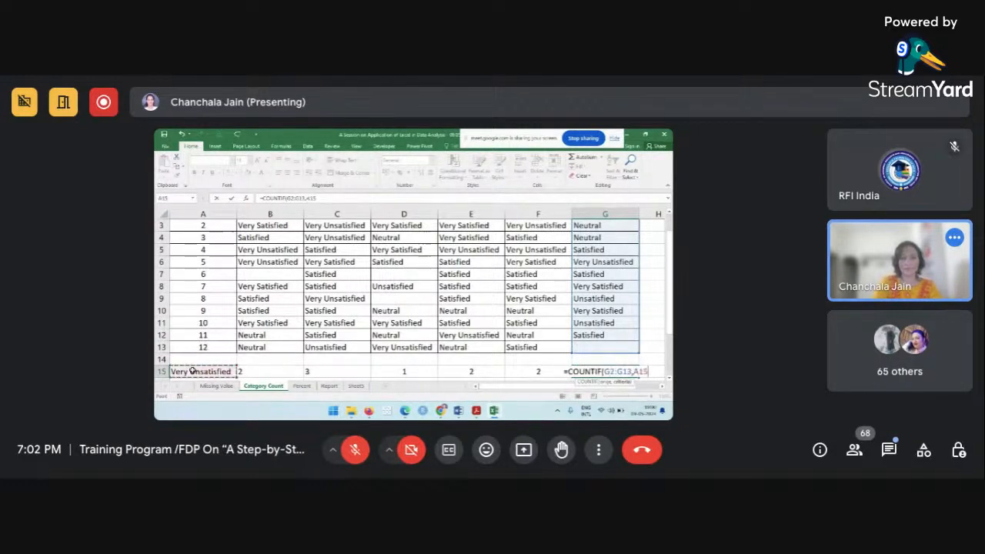
{"action": "type", "text": ")"}
{"action": "key", "text": "Return"}
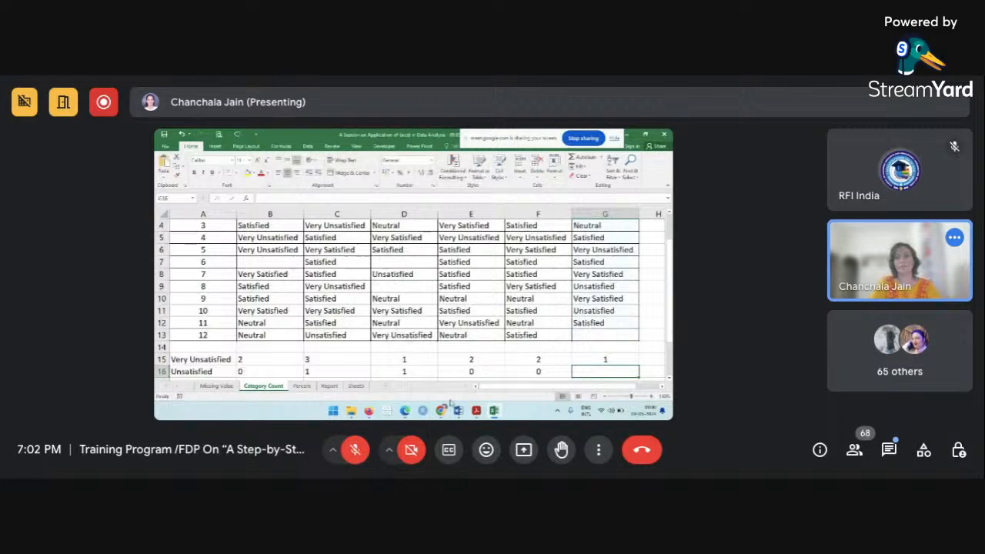
Fill the Product 6 COUNTIF formula from G15 down through the Very Satisfied row in G19.
{"action": "left_click", "coordinate": [596, 361]}
{"action": "scroll", "coordinate": [595, 361], "scroll_direction": "down", "scroll_amount": 1}
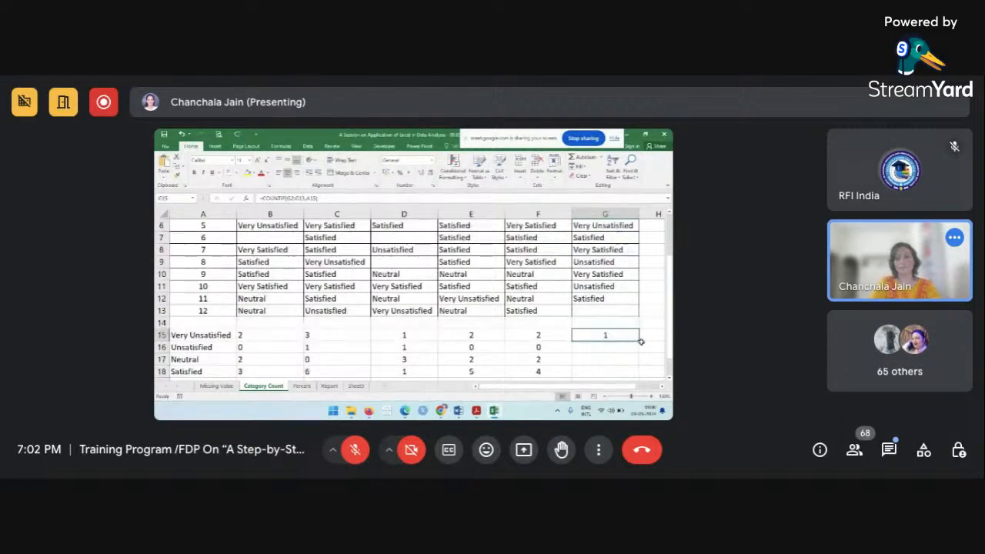
{"action": "left_click_drag", "start_coordinate": [640, 338], "coordinate": [627, 379]}
{"action": "scroll", "coordinate": [626, 379], "scroll_direction": "down", "scroll_amount": 2}
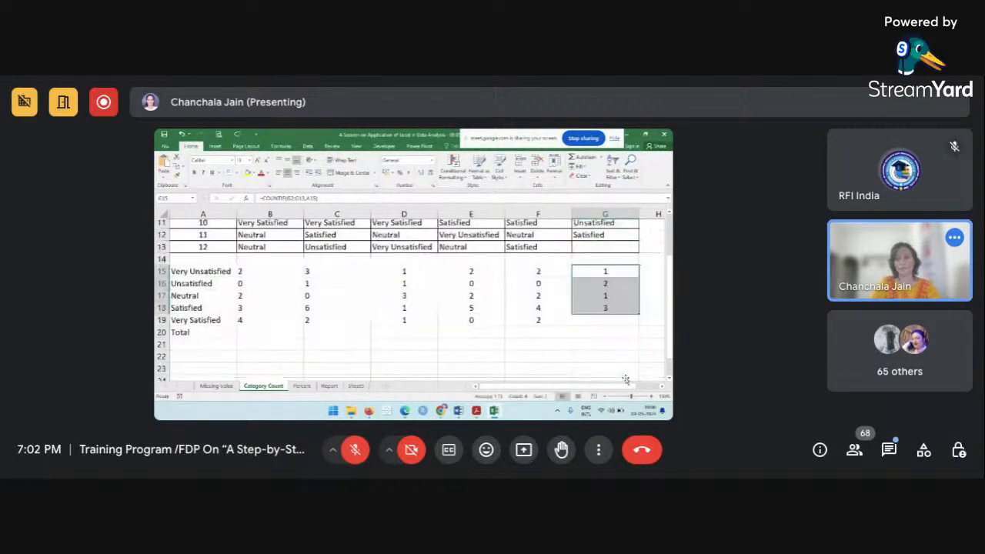
{"action": "left_click", "coordinate": [589, 325]}
{"action": "key", "text": "ctrl+d"}
{"action": "left_click", "coordinate": [528, 337]}
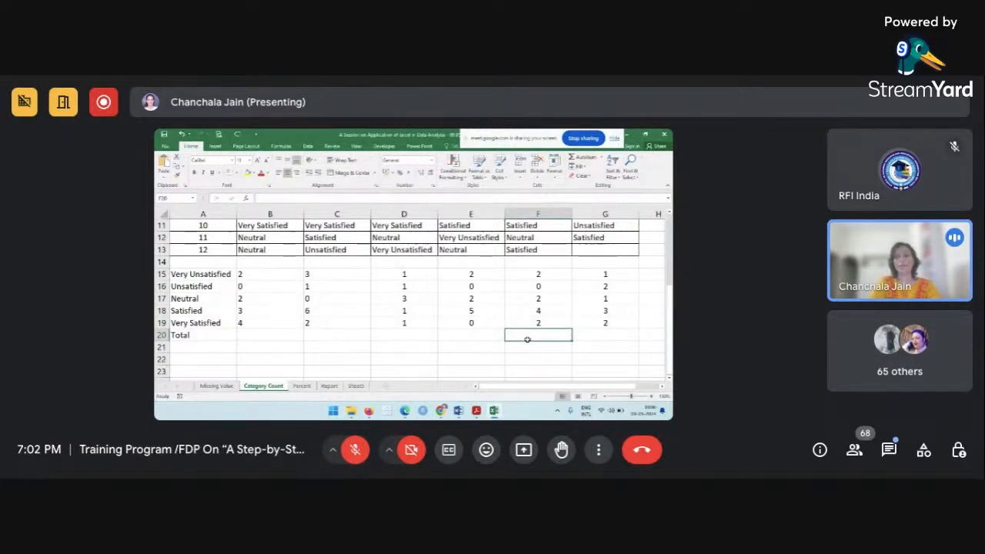
Enter =SUM(B15:B19) in the Total cell B20 and fill the formula across to G20.
{"action": "scroll", "coordinate": [527, 339], "scroll_direction": "up", "scroll_amount": 1}
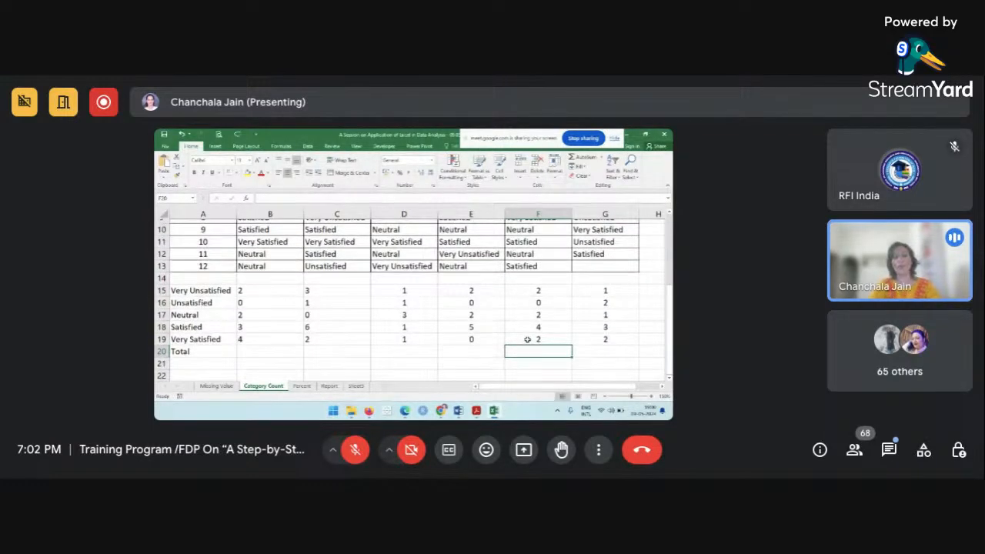
{"action": "scroll", "coordinate": [527, 339], "scroll_direction": "down", "scroll_amount": 1}
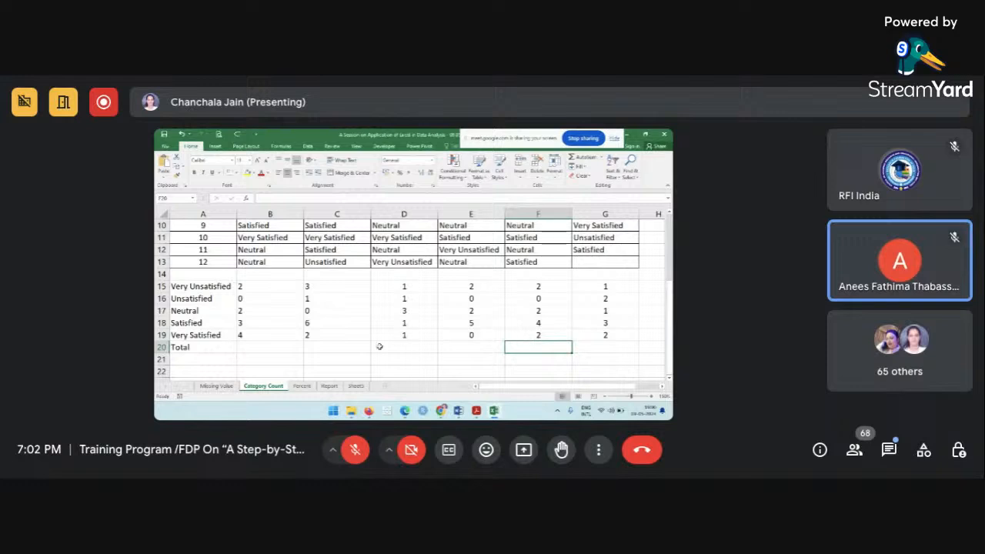
{"action": "left_click", "coordinate": [277, 347]}
{"action": "type", "text": "=s"}
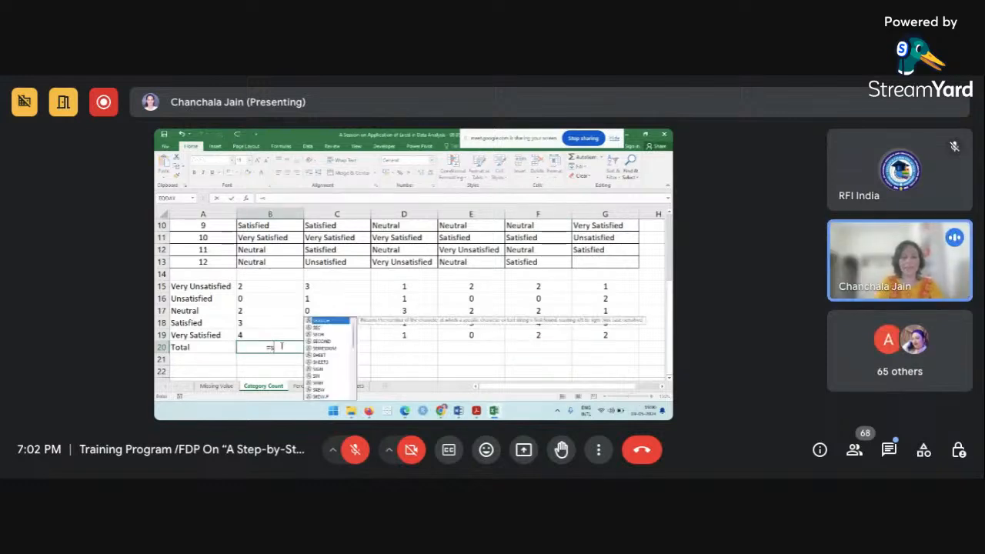
{"action": "type", "text": "um("}
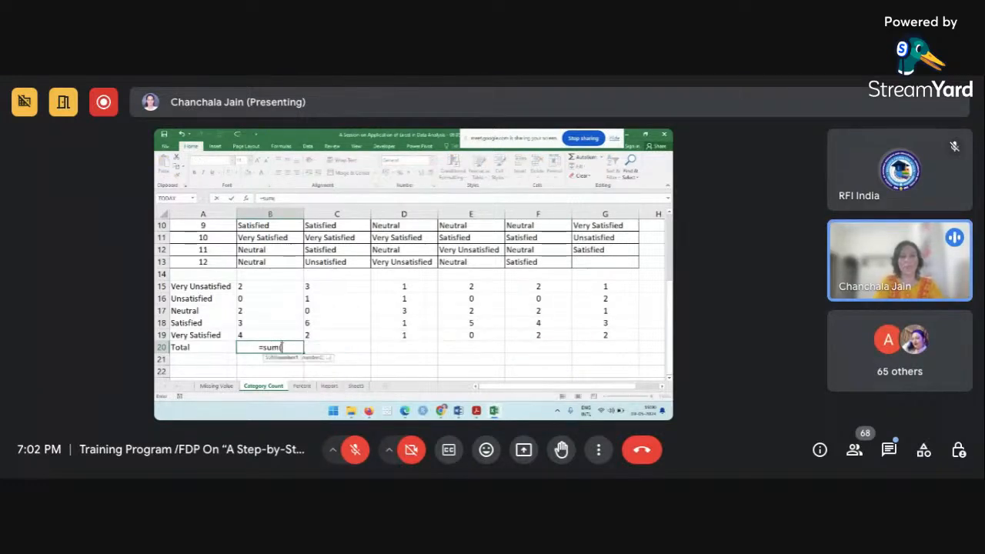
{"action": "left_click_drag", "start_coordinate": [257, 285], "coordinate": [250, 331]}
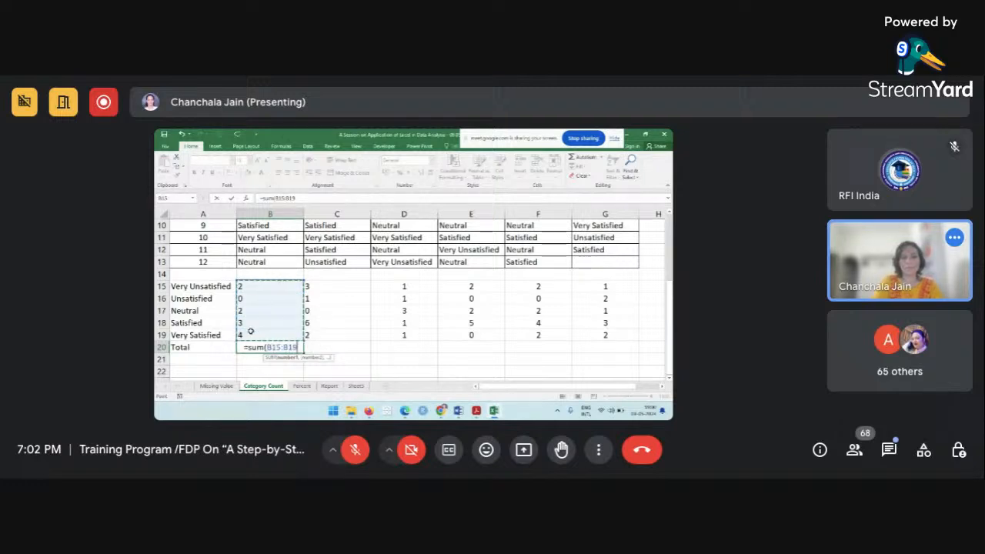
{"action": "type", "text": ")"}
{"action": "key", "text": "Return"}
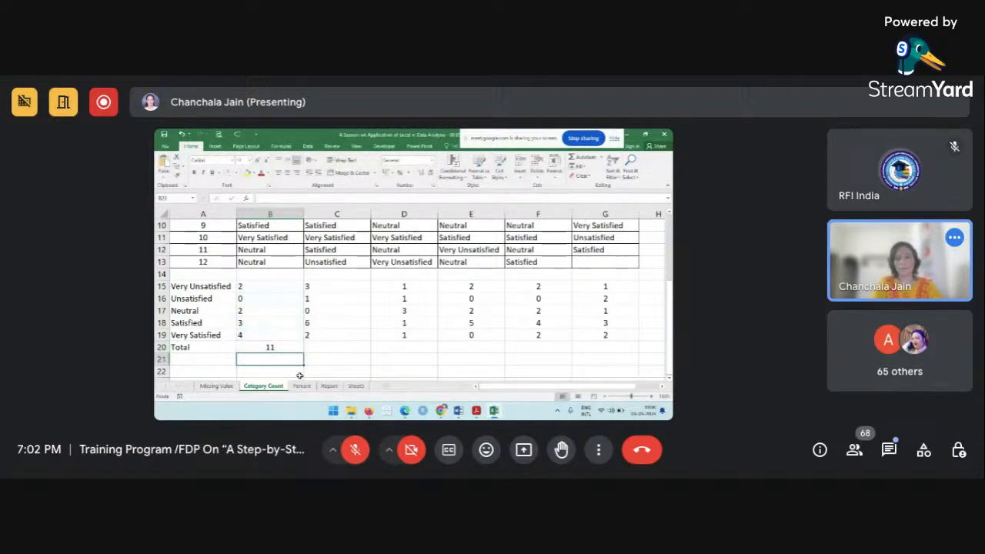
{"action": "left_click", "coordinate": [286, 344]}
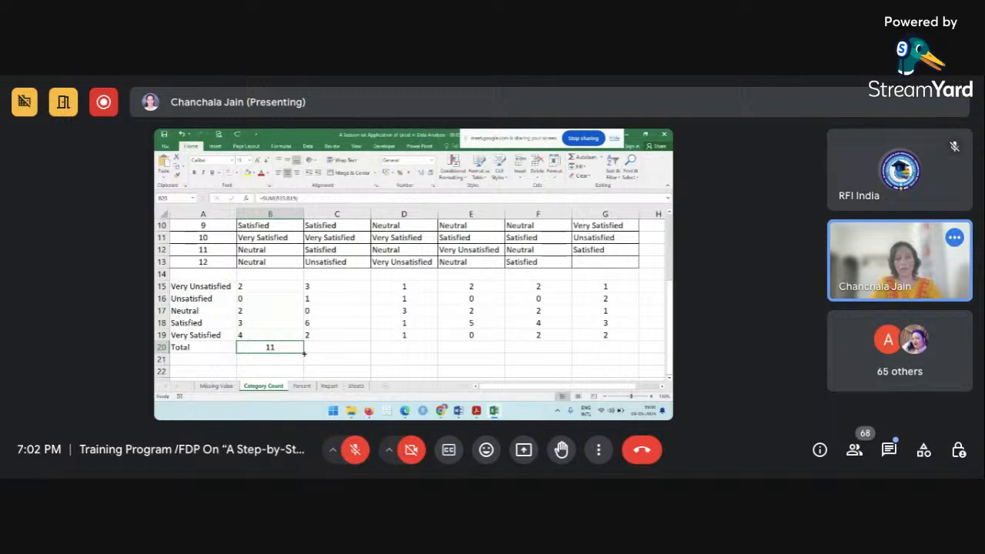
{"action": "left_click_drag", "start_coordinate": [304, 354], "coordinate": [631, 368]}
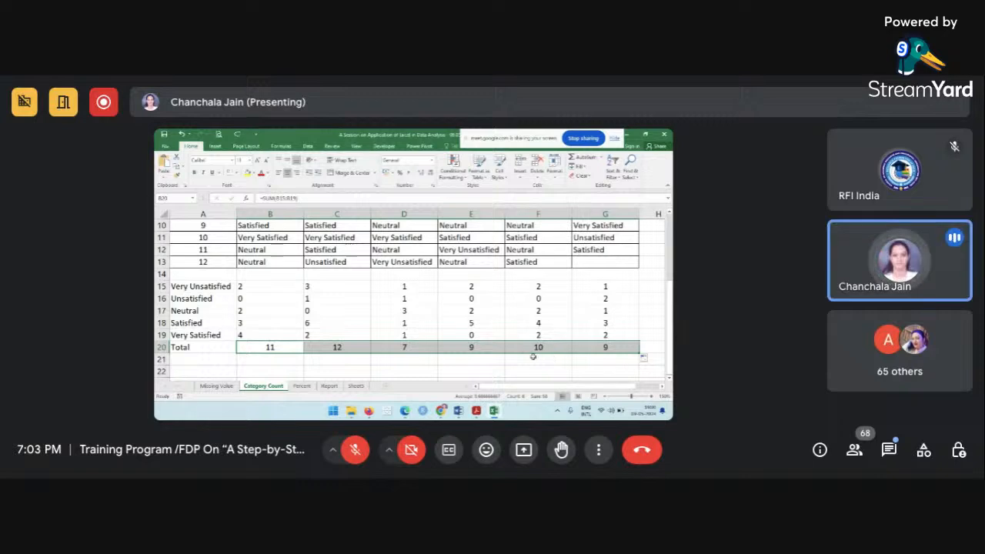
Check the Product 3 total against its responses and inspect the COUNTIF formulas in D15 through D19.
{"action": "left_click", "coordinate": [256, 348]}
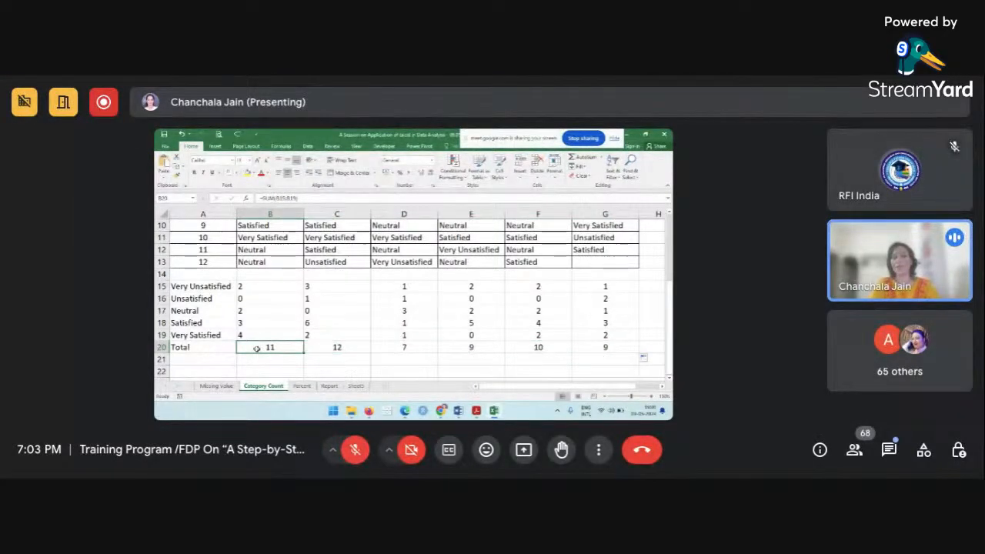
{"action": "left_click", "coordinate": [409, 347]}
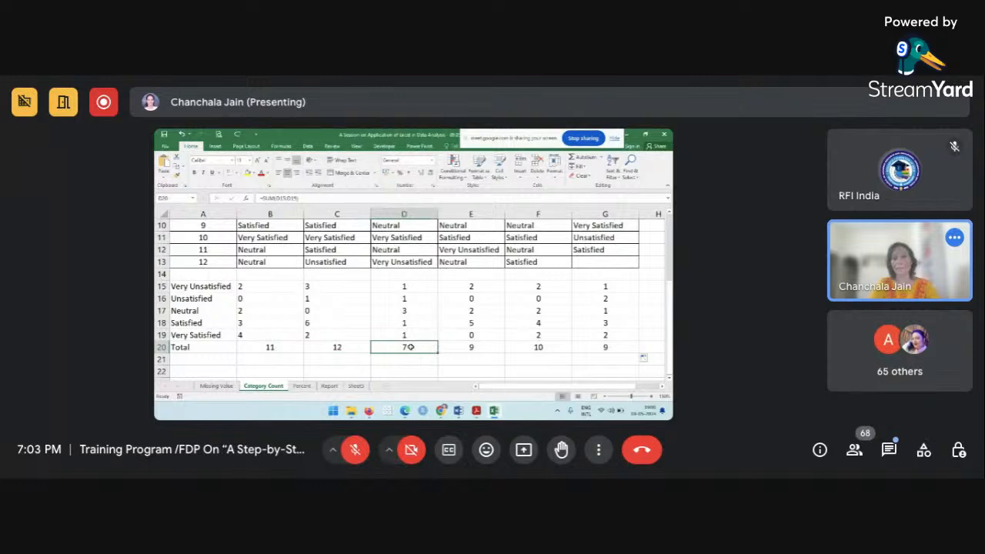
{"action": "scroll", "coordinate": [420, 298], "scroll_direction": "up", "scroll_amount": 3}
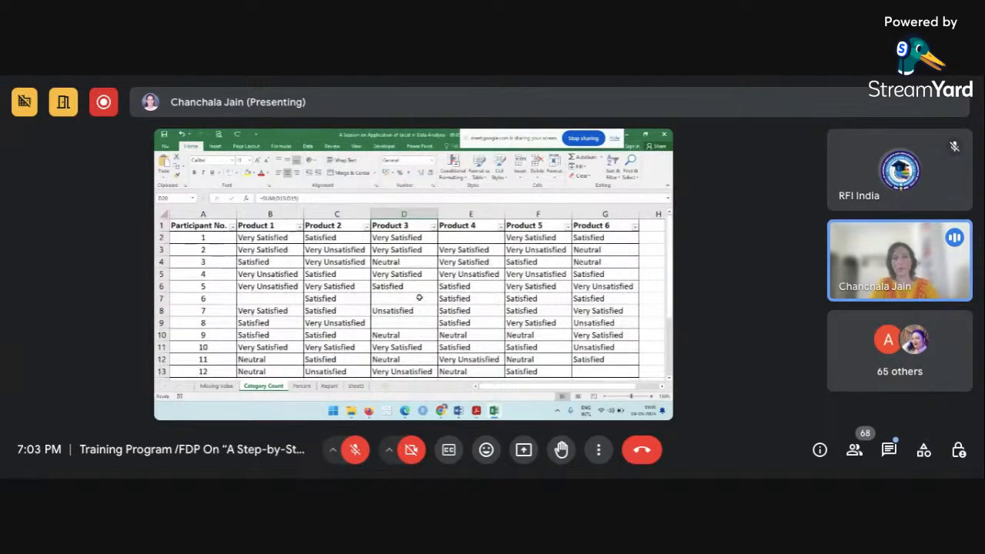
{"action": "scroll", "coordinate": [420, 298], "scroll_direction": "down", "scroll_amount": 4}
{"action": "left_click_drag", "start_coordinate": [408, 261], "coordinate": [410, 307]}
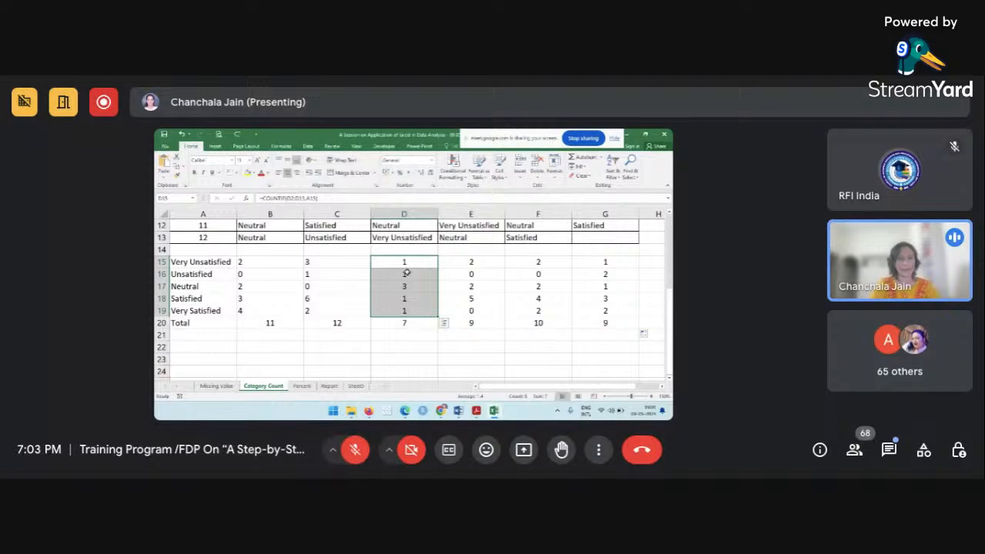
{"action": "left_click", "coordinate": [406, 273]}
{"action": "left_click", "coordinate": [405, 287]}
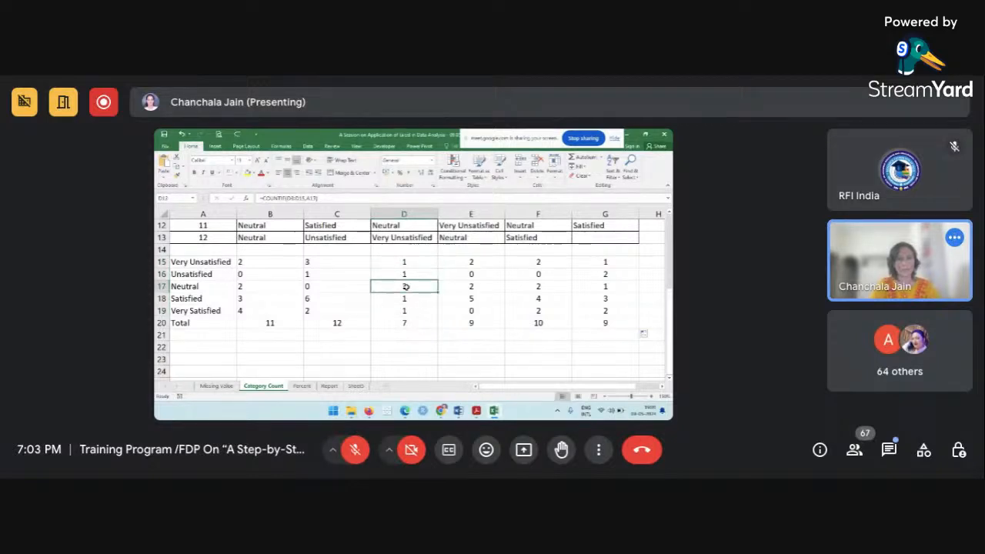
{"action": "left_click", "coordinate": [407, 298]}
{"action": "left_click", "coordinate": [407, 310]}
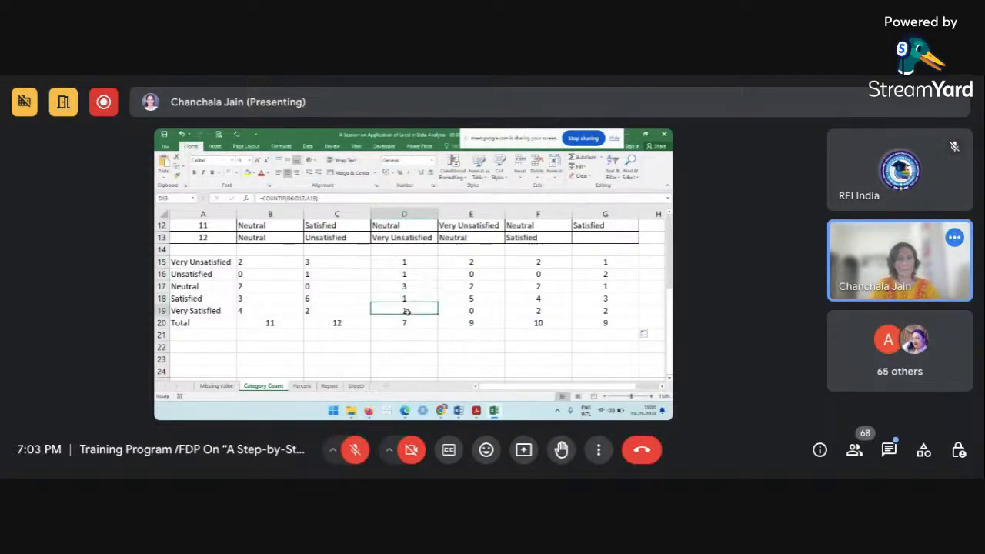
Compare the D15 formula and the D20 total with the Product 3 response list in D2:D13.
{"action": "left_click", "coordinate": [406, 263]}
{"action": "scroll", "coordinate": [406, 263], "scroll_direction": "up", "scroll_amount": 4}
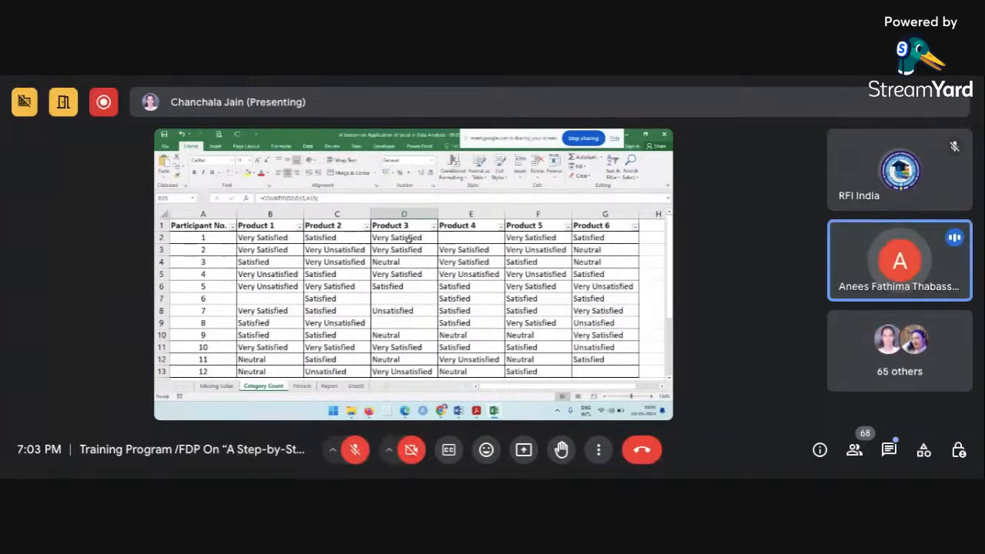
{"action": "scroll", "coordinate": [405, 286], "scroll_direction": "down", "scroll_amount": 4}
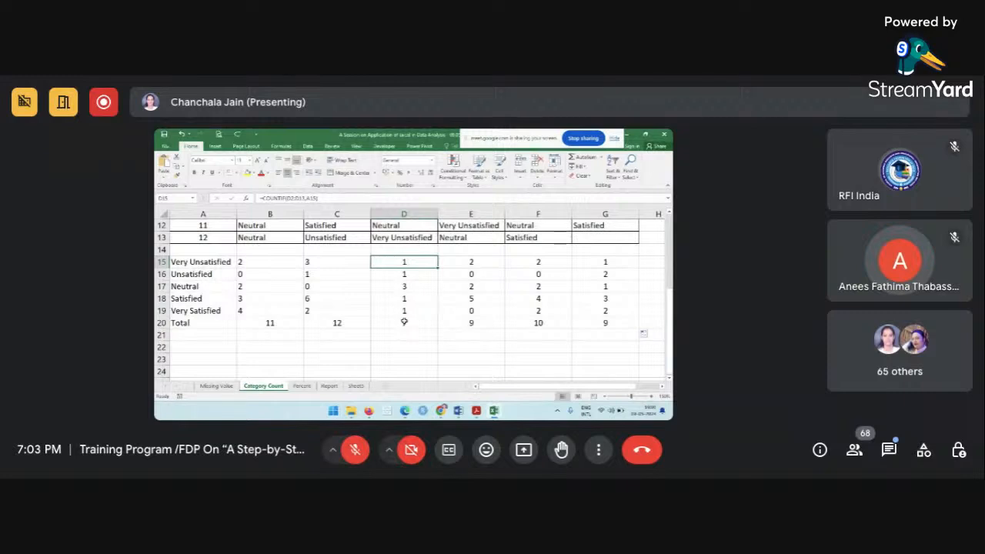
{"action": "left_click", "coordinate": [404, 322]}
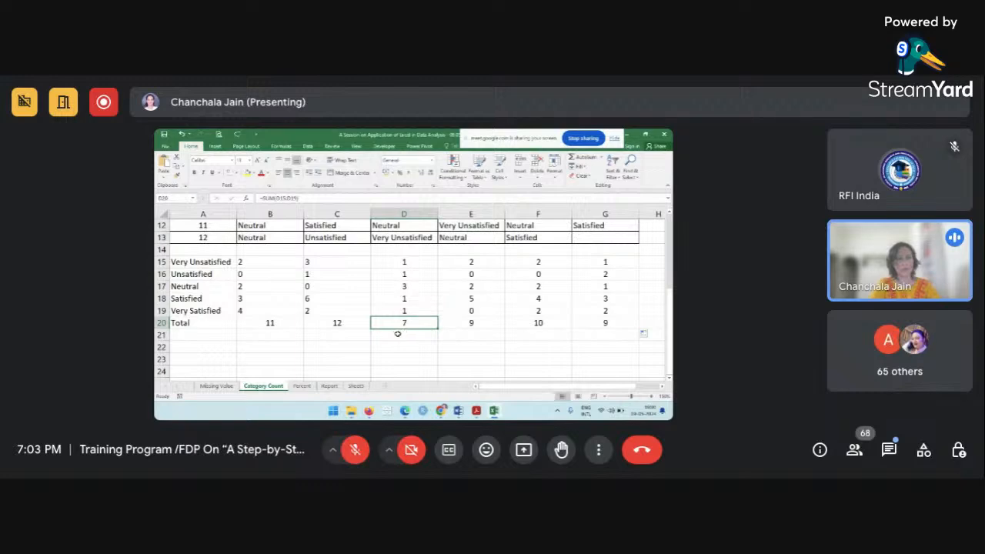
{"action": "scroll", "coordinate": [412, 320], "scroll_direction": "up", "scroll_amount": 4}
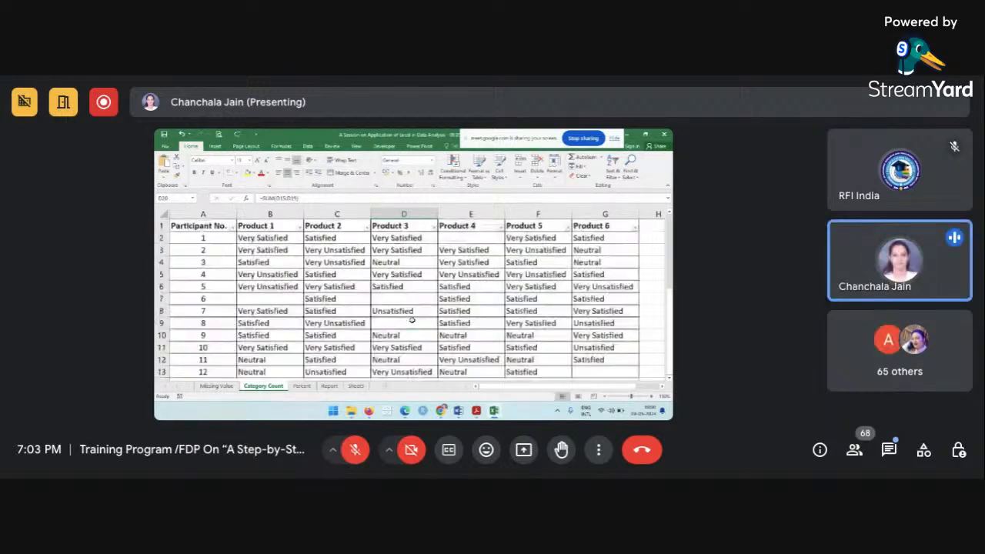
{"action": "scroll", "coordinate": [410, 320], "scroll_direction": "down", "scroll_amount": 3}
{"action": "left_click", "coordinate": [407, 300]}
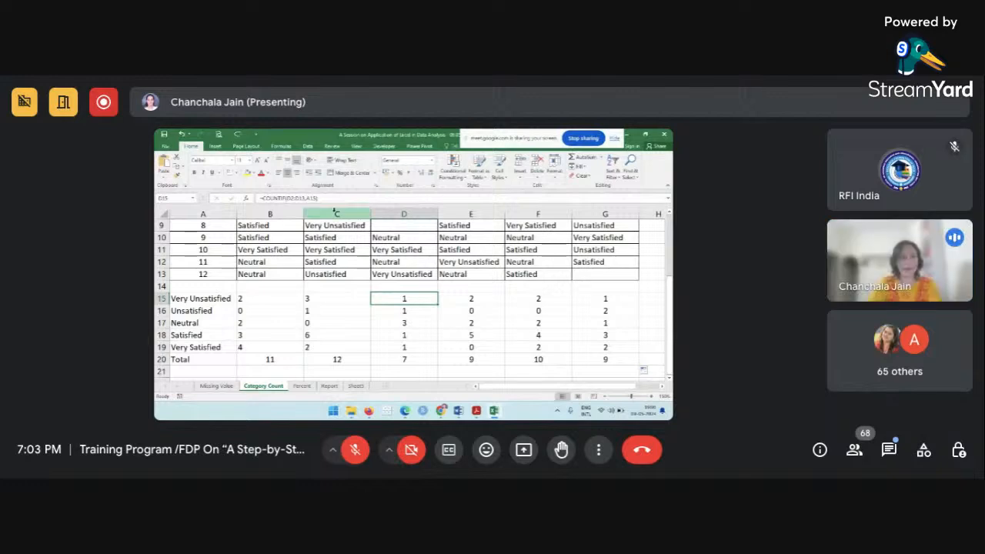
Make the COUNTIF range in D15 absolute as $D$2:$D$13 and refill the formula down through D19.
{"action": "left_click", "coordinate": [297, 199]}
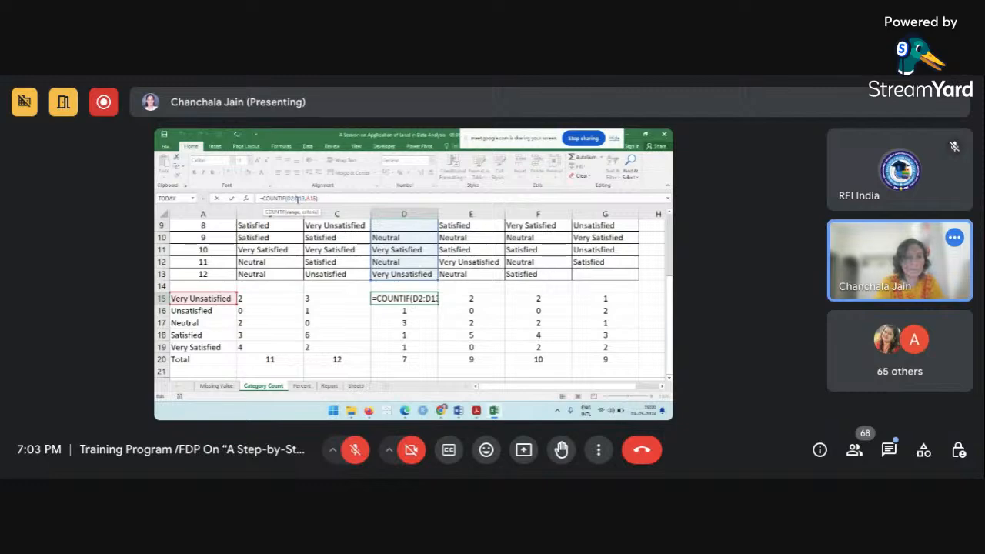
{"action": "key", "text": "F4"}
{"action": "left_click", "coordinate": [293, 198]}
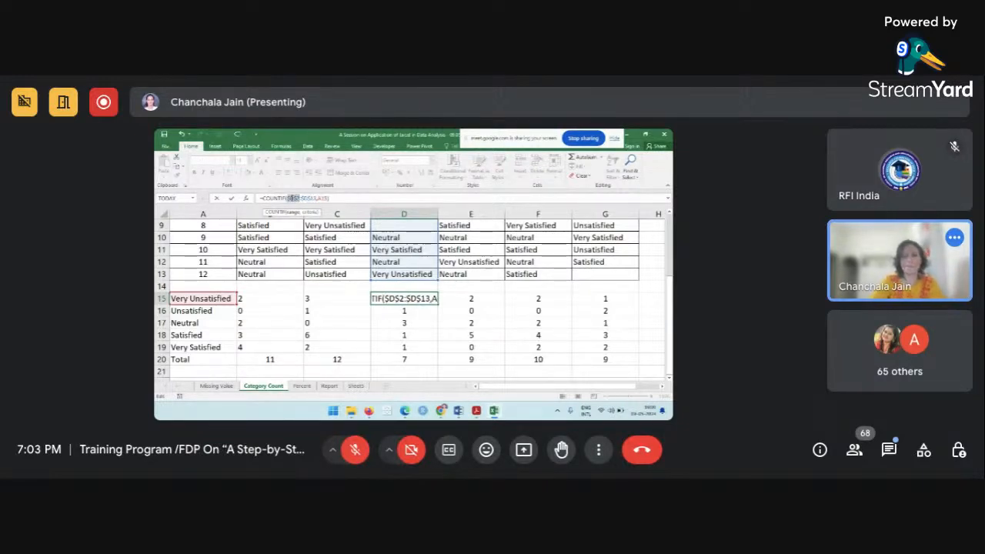
{"action": "key", "text": "Return"}
{"action": "left_click", "coordinate": [401, 297]}
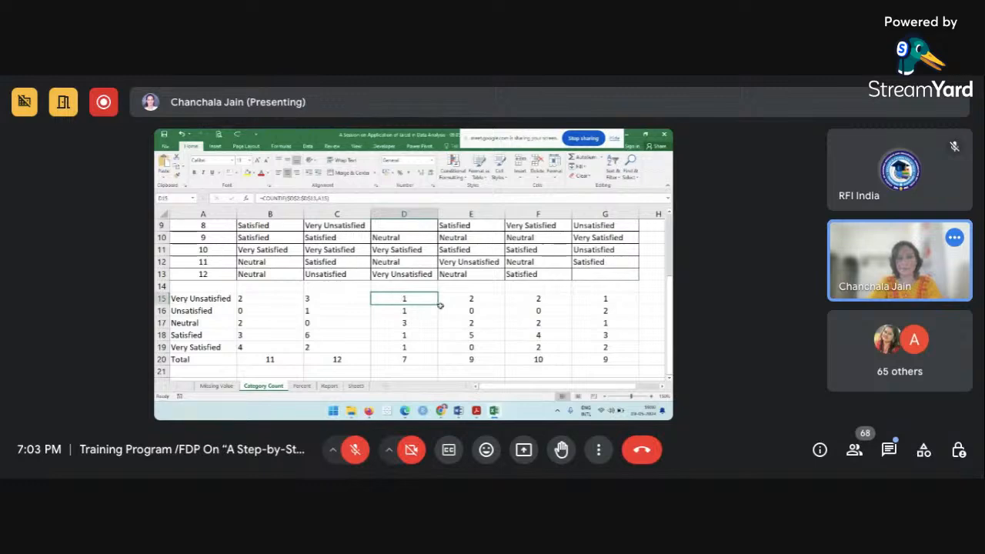
{"action": "left_click_drag", "start_coordinate": [437, 305], "coordinate": [433, 351]}
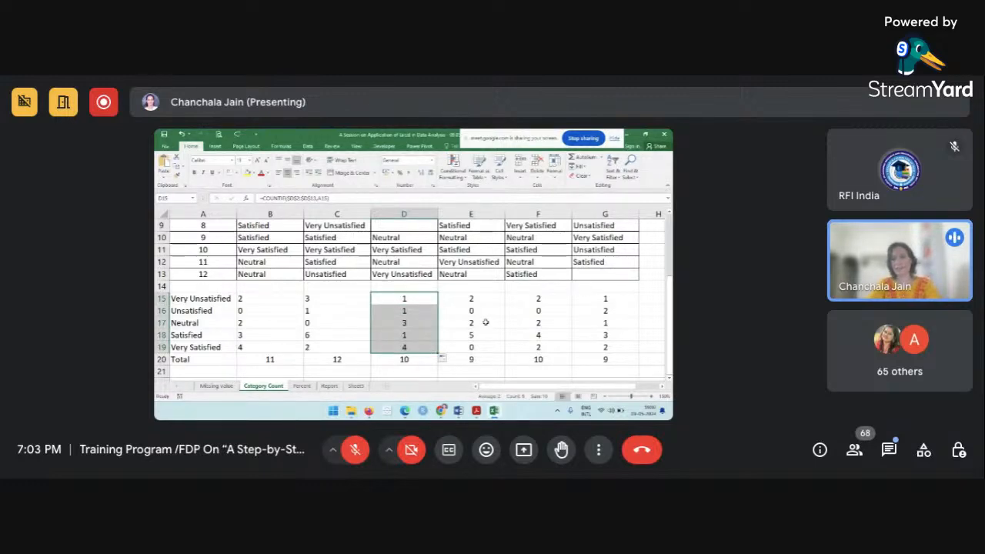
{"action": "scroll", "coordinate": [465, 308], "scroll_direction": "up", "scroll_amount": 3}
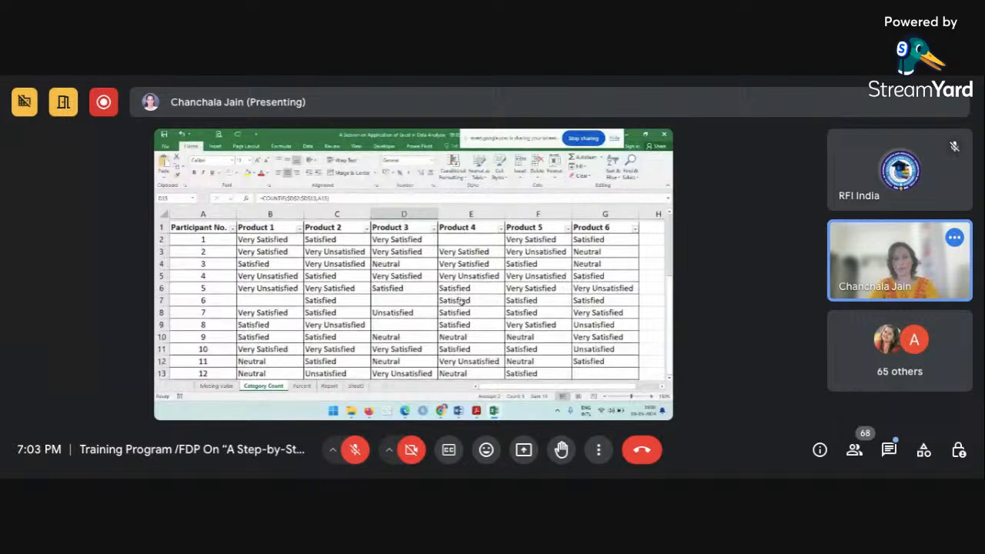
{"action": "scroll", "coordinate": [454, 300], "scroll_direction": "down", "scroll_amount": 3}
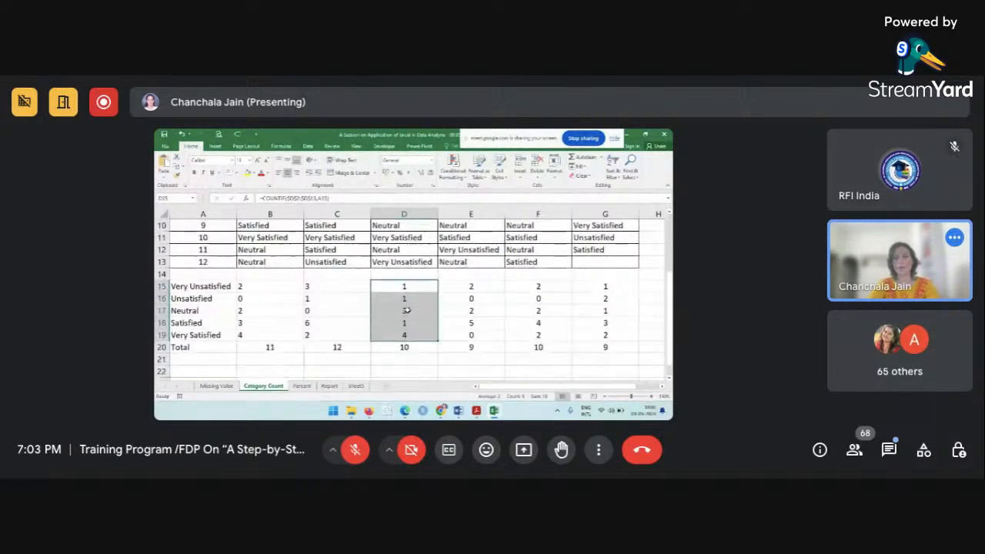
{"action": "scroll", "coordinate": [472, 287], "scroll_direction": "up", "scroll_amount": 3}
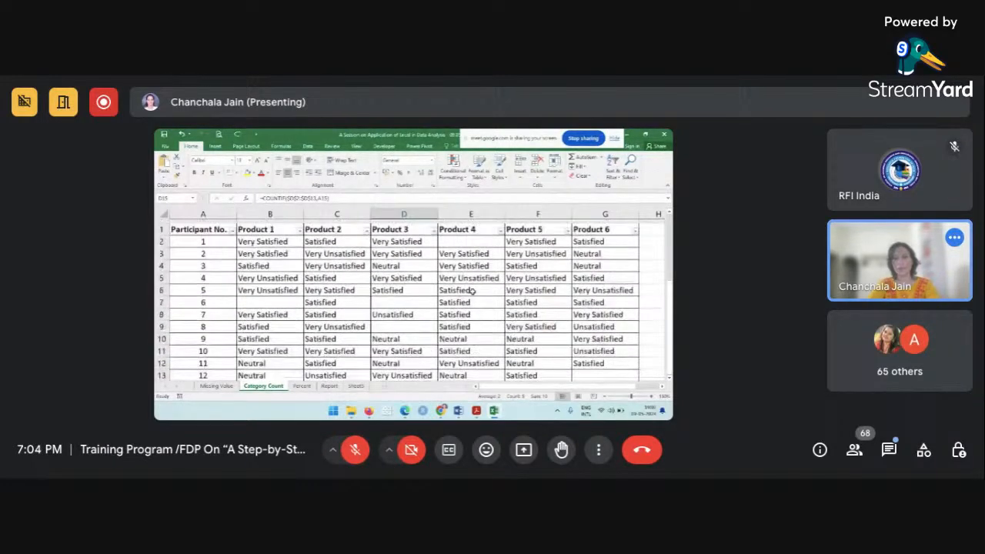
Lock the Product 4 COUNTIF range in E15 as $E$2:$E$13 and copy the formula down through E19.
{"action": "scroll", "coordinate": [472, 288], "scroll_direction": "down", "scroll_amount": 1}
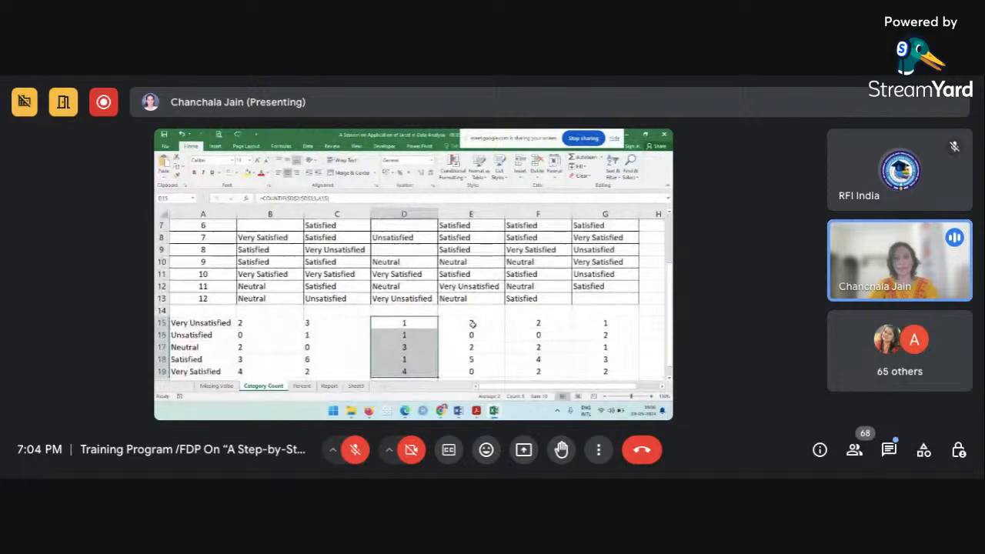
{"action": "left_click", "coordinate": [471, 324]}
{"action": "left_click", "coordinate": [299, 199]}
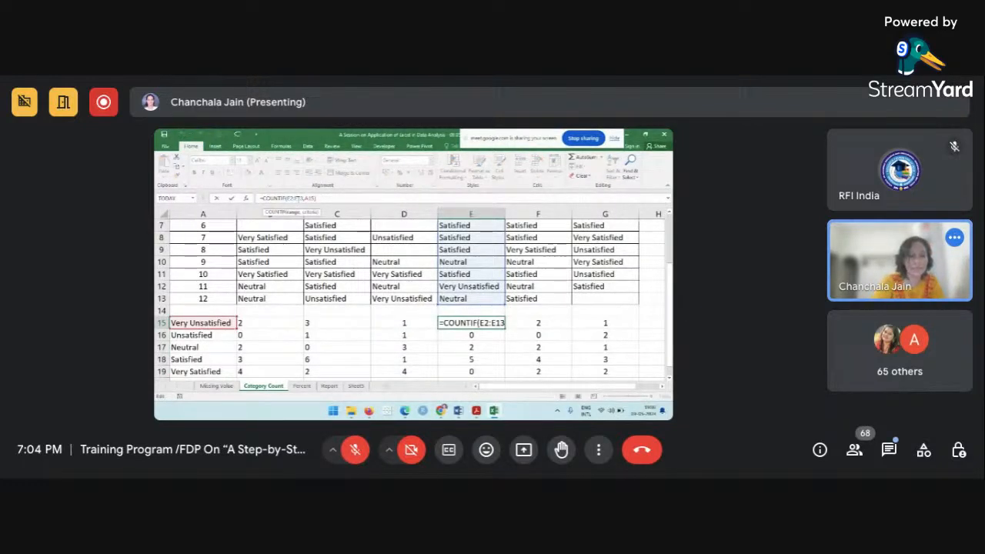
{"action": "key", "text": "F4"}
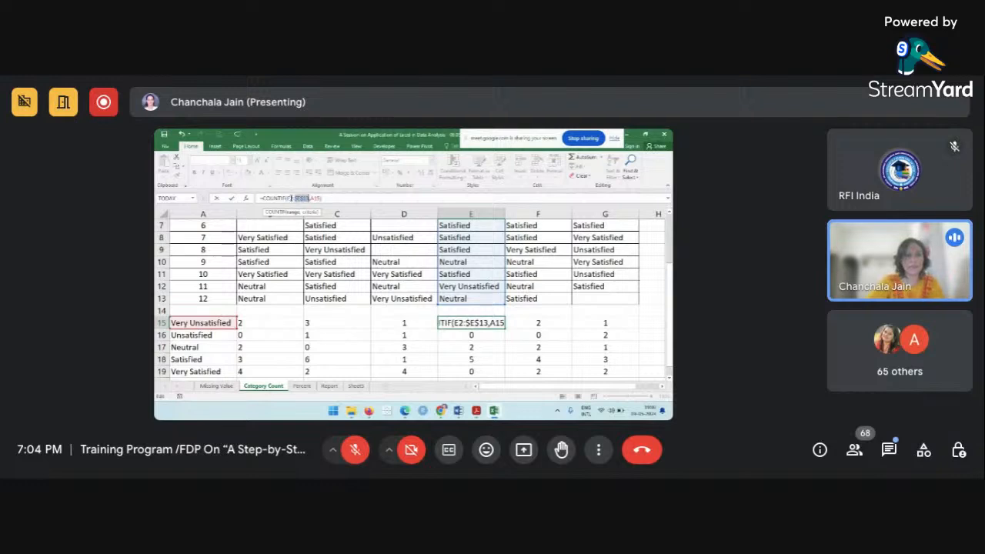
{"action": "left_click", "coordinate": [290, 199]}
{"action": "key", "text": "F4"}
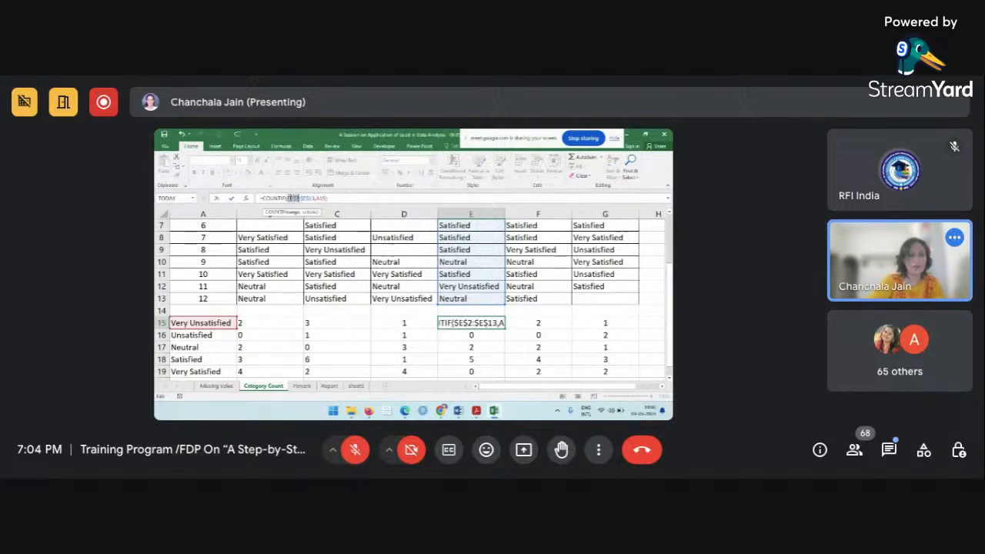
{"action": "key", "text": "Return"}
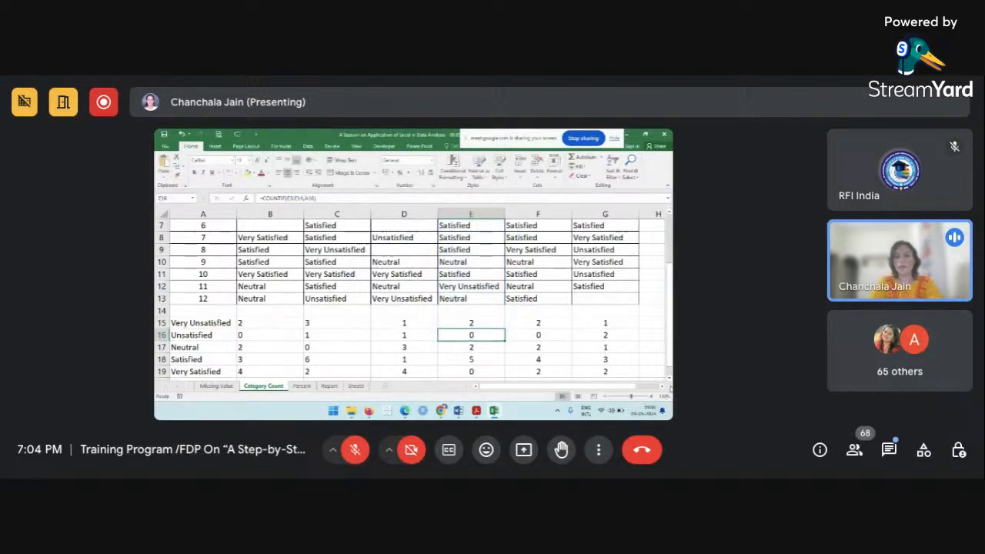
{"action": "left_click", "coordinate": [479, 327]}
{"action": "scroll", "coordinate": [478, 321], "scroll_direction": "down", "scroll_amount": 1}
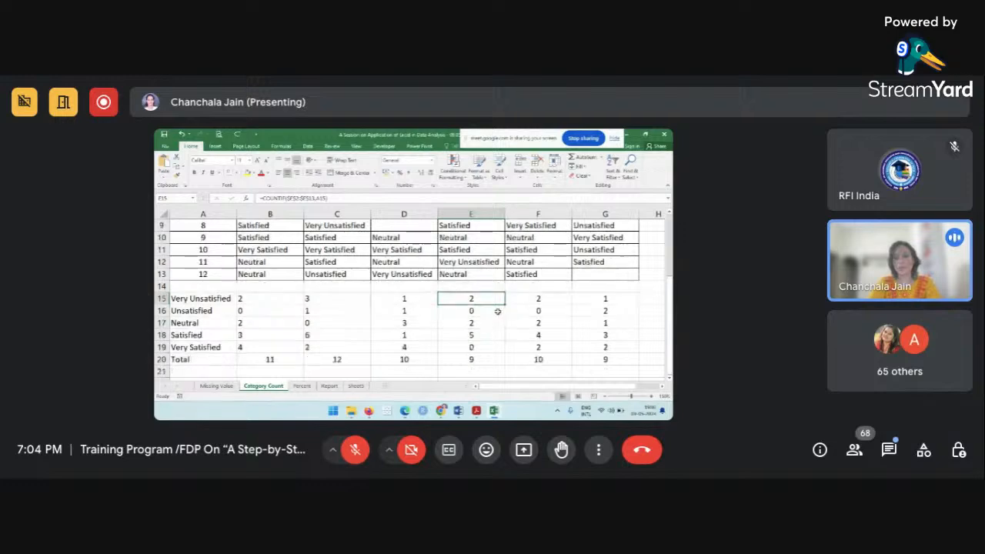
{"action": "left_click_drag", "start_coordinate": [505, 305], "coordinate": [501, 352]}
{"action": "scroll", "coordinate": [534, 314], "scroll_direction": "up", "scroll_amount": 3}
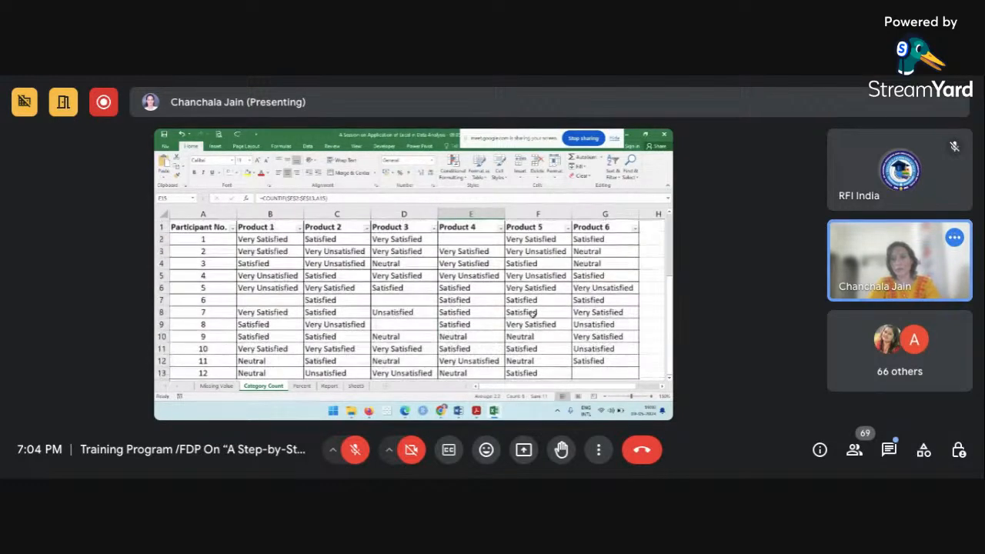
Change the Product 5 range in F15 to the absolute reference $F$2:$F$13 and fill the formula down through F19.
{"action": "scroll", "coordinate": [535, 311], "scroll_direction": "down", "scroll_amount": 2}
{"action": "left_click", "coordinate": [535, 311]}
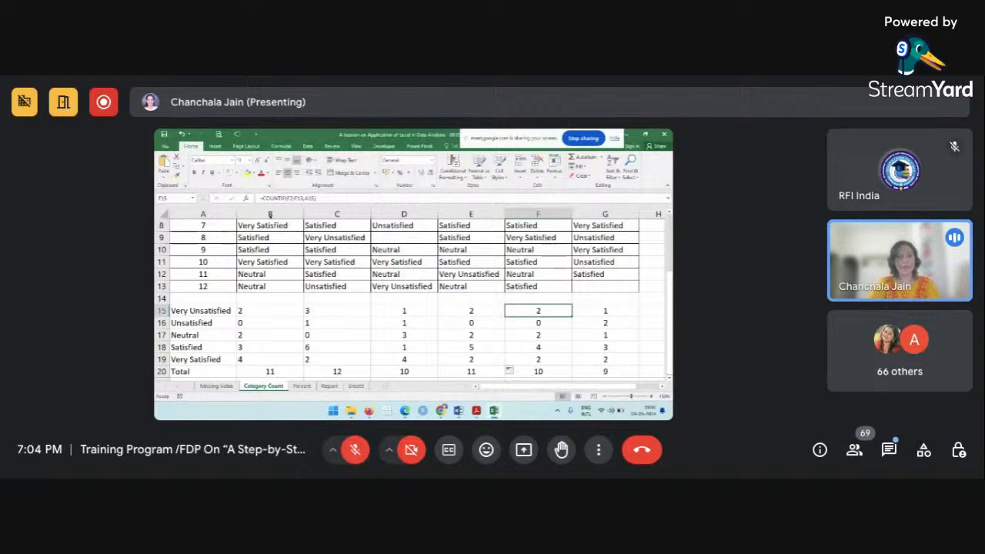
{"action": "left_click", "coordinate": [292, 198]}
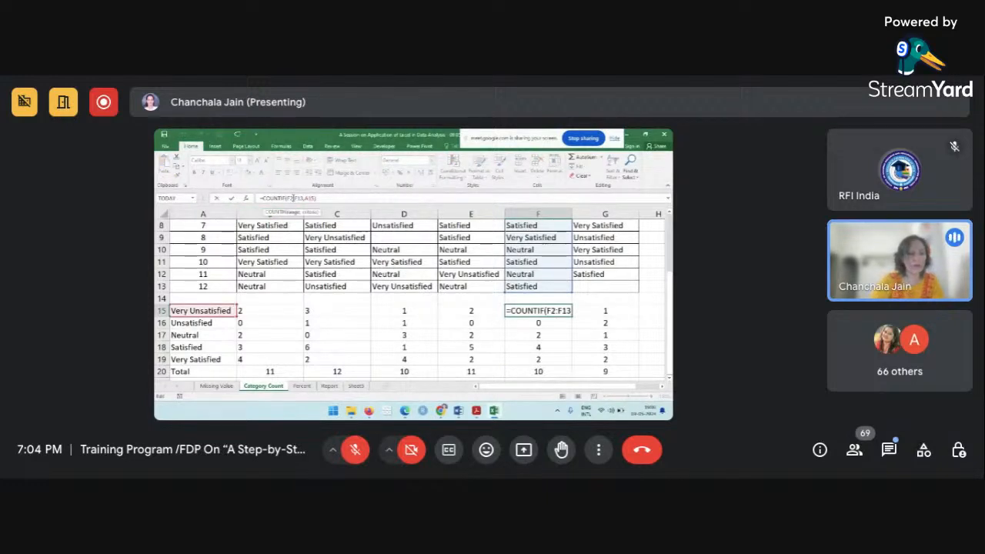
{"action": "key", "text": "F4"}
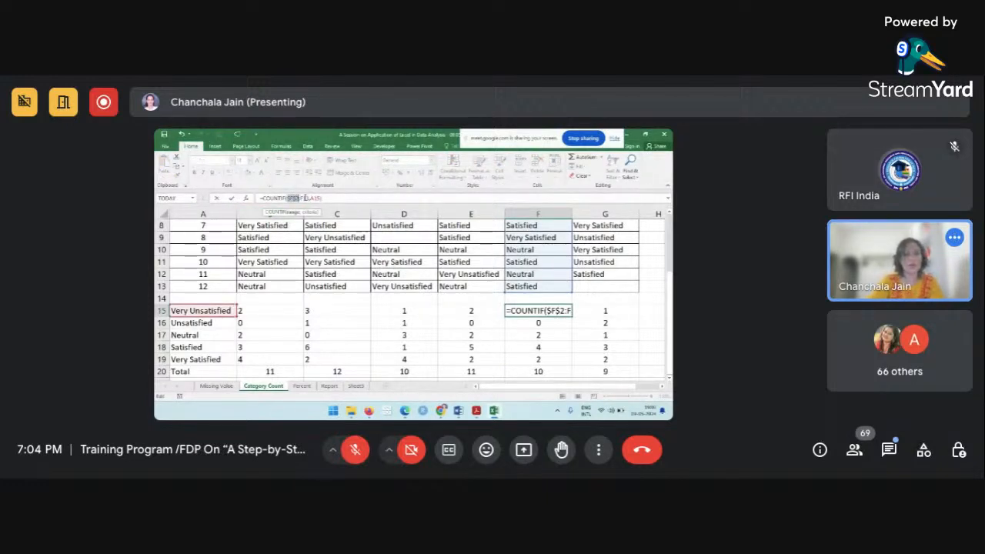
{"action": "key", "text": "F4"}
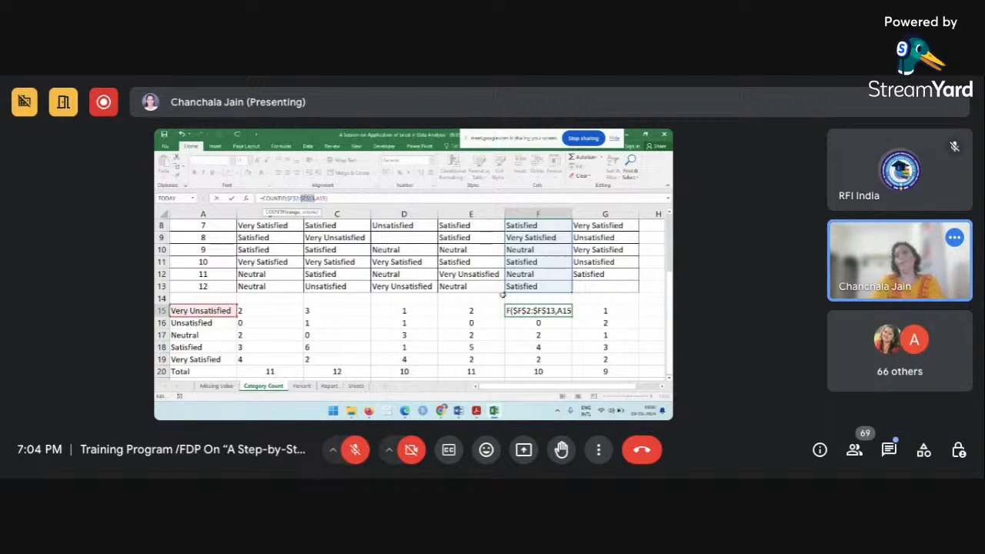
{"action": "key", "text": "Return"}
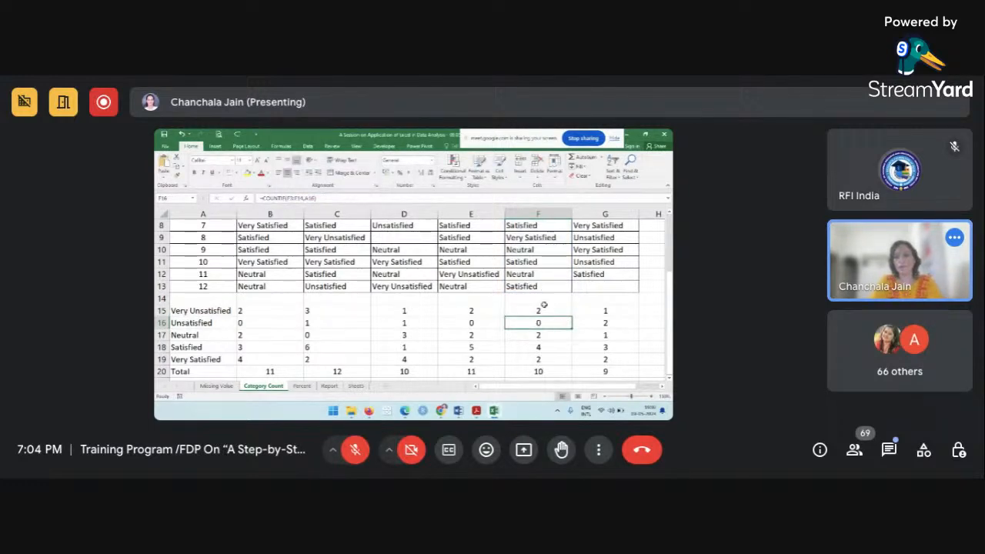
{"action": "left_click", "coordinate": [545, 308]}
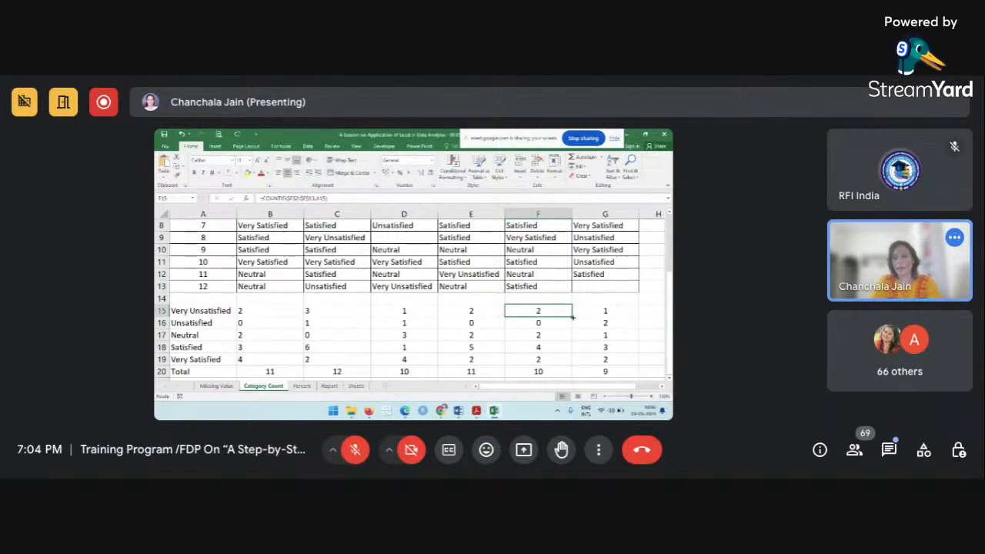
{"action": "left_click_drag", "start_coordinate": [572, 315], "coordinate": [572, 365]}
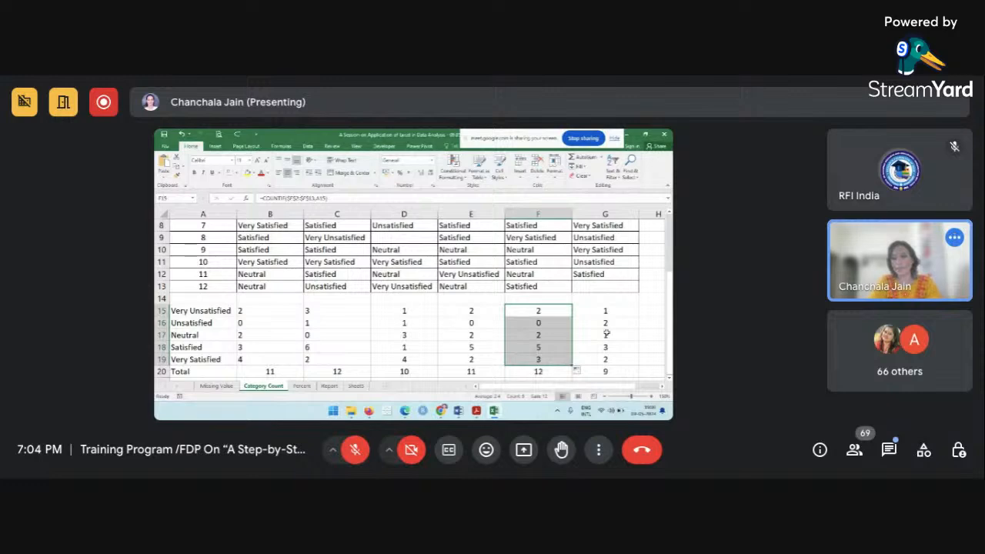
{"action": "scroll", "coordinate": [606, 333], "scroll_direction": "up", "scroll_amount": 3}
Fix the Product 6 COUNTIF range in G15 as $G$2:$G$13 and extend the formula down through G19.
{"action": "scroll", "coordinate": [606, 333], "scroll_direction": "down", "scroll_amount": 2}
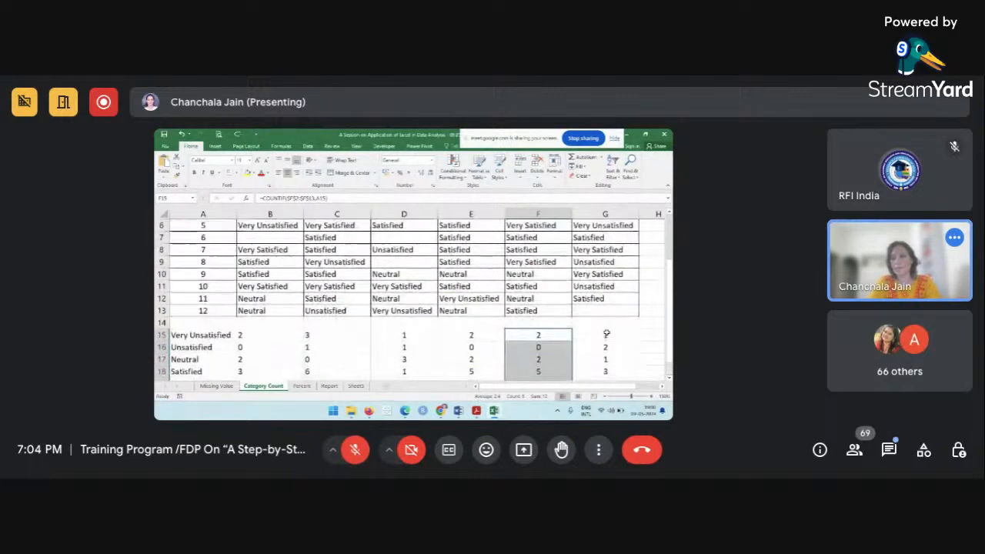
{"action": "left_click", "coordinate": [606, 333]}
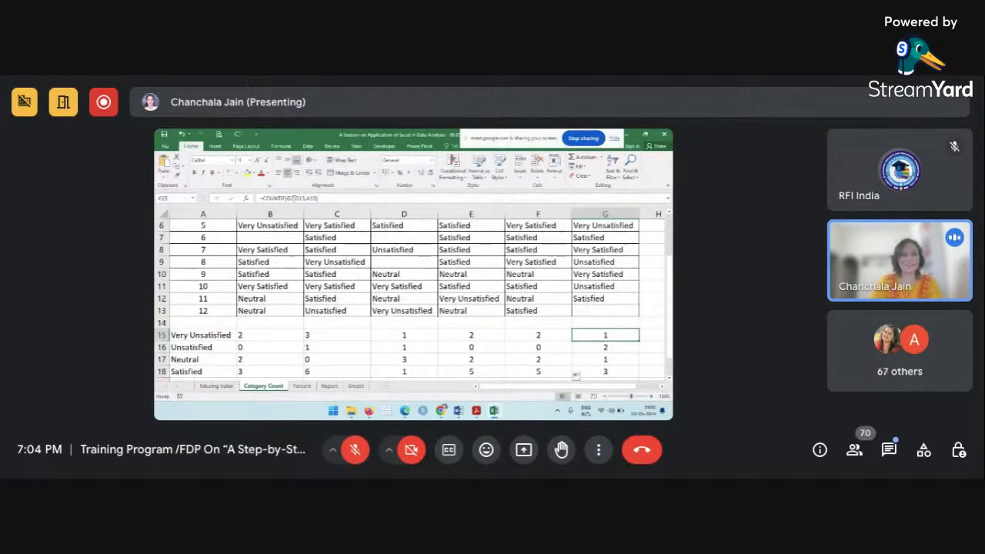
{"action": "key", "text": "F2"}
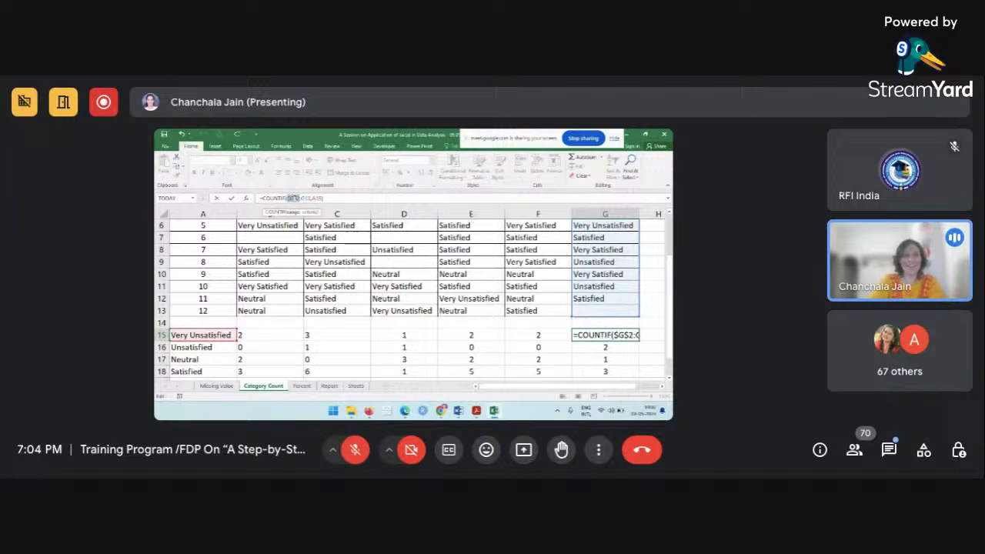
{"action": "left_click", "coordinate": [308, 199]}
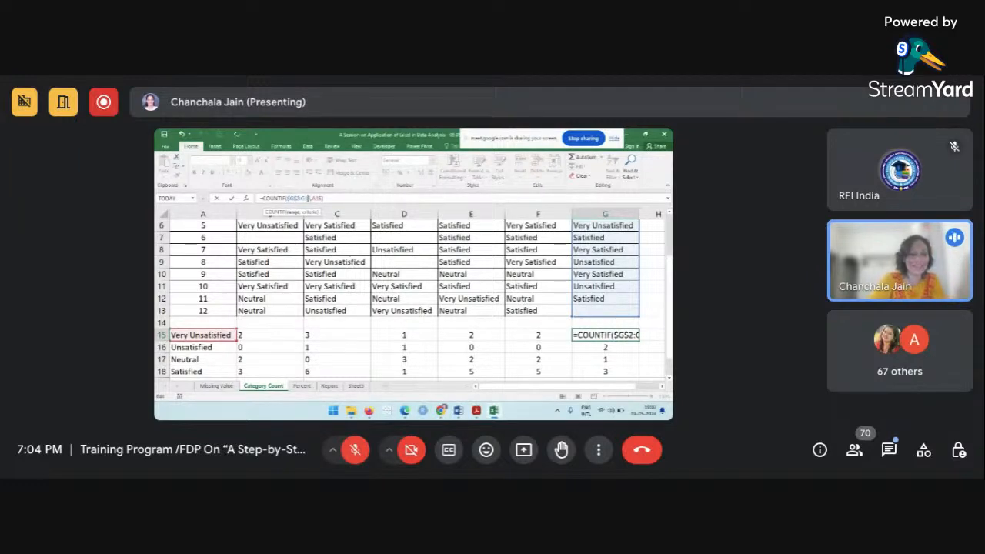
{"action": "key", "text": "F4"}
{"action": "key", "text": "Return"}
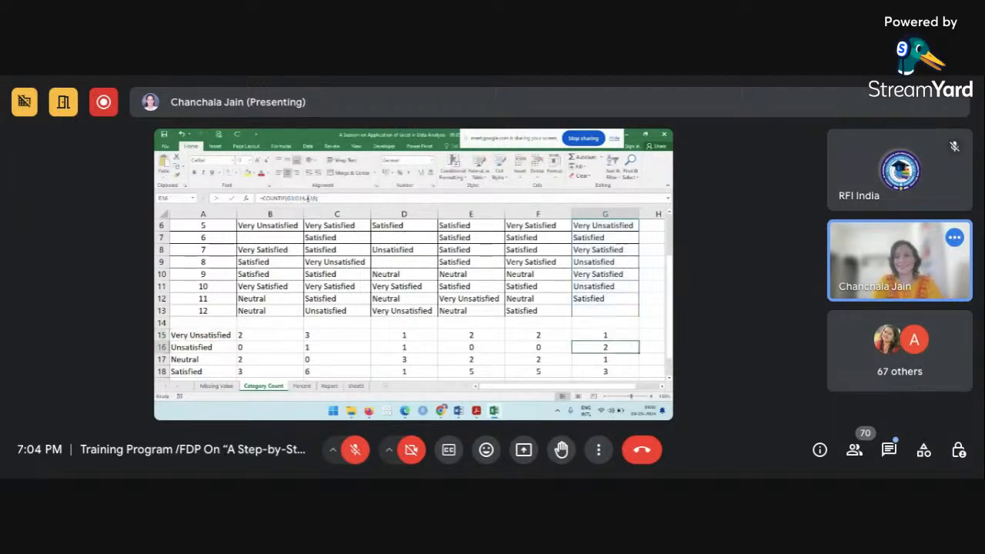
{"action": "scroll", "coordinate": [469, 310], "scroll_direction": "down", "scroll_amount": 1}
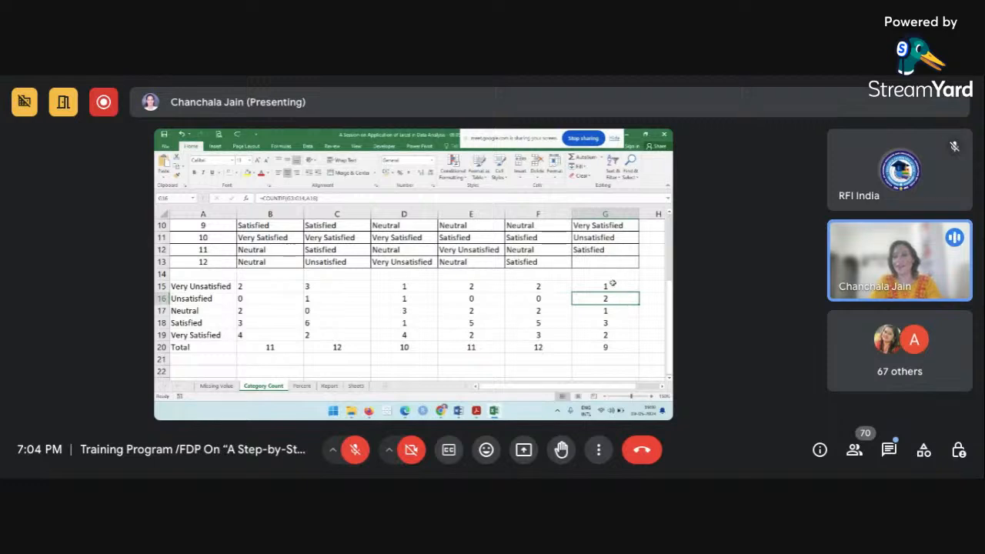
{"action": "left_click", "coordinate": [614, 285]}
{"action": "left_click_drag", "start_coordinate": [639, 292], "coordinate": [639, 343]}
{"action": "left_click", "coordinate": [550, 370]}
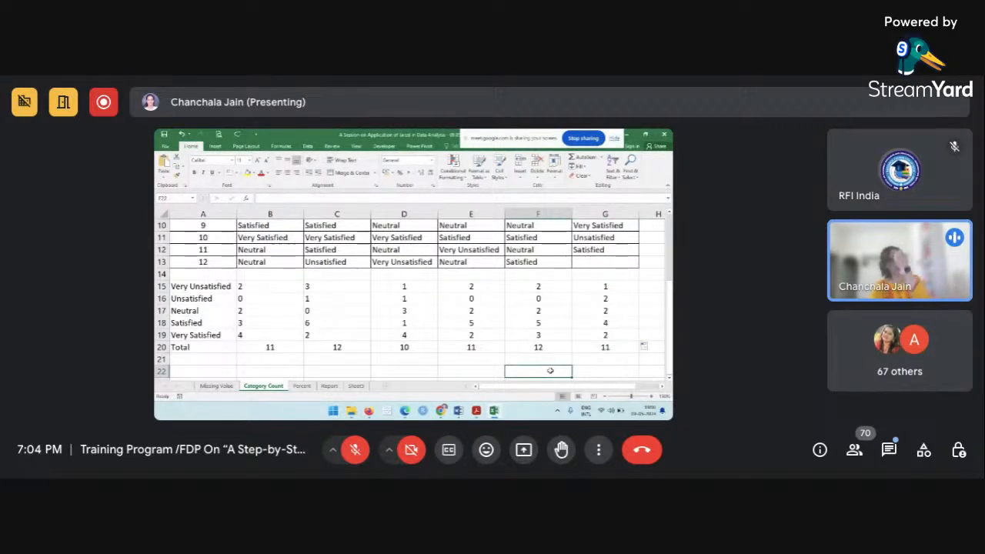
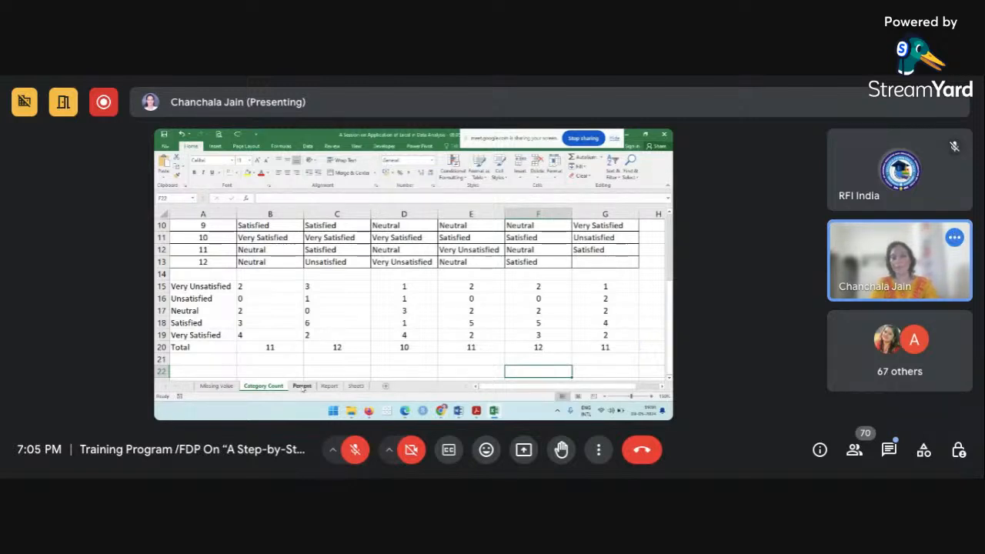
Open the Percent sheet and compare its category counts and totals in B15:G20 with those on Category Count.
{"action": "left_click", "coordinate": [302, 387]}
{"action": "left_click", "coordinate": [319, 284]}
{"action": "scroll", "coordinate": [319, 284], "scroll_direction": "up", "scroll_amount": 3}
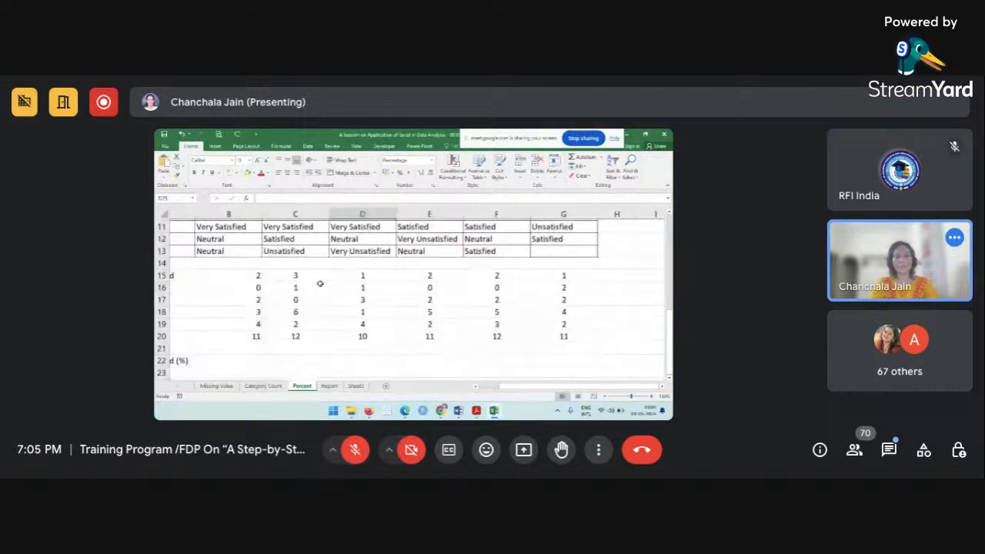
{"action": "scroll", "coordinate": [308, 279], "scroll_direction": "left", "scroll_amount": 2}
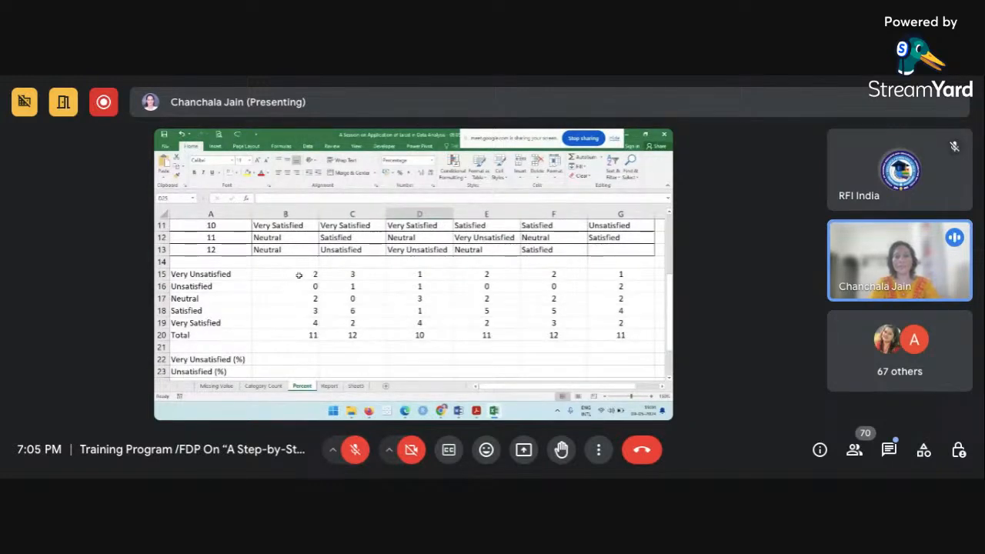
{"action": "mouse_move", "coordinate": [299, 275]}
{"action": "left_mouse_down"}
{"action": "mouse_move", "coordinate": [552, 341]}
{"action": "mouse_move", "coordinate": [618, 334]}
{"action": "left_mouse_up"}
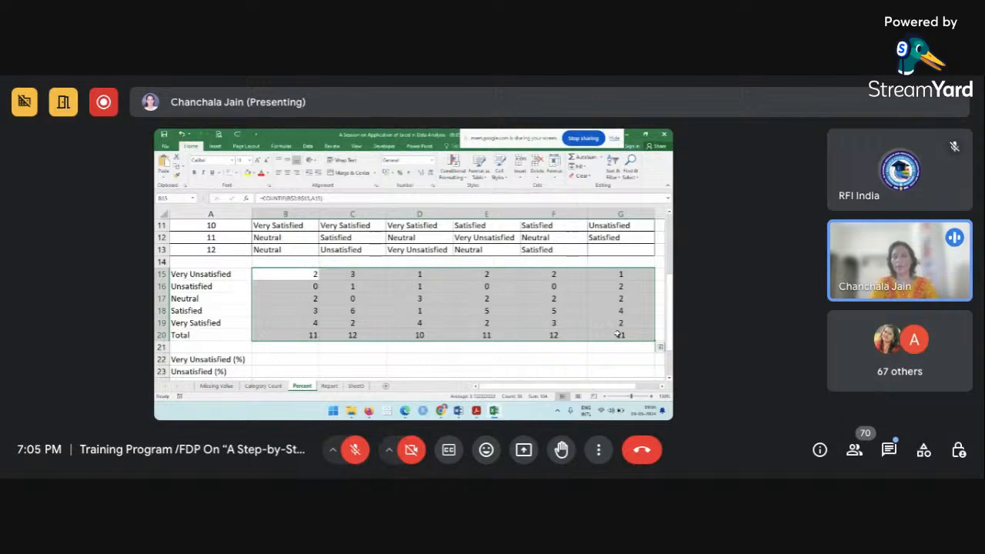
{"action": "left_click", "coordinate": [263, 386]}
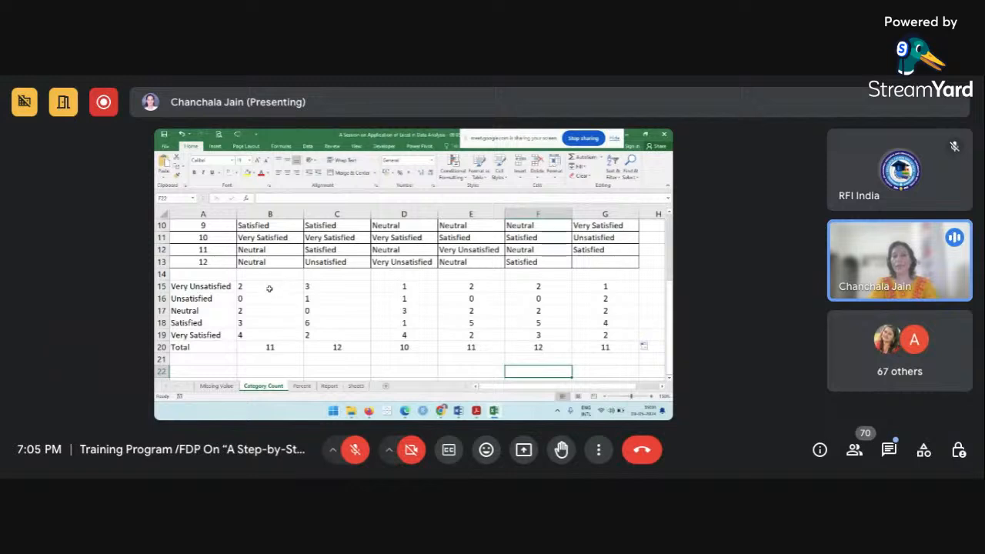
{"action": "left_click", "coordinate": [302, 387]}
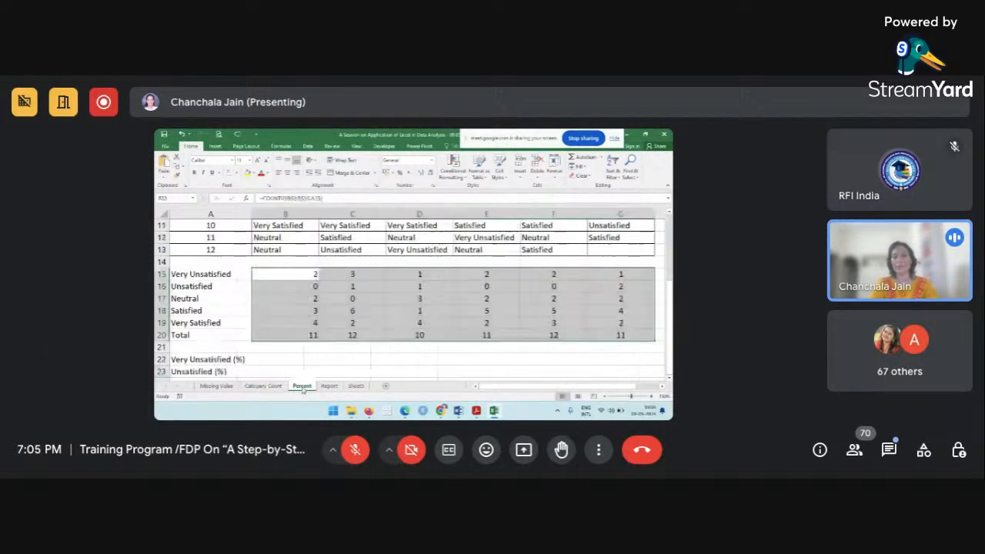
{"action": "left_click", "coordinate": [303, 298]}
{"action": "left_click", "coordinate": [453, 310]}
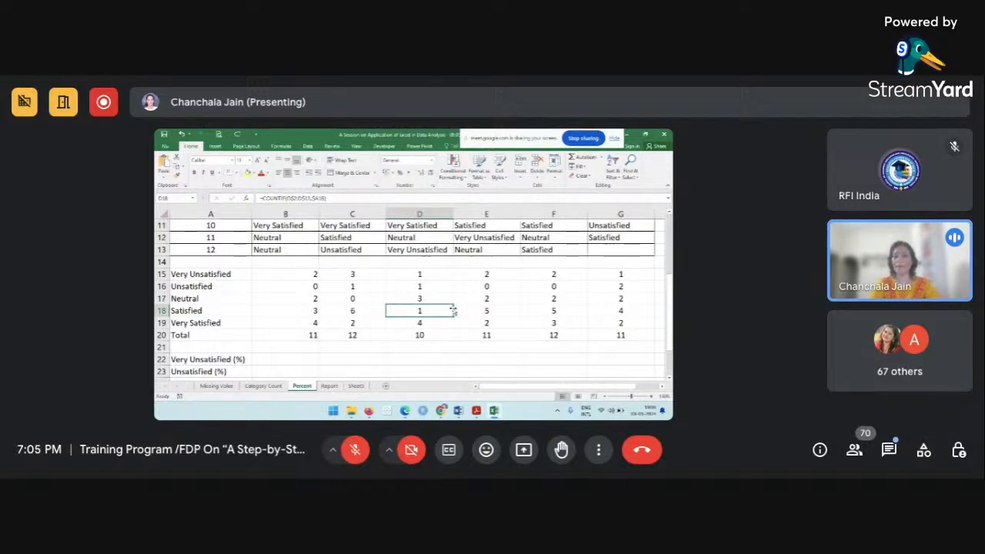
Calculate Product 1's Very Unsatisfied percentage in B22 with the formula =B15/B20.
{"action": "scroll", "coordinate": [452, 310], "scroll_direction": "down", "scroll_amount": 1}
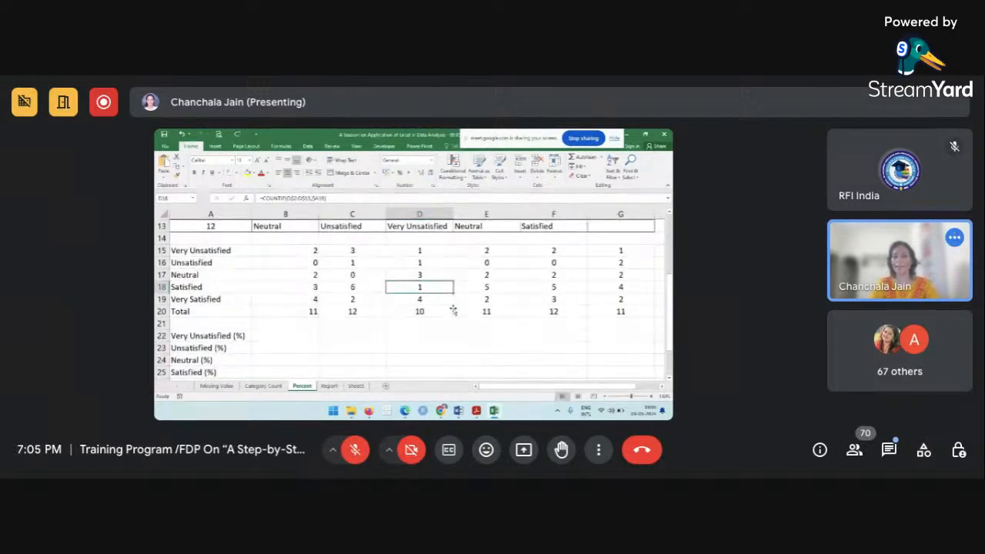
{"action": "left_click", "coordinate": [304, 334]}
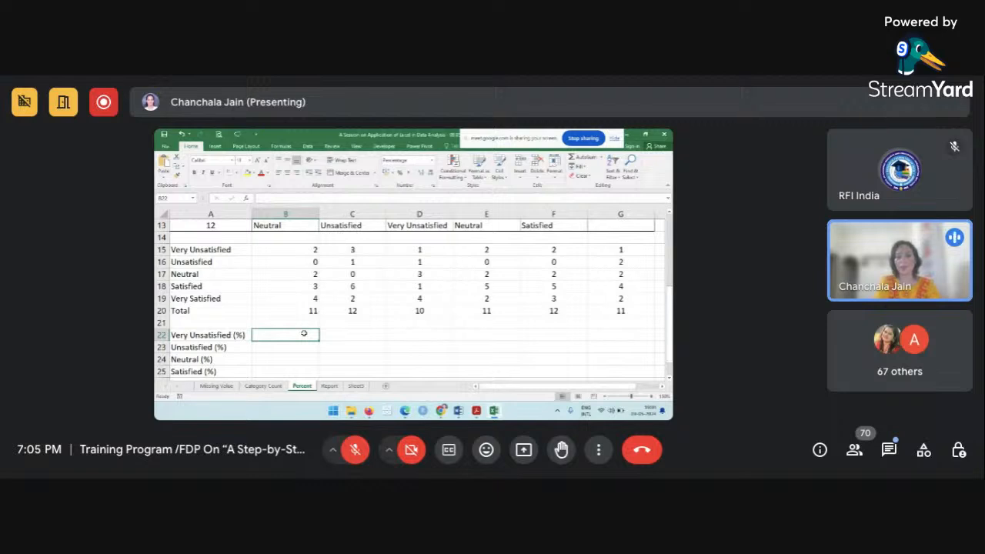
{"action": "type", "text": "="}
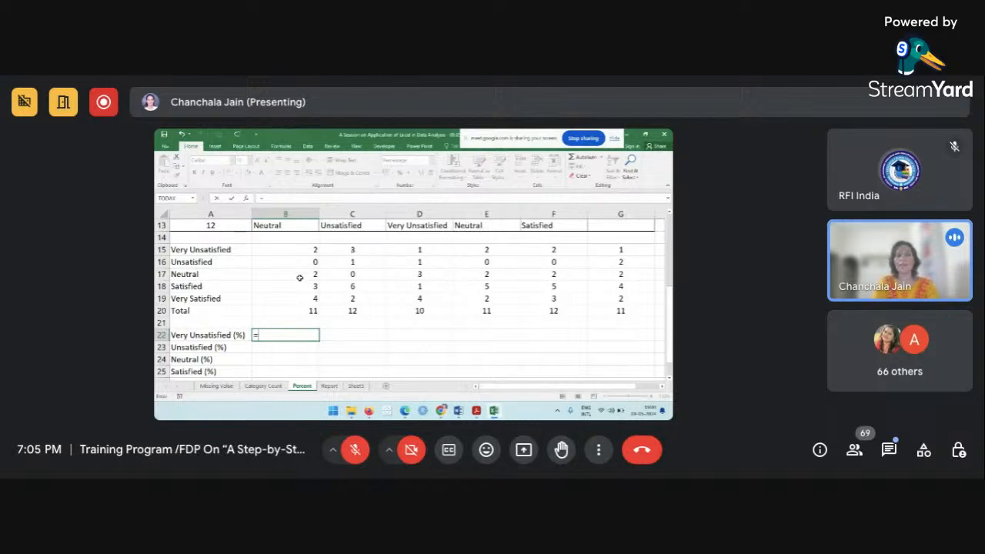
{"action": "left_click", "coordinate": [299, 250]}
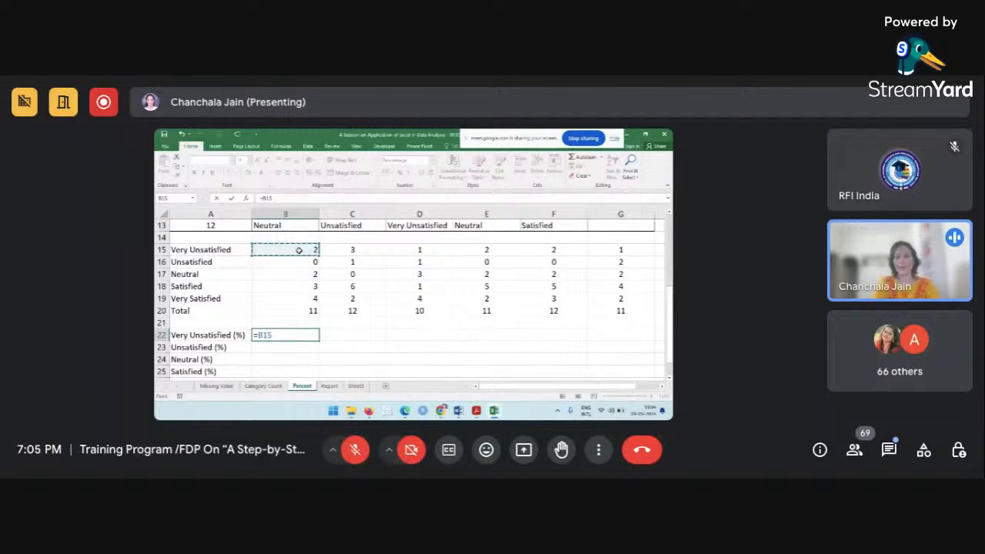
{"action": "type", "text": "/"}
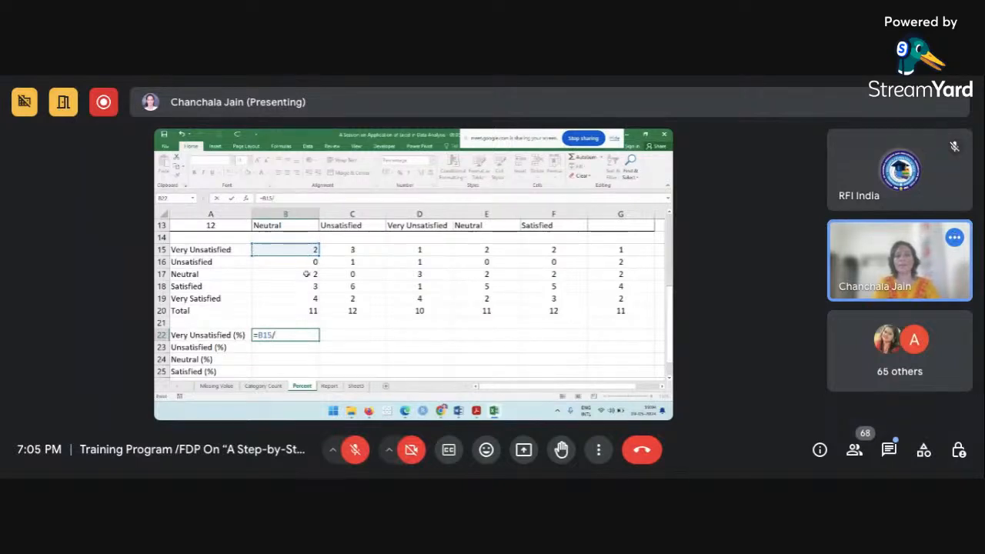
{"action": "left_click", "coordinate": [313, 310]}
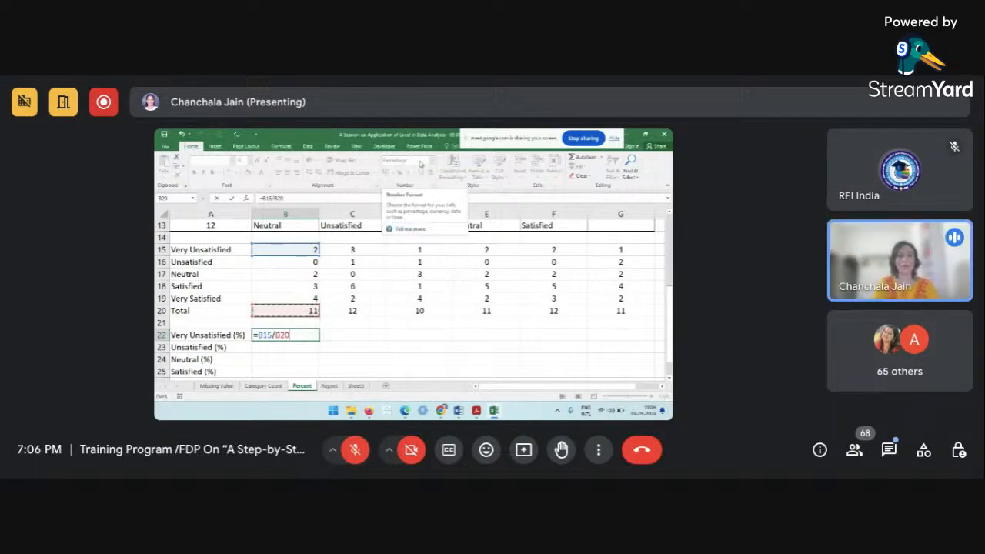
{"action": "key", "text": "Return"}
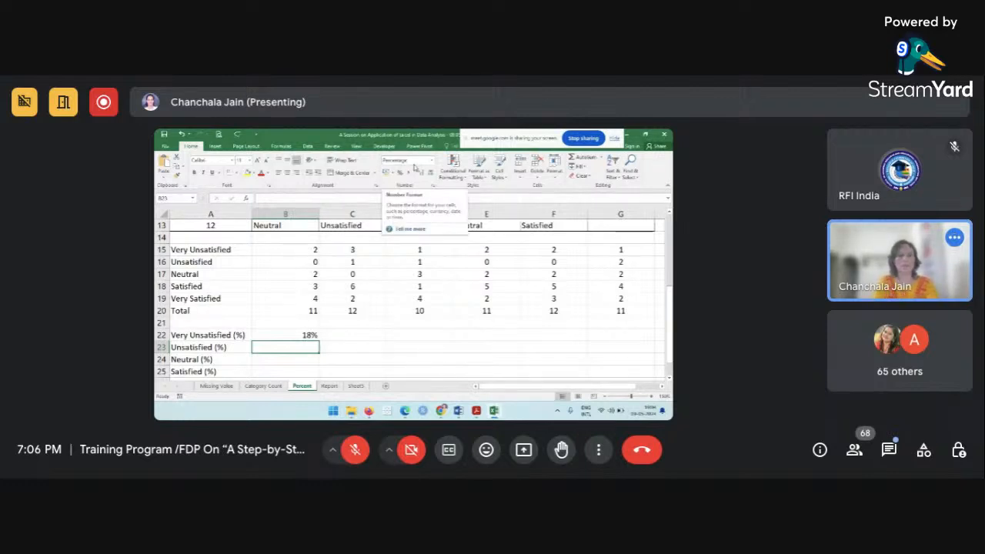
Try filling the percentage formula from B22 down through B26 with its relative total reference, and undo the fill.
{"action": "left_click", "coordinate": [291, 333]}
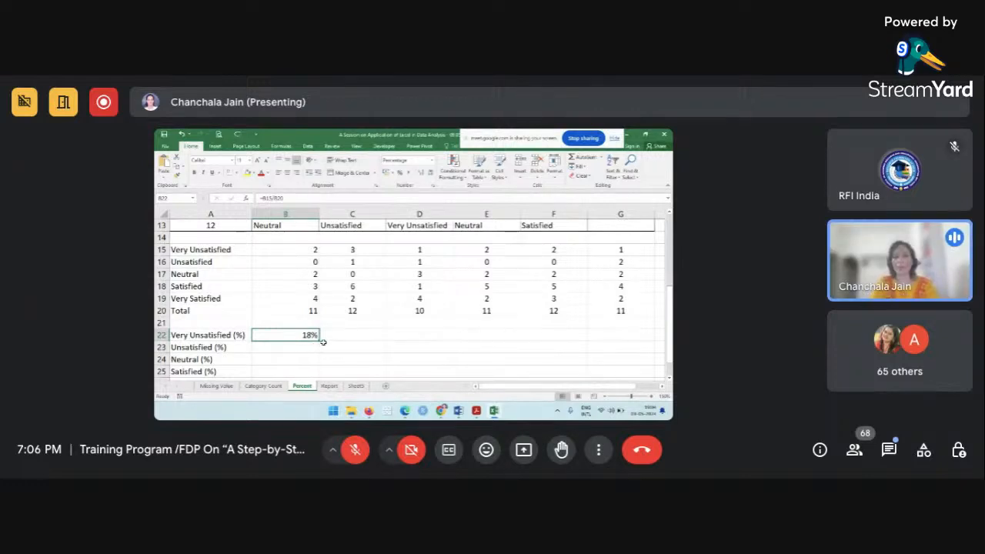
{"action": "scroll", "coordinate": [318, 342], "scroll_direction": "down", "scroll_amount": 1}
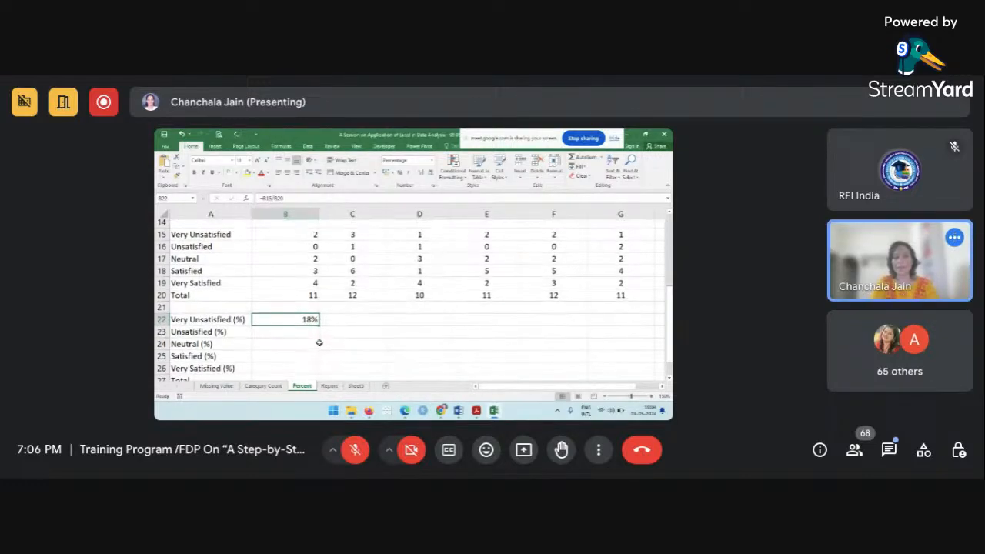
{"action": "left_click_drag", "start_coordinate": [318, 327], "coordinate": [315, 374]}
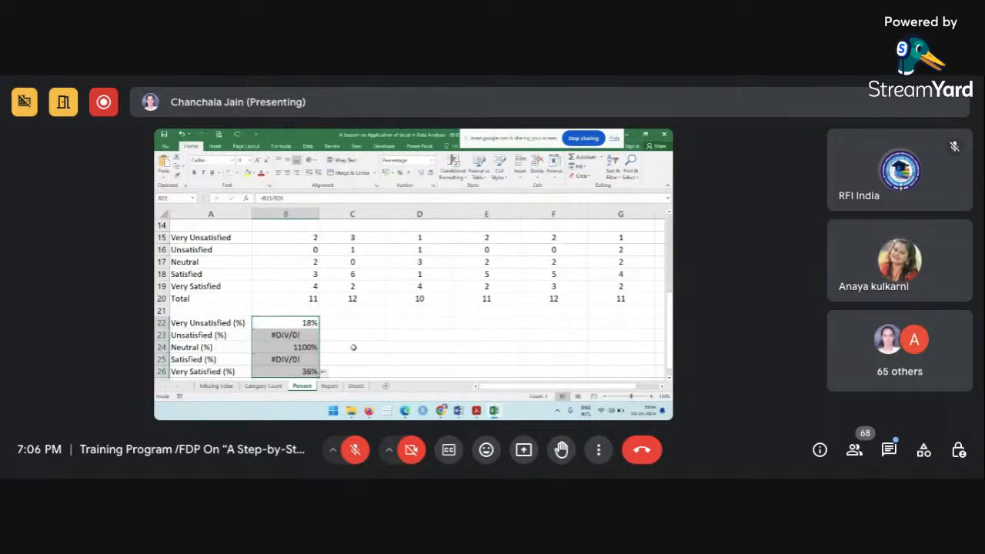
{"action": "key", "text": "ctrl+z"}
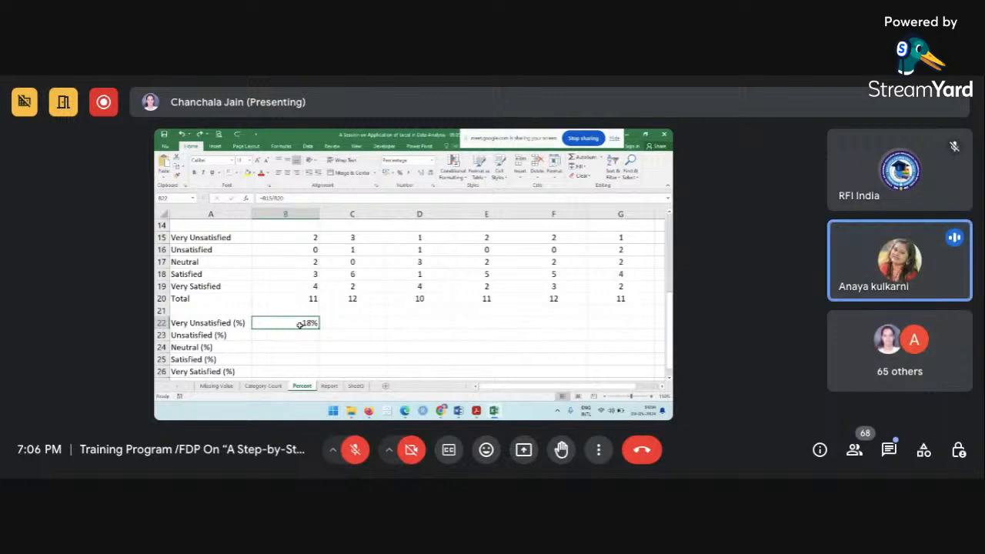
Lock the total reference in B22 as $B$20 so the formula is =B15/$B$20, and reselect the cell.
{"action": "left_click", "coordinate": [277, 199]}
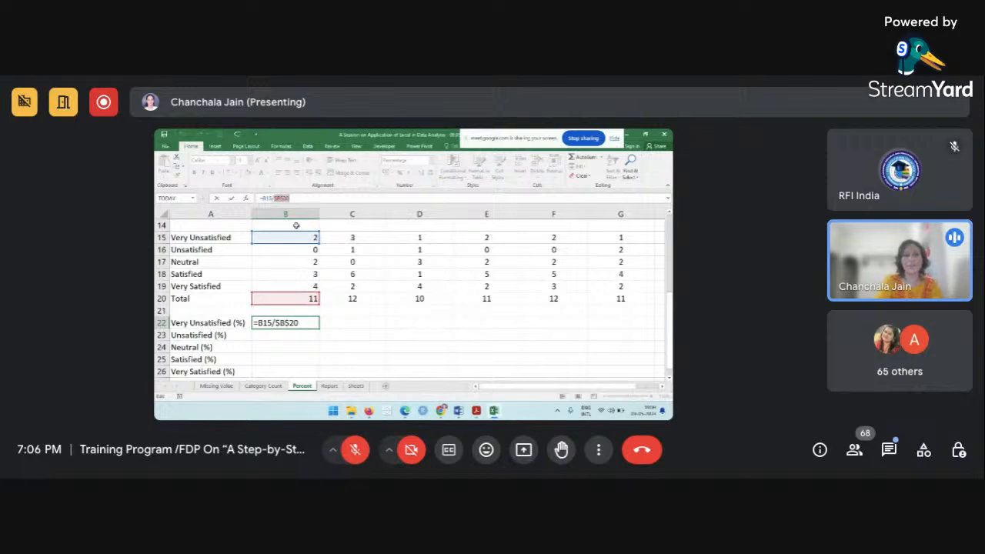
{"action": "key", "text": "Return"}
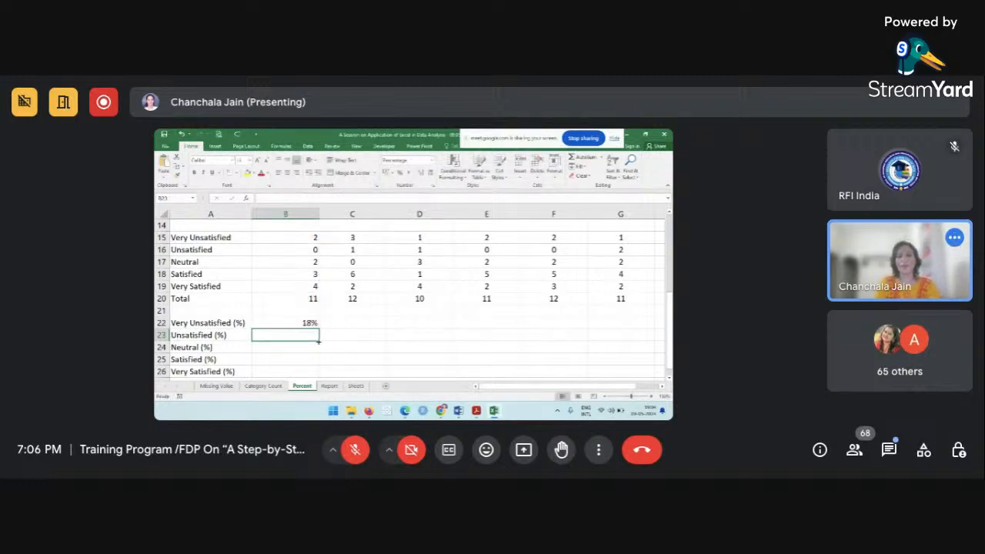
{"action": "left_click", "coordinate": [313, 326]}
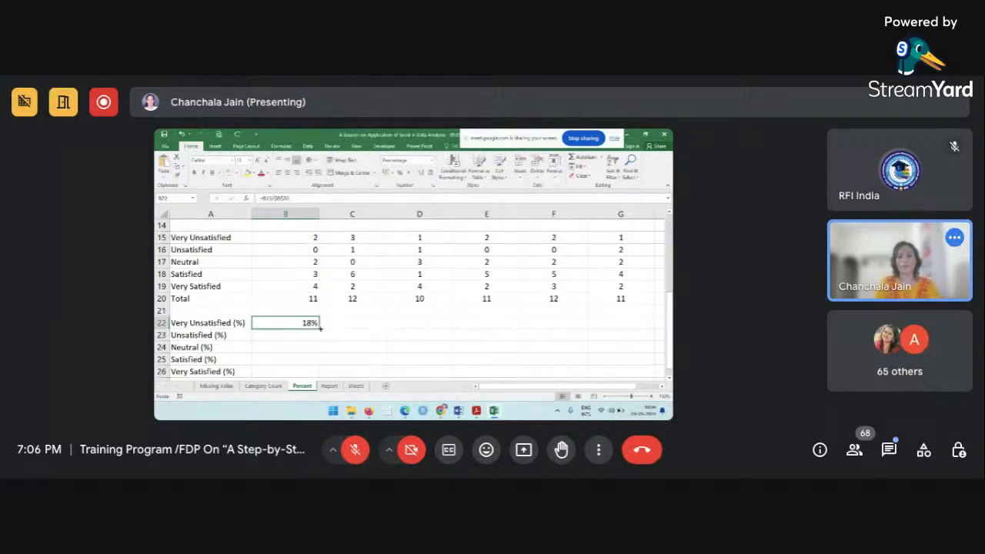
Copy the percentage formula from B22 down through B26 and check the formulas in column B.
{"action": "left_click_drag", "start_coordinate": [318, 330], "coordinate": [317, 374]}
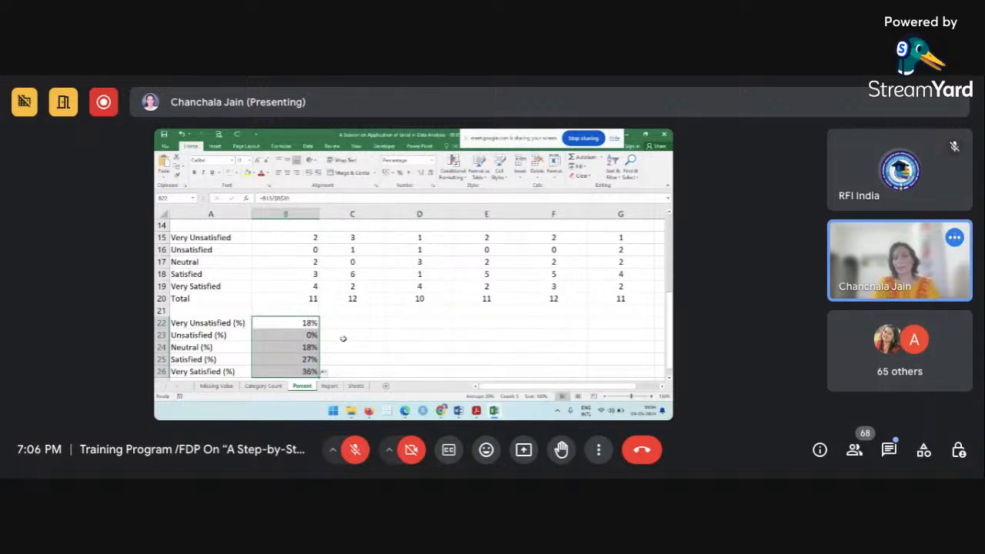
{"action": "left_click", "coordinate": [297, 348]}
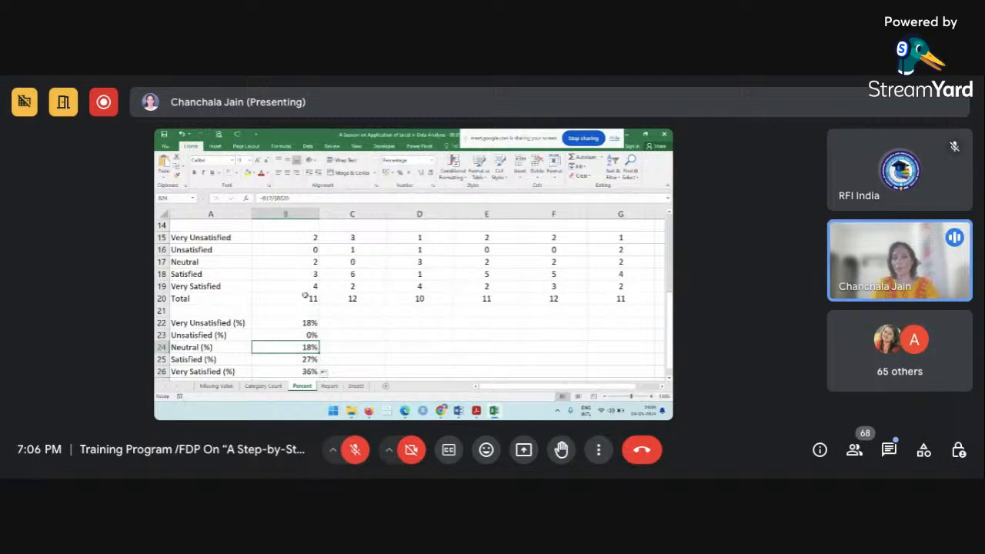
{"action": "left_click", "coordinate": [299, 322]}
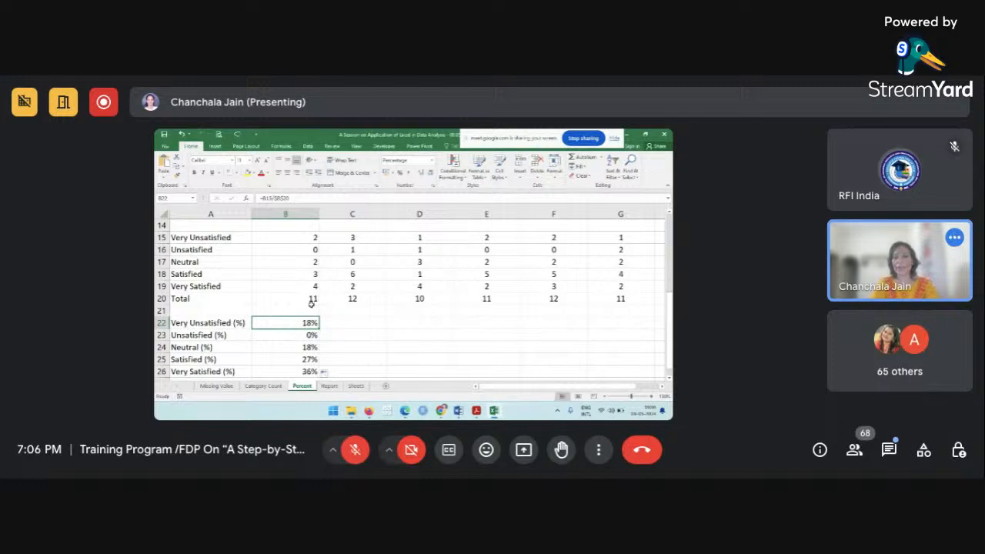
{"action": "left_click", "coordinate": [303, 336]}
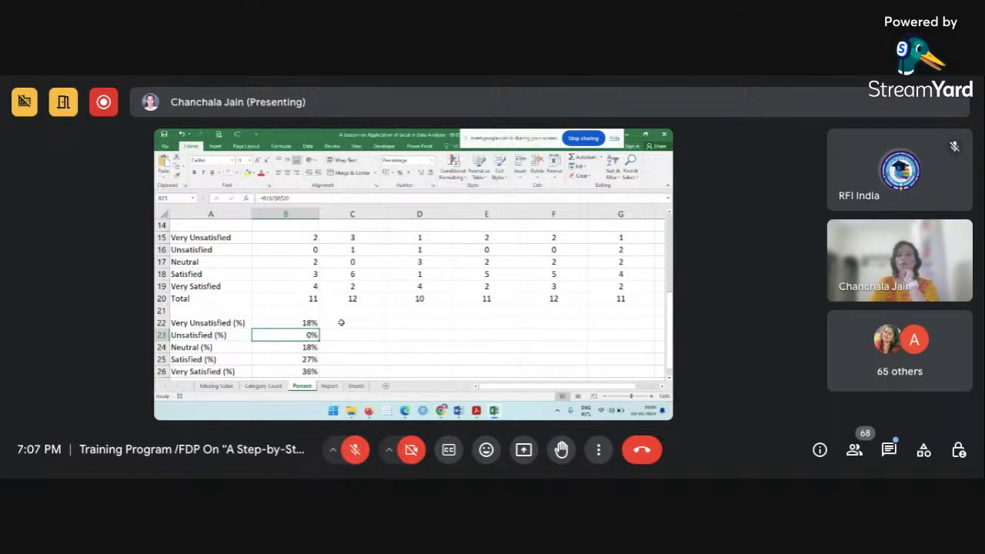
Enter =C15/$C$20 in C22 and fill the formula down through C26.
{"action": "scroll", "coordinate": [341, 322], "scroll_direction": "down", "scroll_amount": 1}
{"action": "left_click", "coordinate": [341, 311]}
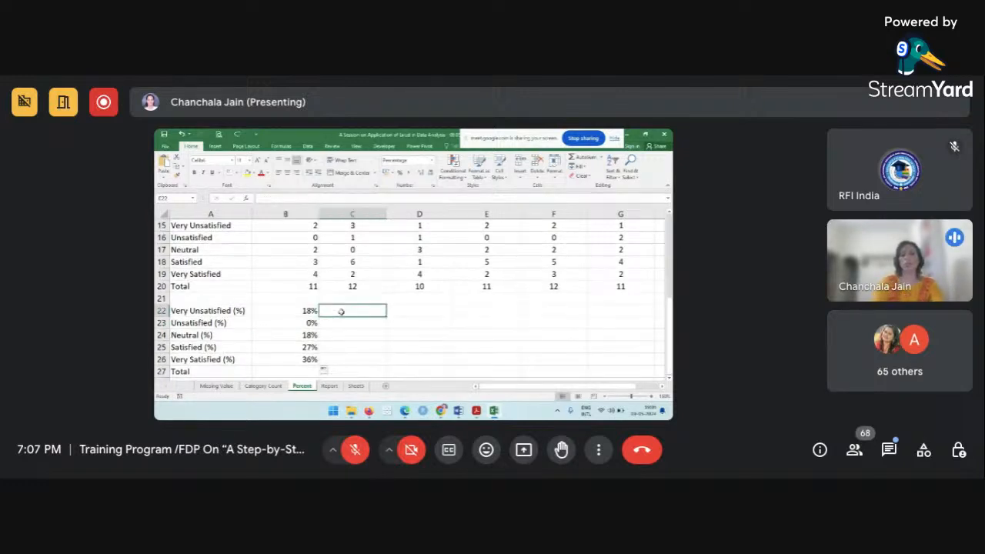
{"action": "type", "text": "="}
{"action": "scroll", "coordinate": [341, 311], "scroll_direction": "up", "scroll_amount": 1}
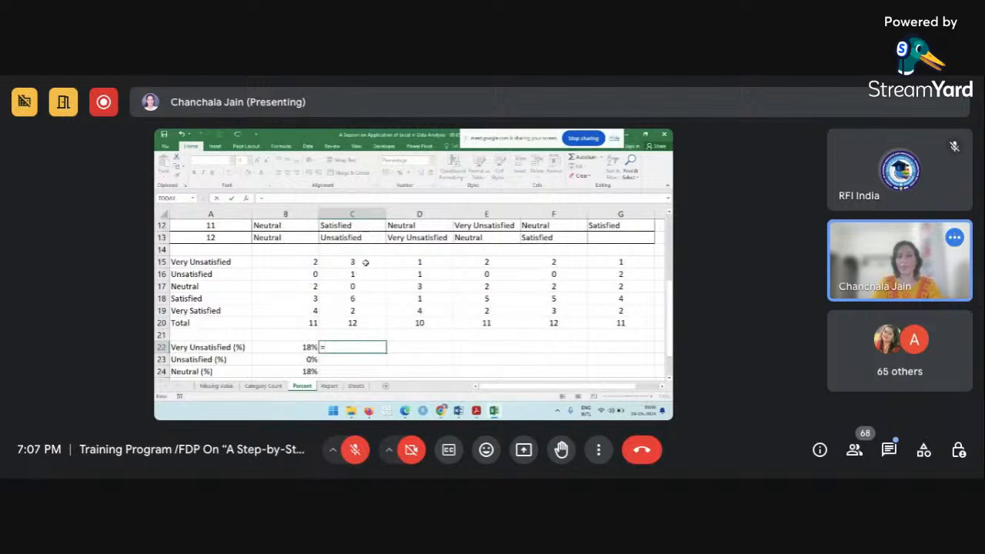
{"action": "left_click", "coordinate": [365, 262]}
{"action": "type", "text": "/"}
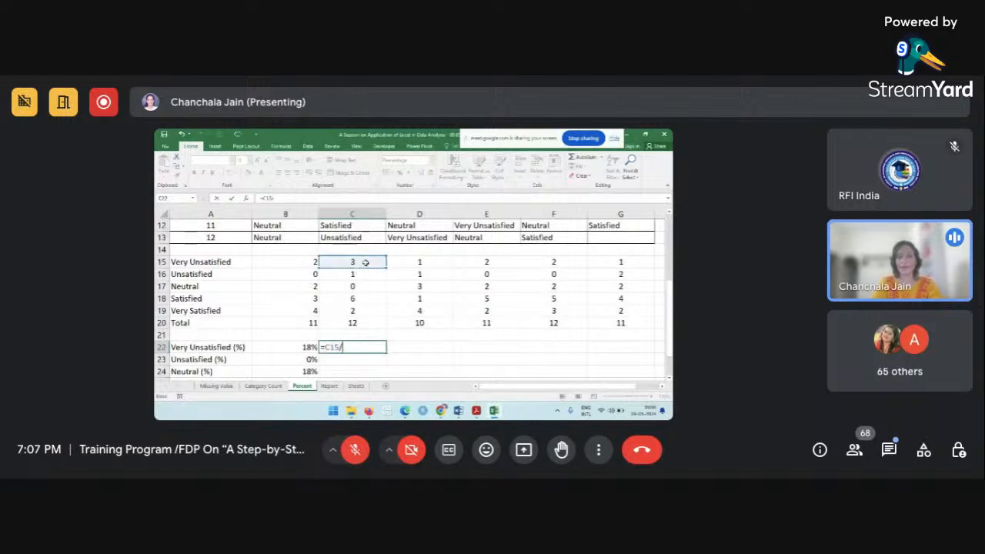
{"action": "left_click", "coordinate": [362, 322]}
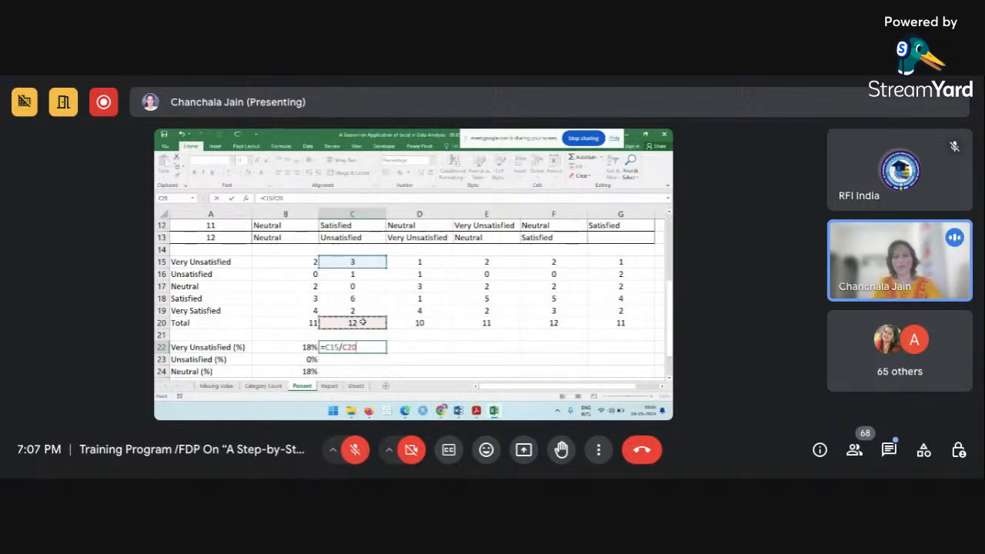
{"action": "key", "text": "F4"}
{"action": "key", "text": "Return"}
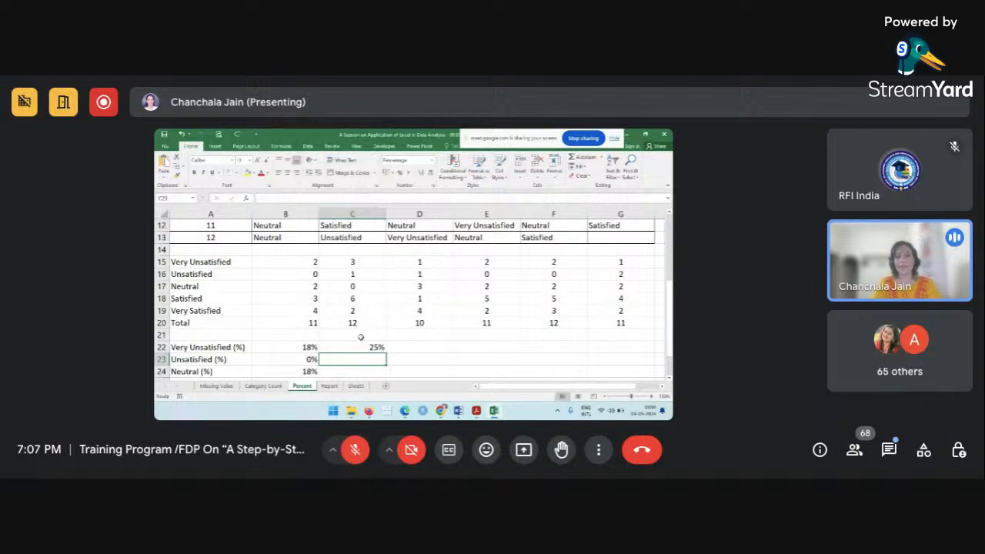
{"action": "scroll", "coordinate": [365, 348], "scroll_direction": "down", "scroll_amount": 1}
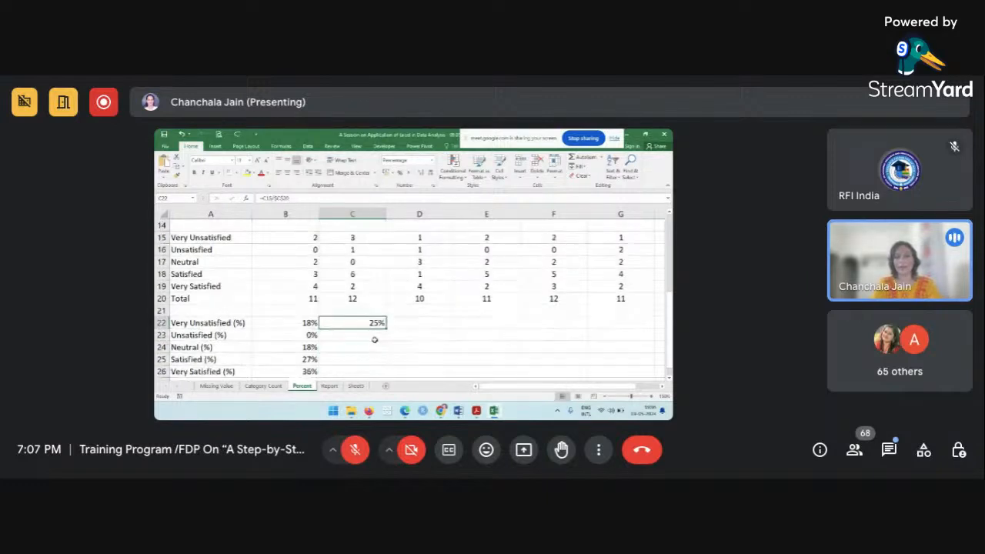
{"action": "left_click_drag", "start_coordinate": [386, 329], "coordinate": [380, 372]}
Calculate the Very Unsatisfied percentage in D22 with the formula =D15/$D$20.
{"action": "left_click", "coordinate": [414, 324]}
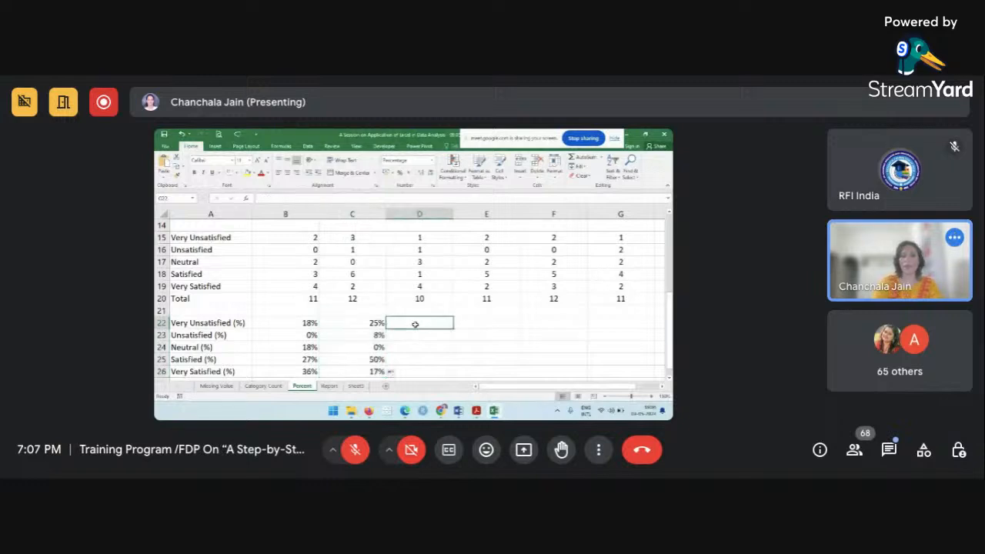
{"action": "type", "text": "="}
{"action": "scroll", "coordinate": [415, 324], "scroll_direction": "up", "scroll_amount": 1}
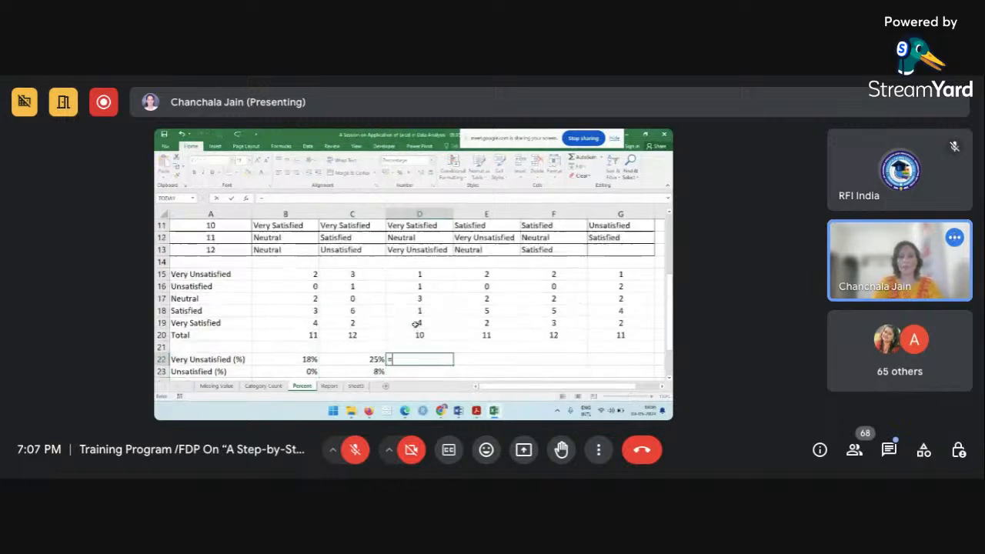
{"action": "left_click", "coordinate": [420, 274]}
{"action": "type", "text": "/"}
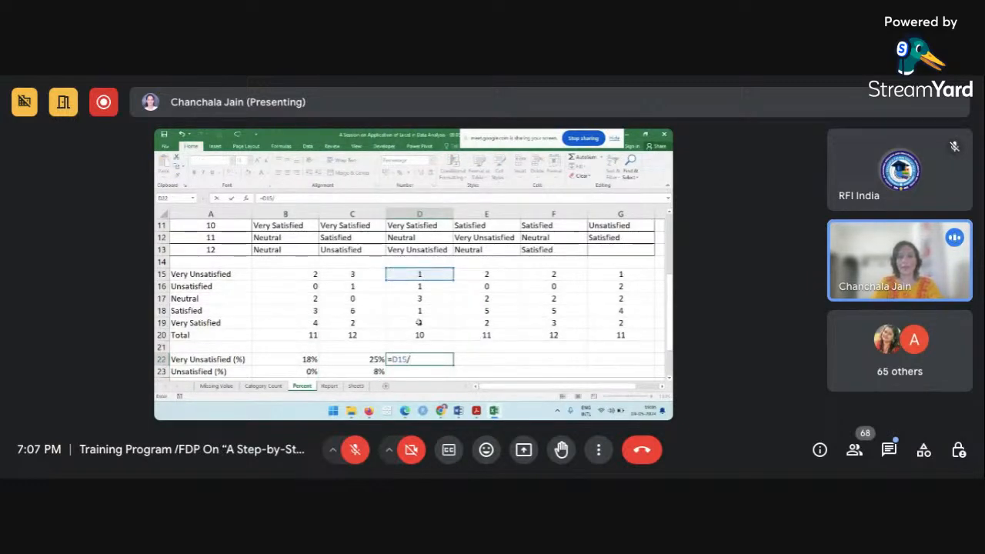
{"action": "left_click", "coordinate": [419, 335]}
{"action": "key", "text": "F4"}
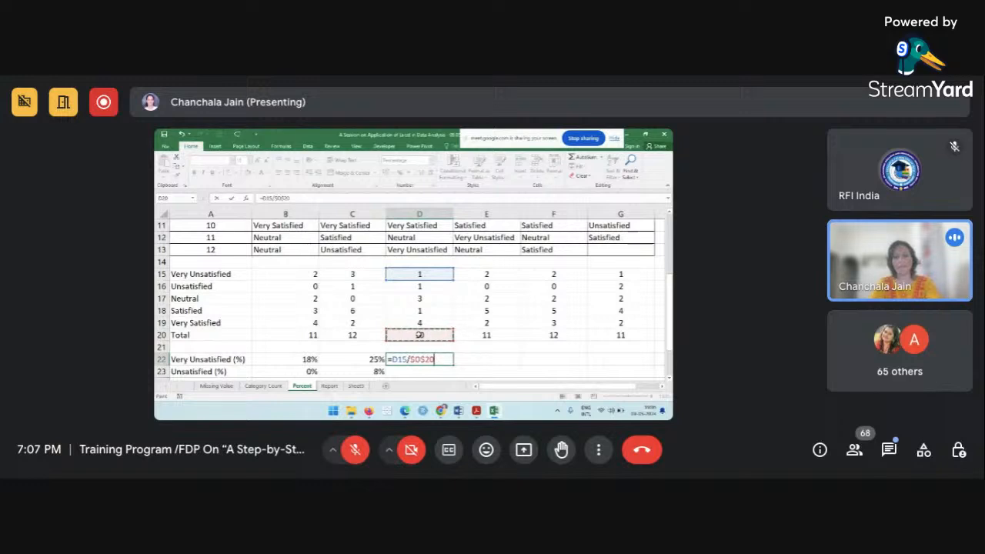
{"action": "key", "text": "Return"}
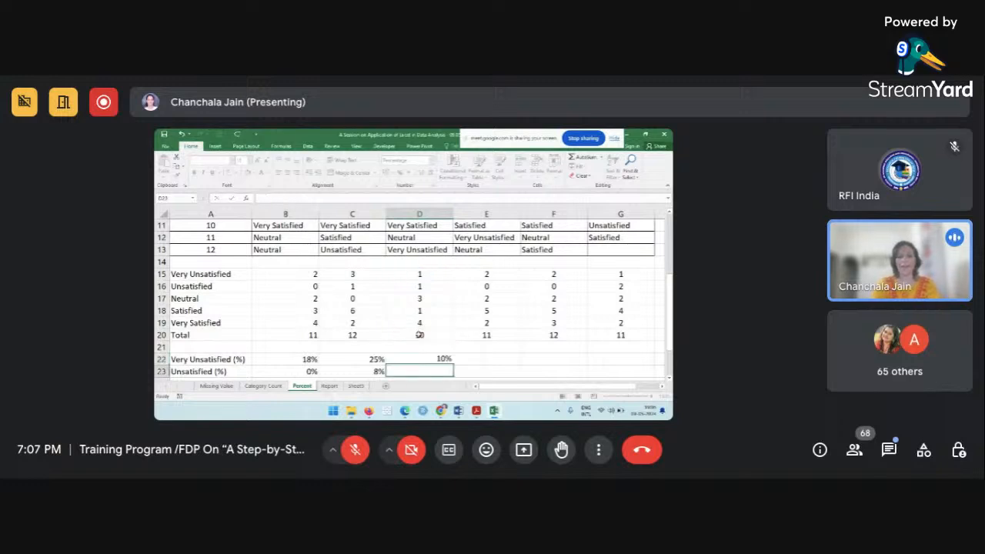
Calculate the Very Unsatisfied percentage in E22 with the formula =E15/$E$20.
{"action": "left_click", "coordinate": [475, 357]}
{"action": "type", "text": "="}
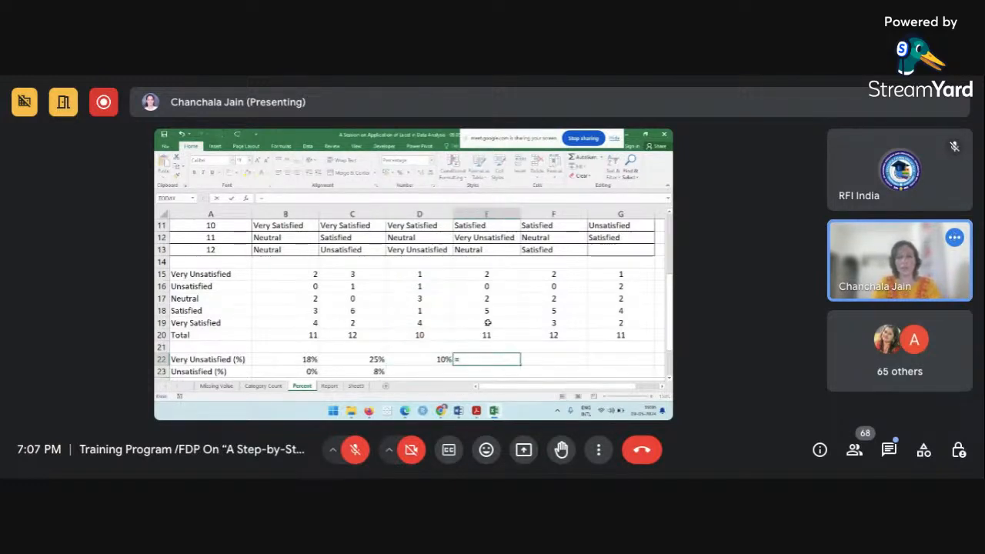
{"action": "left_click", "coordinate": [491, 273]}
{"action": "type", "text": "/"}
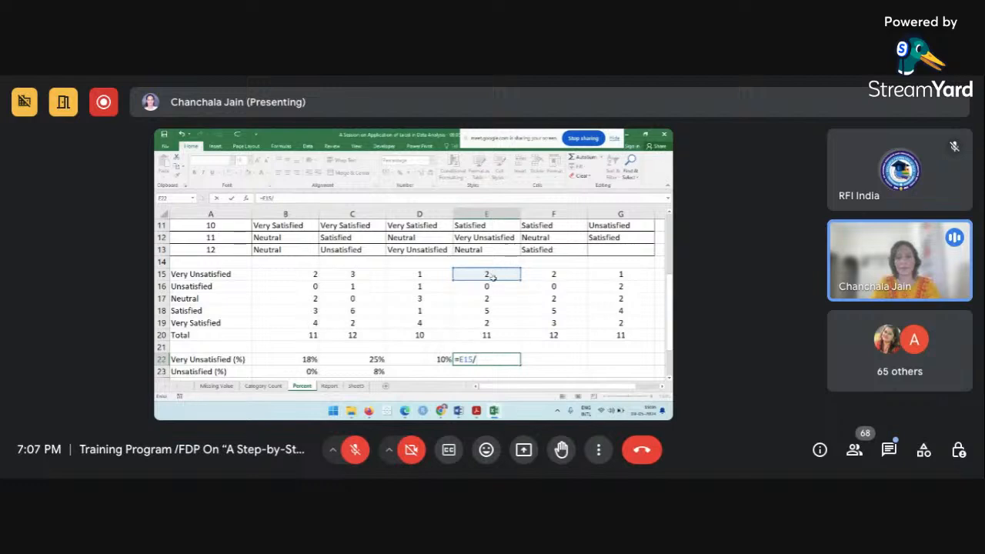
{"action": "left_click", "coordinate": [493, 333]}
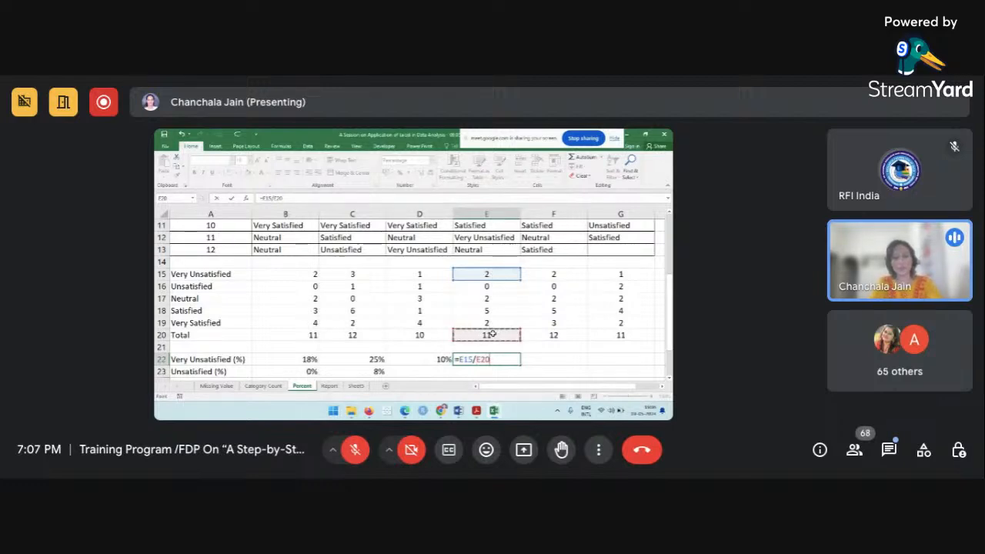
{"action": "key", "text": "F4"}
{"action": "key", "text": "Return"}
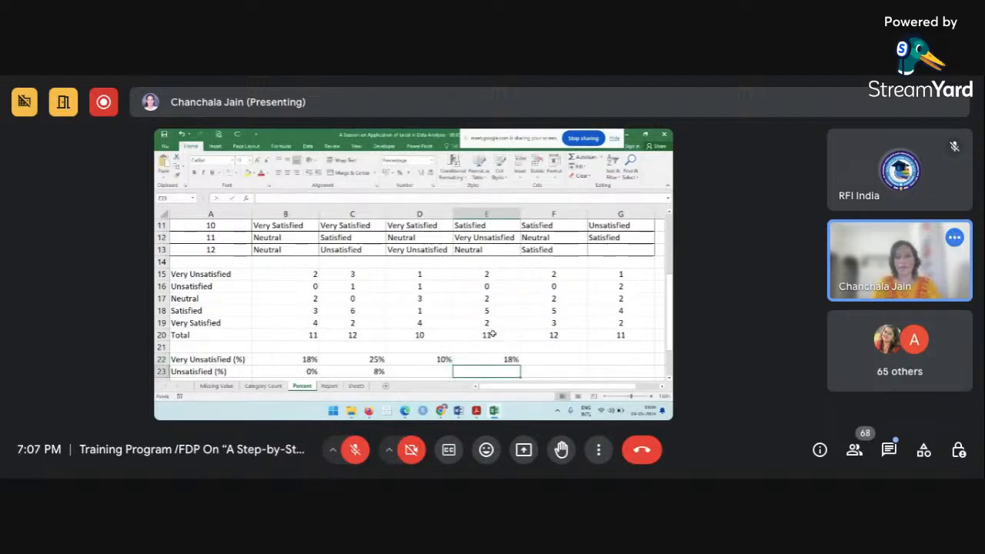
Calculate the Very Unsatisfied percentage in F22 with the formula =F15/$F$20.
{"action": "left_click", "coordinate": [543, 361]}
{"action": "type", "text": "="}
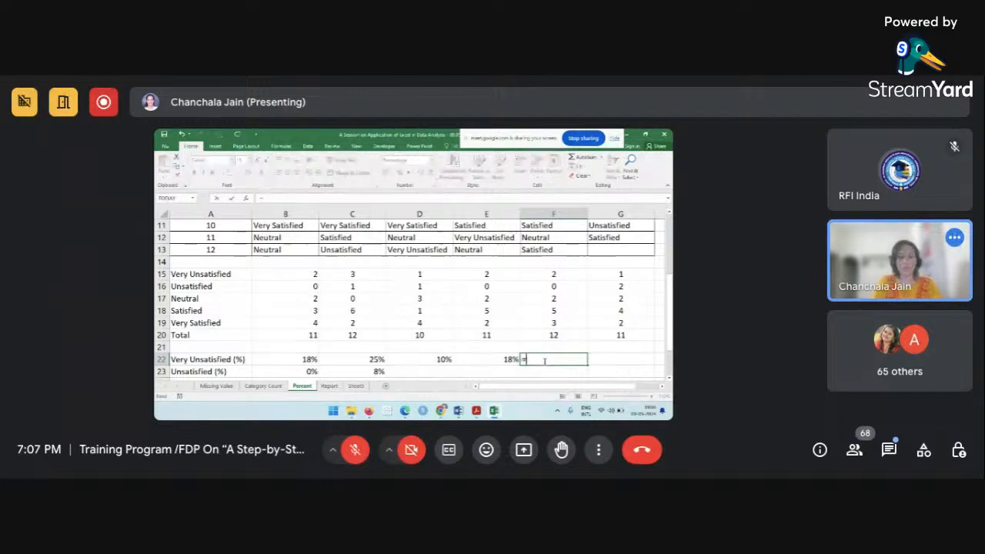
{"action": "left_click", "coordinate": [554, 274]}
{"action": "type", "text": "/"}
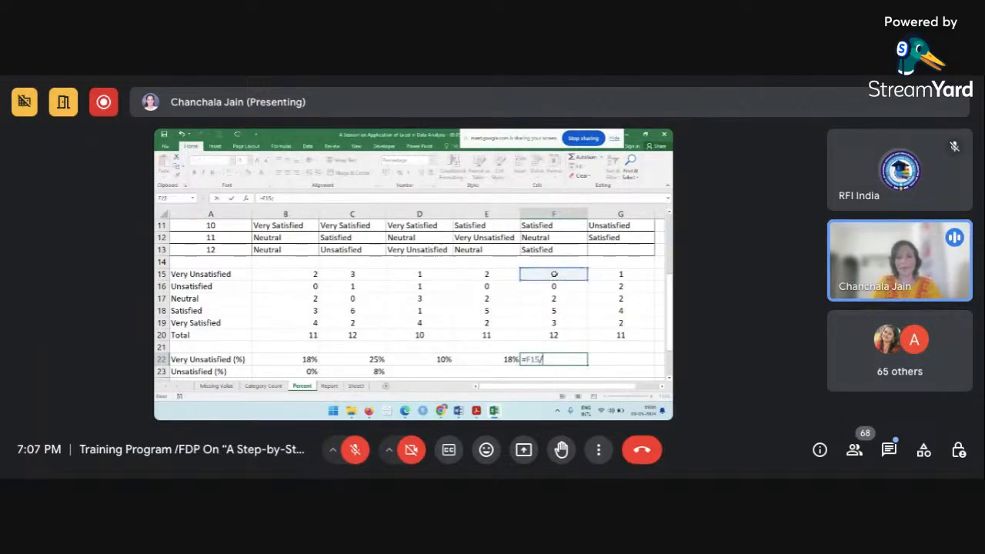
{"action": "left_click", "coordinate": [573, 333]}
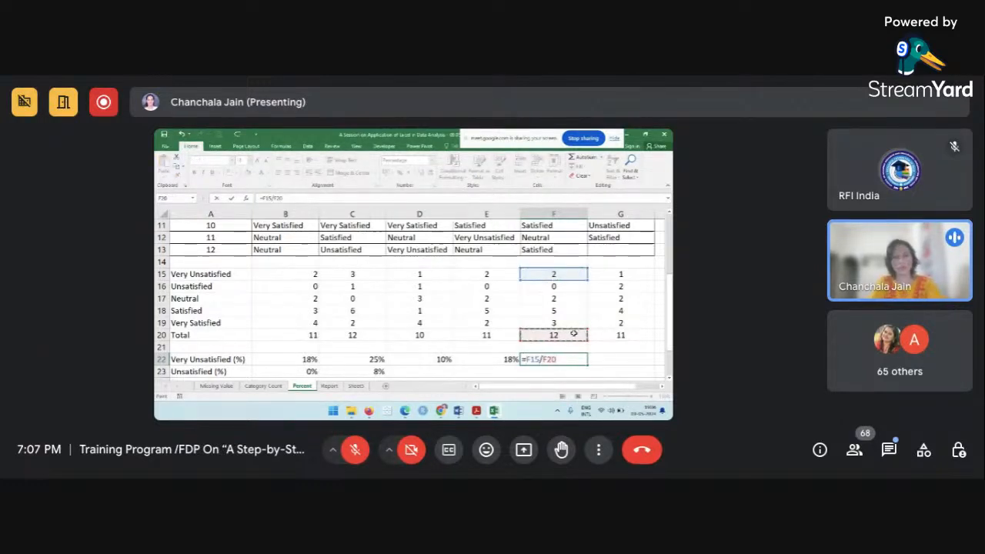
{"action": "key", "text": "Return"}
Enter =G15/$G$20 in G22 and fill the formulas of D22:G22 down through row 26.
{"action": "left_click", "coordinate": [635, 359]}
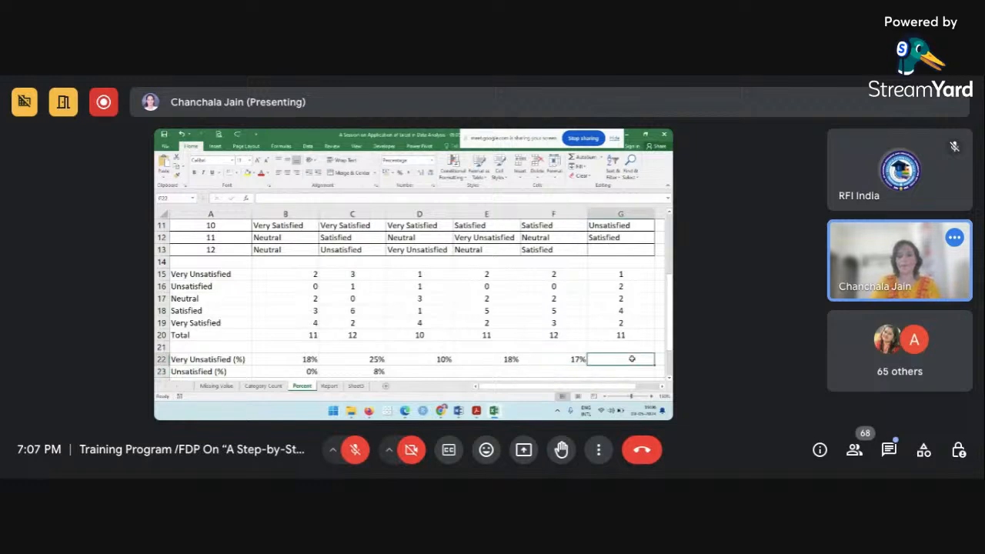
{"action": "type", "text": "="}
{"action": "left_click", "coordinate": [625, 276]}
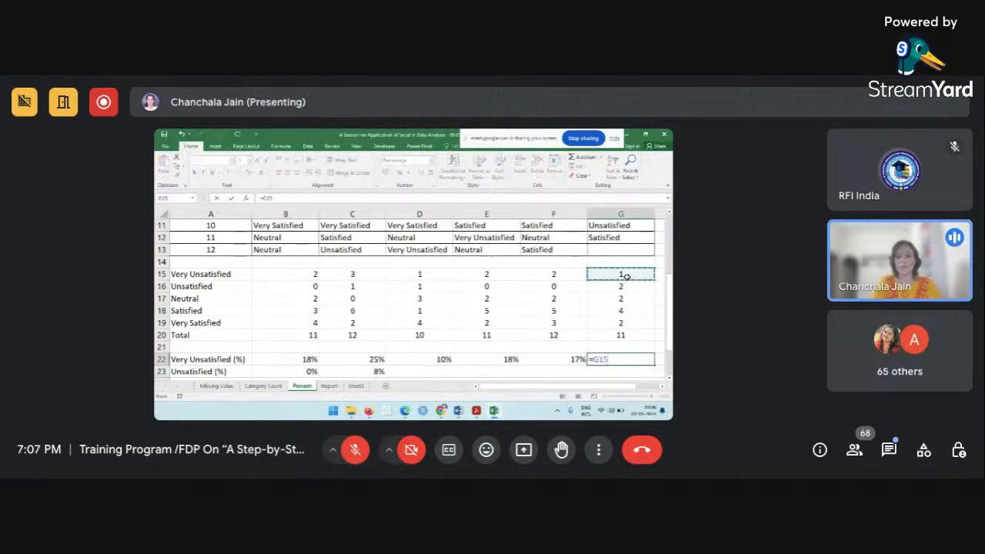
{"action": "type", "text": "/"}
{"action": "left_click", "coordinate": [635, 333]}
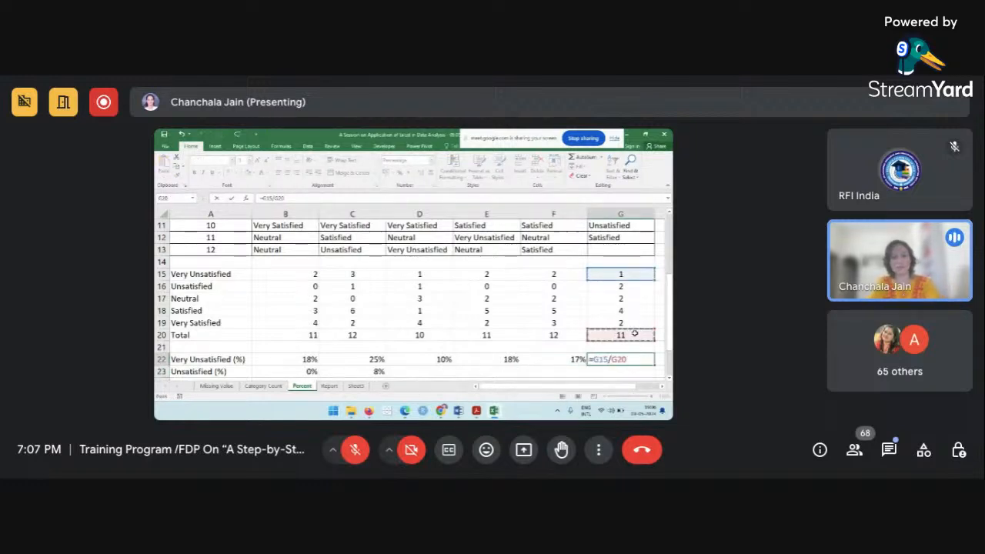
{"action": "key", "text": "Return"}
{"action": "scroll", "coordinate": [635, 333], "scroll_direction": "down", "scroll_amount": 1}
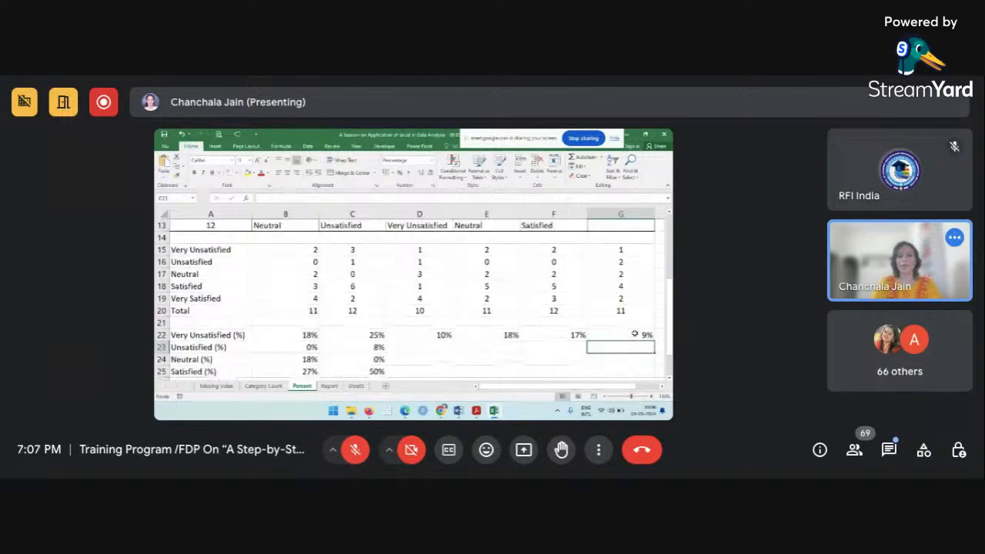
{"action": "left_click_drag", "start_coordinate": [441, 337], "coordinate": [637, 349]}
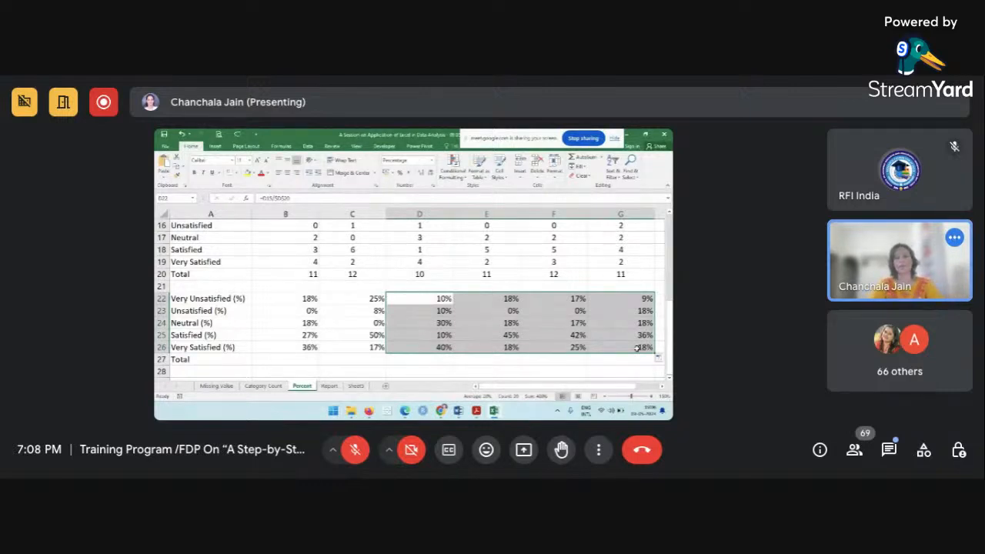
Total the column B percentages in B27 with =SUM(B22:B26) and copy the formula across to G27.
{"action": "left_click", "coordinate": [286, 362]}
{"action": "type", "text": "=su"}
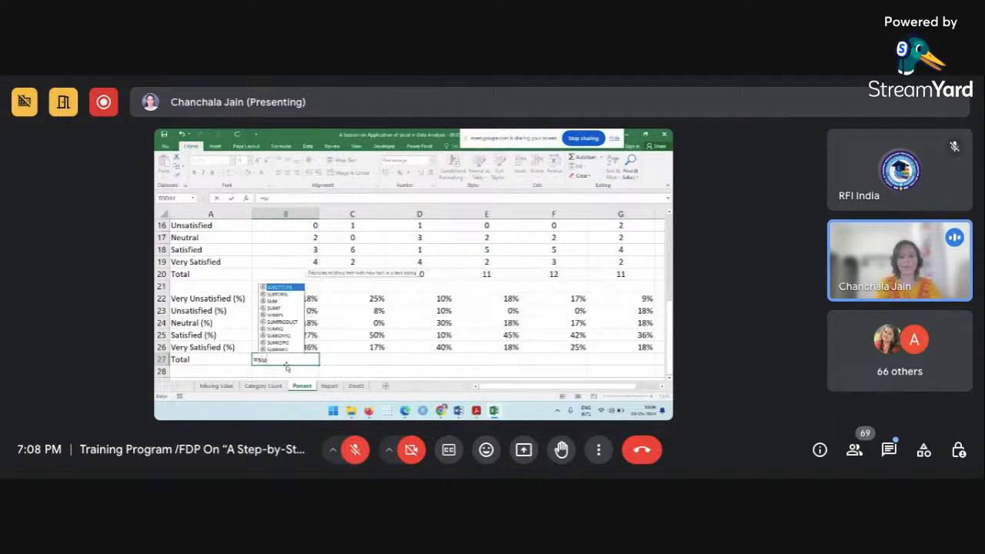
{"action": "type", "text": "m("}
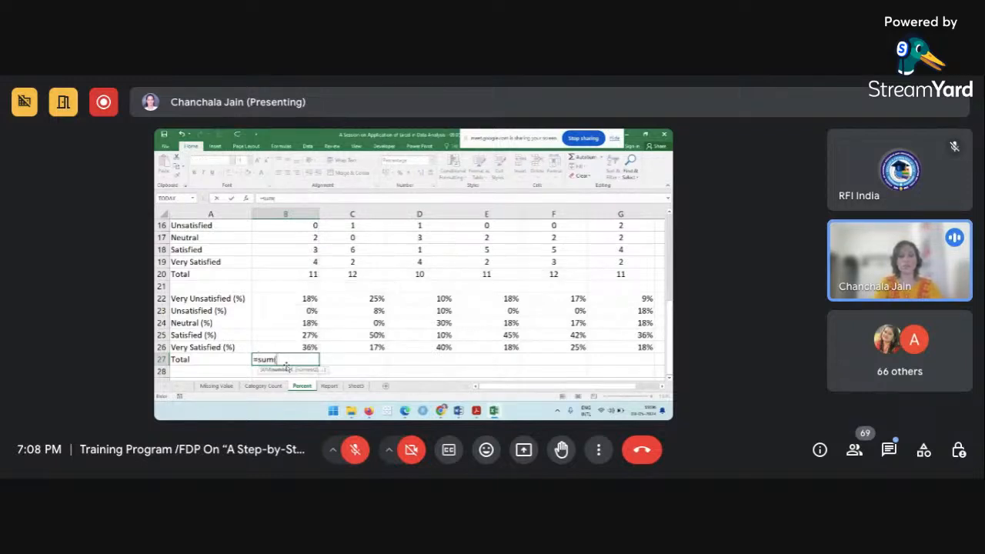
{"action": "left_click_drag", "start_coordinate": [290, 293], "coordinate": [288, 346]}
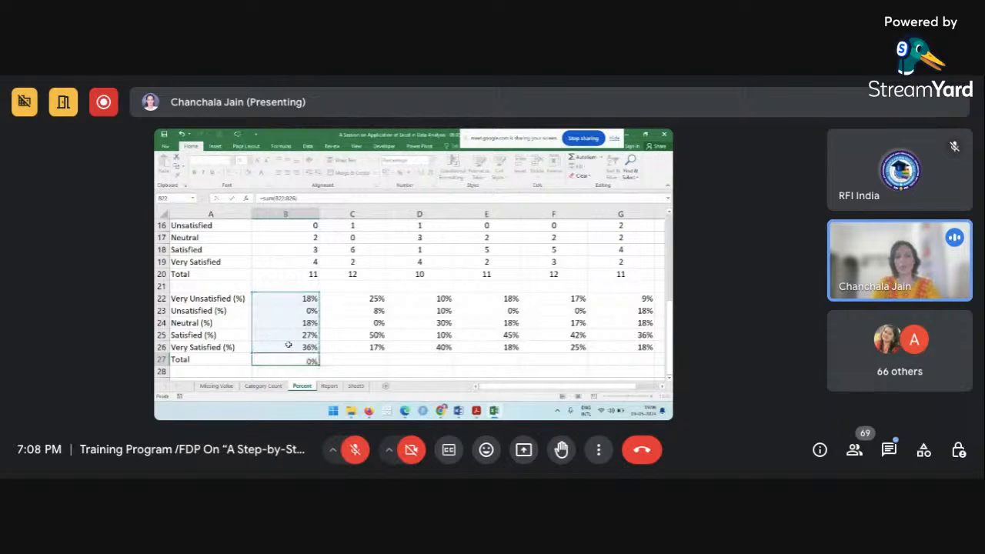
{"action": "key", "text": "Return"}
{"action": "left_click", "coordinate": [294, 359]}
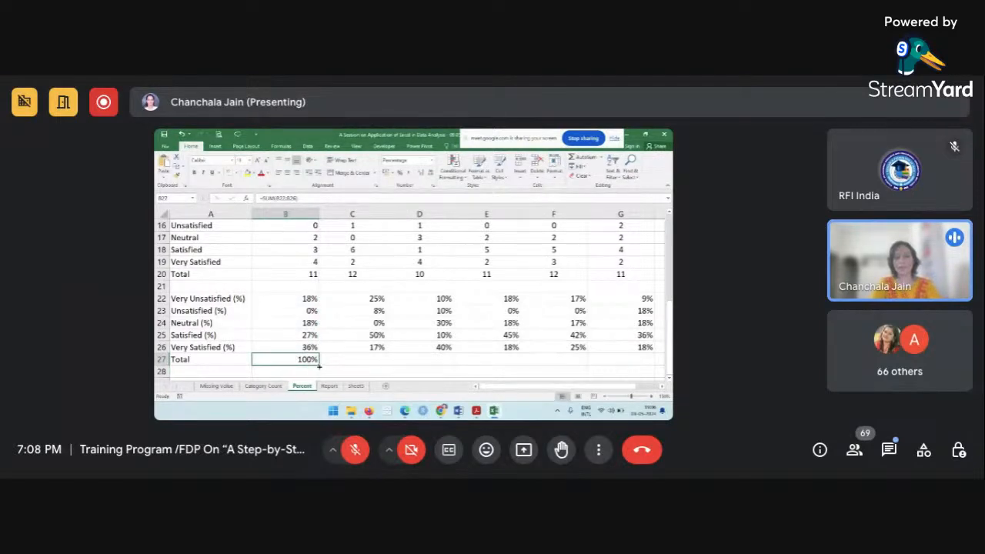
{"action": "left_click_drag", "start_coordinate": [319, 365], "coordinate": [629, 371]}
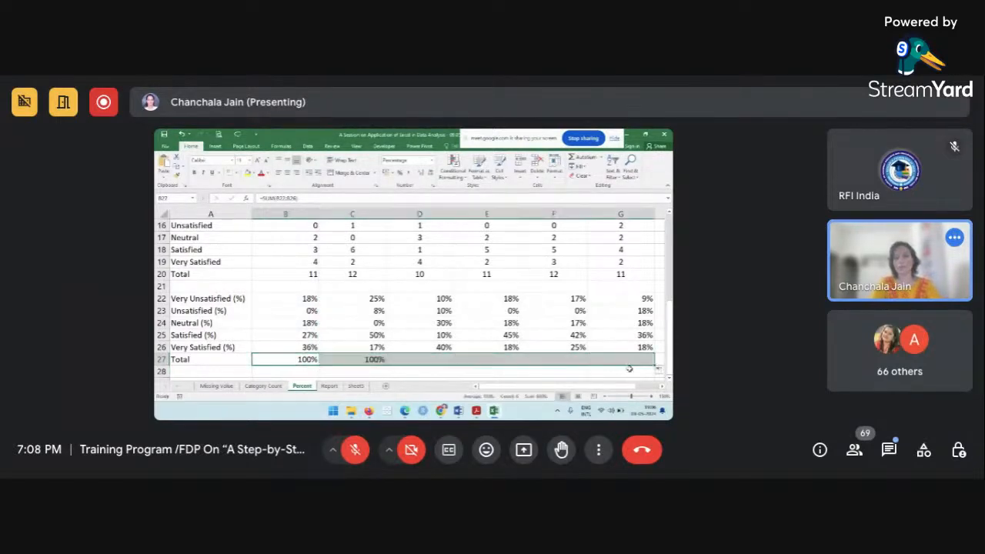
{"action": "left_click", "coordinate": [636, 284]}
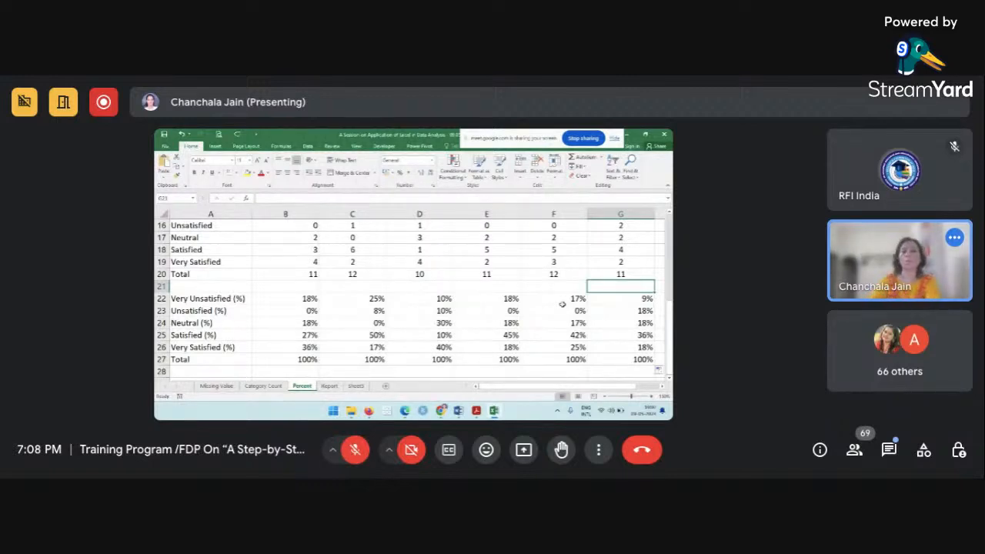
{"action": "left_click", "coordinate": [439, 311]}
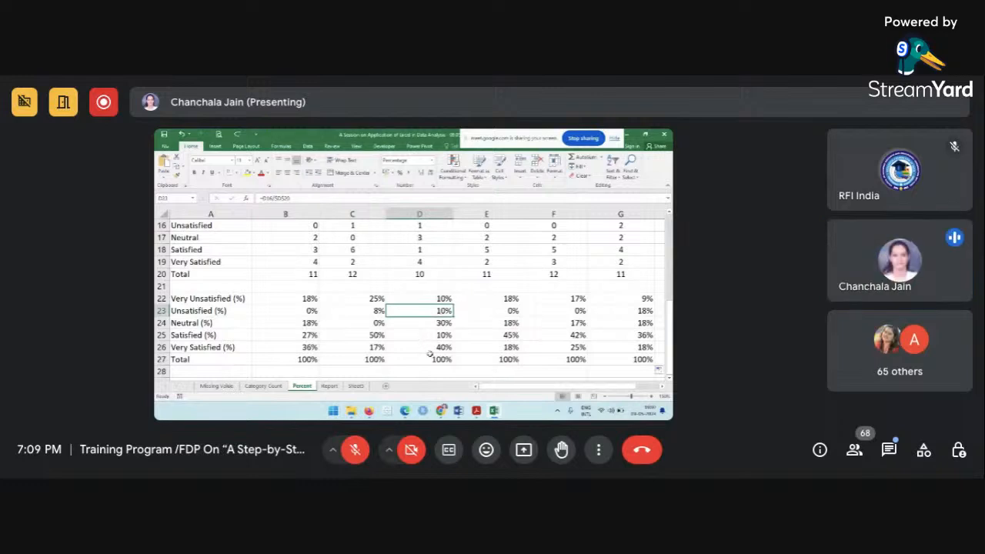
{"action": "mouse_move", "coordinate": [443, 411]}
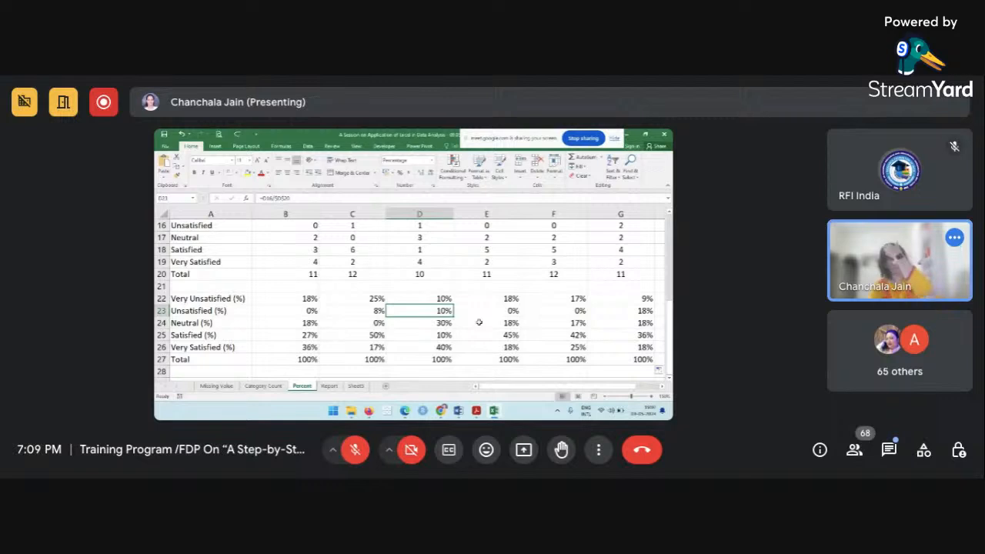
Check the empty Report table against the Percent sheet and copy the category percentages in B22:G26 of the Percent sheet.
{"action": "left_click", "coordinate": [329, 386]}
{"action": "left_click", "coordinate": [351, 279]}
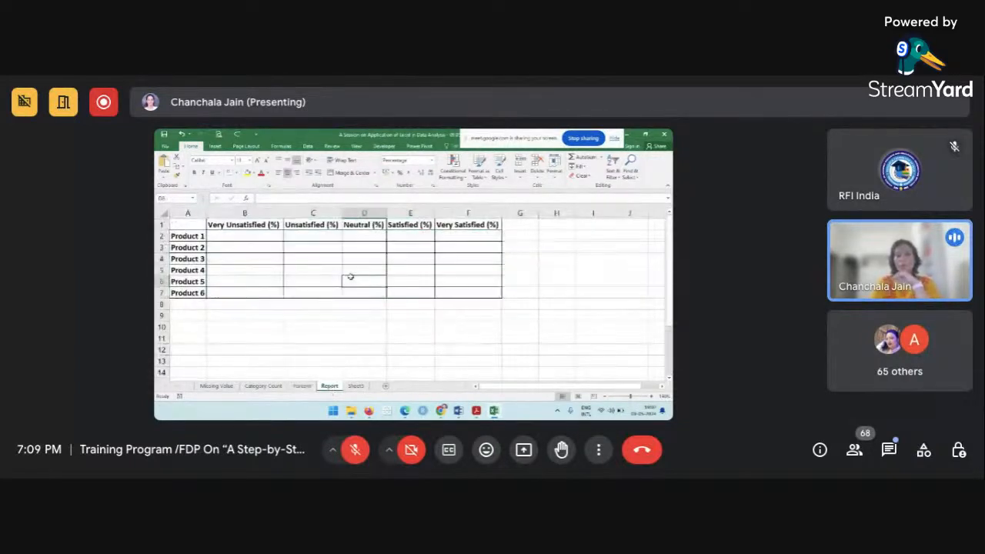
{"action": "left_click", "coordinate": [300, 386]}
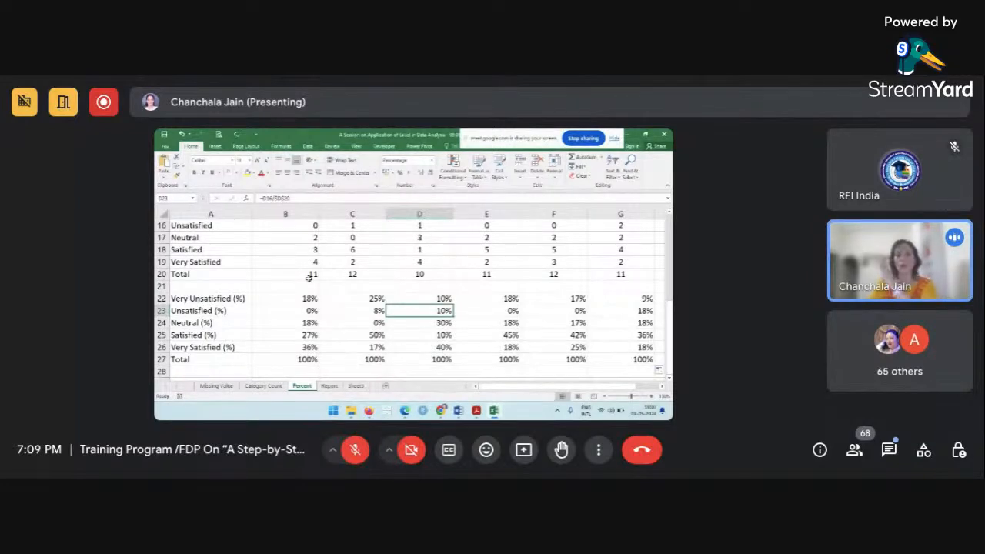
{"action": "left_click", "coordinate": [330, 387]}
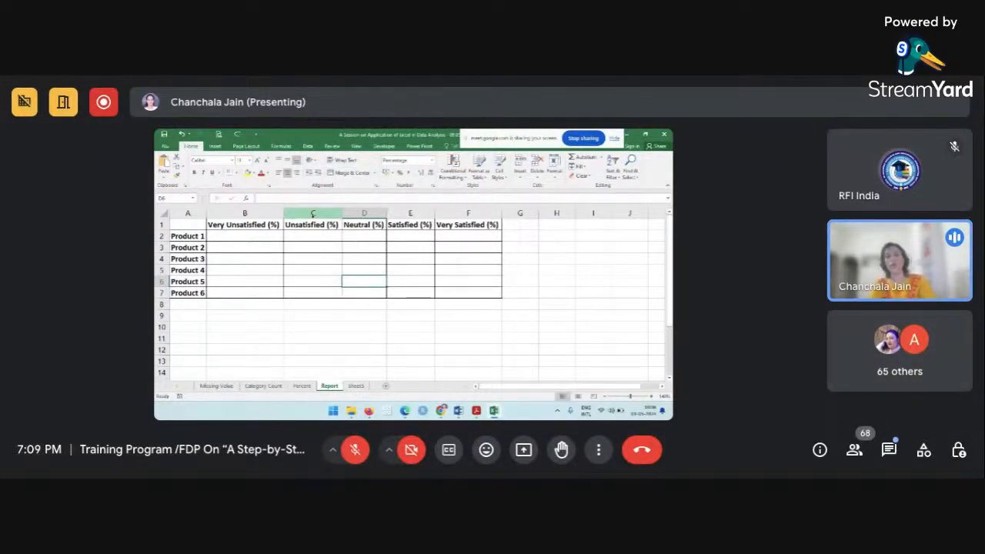
{"action": "left_click", "coordinate": [310, 389]}
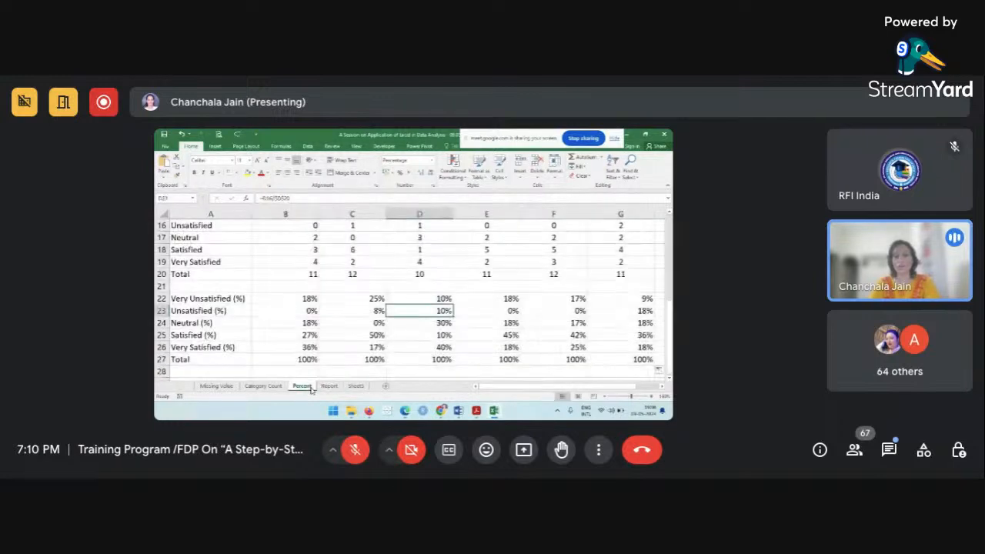
{"action": "left_click_drag", "start_coordinate": [302, 299], "coordinate": [618, 345]}
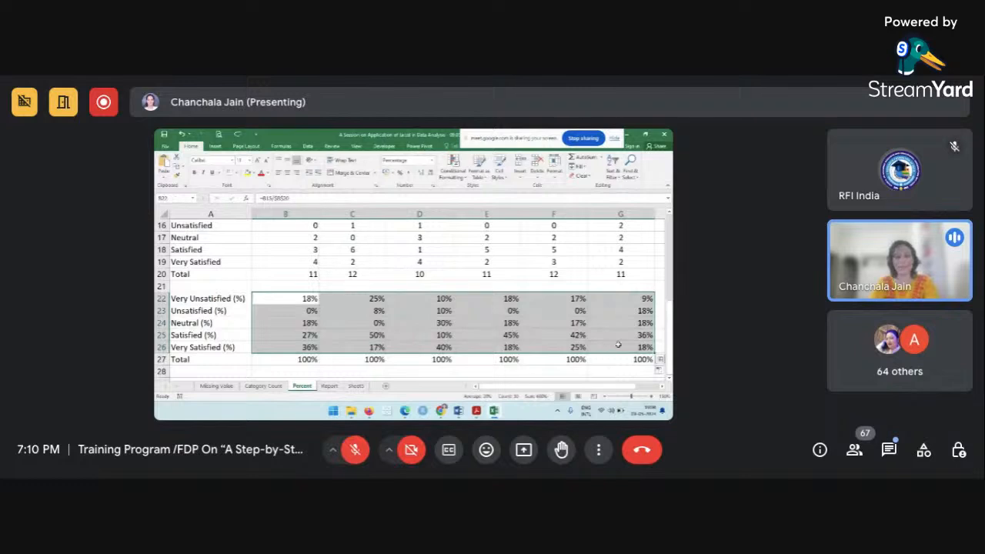
{"action": "key", "text": "ctrl+c"}
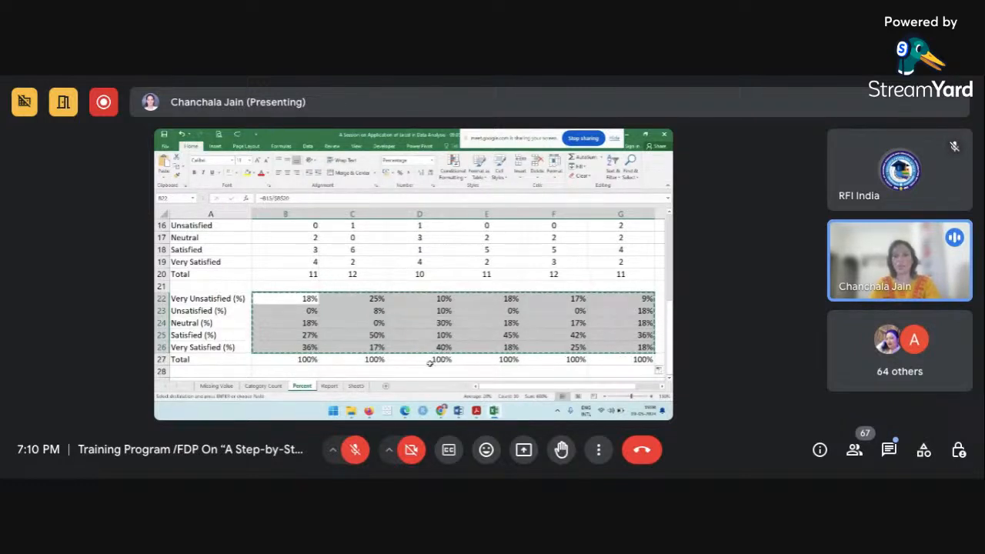
Paste the copied percentages as values only on the Report sheet, starting at B10.
{"action": "left_click", "coordinate": [329, 386]}
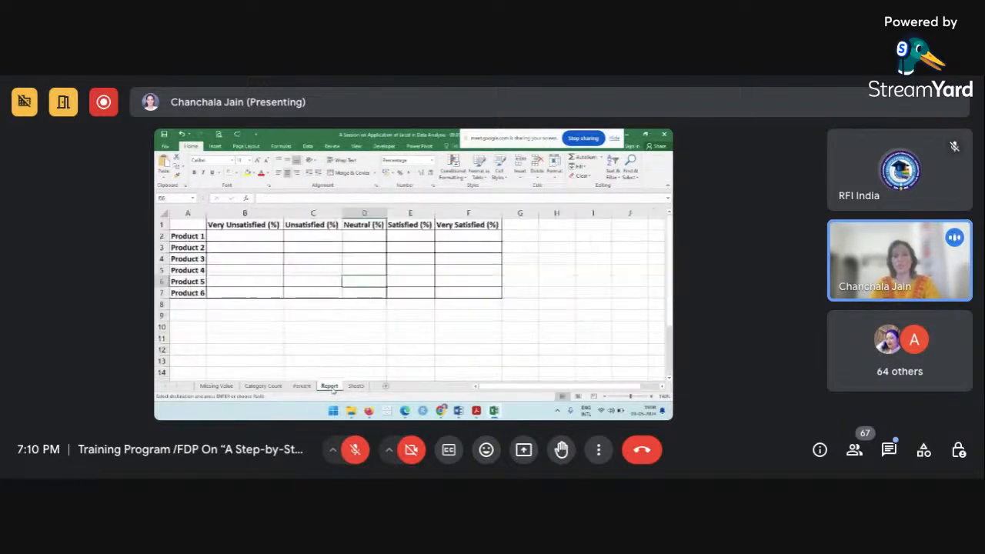
{"action": "left_click", "coordinate": [260, 327]}
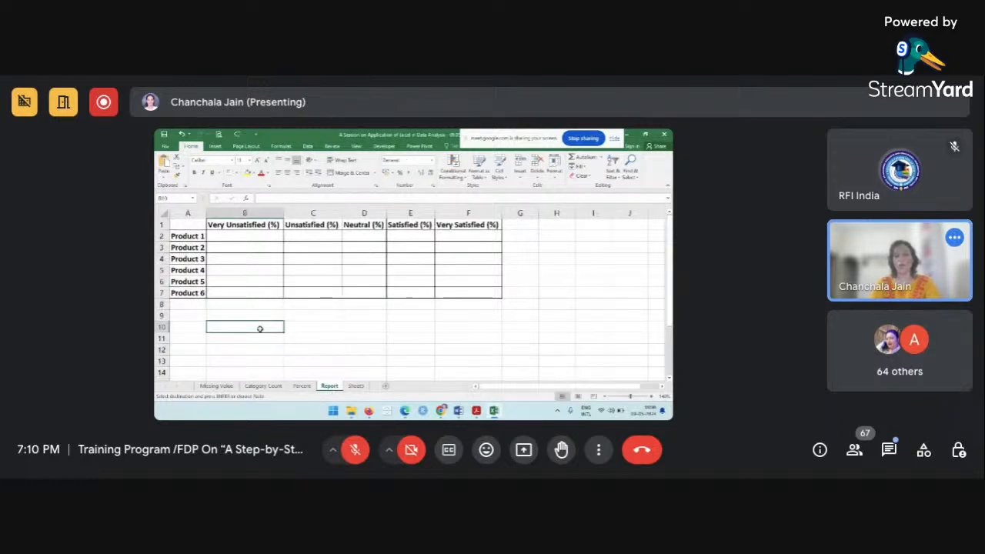
{"action": "scroll", "coordinate": [260, 329], "scroll_direction": "down", "scroll_amount": 2}
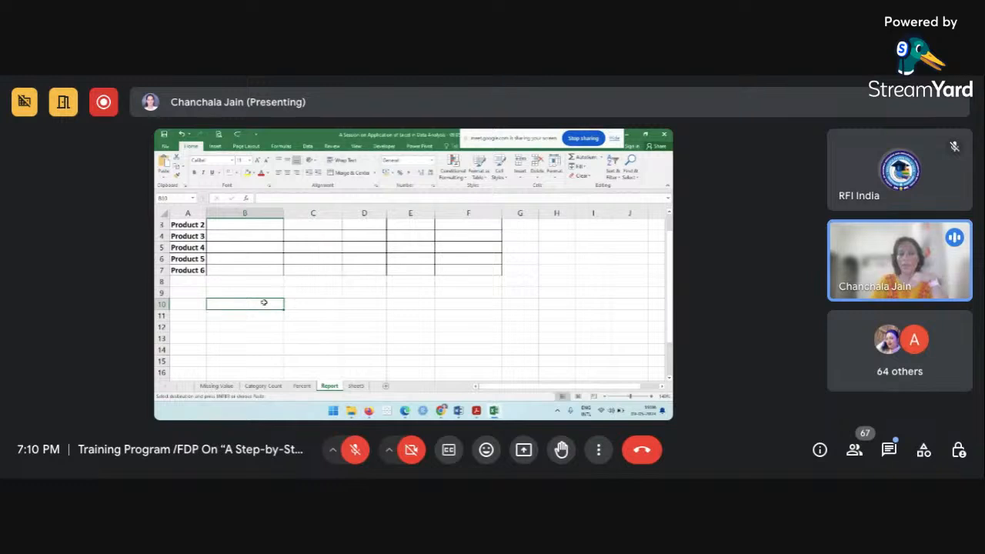
{"action": "right_click", "coordinate": [264, 302]}
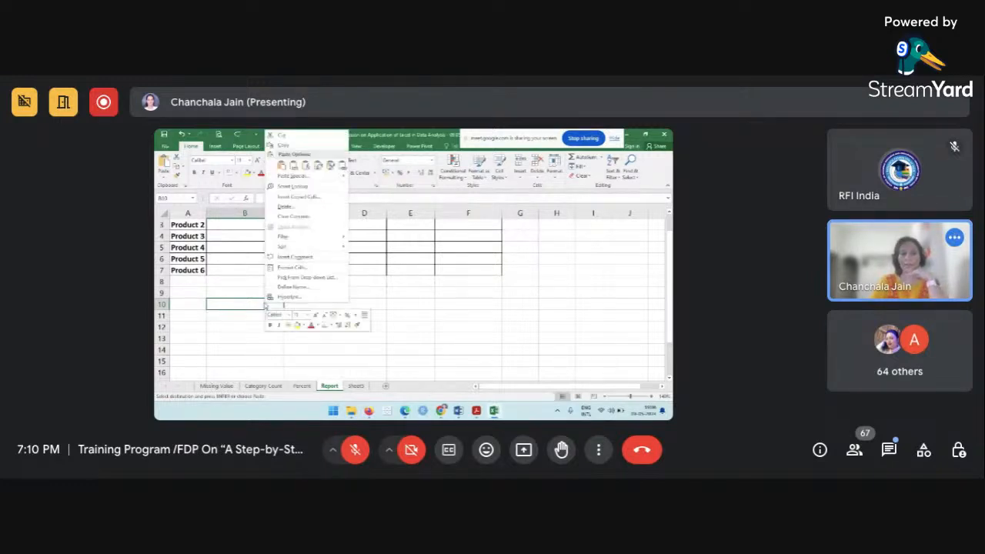
{"action": "left_click", "coordinate": [295, 167]}
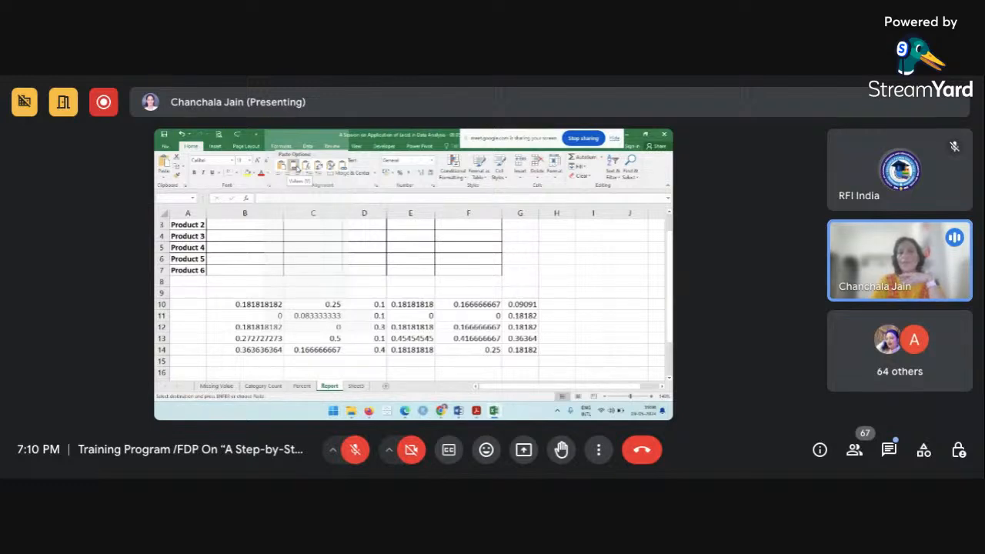
{"action": "left_click", "coordinate": [295, 167]}
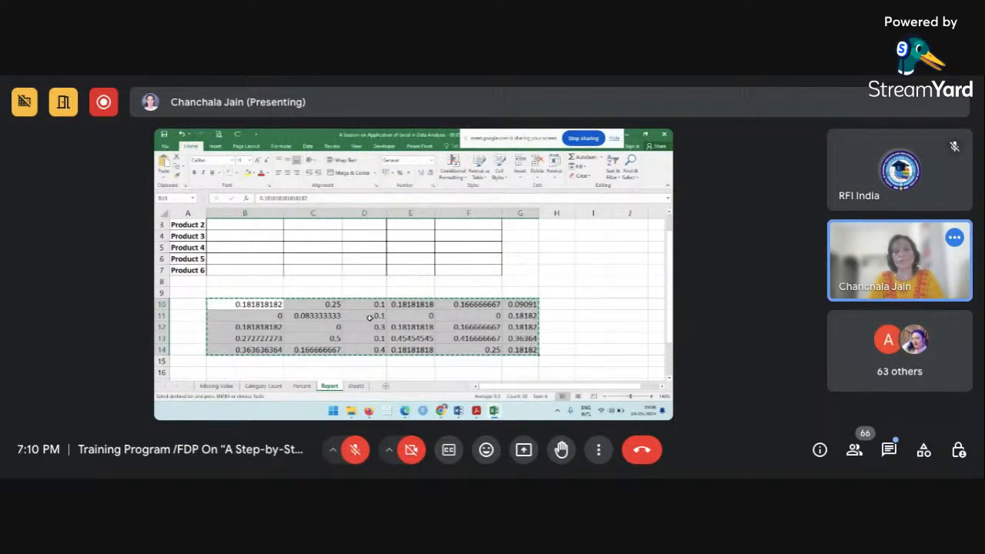
Copy the pasted values in B10:G14 and paste them transposed into the product table starting at B2.
{"action": "scroll", "coordinate": [370, 317], "scroll_direction": "up", "scroll_amount": 1}
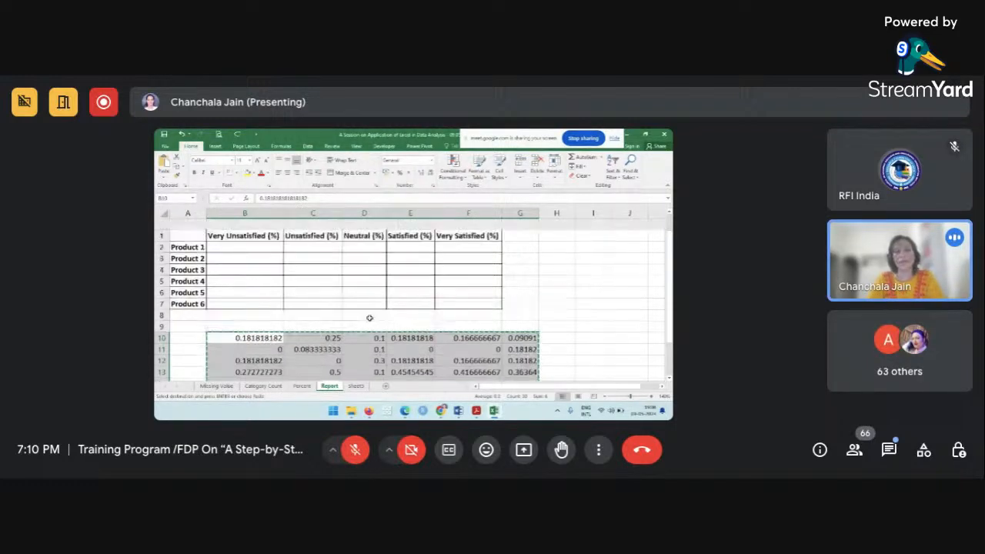
{"action": "left_click", "coordinate": [261, 240]}
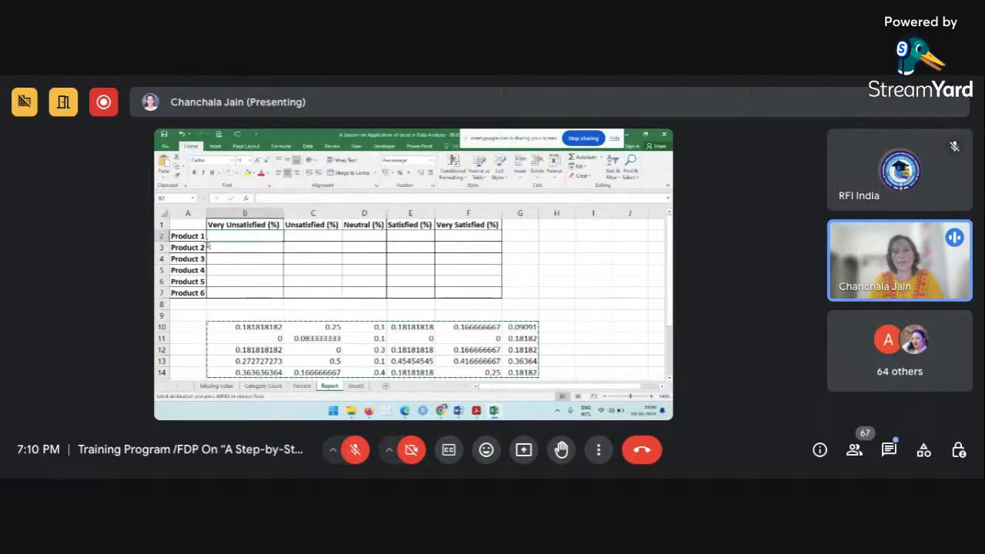
{"action": "right_click", "coordinate": [254, 232]}
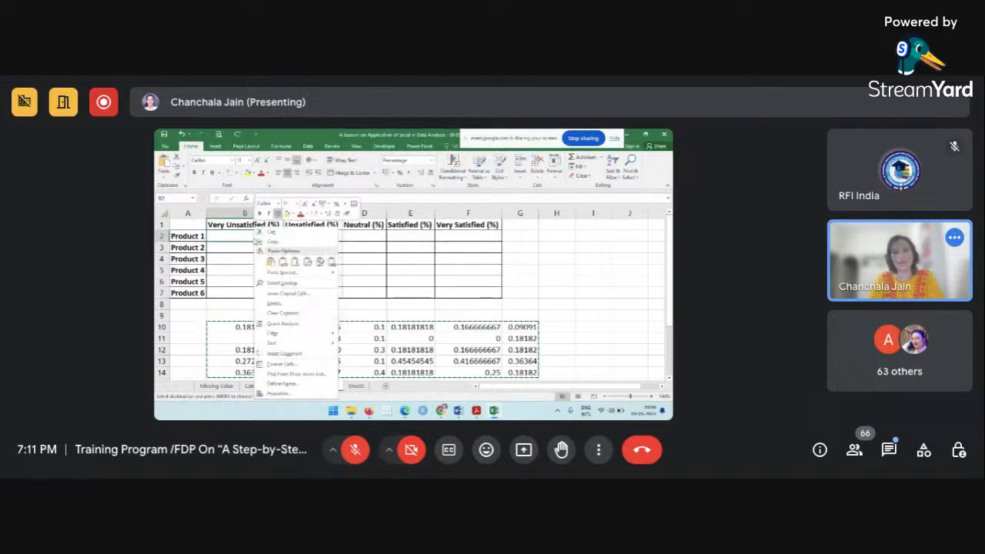
{"action": "left_click", "coordinate": [307, 262]}
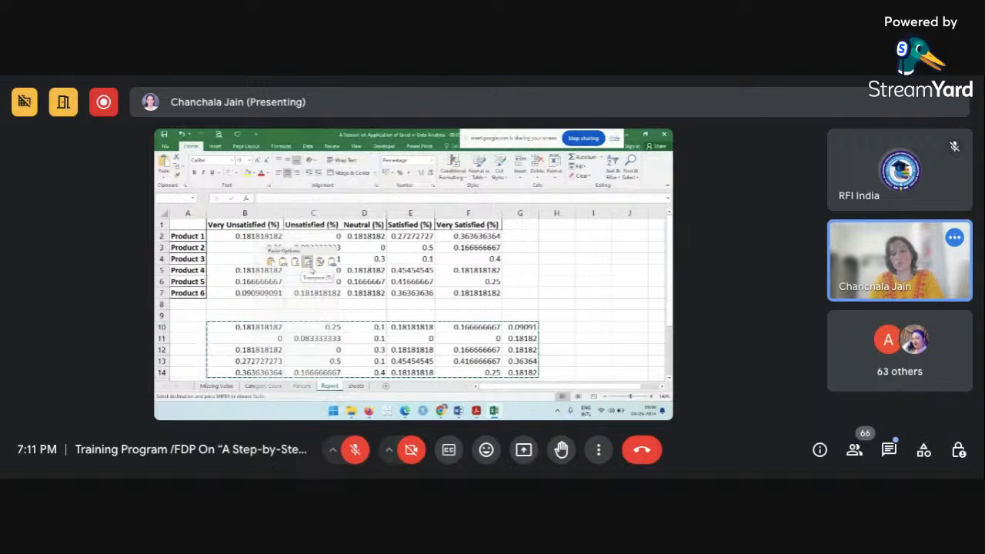
{"action": "left_click", "coordinate": [310, 264]}
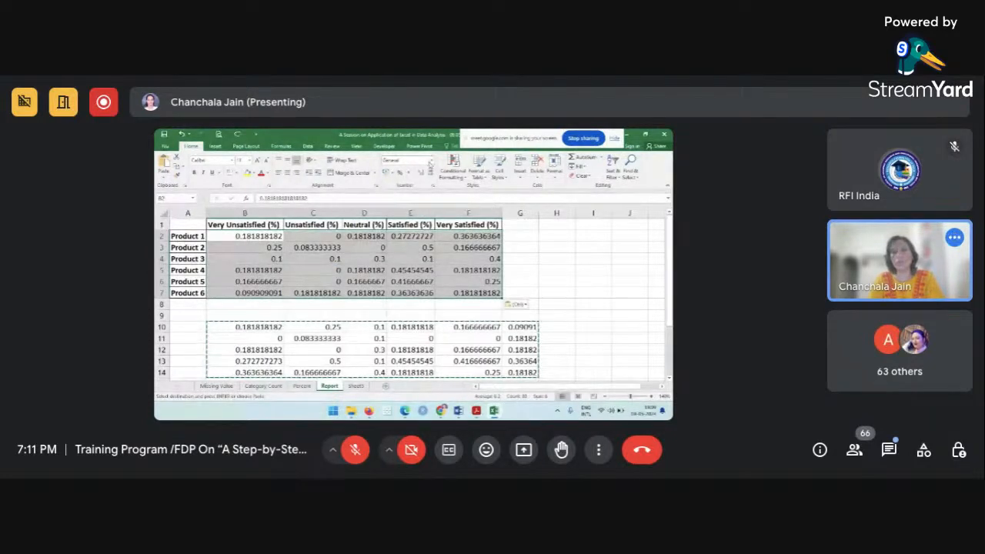
Format the values in B2:F7 of the Report table as percentages with cell borders and centred alignment.
{"action": "left_click", "coordinate": [432, 163]}
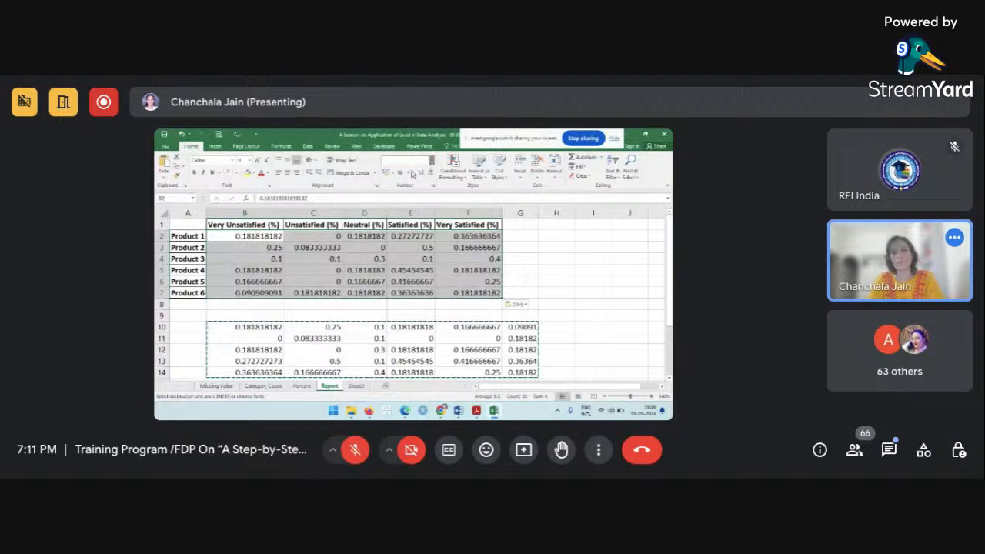
{"action": "left_click", "coordinate": [534, 269]}
{"action": "left_click", "coordinate": [400, 172]}
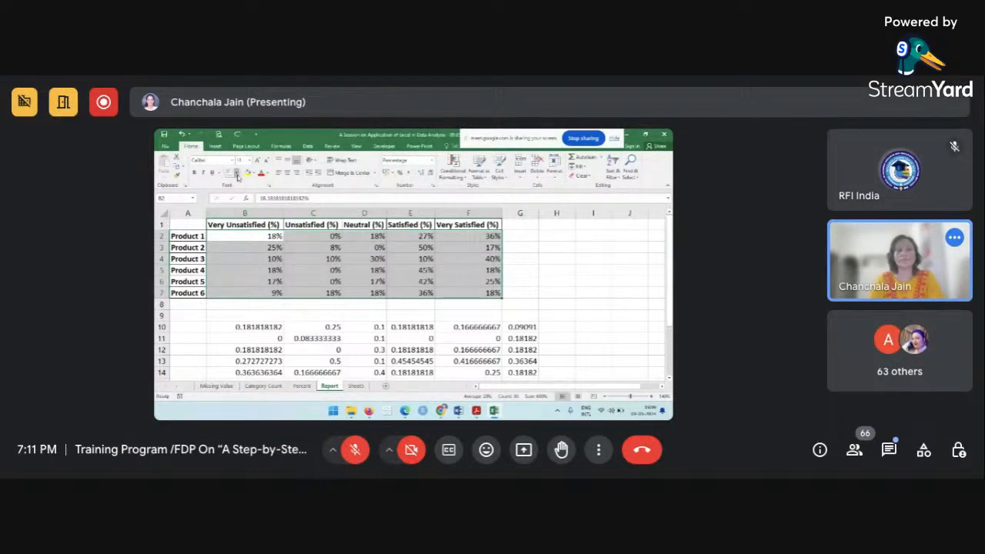
{"action": "left_click", "coordinate": [235, 172]}
{"action": "left_click", "coordinate": [232, 242]}
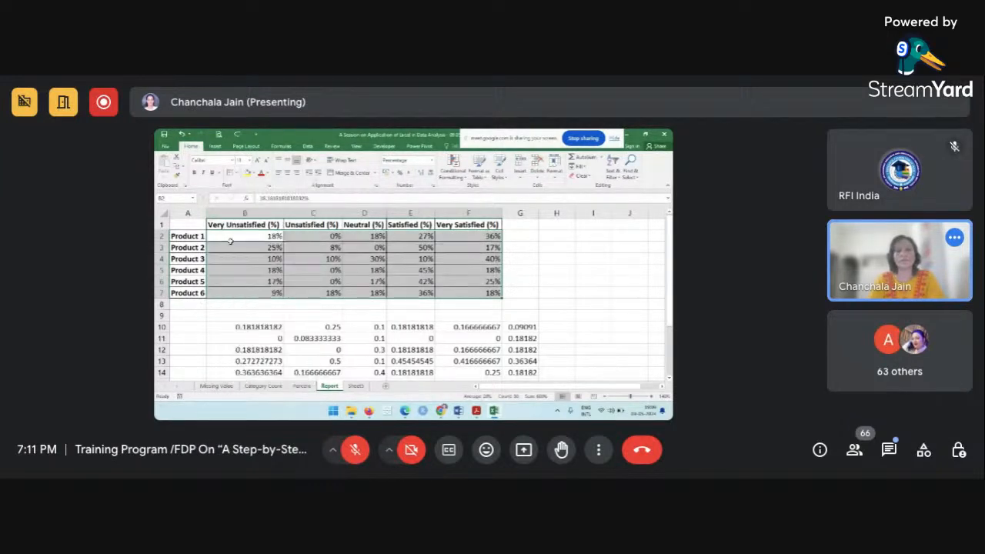
{"action": "left_click", "coordinate": [547, 294]}
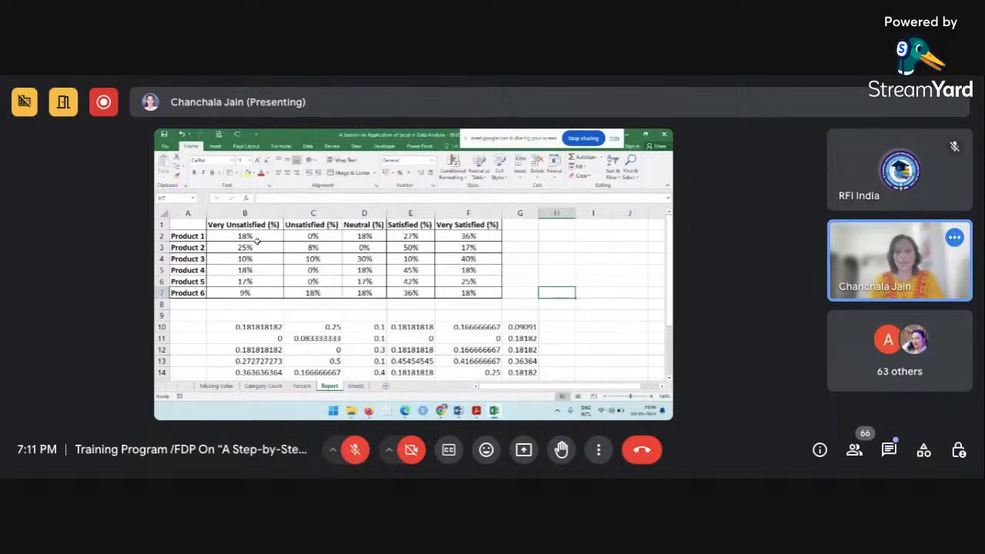
Compare the Product 4 Satisfied percentage in the Report table with its source value in E25 of the Percent sheet.
{"action": "left_click", "coordinate": [302, 387]}
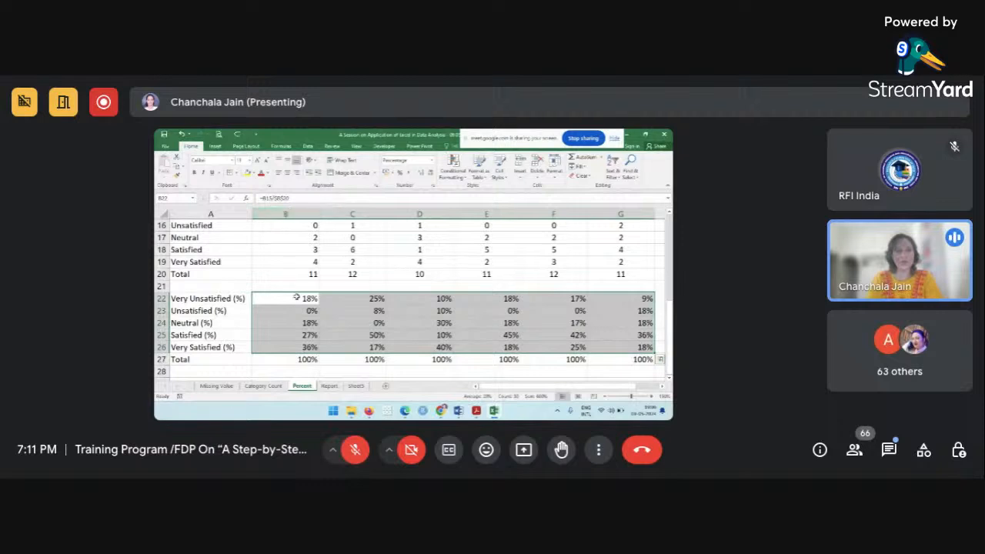
{"action": "left_click", "coordinate": [331, 388]}
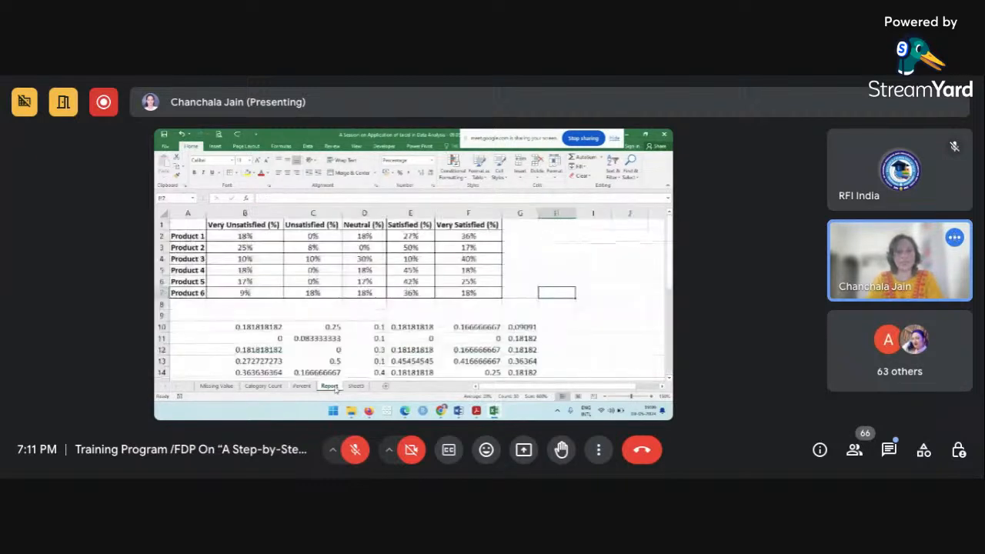
{"action": "left_click", "coordinate": [188, 270]}
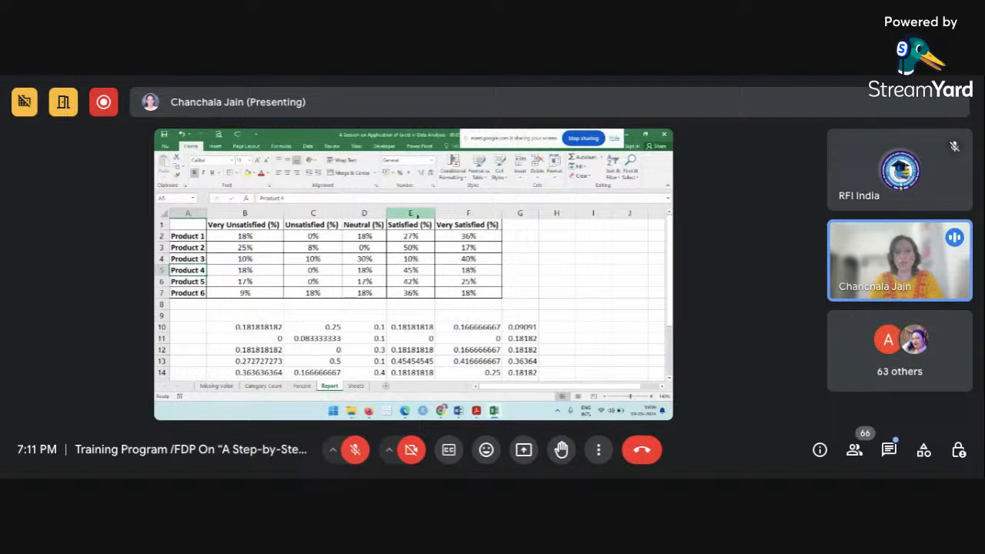
{"action": "left_click", "coordinate": [414, 271]}
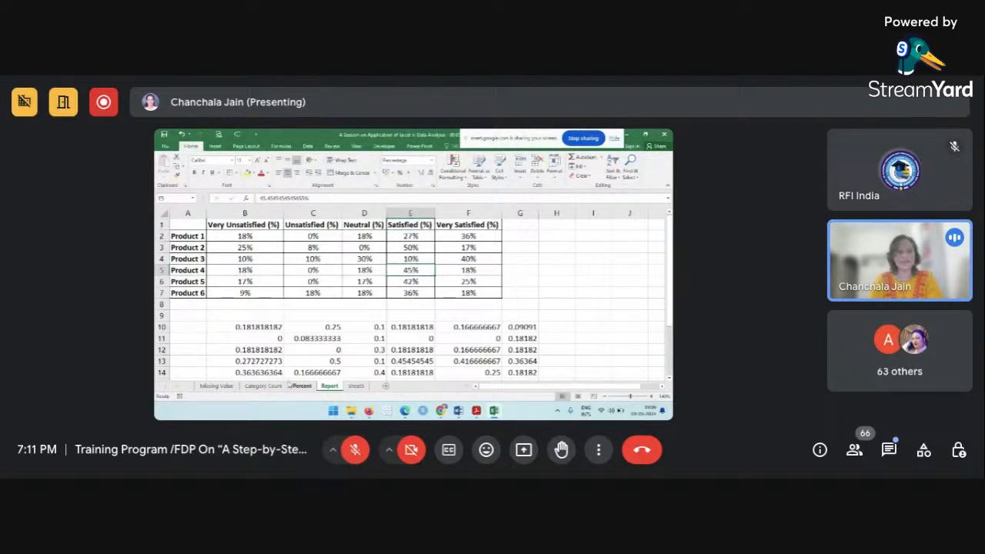
{"action": "left_click", "coordinate": [301, 387]}
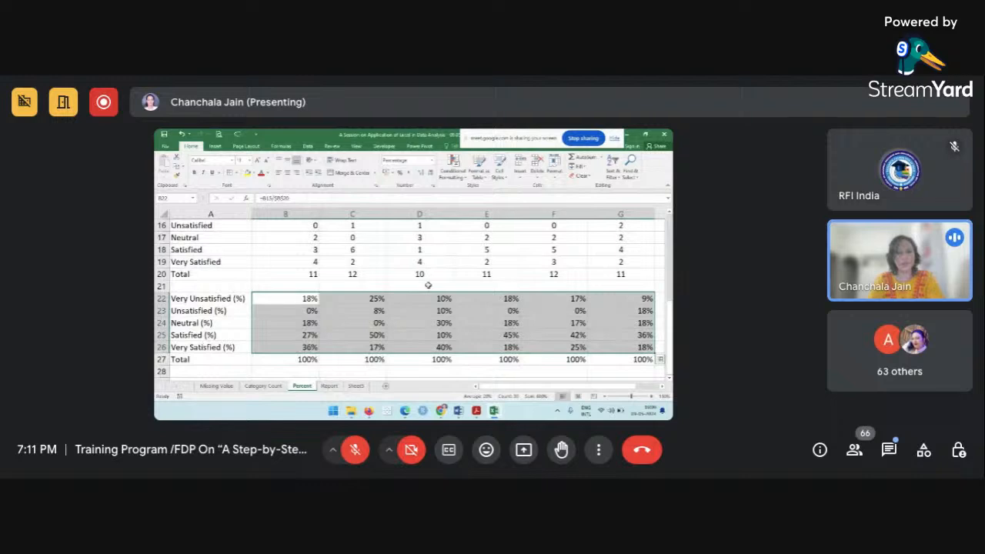
{"action": "left_click", "coordinate": [475, 216]}
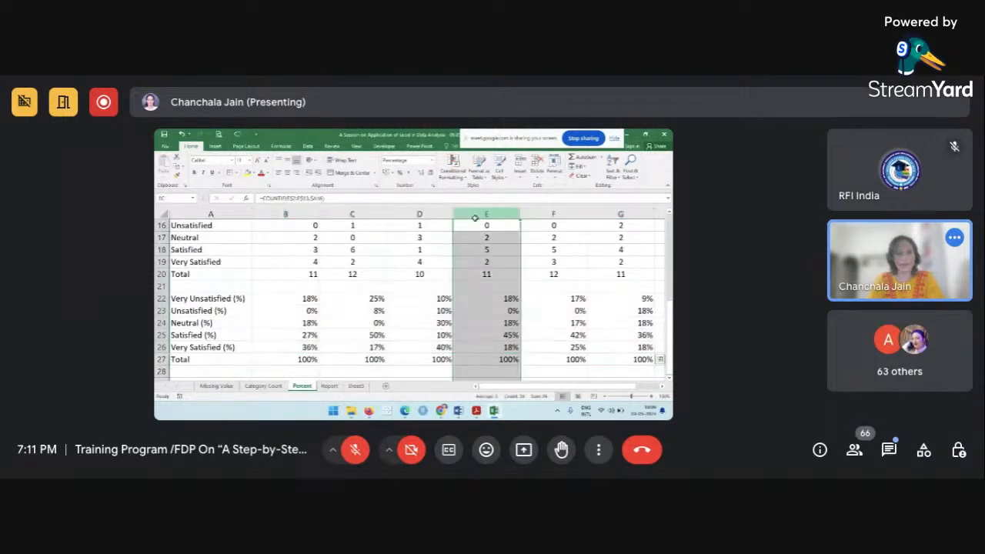
{"action": "left_click", "coordinate": [509, 336]}
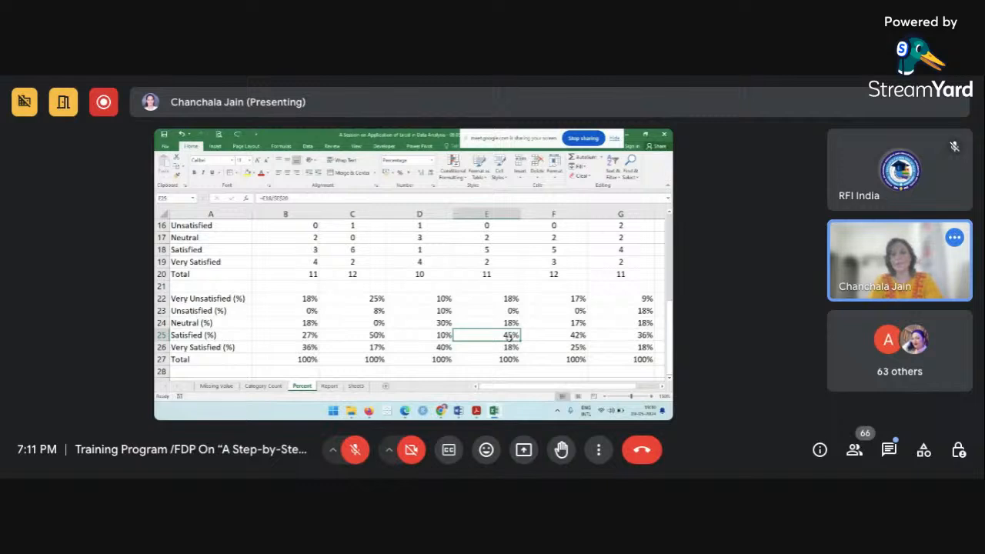
{"action": "left_click", "coordinate": [329, 387]}
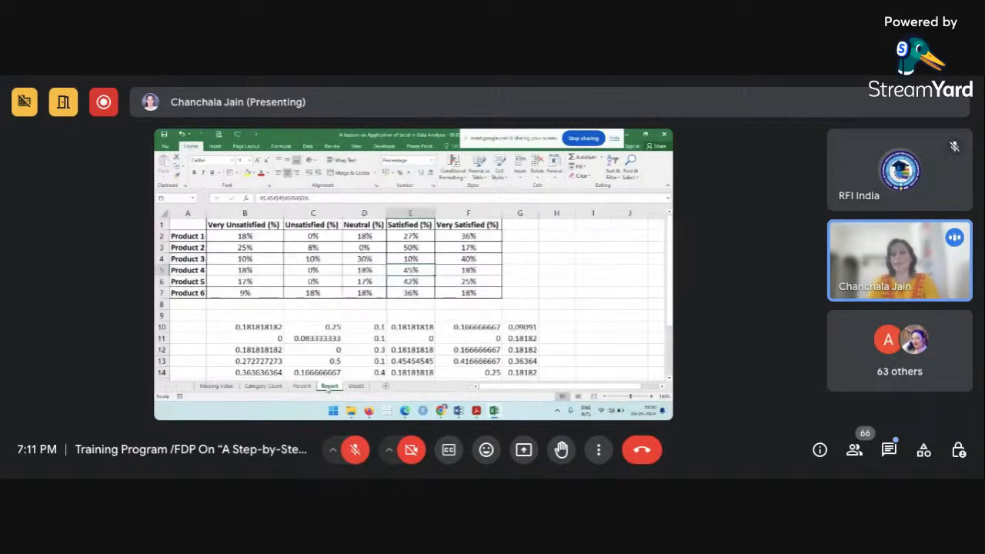
Clear the helper values in B10:G14 below the Report table.
{"action": "left_click", "coordinate": [358, 316]}
{"action": "right_click", "coordinate": [263, 329]}
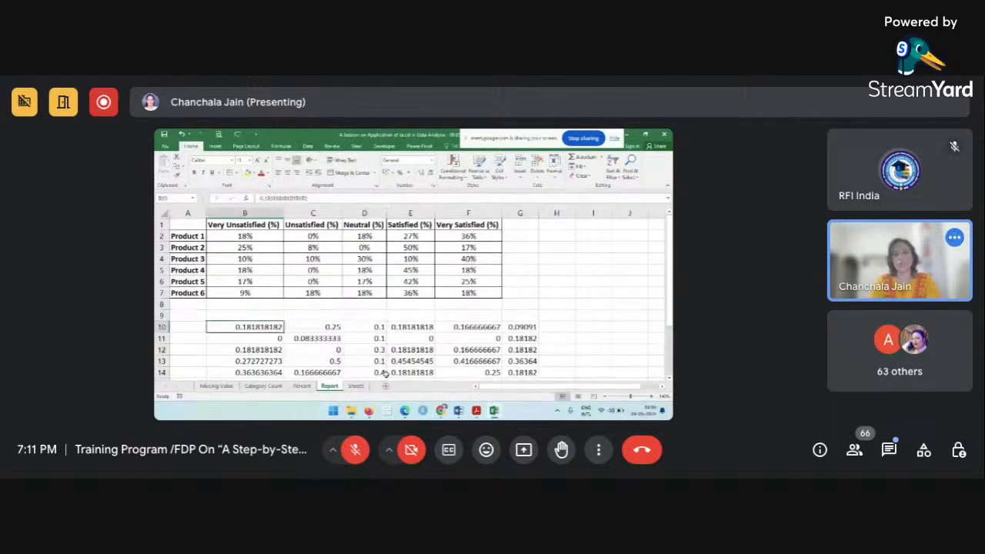
{"action": "left_click", "coordinate": [445, 370]}
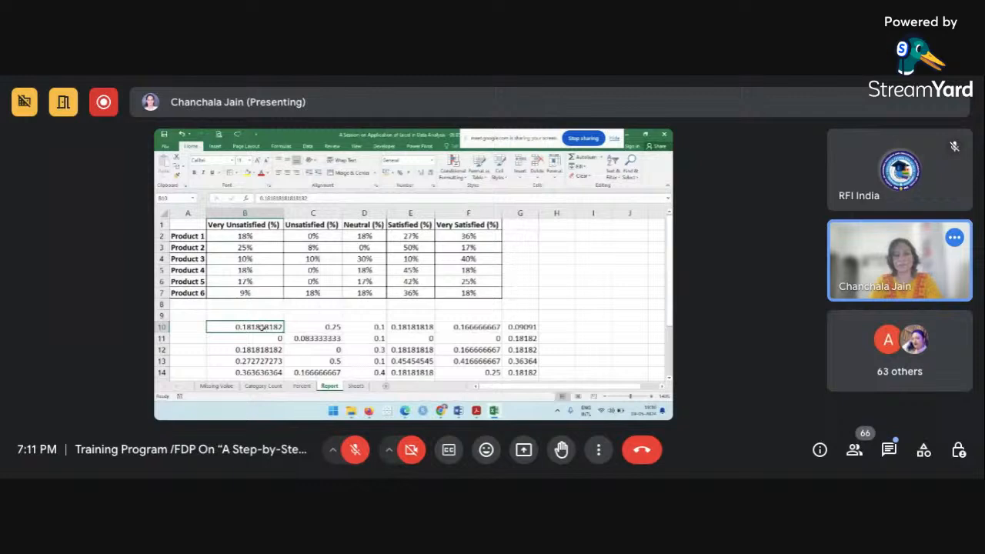
{"action": "left_click_drag", "start_coordinate": [261, 328], "coordinate": [531, 373]}
{"action": "key", "text": "Delete"}
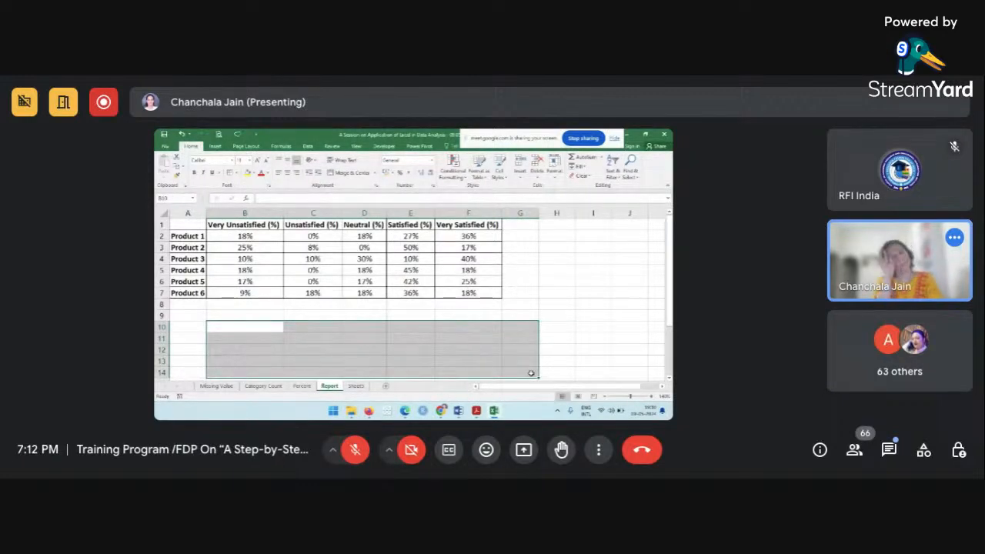
{"action": "left_click", "coordinate": [531, 307]}
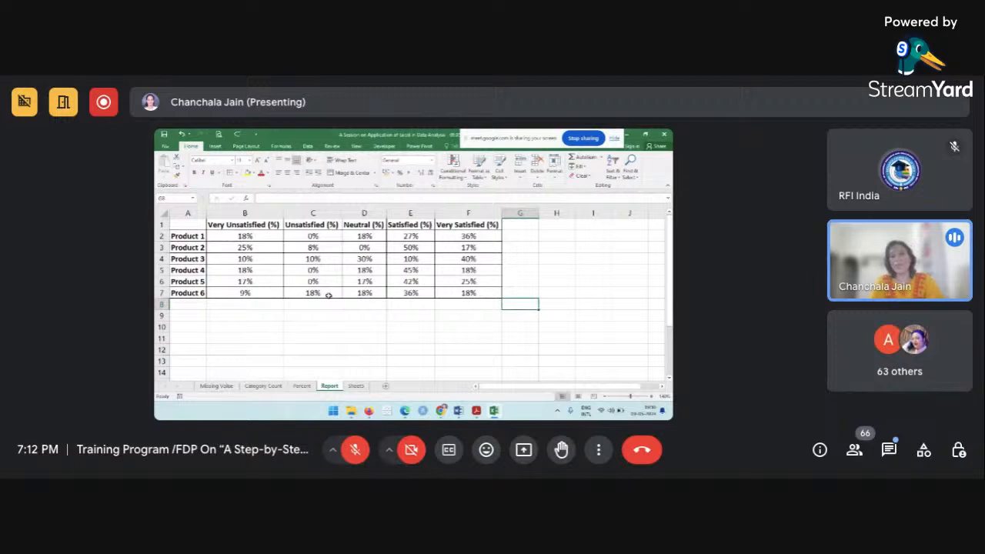
Open Sheet5 with the participants' product ratings, gender and income data.
{"action": "left_click", "coordinate": [345, 353]}
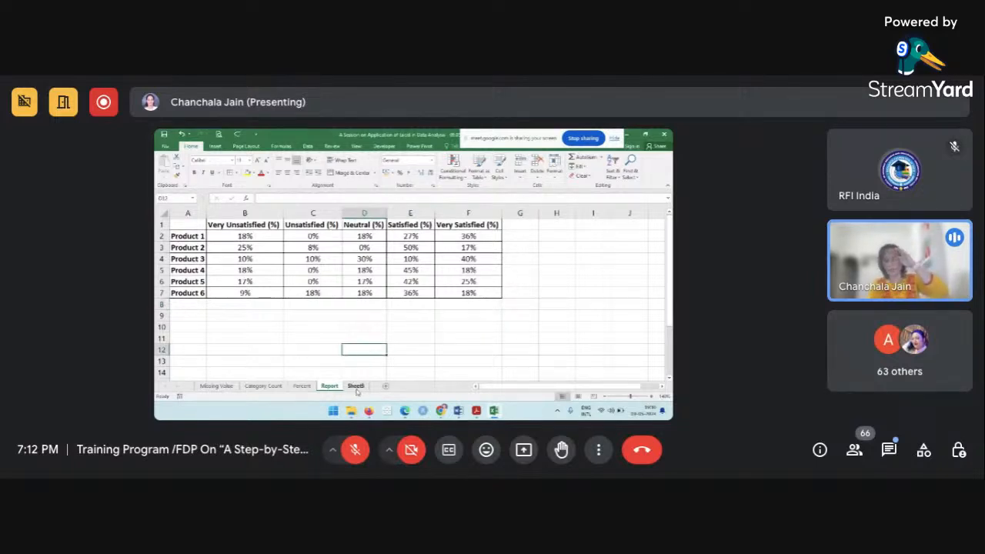
{"action": "left_click", "coordinate": [355, 387]}
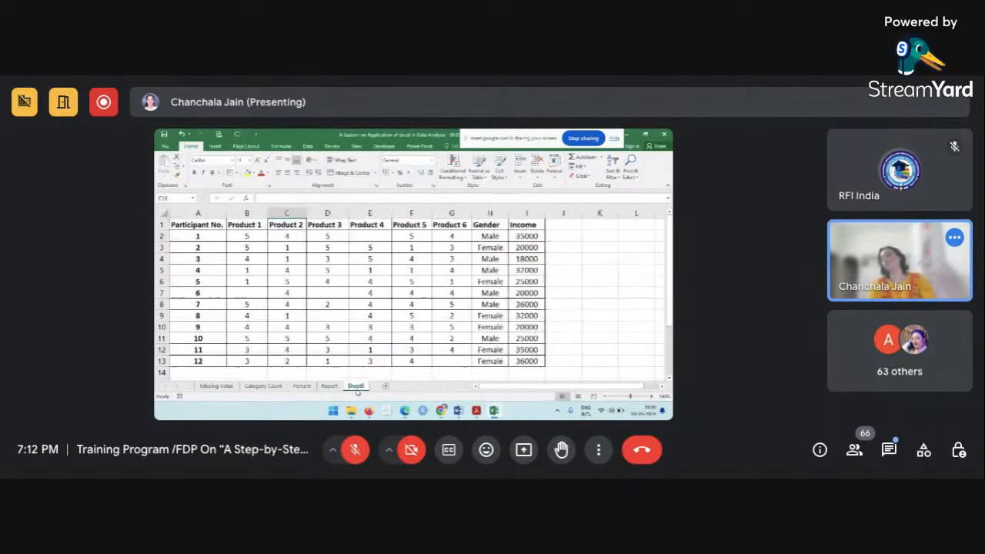
Copy the text ratings in B2:G13 of the Missing Value sheet over the product ratings starting at B2 on Sheet5.
{"action": "left_click", "coordinate": [396, 279]}
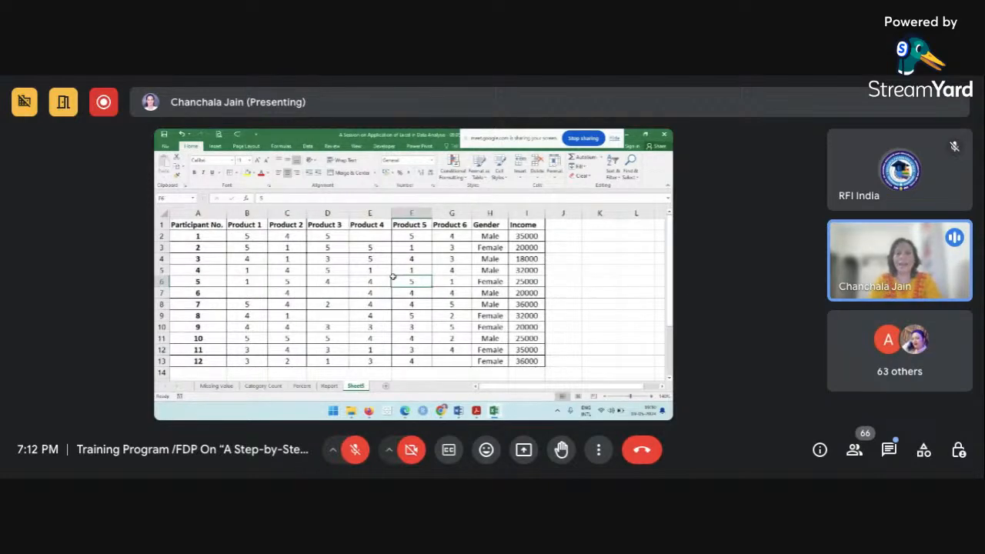
{"action": "left_click", "coordinate": [230, 388]}
{"action": "scroll", "coordinate": [297, 291], "scroll_direction": "up", "scroll_amount": 2}
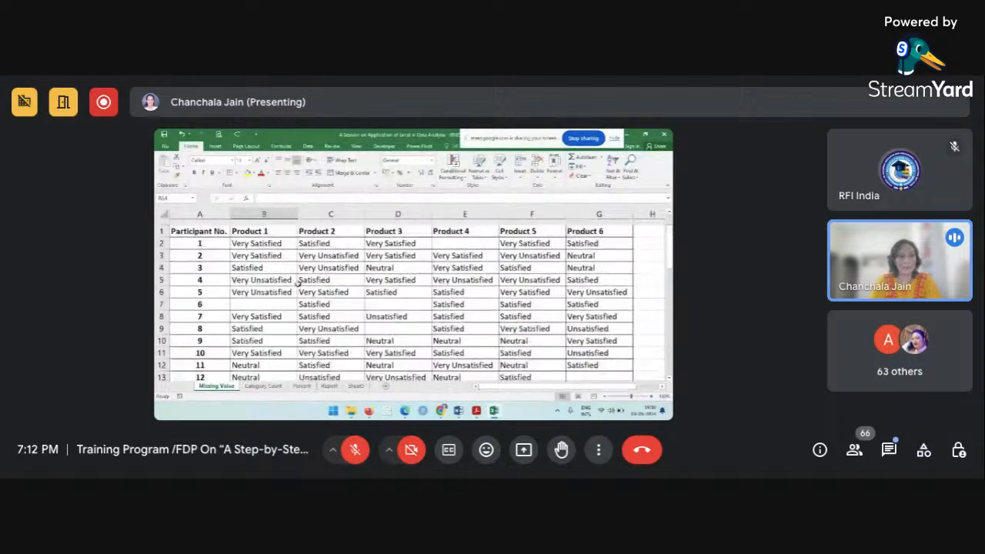
{"action": "left_click_drag", "start_coordinate": [275, 245], "coordinate": [576, 370]}
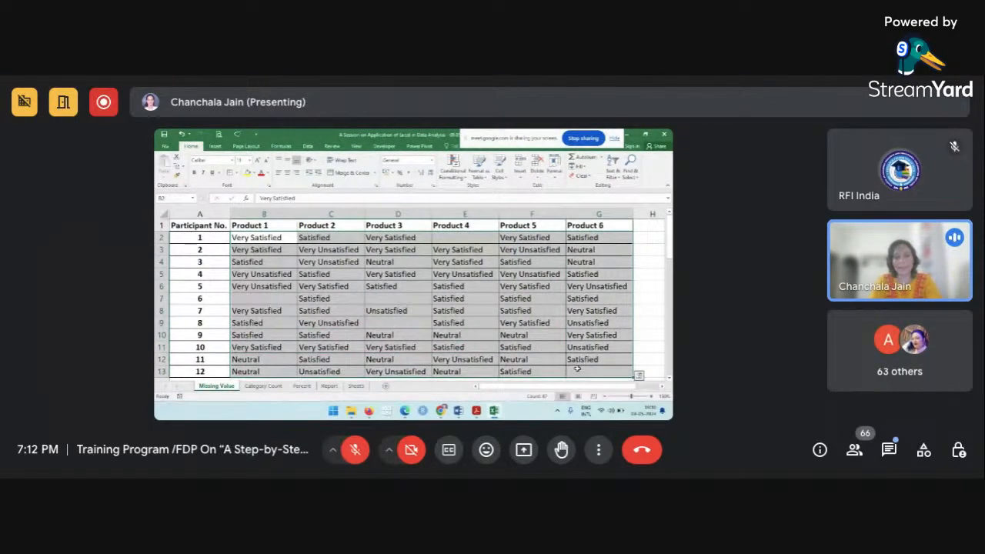
{"action": "scroll", "coordinate": [576, 369], "scroll_direction": "down", "scroll_amount": 1}
{"action": "key", "text": "ctrl+c"}
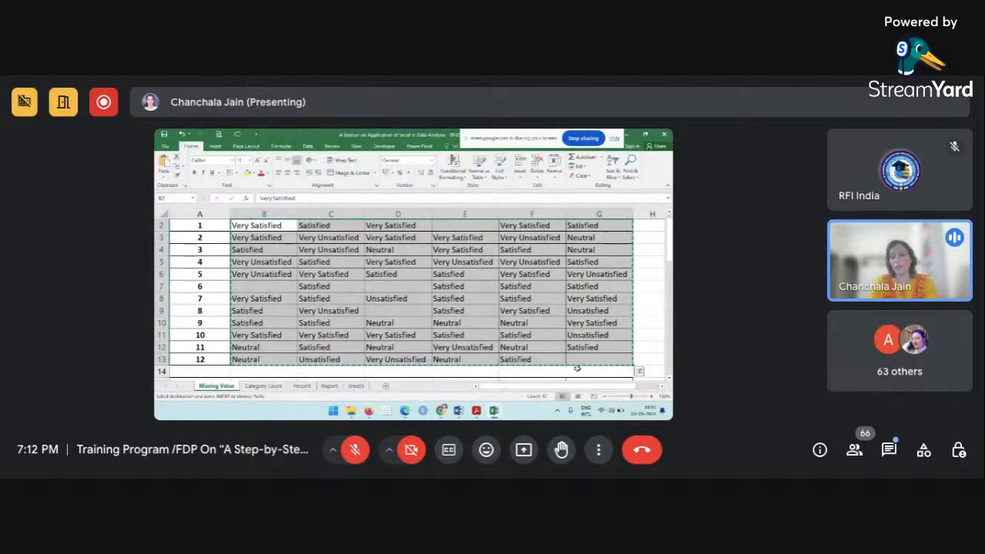
{"action": "scroll", "coordinate": [576, 369], "scroll_direction": "up", "scroll_amount": 1}
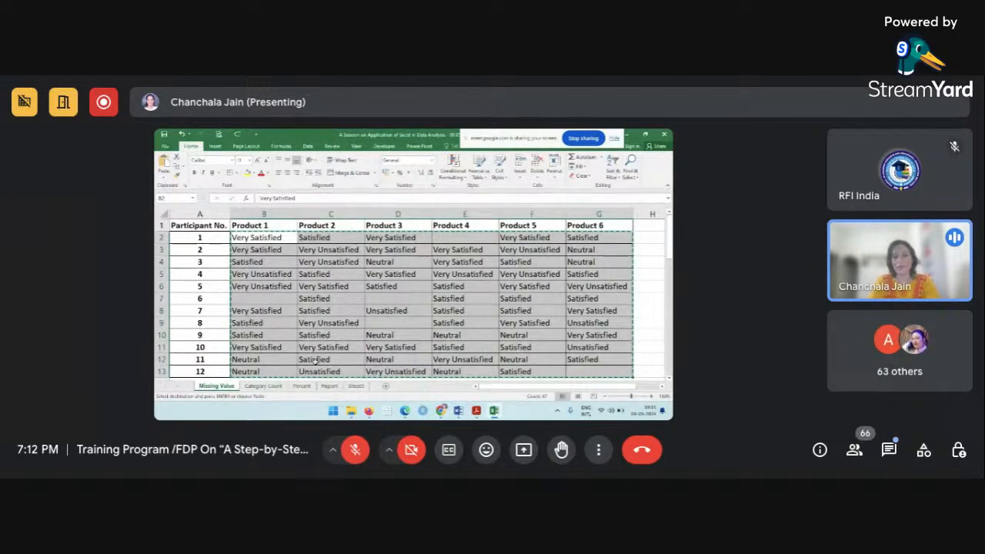
{"action": "left_click", "coordinate": [355, 386]}
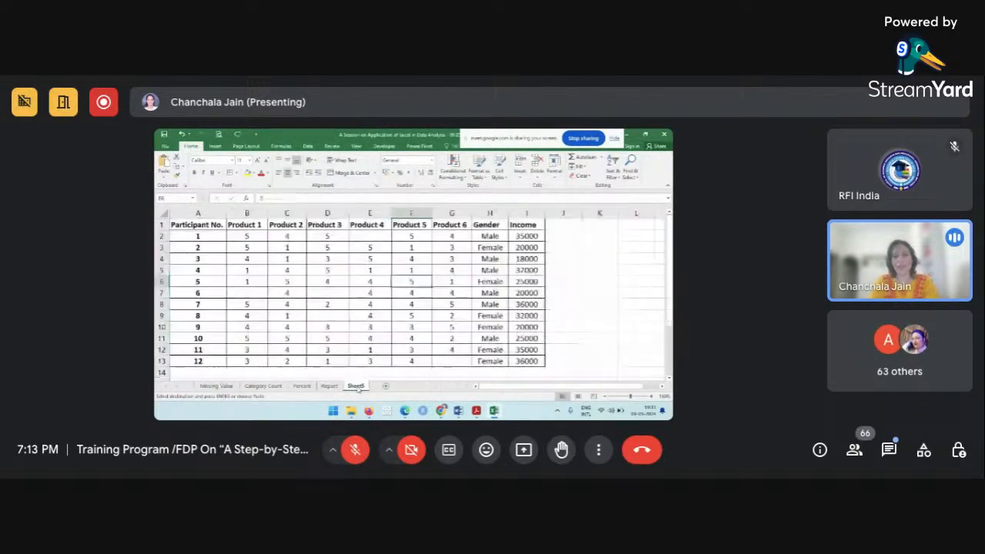
{"action": "left_click", "coordinate": [250, 238]}
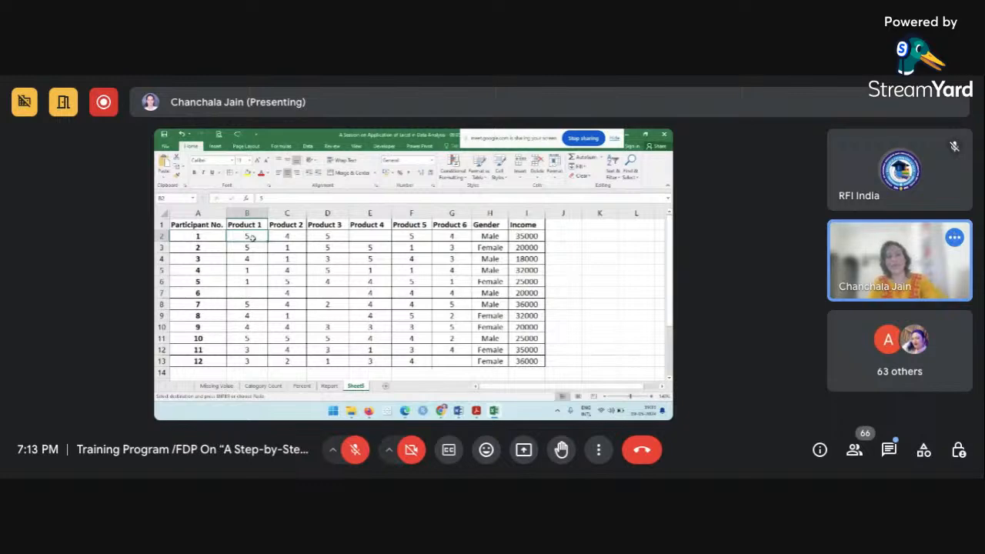
{"action": "key", "text": "ctrl+v"}
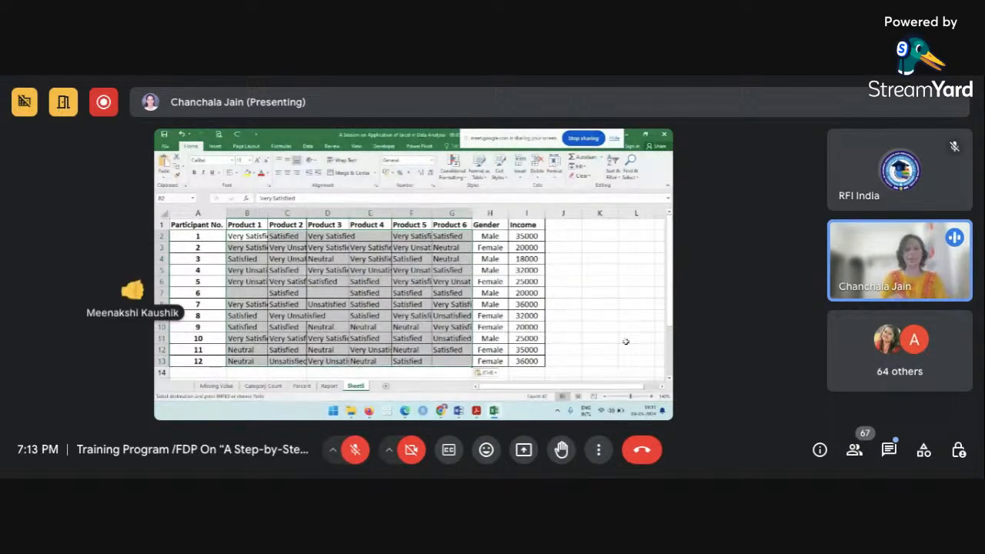
Replace all "very satisfied" entries in the selected ratings B2:G13 on Sheet5 with 5.
{"action": "key", "text": "ctrl+h"}
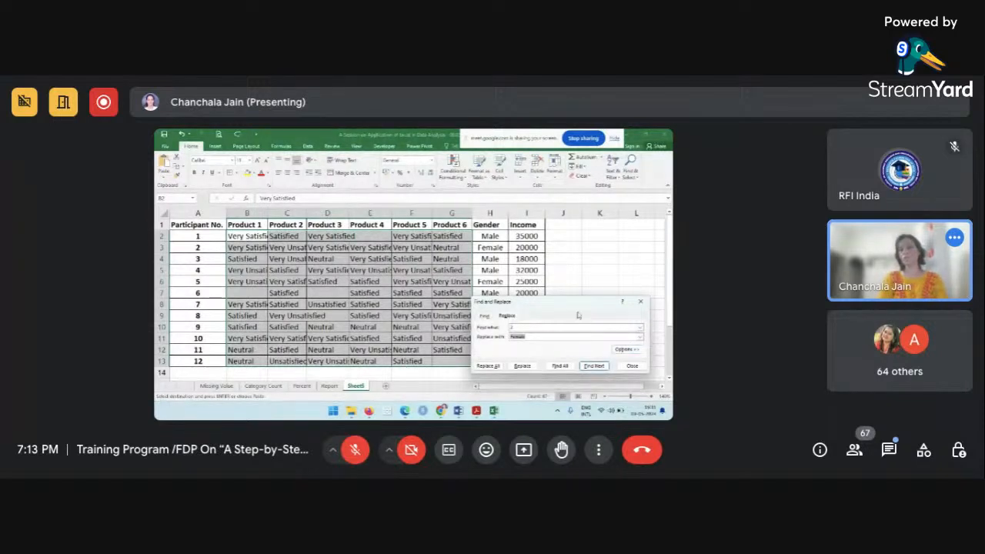
{"action": "left_click_drag", "start_coordinate": [574, 307], "coordinate": [551, 260]}
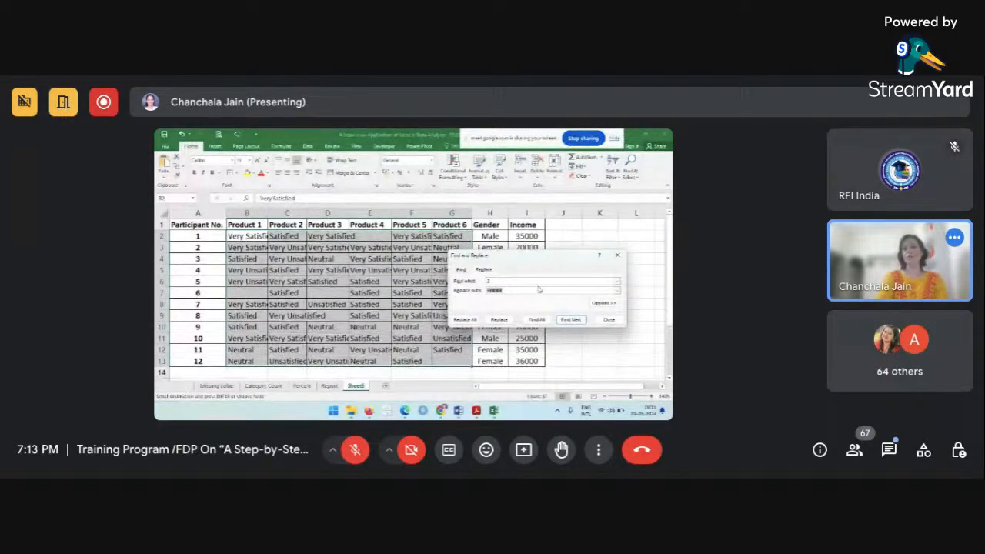
{"action": "key", "text": "BackSpace"}
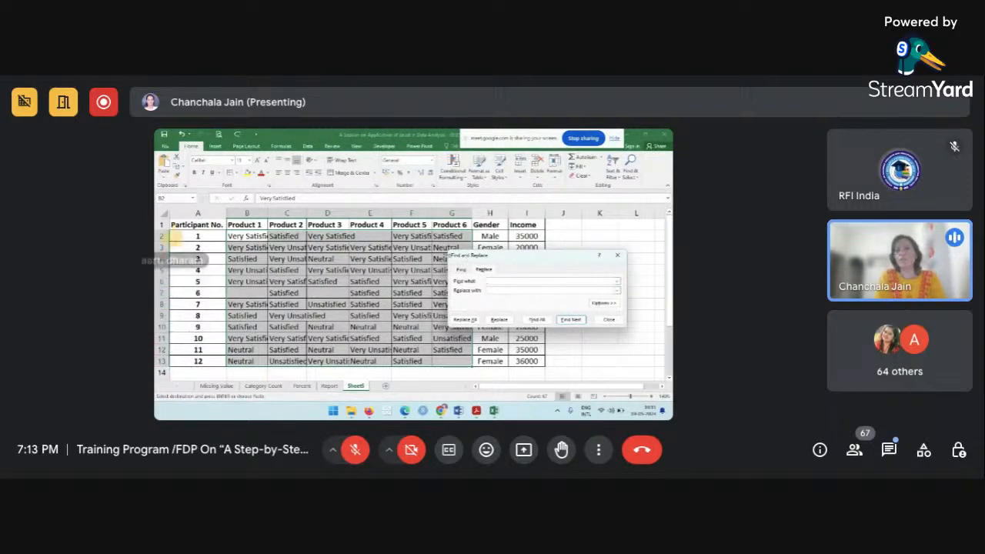
{"action": "left_click_drag", "start_coordinate": [451, 254], "coordinate": [368, 174]}
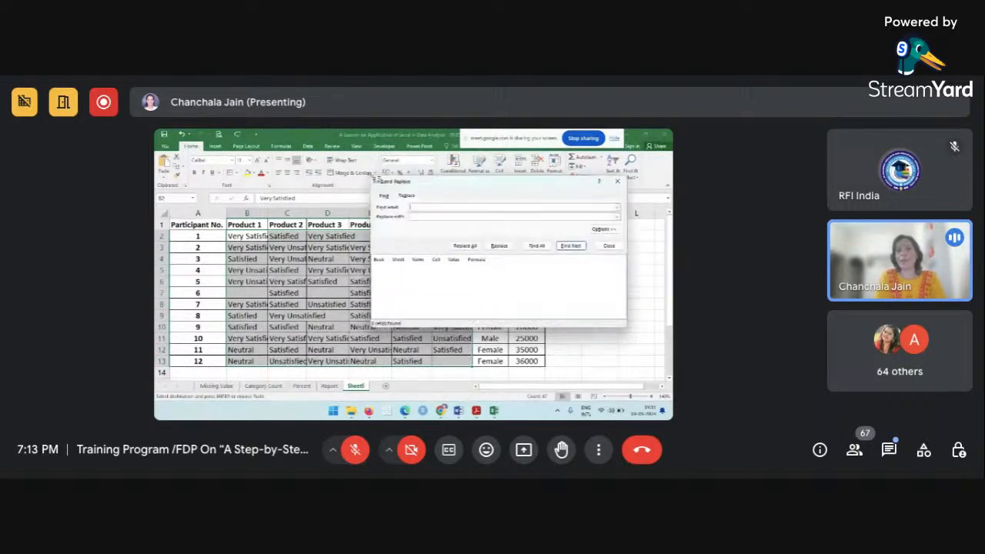
{"action": "left_click_drag", "start_coordinate": [438, 184], "coordinate": [490, 196]}
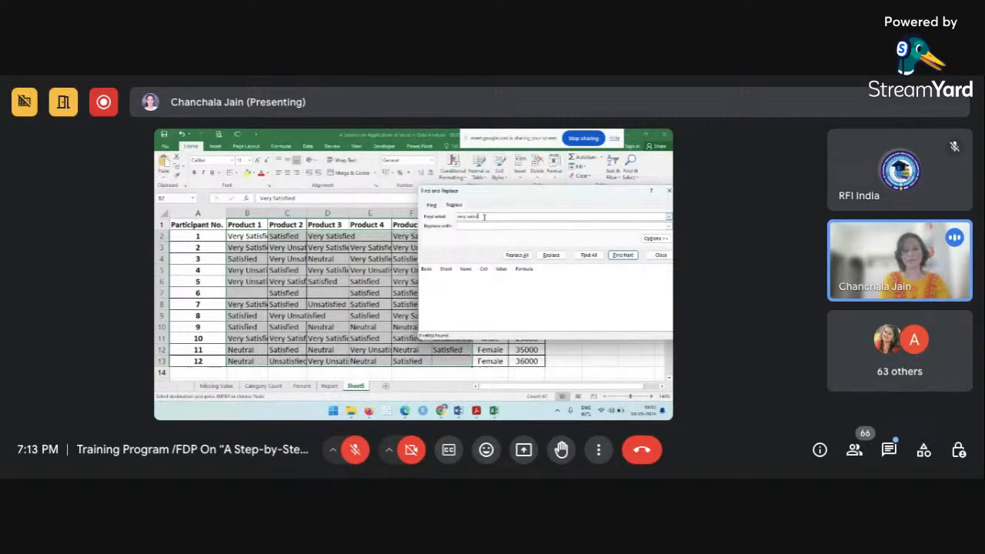
{"action": "type", "text": "ied"}
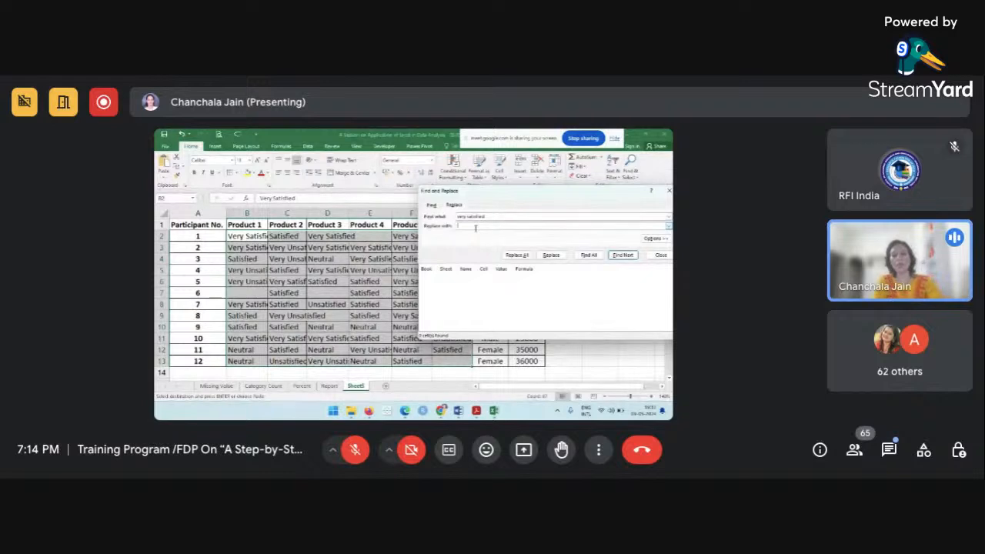
{"action": "type", "text": "5"}
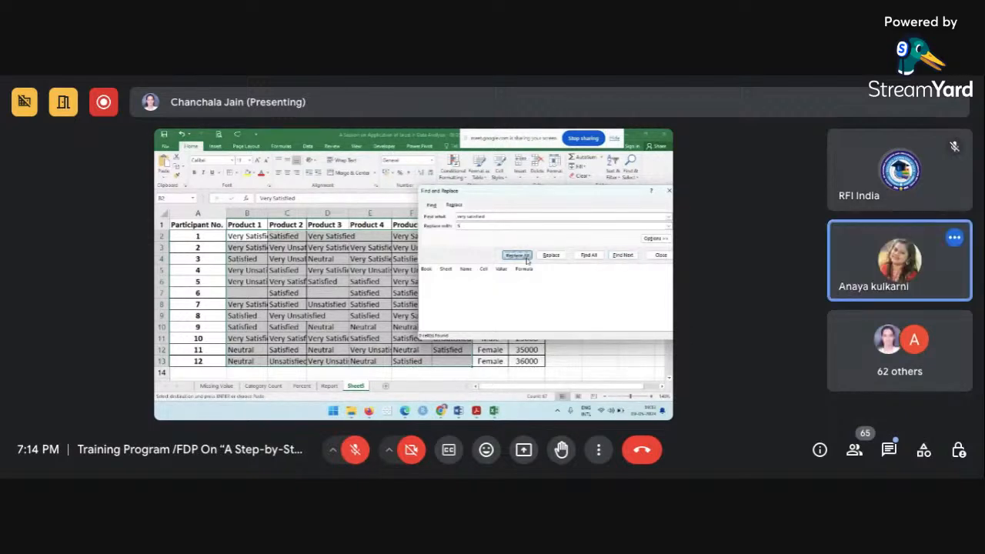
{"action": "left_click", "coordinate": [527, 259]}
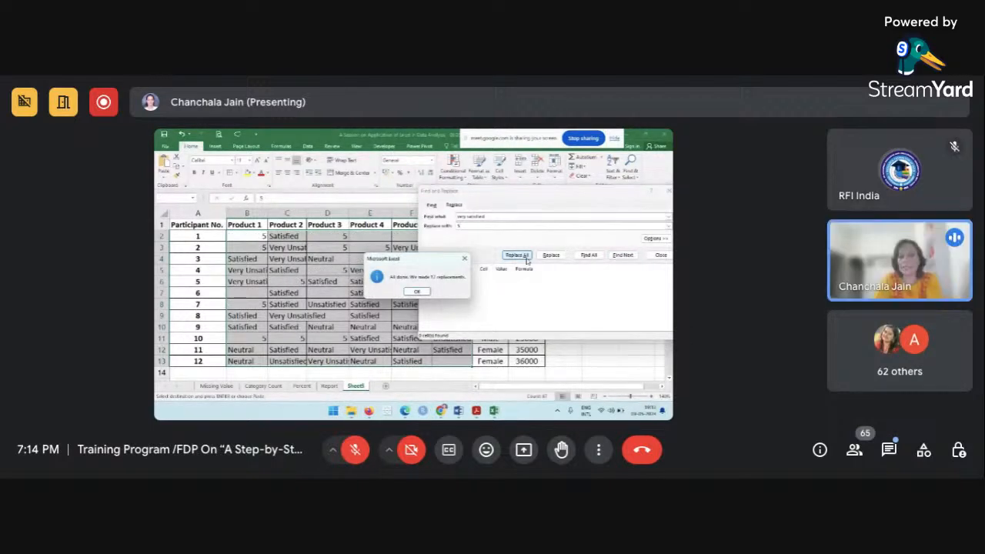
{"action": "left_click", "coordinate": [424, 292]}
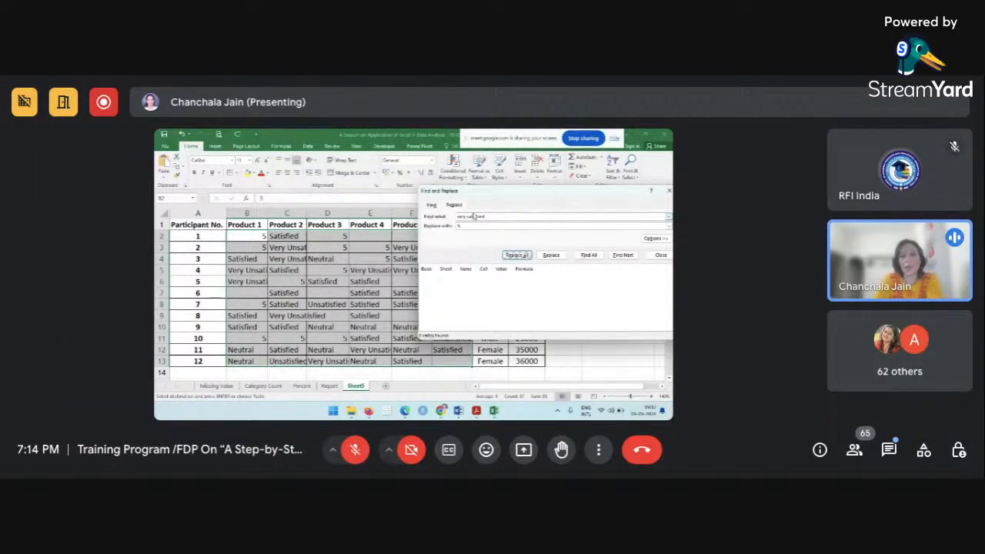
Try to replace all "very dissatisfied" entries in the selected ratings with 1.
{"action": "left_click", "coordinate": [469, 217]}
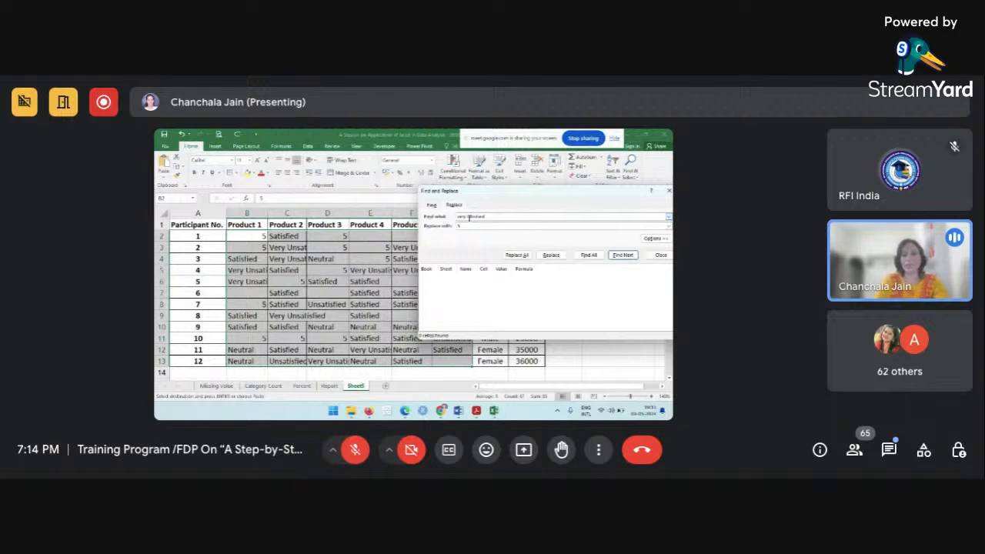
{"action": "type", "text": "un"}
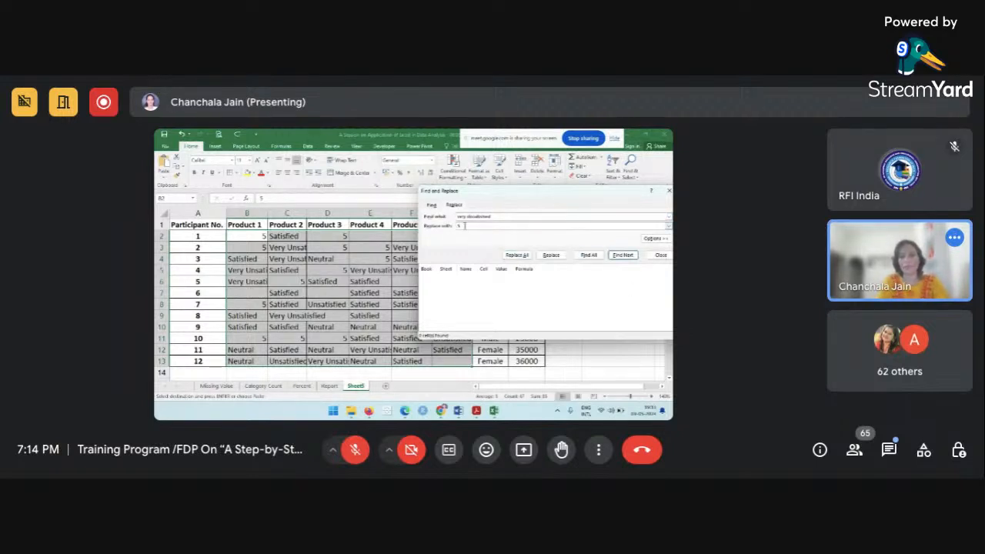
{"action": "left_click", "coordinate": [464, 226]}
{"action": "key", "text": "BackSpace"}
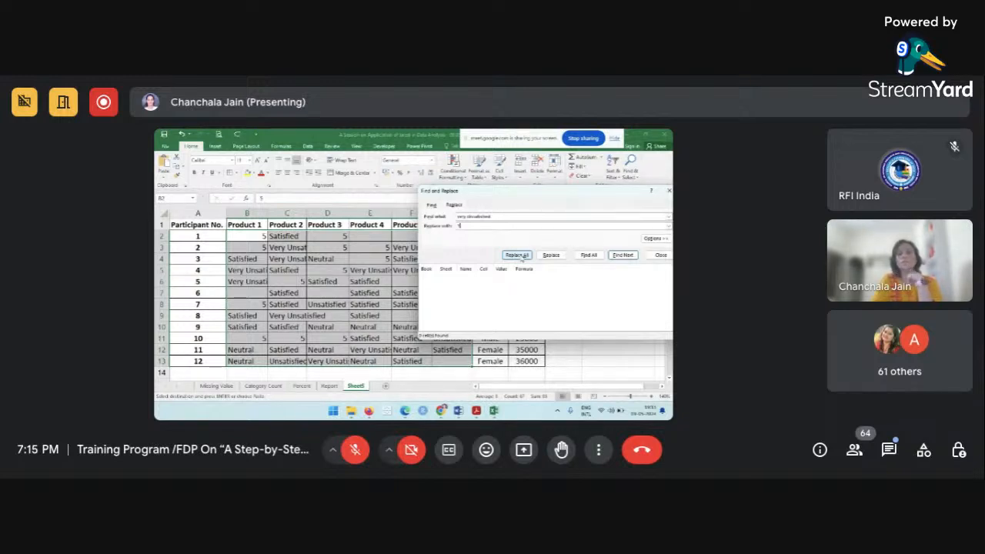
{"action": "left_click", "coordinate": [519, 257]}
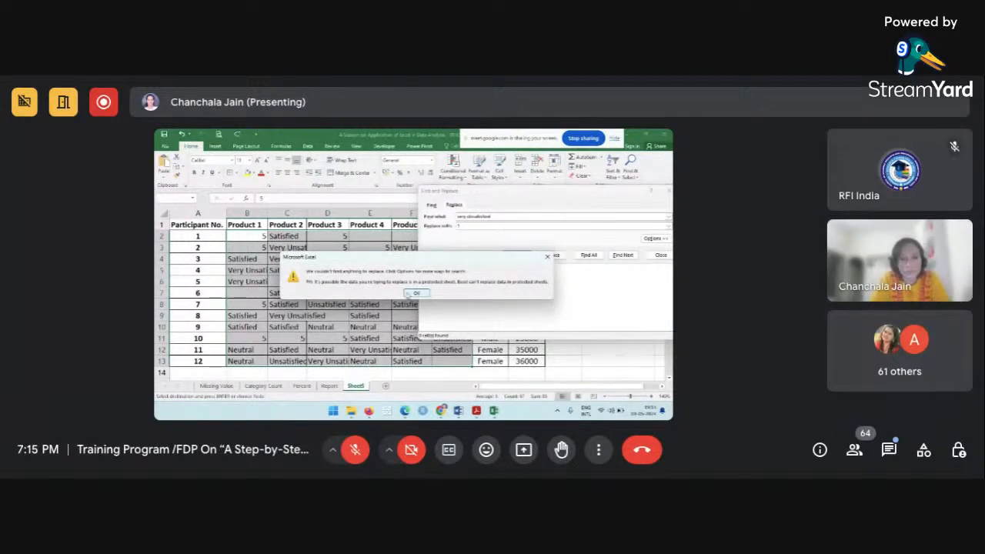
{"action": "left_click", "coordinate": [415, 294]}
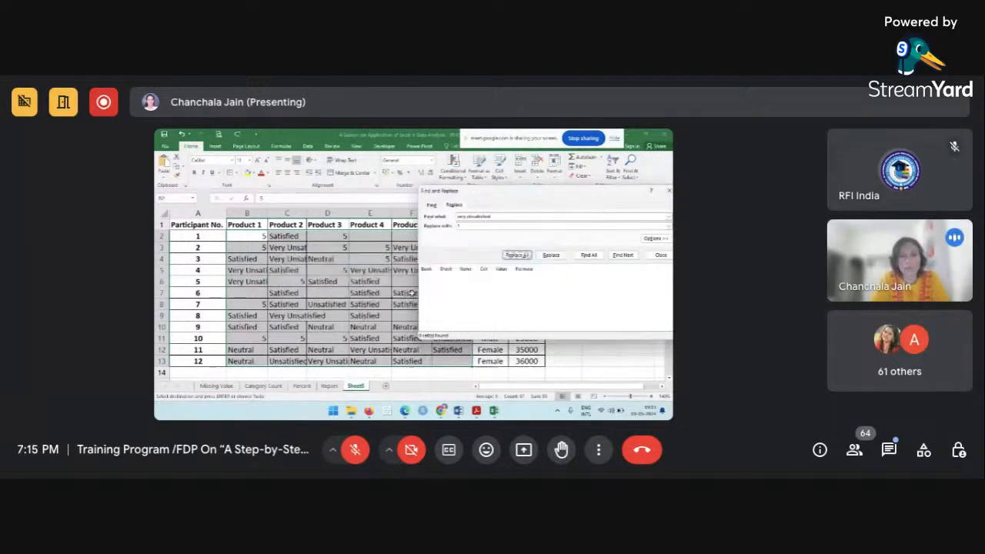
Correct the search text to "very unsatisfied" and replace all its entries in the selected ratings with 1.
{"action": "left_click", "coordinate": [472, 217]}
{"action": "key", "text": "BackSpace"}
{"action": "key", "text": "BackSpace"}
{"action": "key", "text": "BackSpace"}
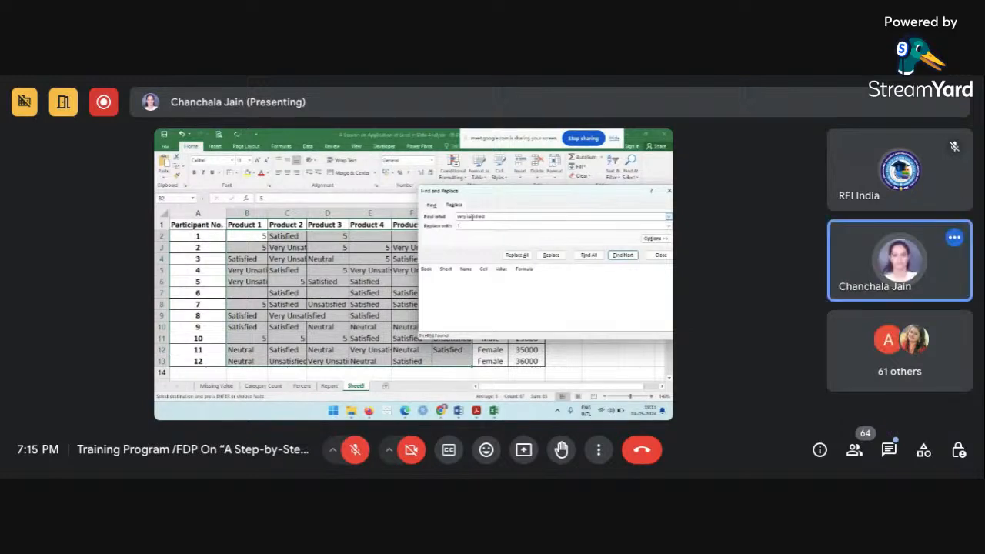
{"action": "type", "text": "un"}
{"action": "left_click", "coordinate": [469, 227]}
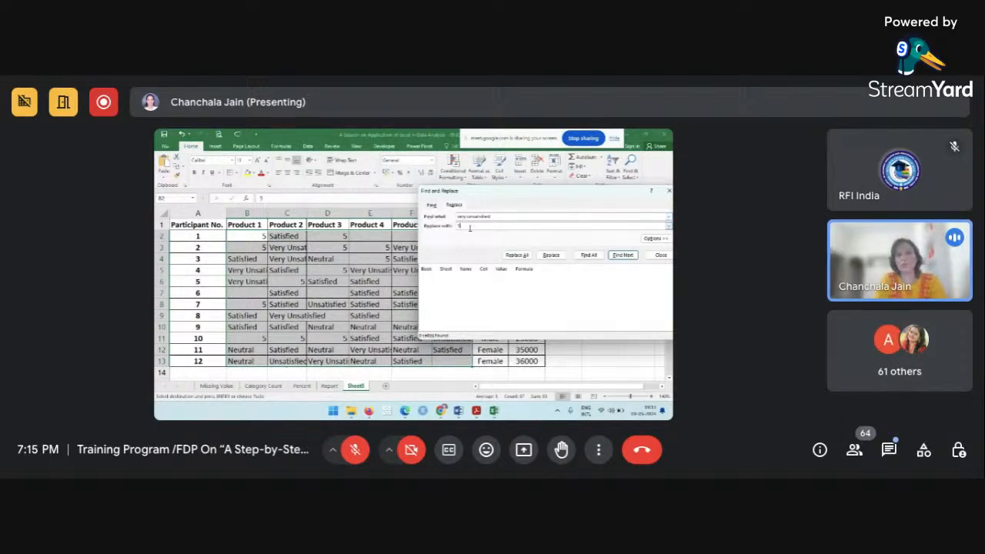
{"action": "left_click", "coordinate": [517, 255]}
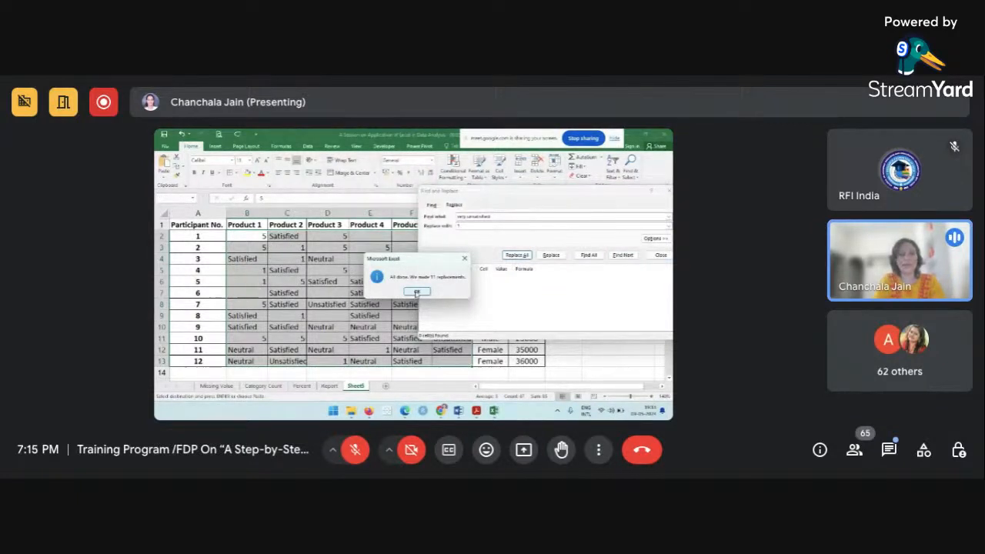
{"action": "left_click", "coordinate": [416, 293]}
Replace all "unsatisfied" entries in the selected product ratings with 2.
{"action": "left_click", "coordinate": [466, 216]}
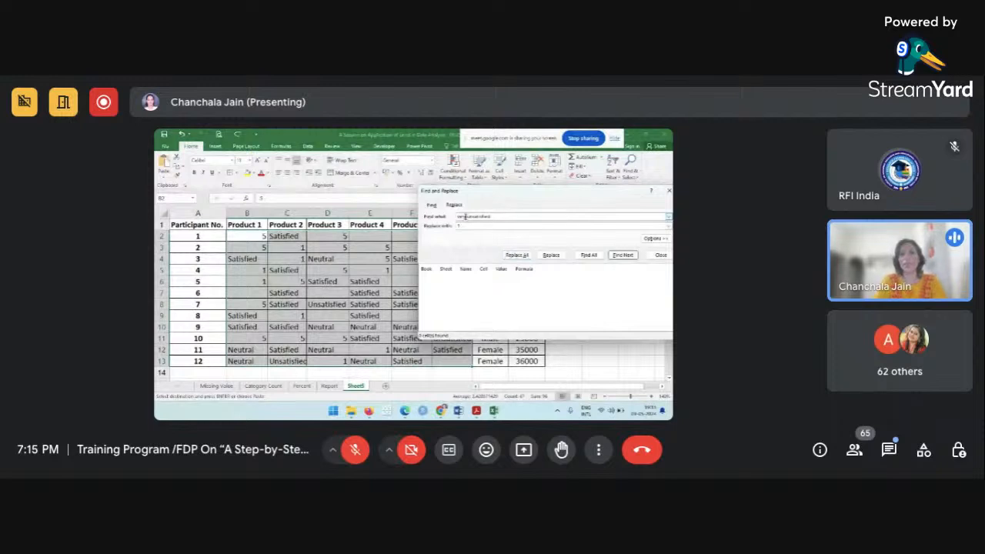
{"action": "key", "text": "BackSpace"}
{"action": "key", "text": "BackSpace"}
{"action": "key", "text": "BackSpace"}
{"action": "key", "text": "BackSpace"}
{"action": "key", "text": "BackSpace"}
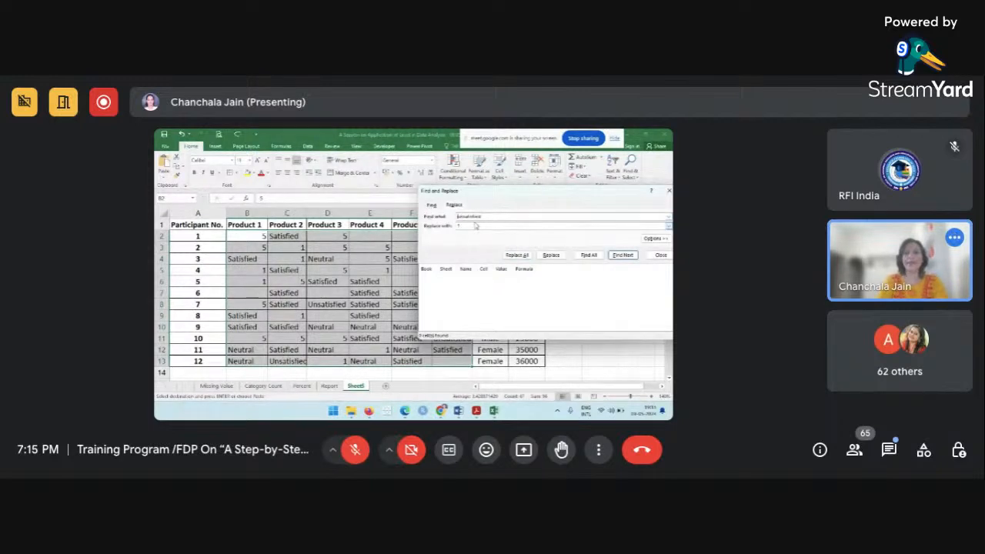
{"action": "left_click", "coordinate": [470, 226]}
{"action": "key", "text": "BackSpace"}
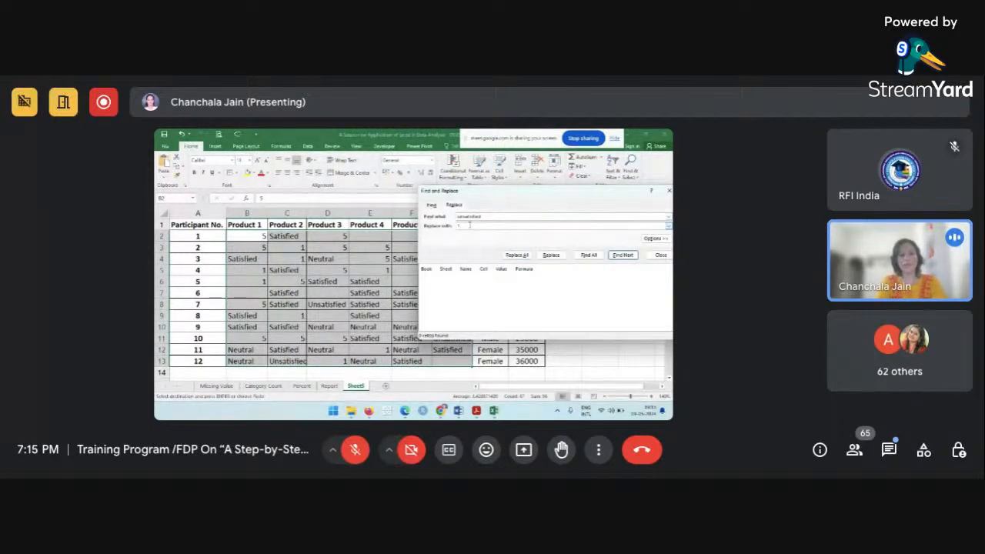
{"action": "type", "text": "2"}
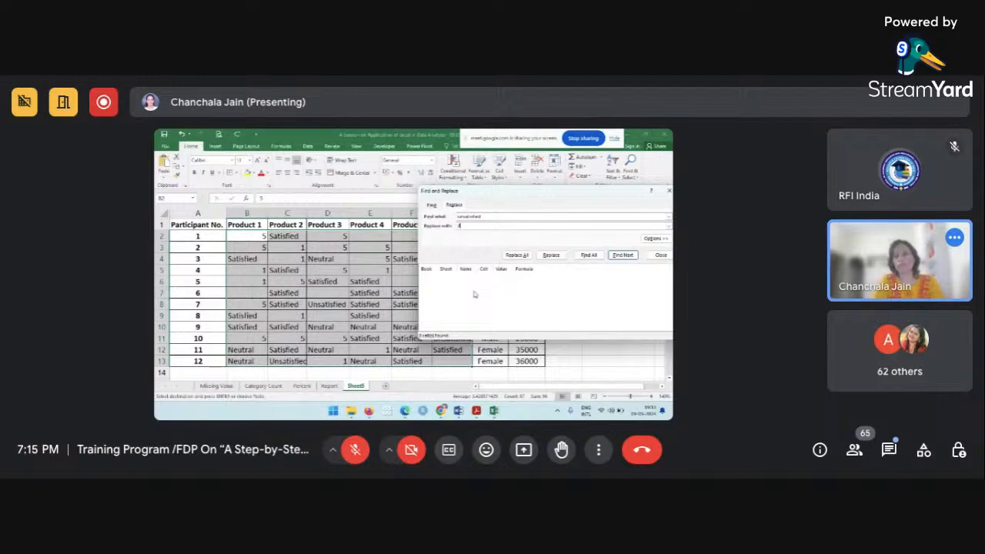
{"action": "left_click", "coordinate": [523, 257]}
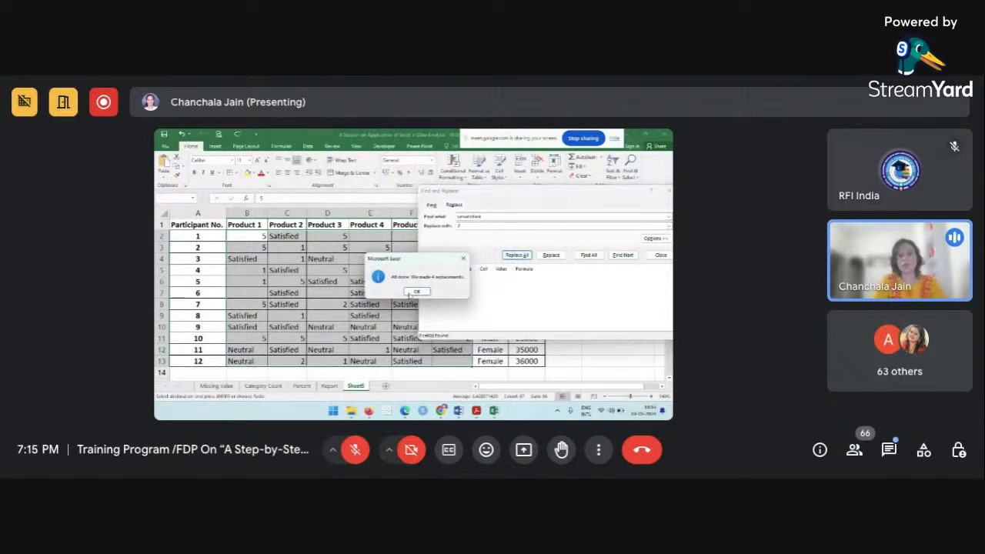
{"action": "left_click", "coordinate": [417, 291]}
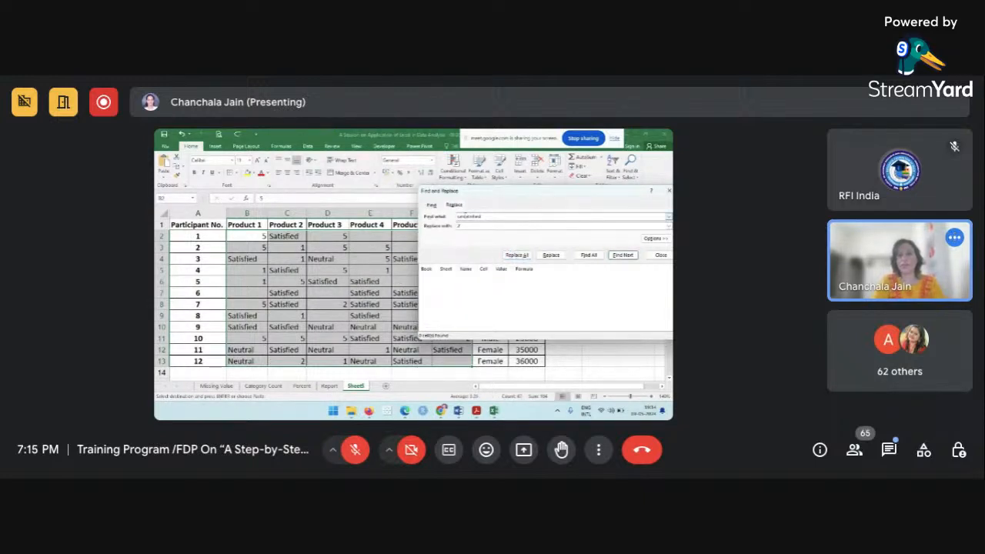
Replace all remaining "satisfied" entries in the selected product ratings with 4.
{"action": "left_click", "coordinate": [465, 216]}
{"action": "key", "text": "BackSpace"}
{"action": "key", "text": "BackSpace"}
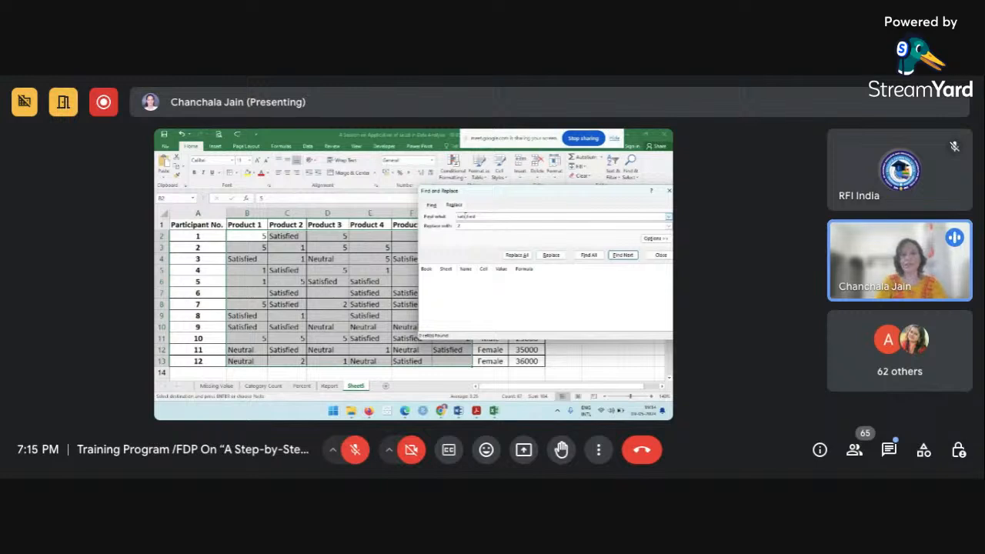
{"action": "left_click", "coordinate": [465, 226]}
{"action": "key", "text": "BackSpace"}
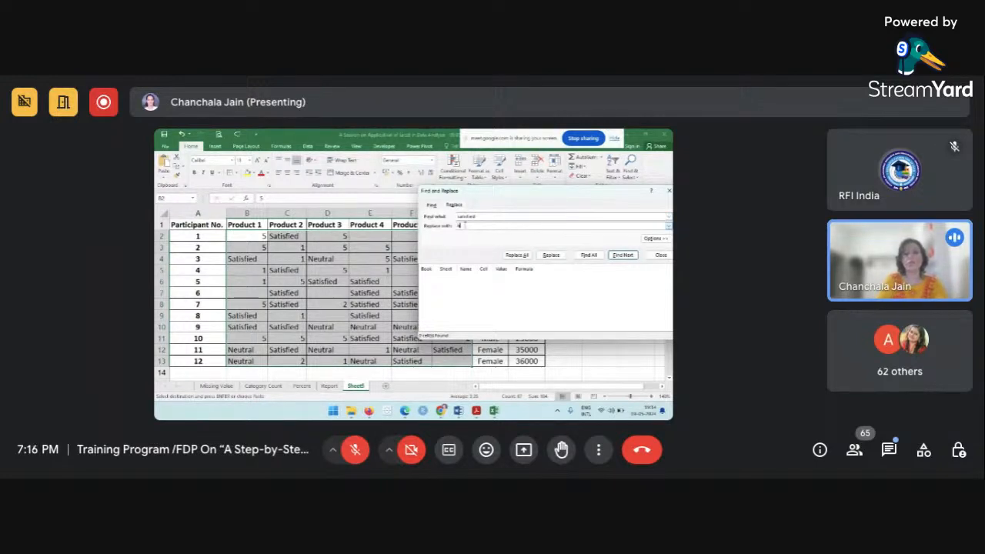
{"action": "type", "text": "4"}
{"action": "left_click", "coordinate": [525, 256]}
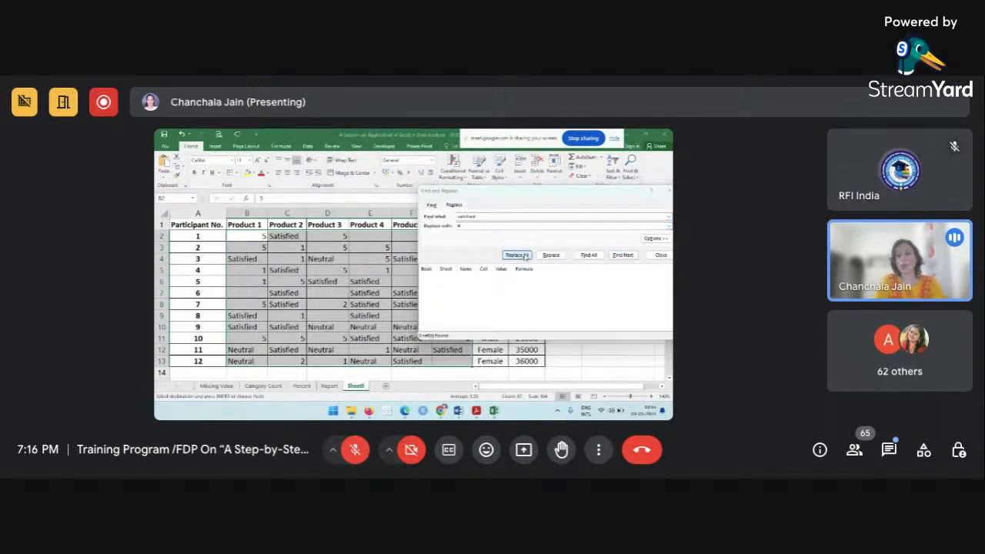
{"action": "left_click", "coordinate": [417, 291]}
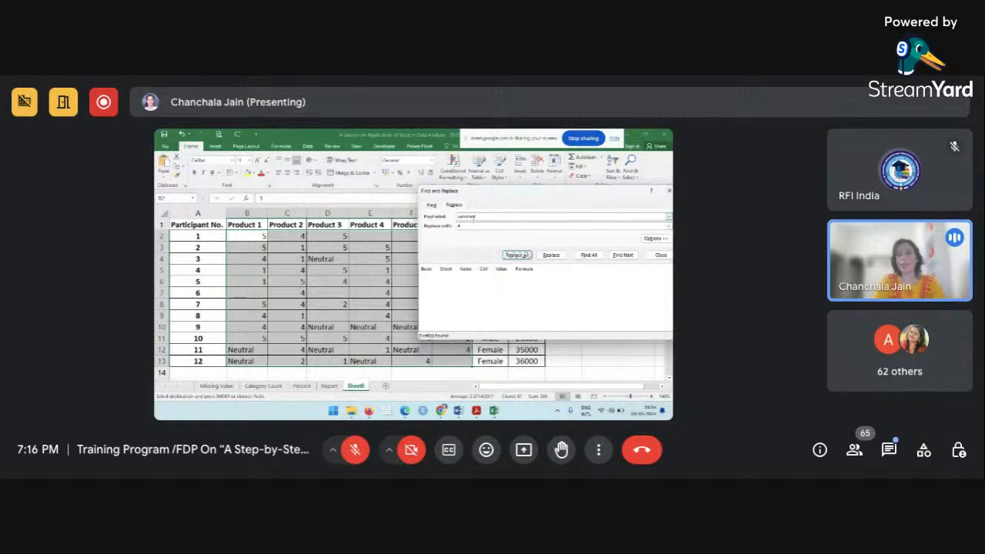
Replace all "neutral" entries in the selected product ratings with 3 and close Find and Replace.
{"action": "left_click_drag", "start_coordinate": [483, 216], "coordinate": [435, 223]}
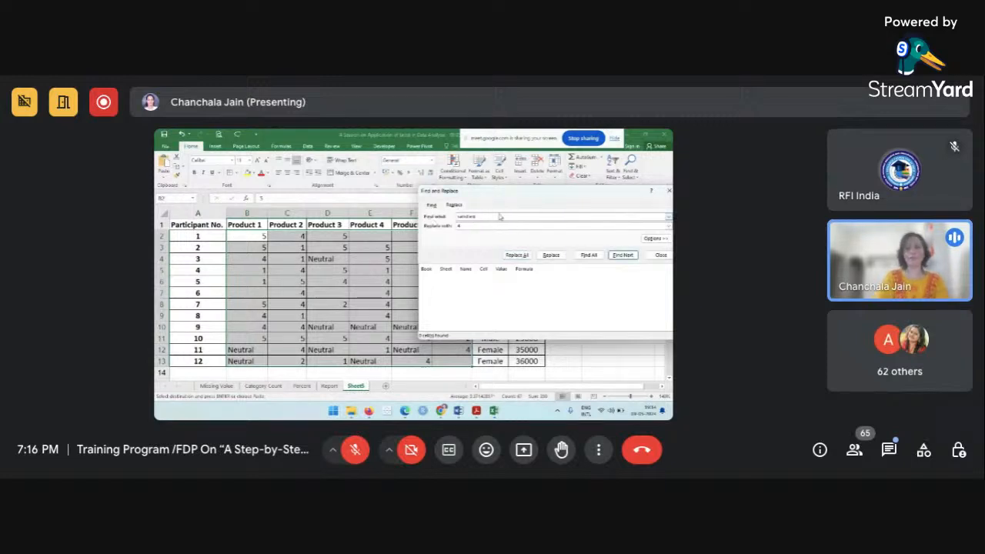
{"action": "key", "text": "BackSpace"}
{"action": "key", "text": "BackSpace"}
{"action": "key", "text": "BackSpace"}
{"action": "key", "text": "BackSpace"}
{"action": "key", "text": "BackSpace"}
{"action": "key", "text": "BackSpace"}
{"action": "key", "text": "BackSpace"}
{"action": "key", "text": "BackSpace"}
{"action": "key", "text": "BackSpace"}
{"action": "type", "text": "n"}
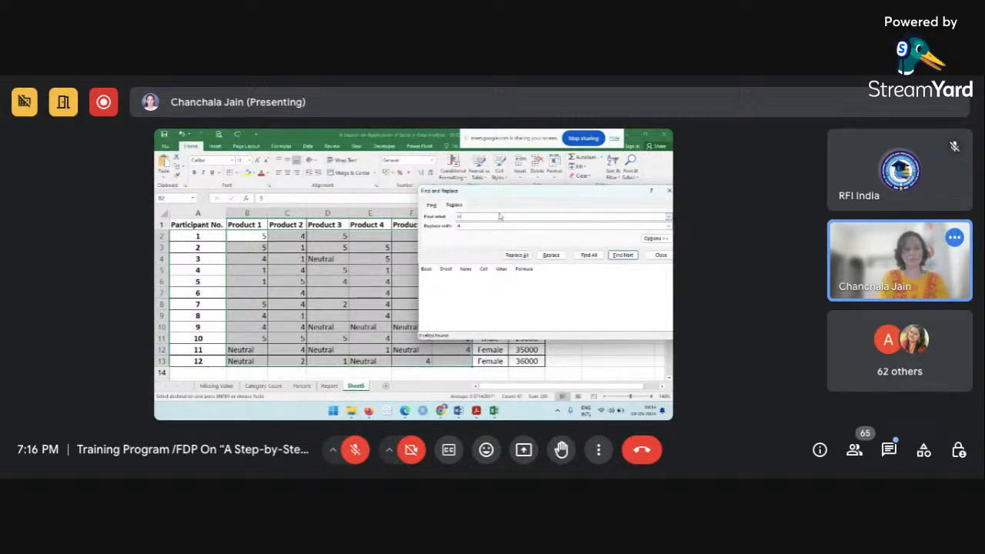
{"action": "type", "text": "eutral"}
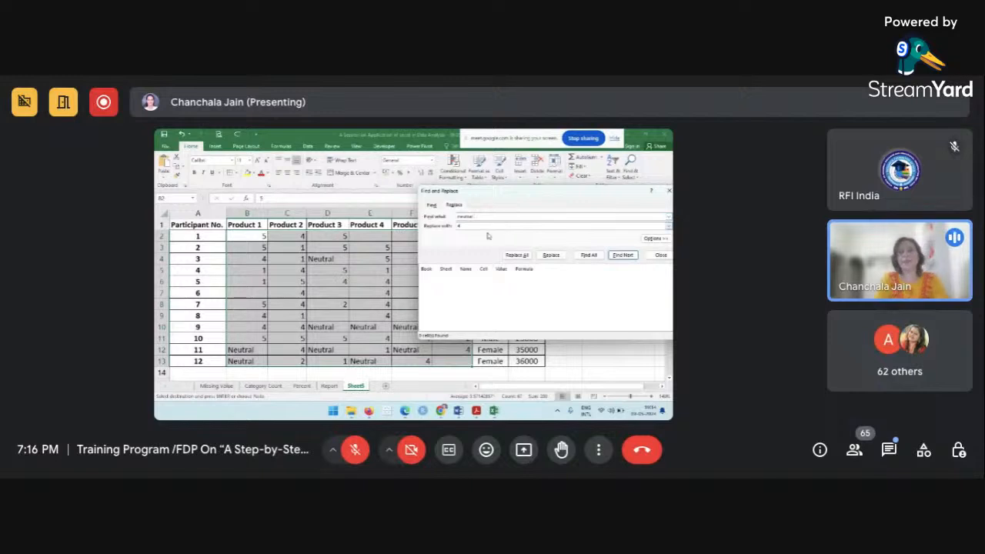
{"action": "left_click", "coordinate": [477, 227]}
{"action": "key", "text": "BackSpace"}
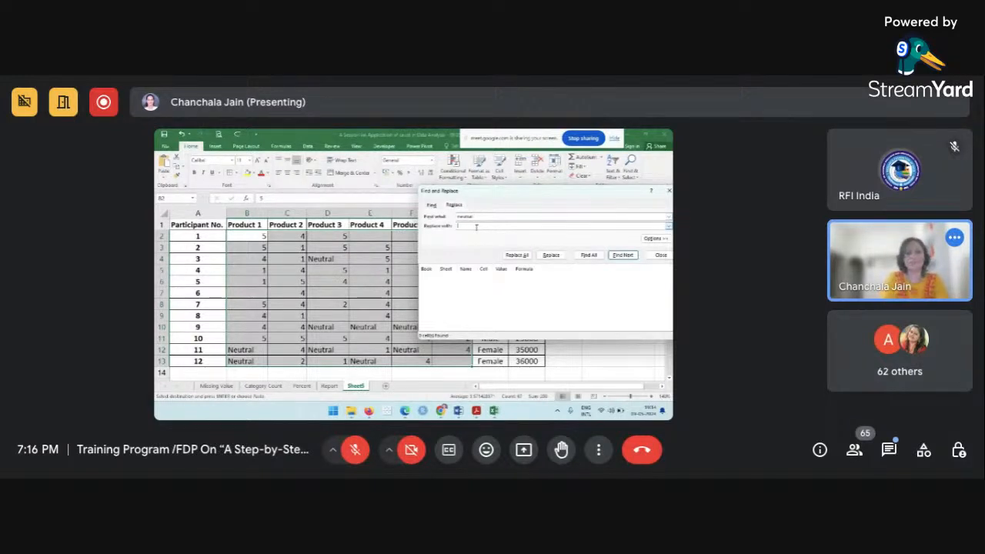
{"action": "left_click", "coordinate": [517, 255]}
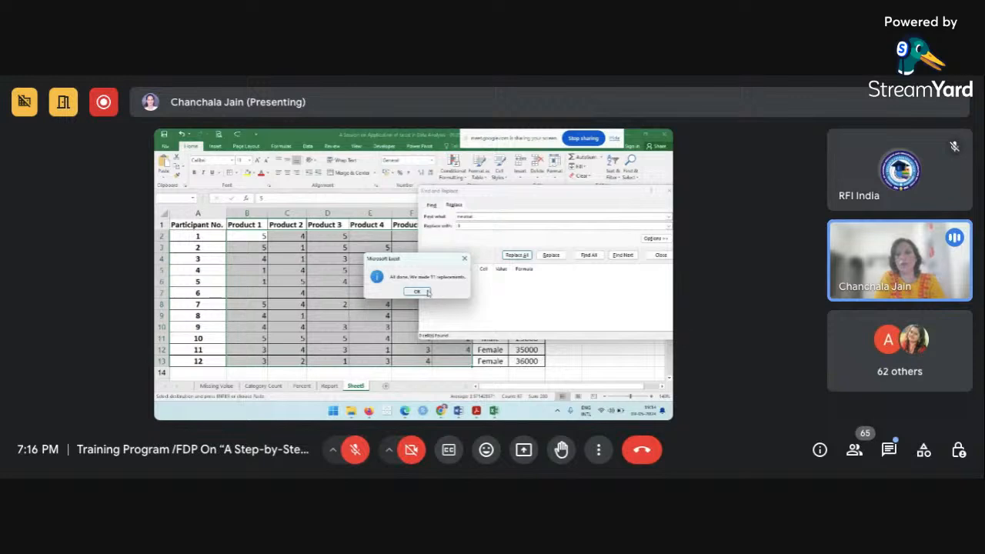
{"action": "left_click", "coordinate": [428, 293]}
{"action": "left_click", "coordinate": [662, 255]}
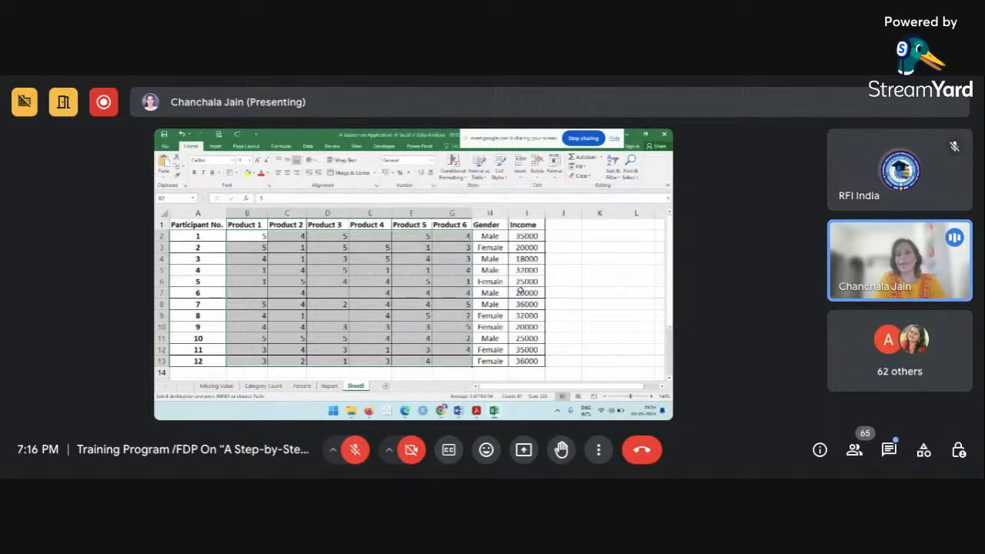
{"action": "left_click", "coordinate": [378, 311]}
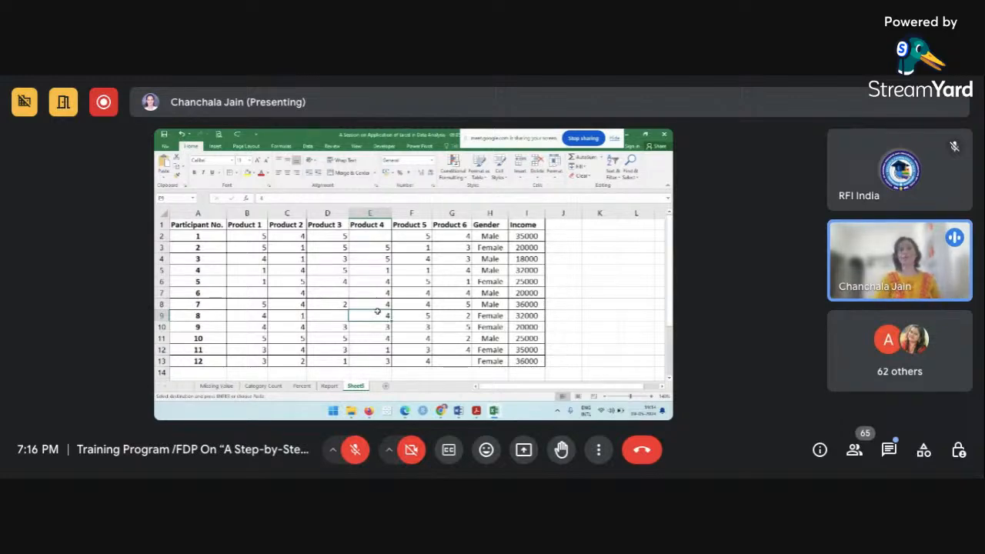
List "Measures of Central Tendency", "Measures of Dispersion" and "Measurs of Distribution" in cells K2 to K4 beside the data.
{"action": "left_click", "coordinate": [519, 211]}
{"action": "left_click", "coordinate": [520, 226]}
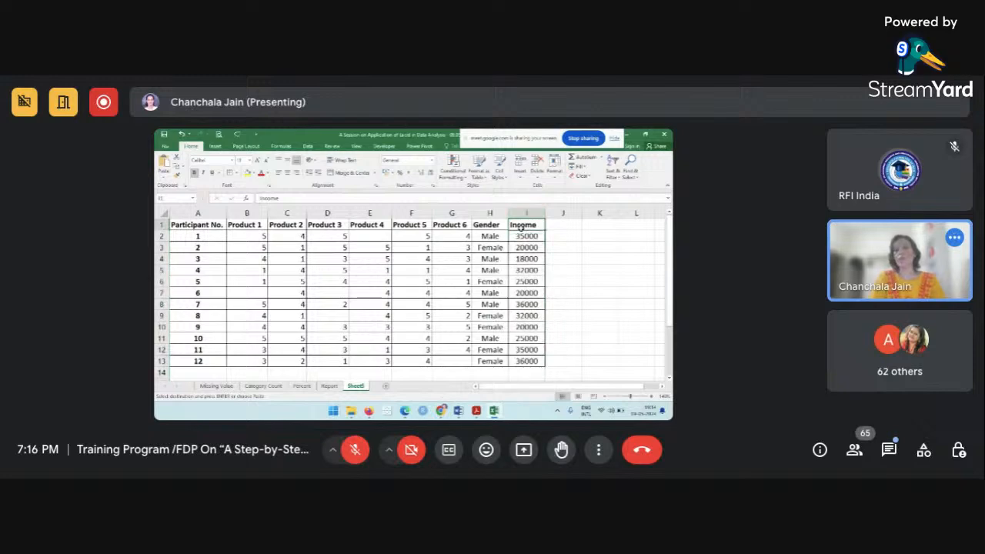
{"action": "scroll", "coordinate": [521, 226], "scroll_direction": "right", "scroll_amount": 2}
{"action": "left_click", "coordinate": [496, 233]}
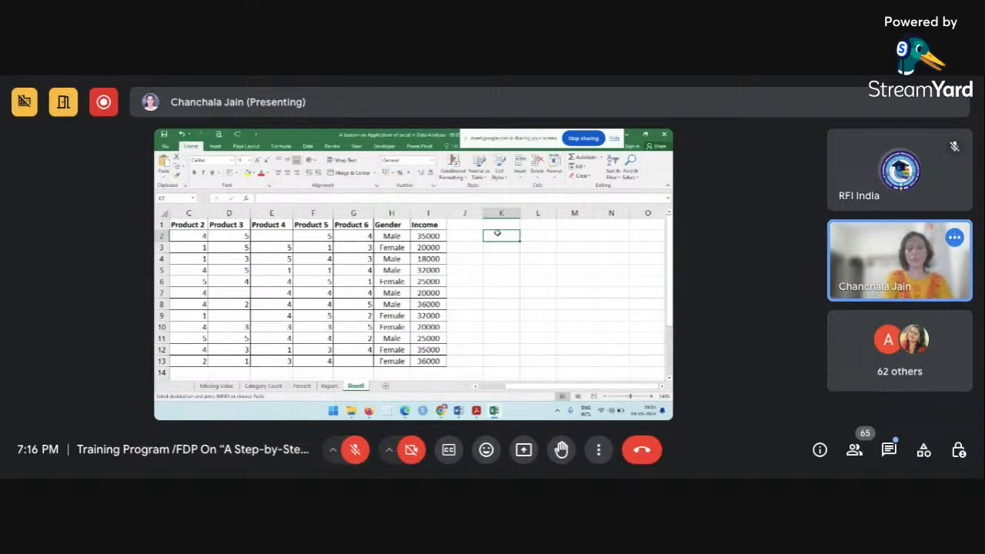
{"action": "type", "text": "Measu"}
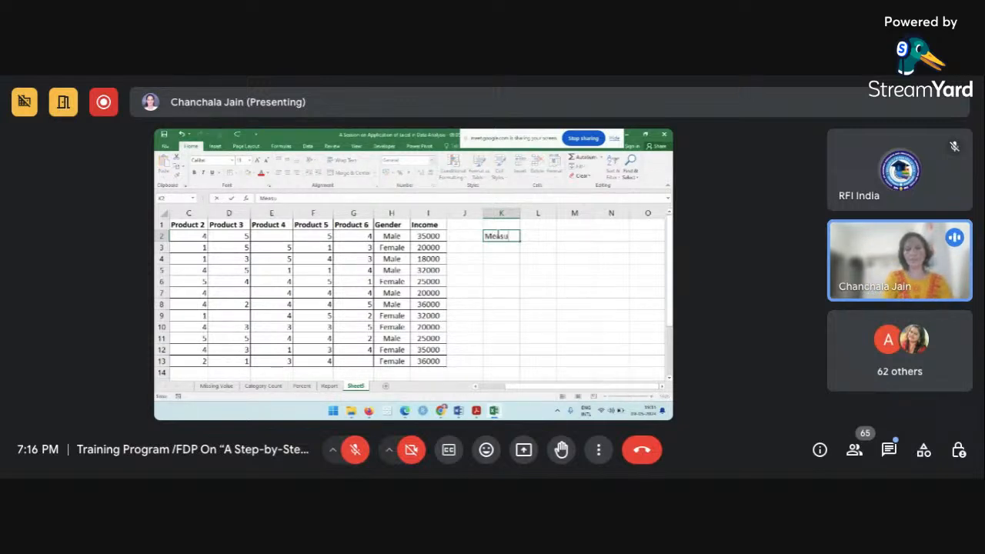
{"action": "type", "text": "res of Cen"}
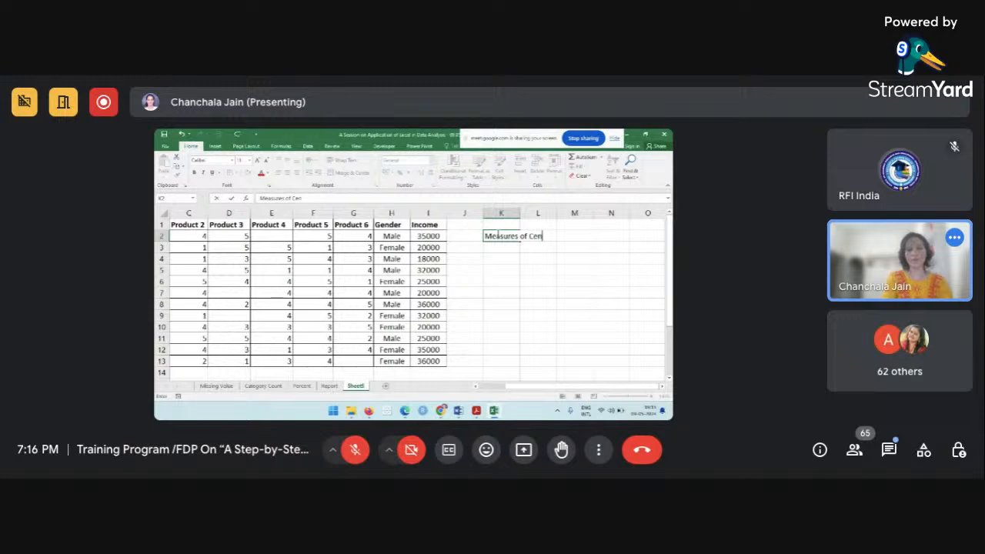
{"action": "type", "text": "tral Tendency"}
{"action": "key", "text": "Return"}
{"action": "type", "text": "Measures "}
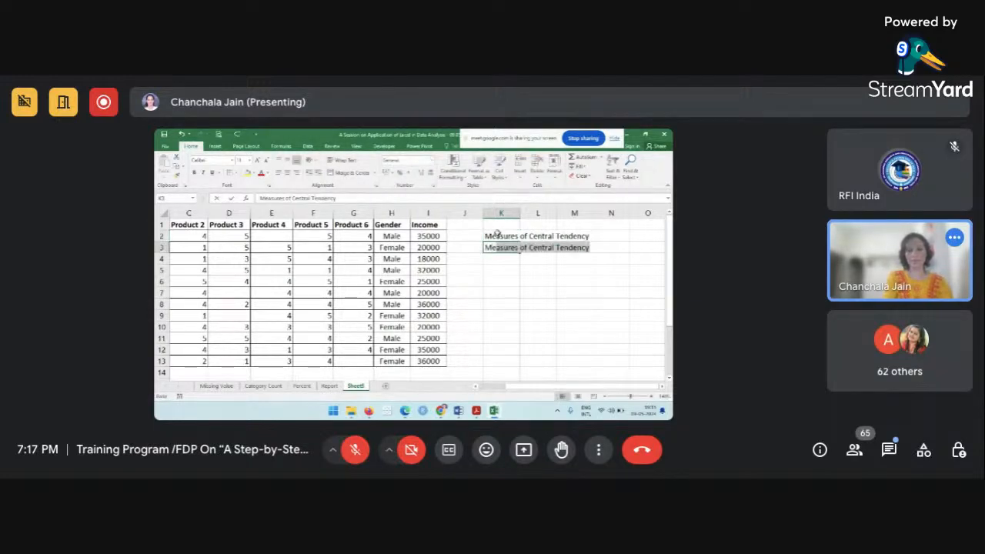
{"action": "type", "text": "of "}
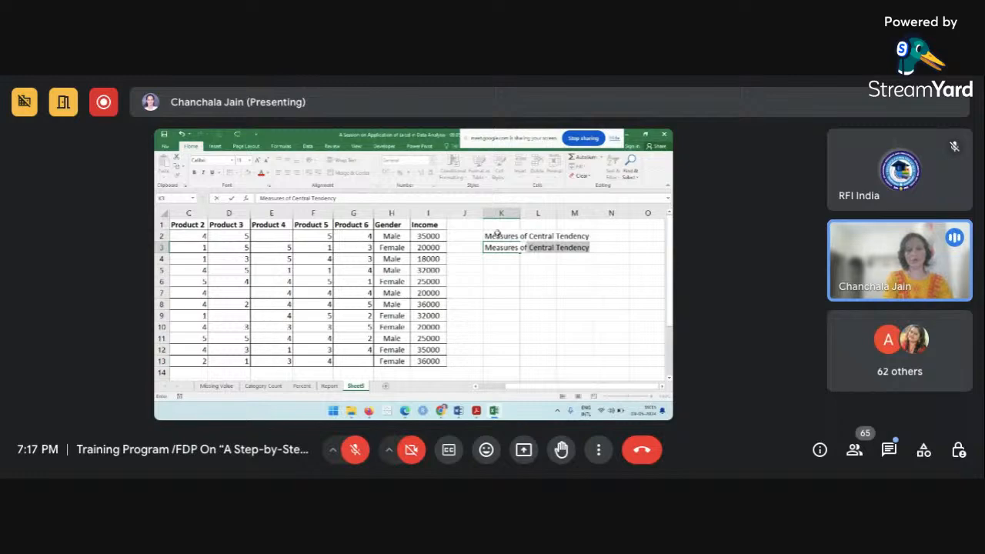
{"action": "type", "text": "Dispersion"}
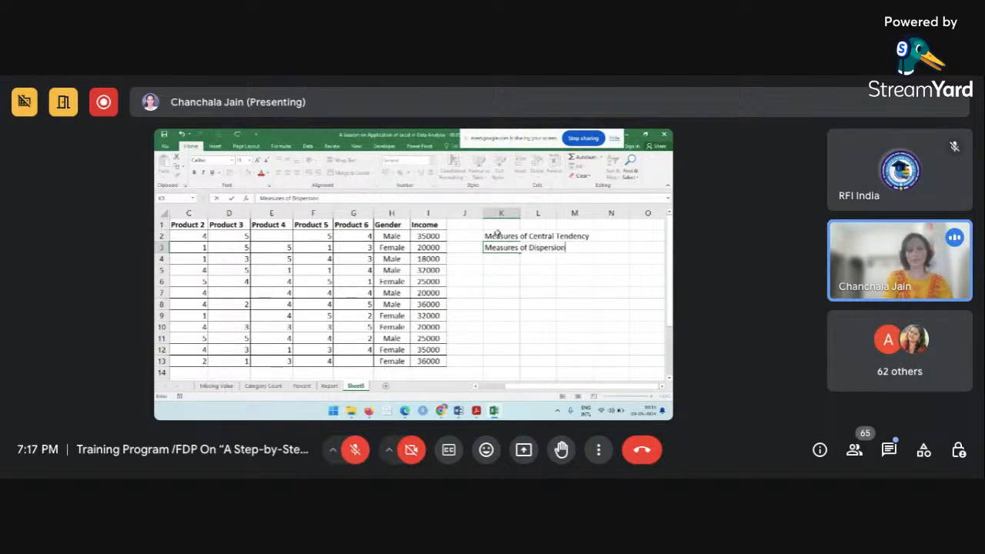
{"action": "key", "text": "Return"}
{"action": "type", "text": "Meas"}
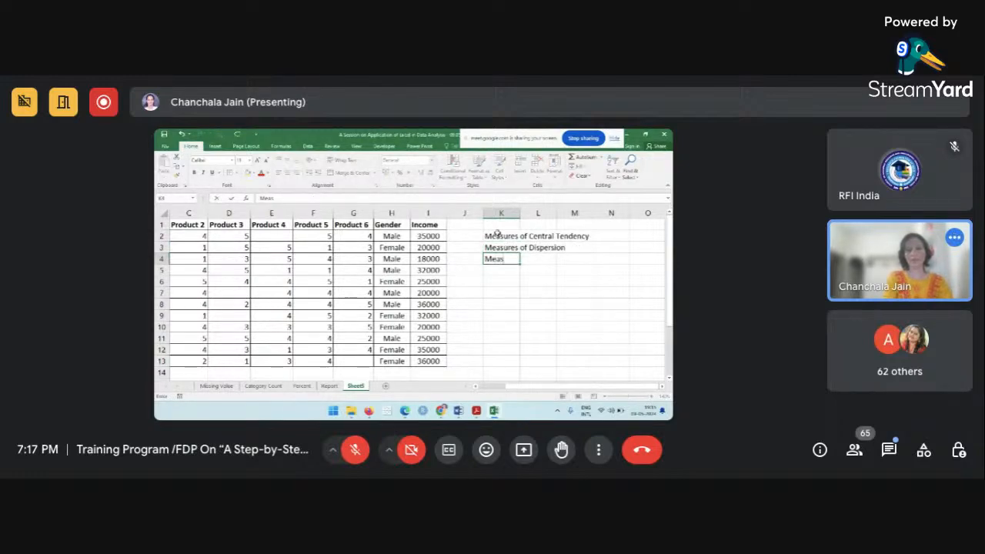
{"action": "type", "text": "ures of Distribution"}
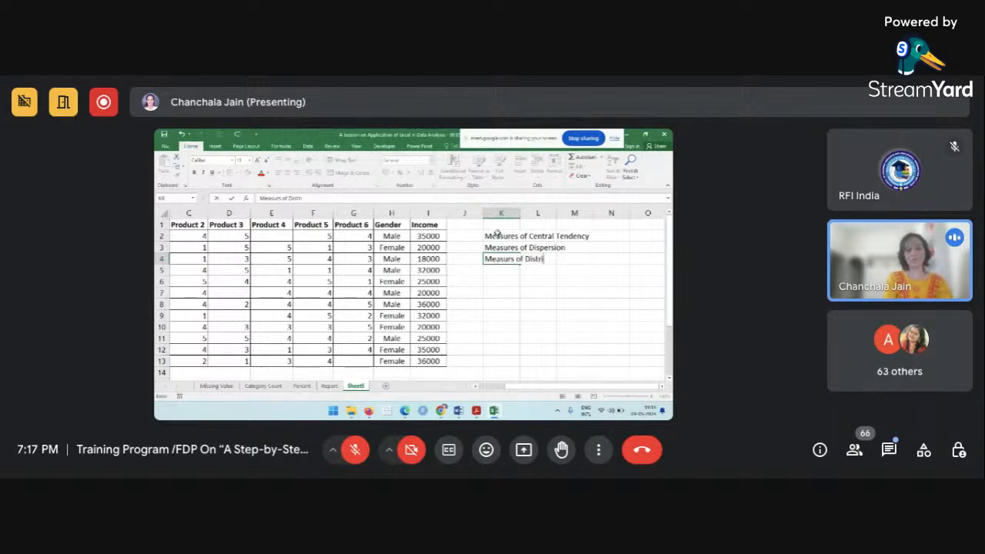
{"action": "left_click", "coordinate": [516, 281]}
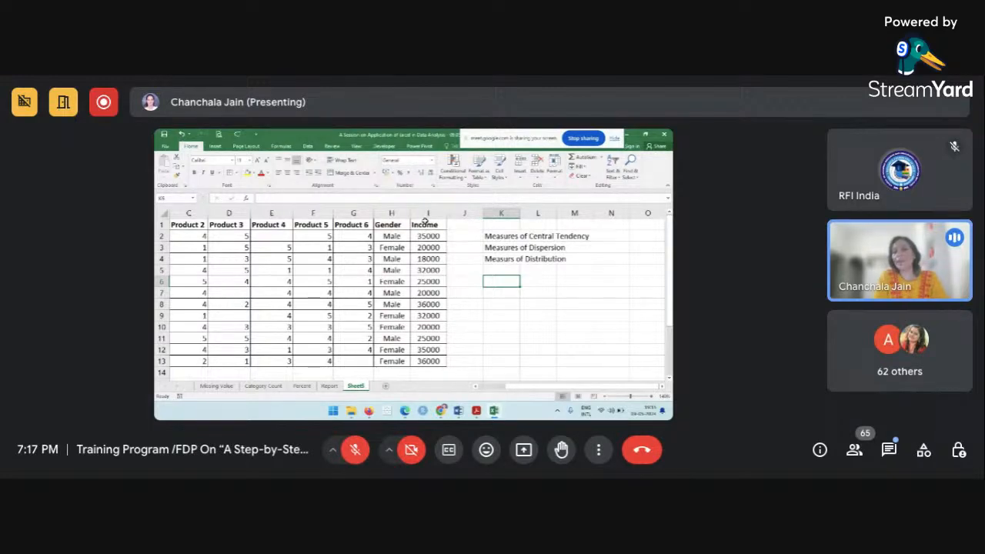
Enter the statistic labels Mean, SD, Skewness and Kurtosis in cells K6 to K9 for the Income data.
{"action": "left_click_drag", "start_coordinate": [425, 224], "coordinate": [419, 361]}
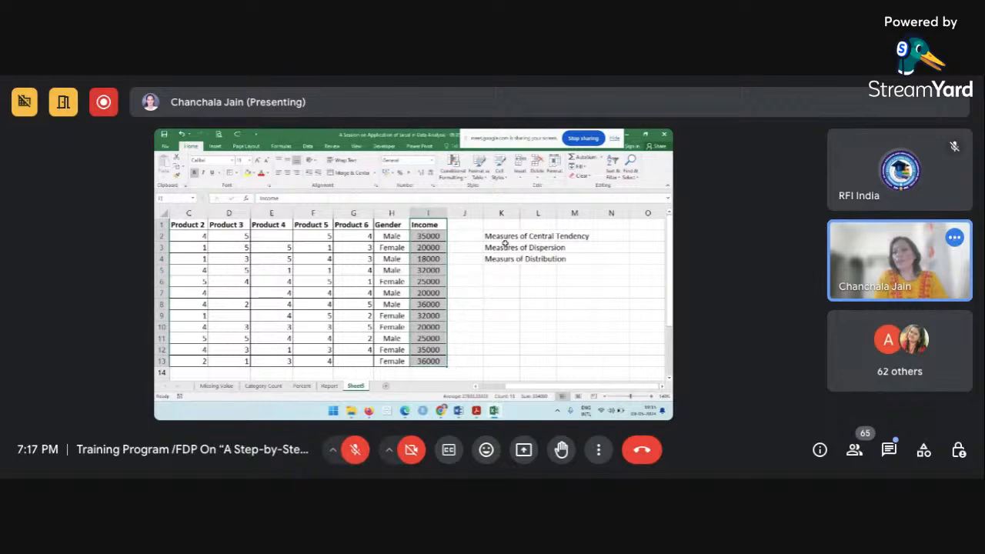
{"action": "left_click", "coordinate": [512, 282]}
{"action": "type", "text": "Mean"}
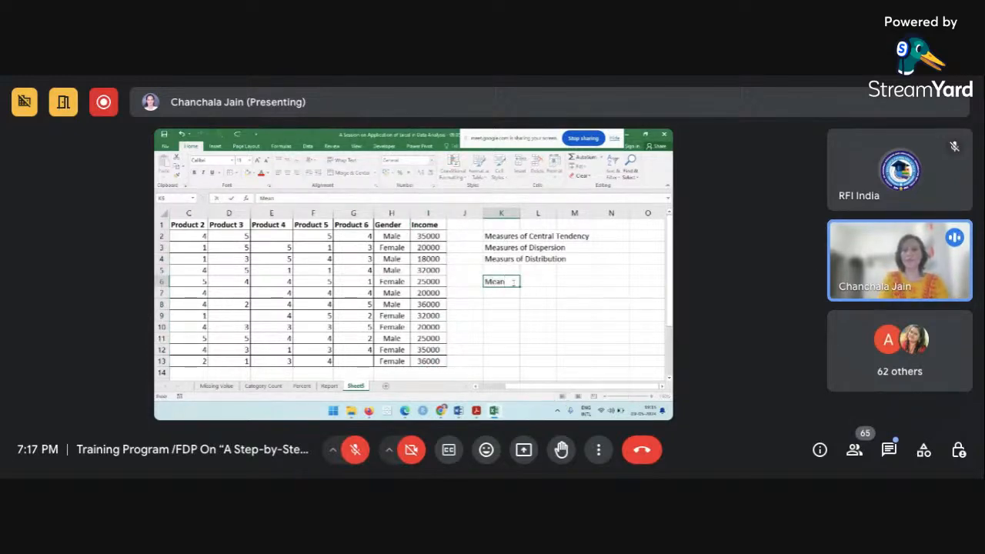
{"action": "key", "text": "Return"}
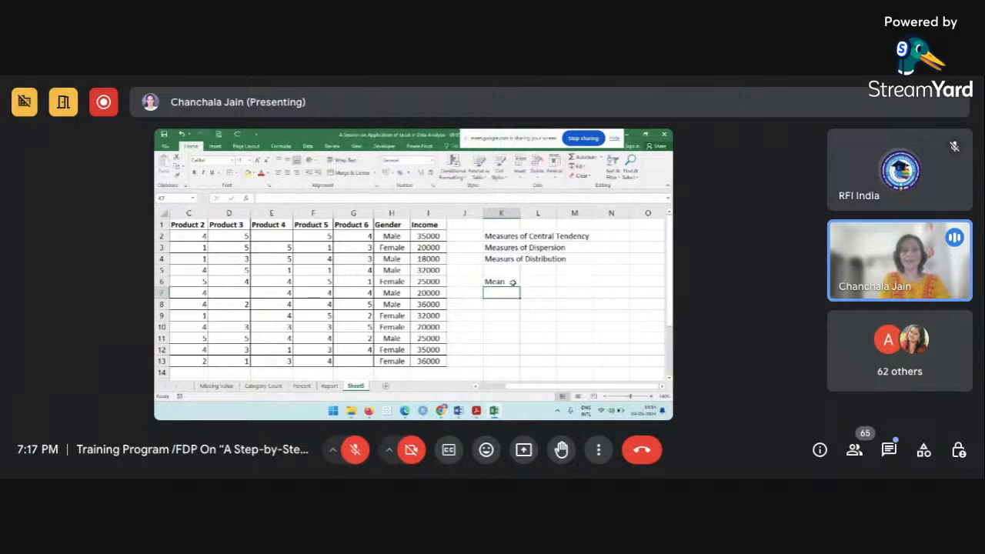
{"action": "type", "text": "SD"}
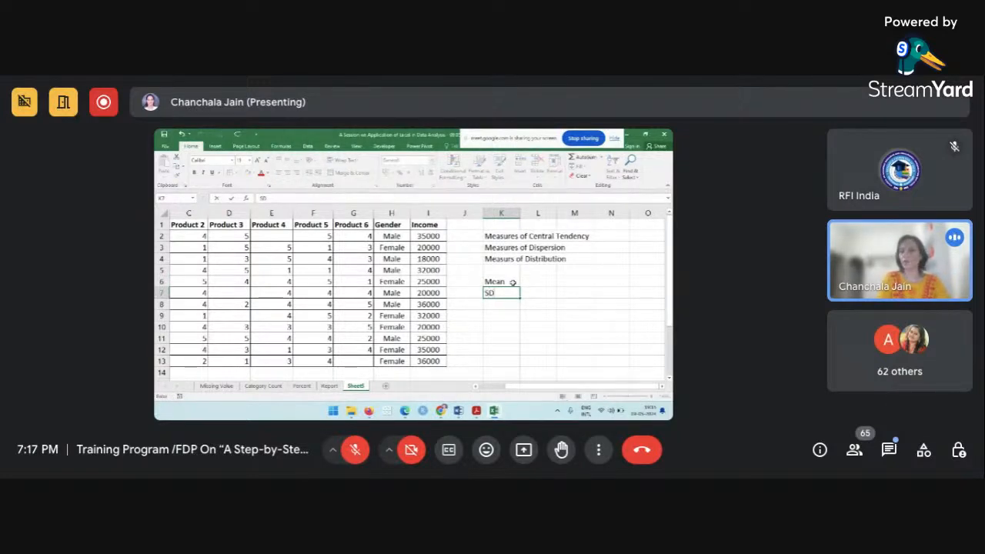
{"action": "key", "text": "Return"}
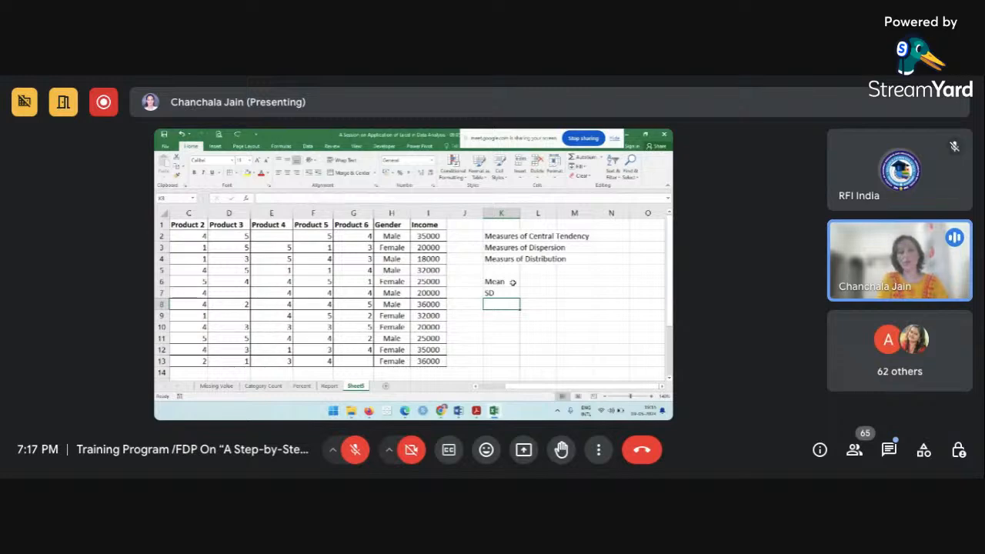
{"action": "type", "text": "Skew"}
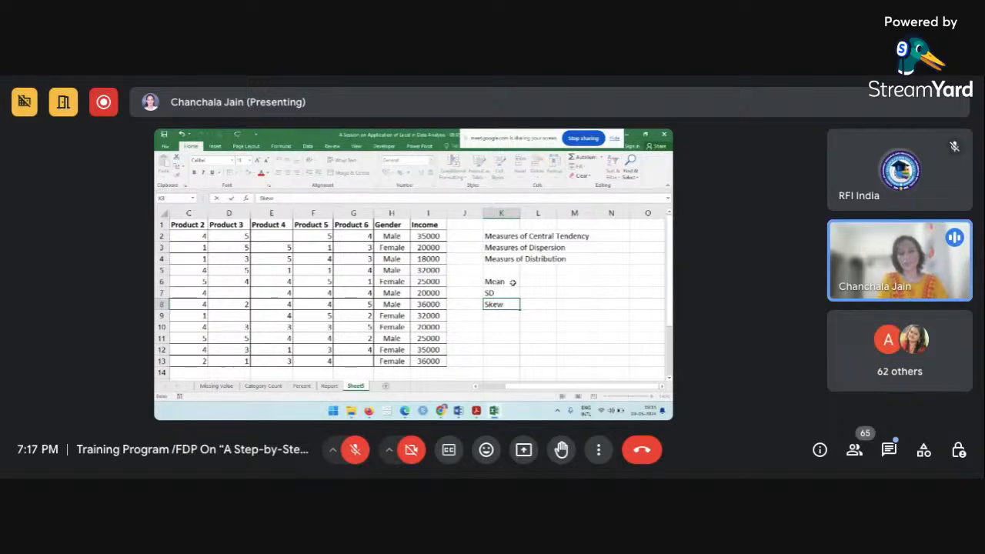
{"action": "type", "text": "ness"}
{"action": "key", "text": "Return"}
{"action": "type", "text": "K"}
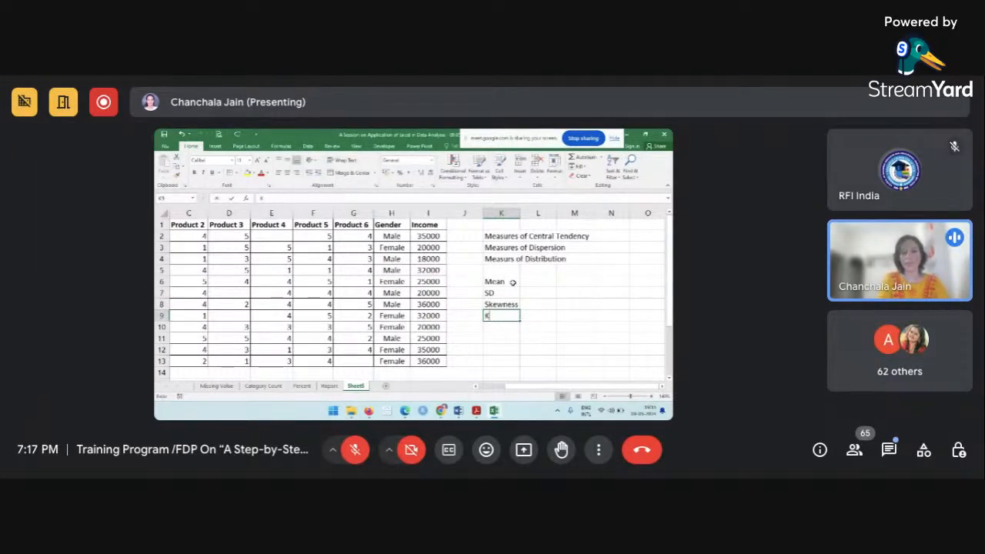
{"action": "type", "text": "urtosis"}
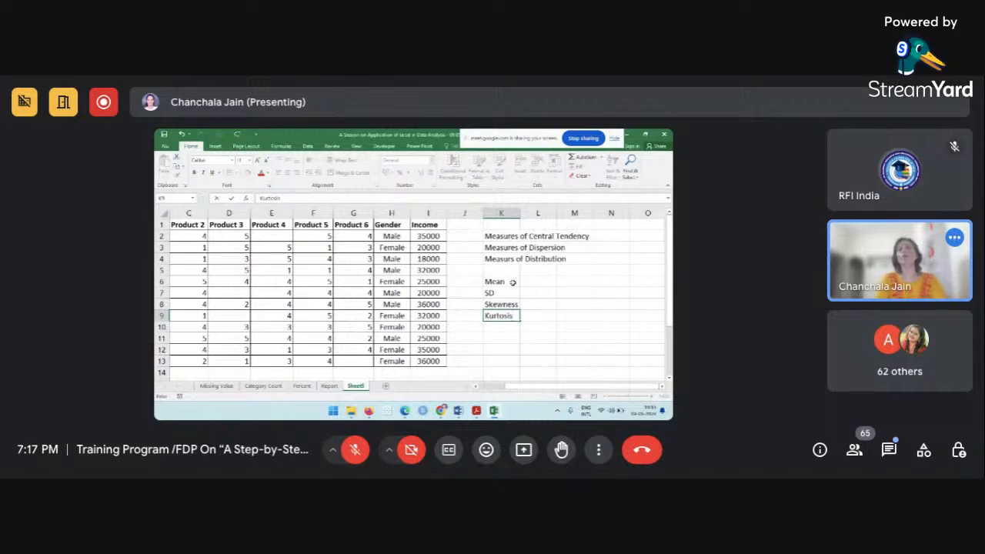
Calculate the mean income in L6 with the AVERAGE function over I2:I13.
{"action": "left_click", "coordinate": [538, 285]}
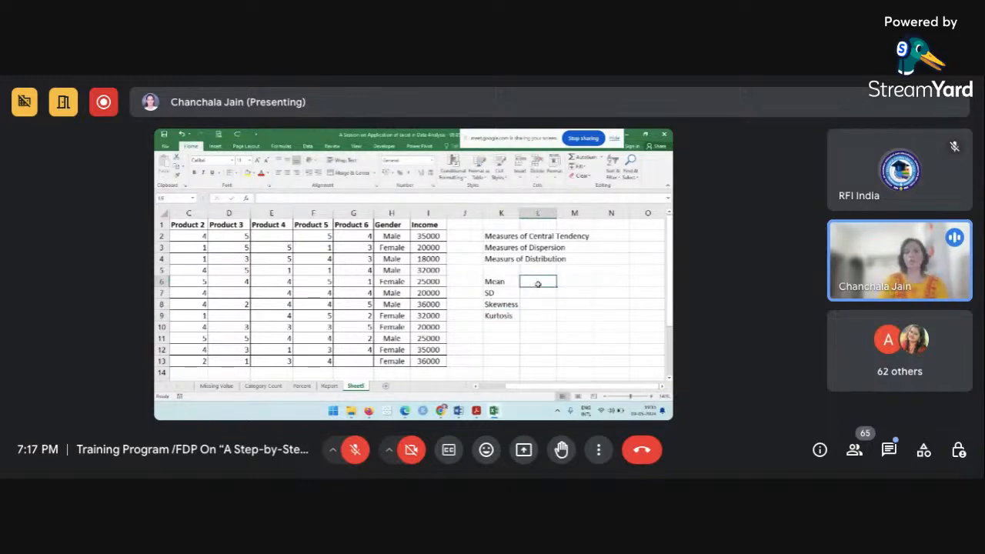
{"action": "type", "text": "="}
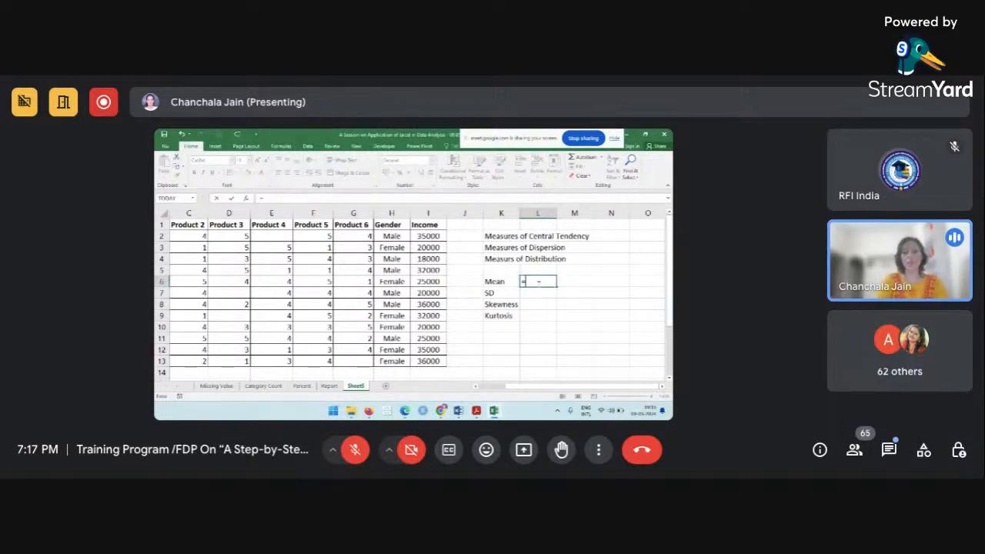
{"action": "type", "text": "ave"}
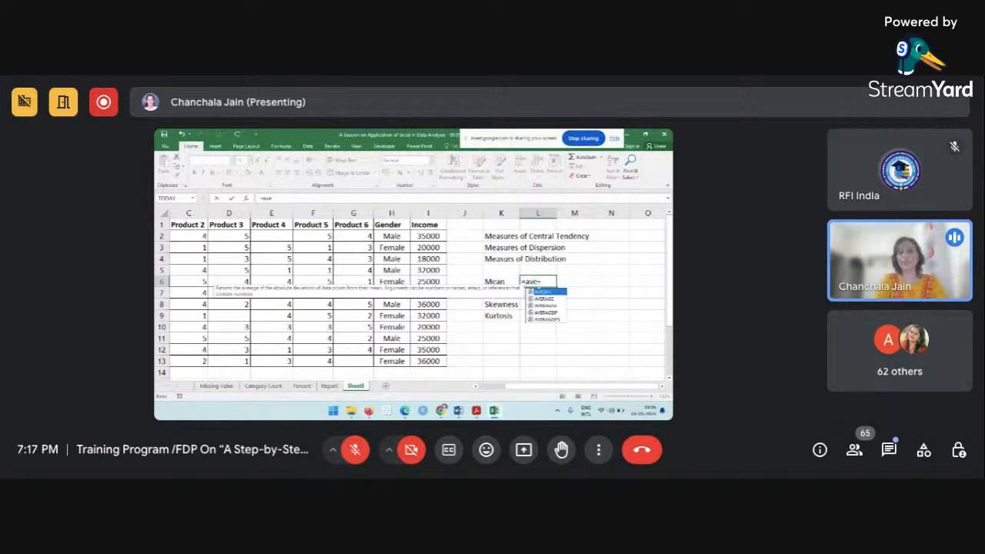
{"action": "double_click", "coordinate": [545, 298]}
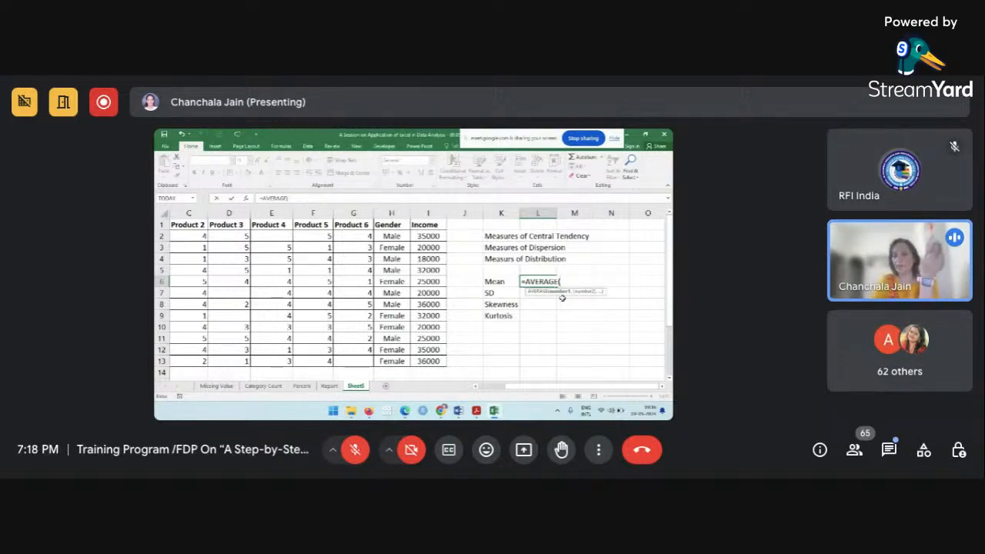
{"action": "left_click_drag", "start_coordinate": [435, 239], "coordinate": [426, 361]}
{"action": "type", "text": ")"}
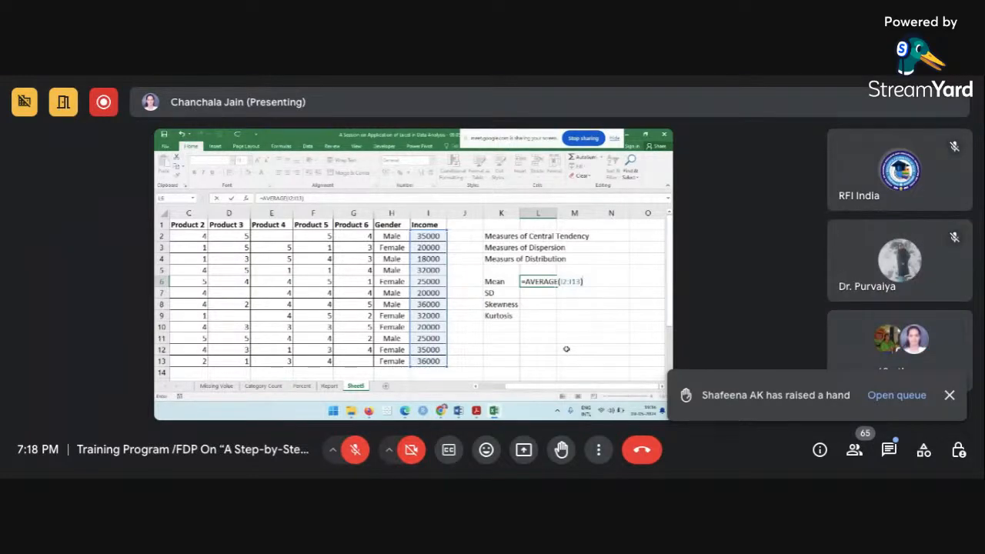
{"action": "key", "text": "Return"}
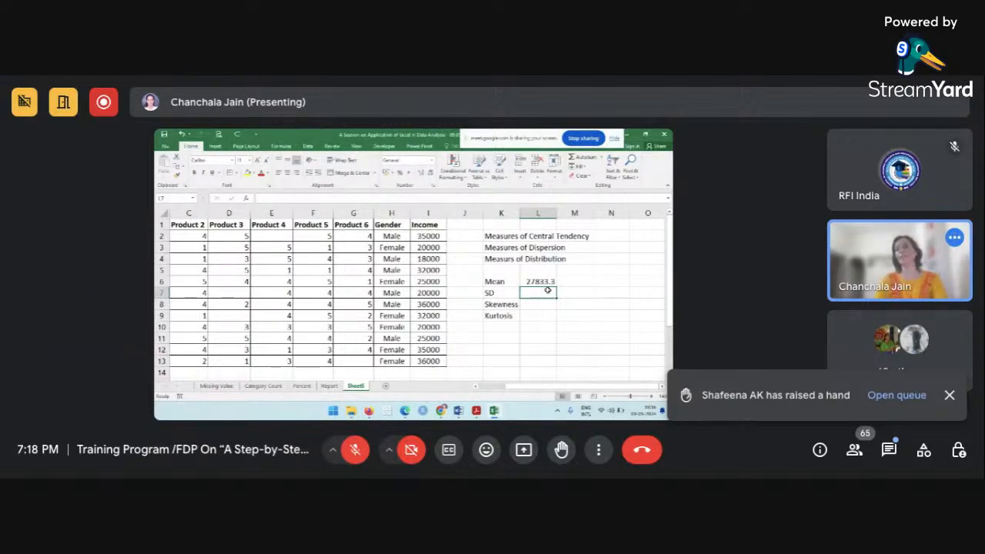
Calculate the income standard deviation in L7 with the STDEV function over I2:I13.
{"action": "type", "text": "="}
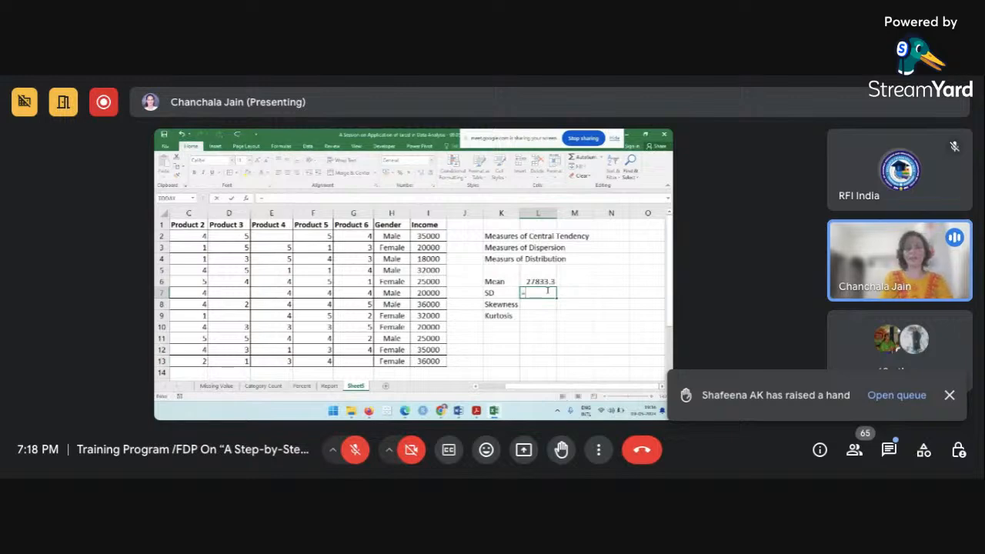
{"action": "type", "text": "stde"}
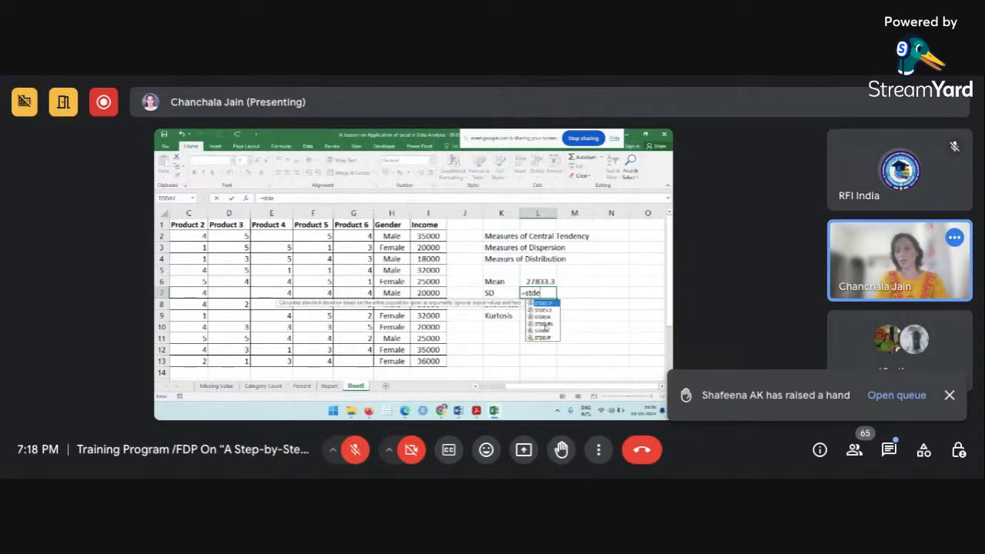
{"action": "double_click", "coordinate": [543, 331]}
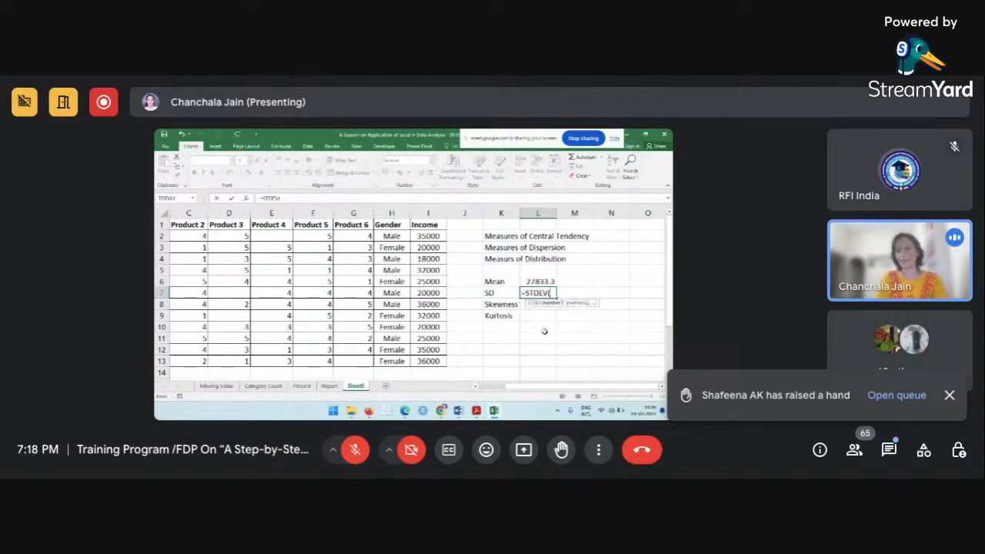
{"action": "left_click", "coordinate": [429, 237]}
{"action": "left_click_drag", "start_coordinate": [429, 236], "coordinate": [432, 360]}
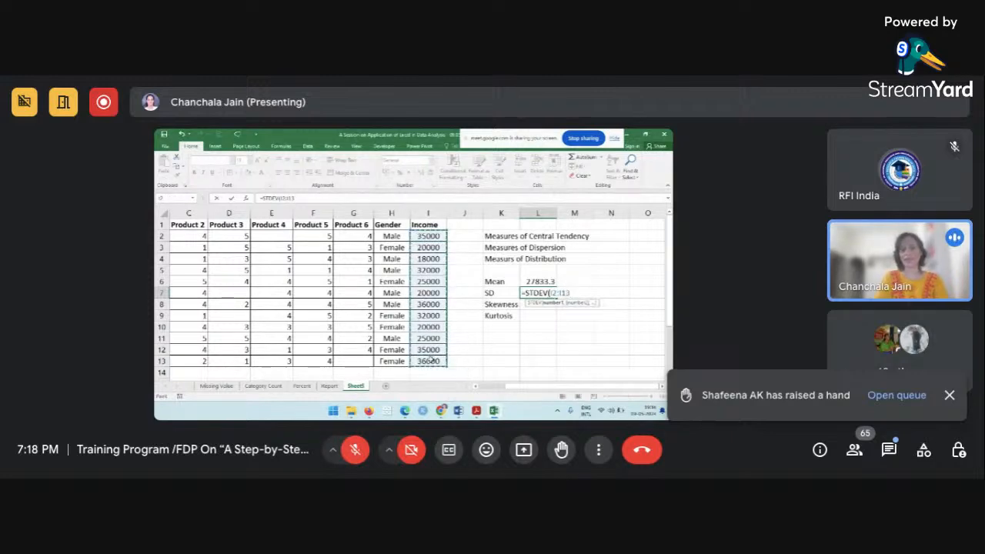
{"action": "type", "text": ")"}
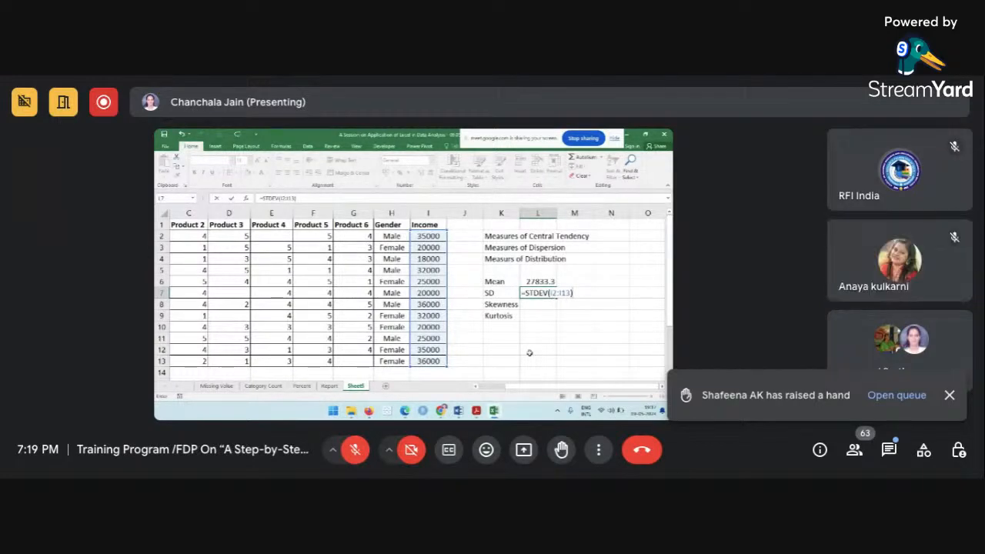
{"action": "key", "text": "Return"}
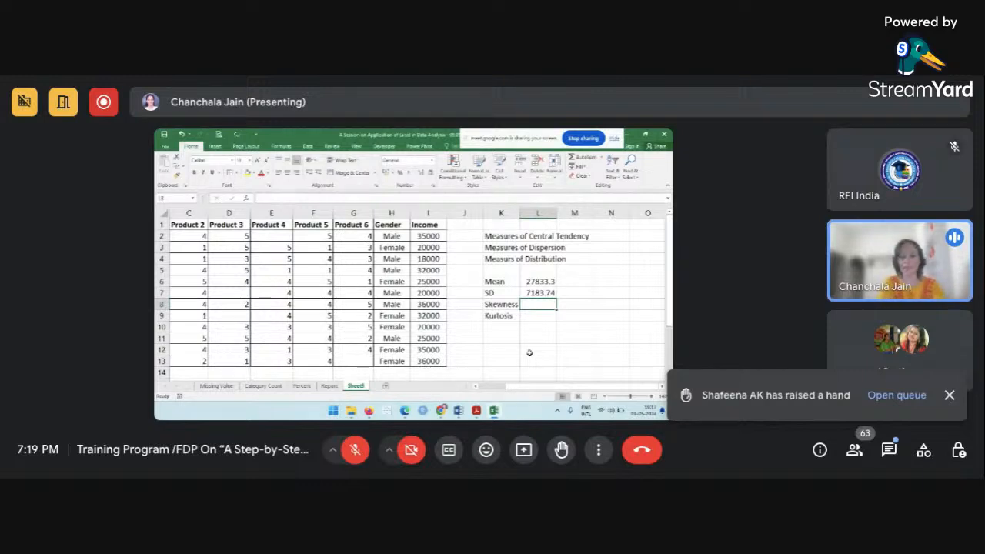
Calculate the income skewness in L8 with the SKEW function over I2:I13.
{"action": "type", "text": "="}
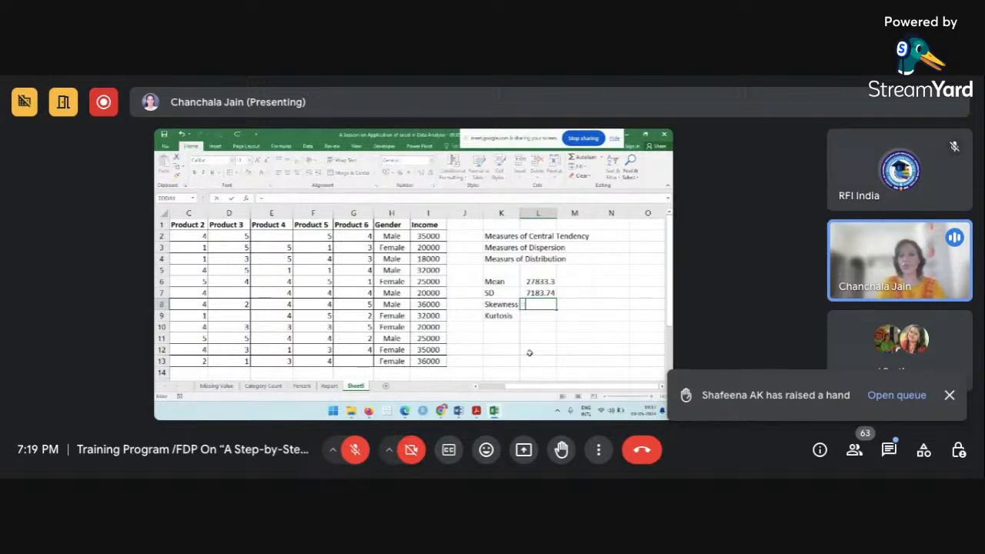
{"action": "type", "text": "ske"}
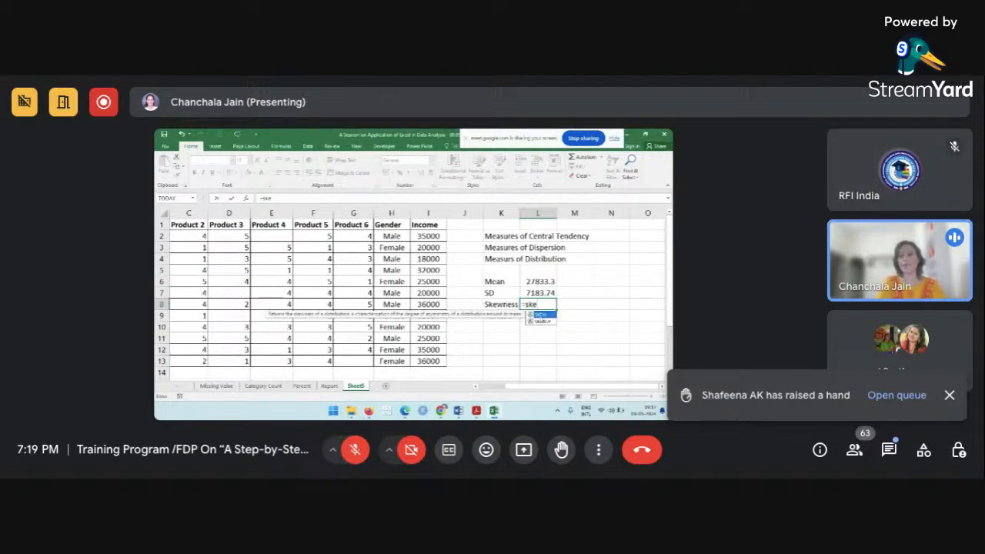
{"action": "key", "text": "Tab"}
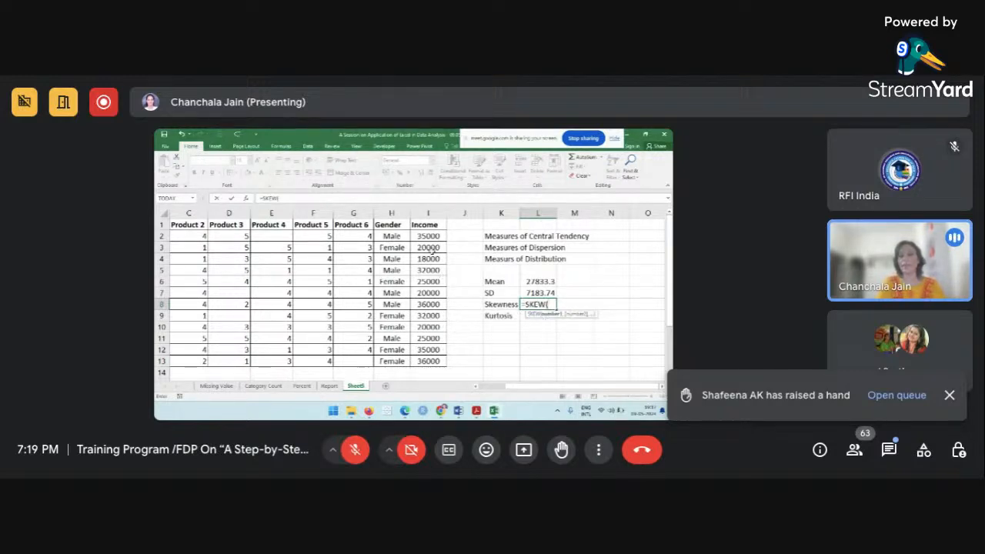
{"action": "left_click_drag", "start_coordinate": [428, 235], "coordinate": [426, 360]}
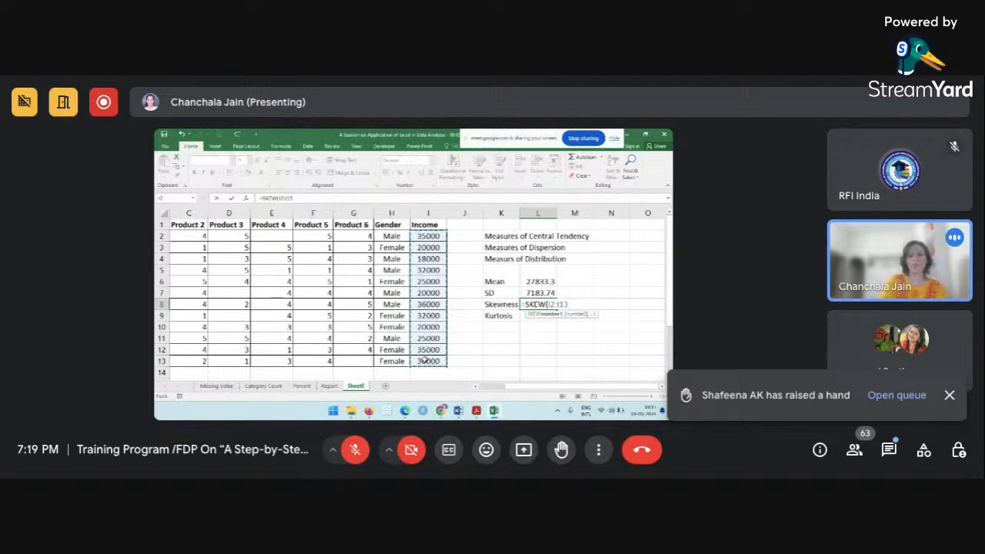
{"action": "type", "text": ")"}
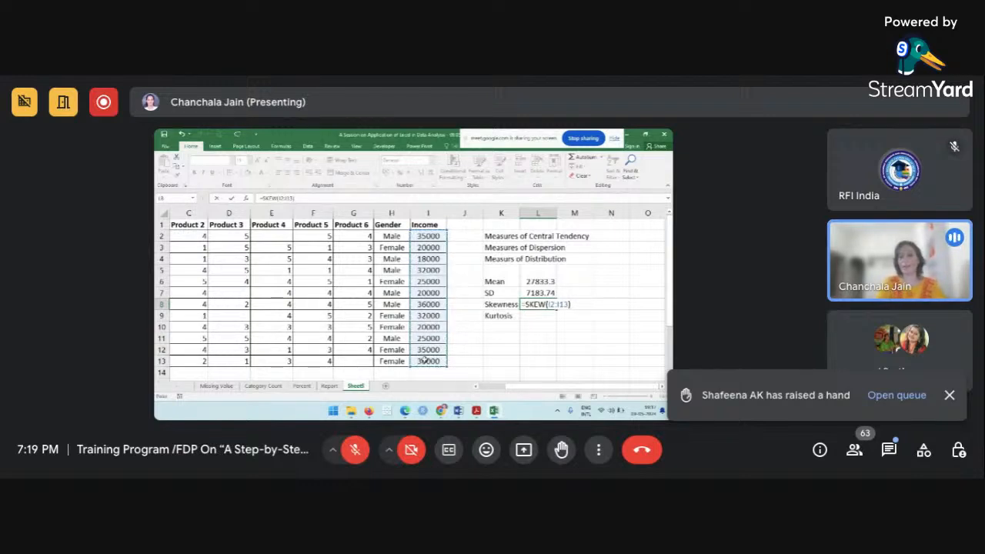
{"action": "key", "text": "Return"}
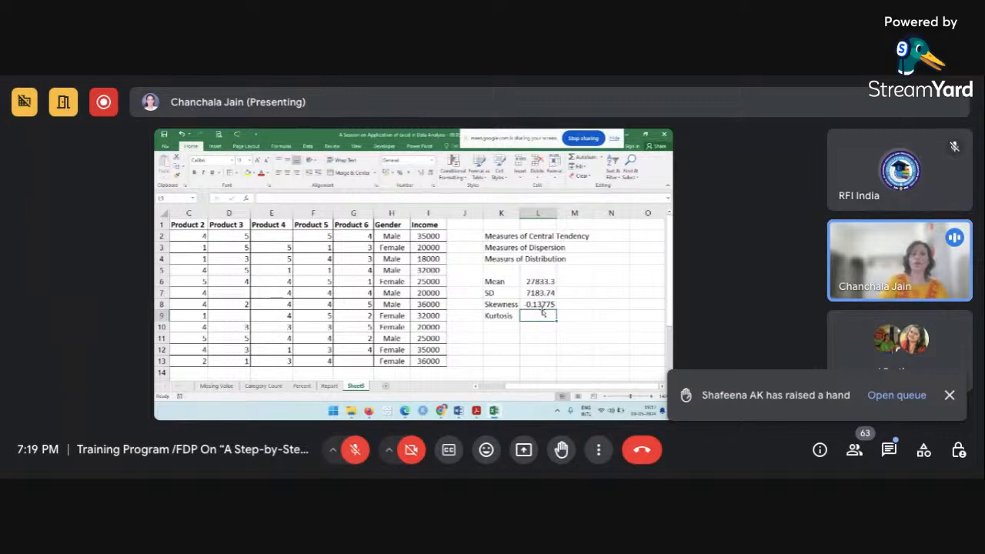
Calculate the income kurtosis in L9 with the KURT function over I2:I13.
{"action": "type", "text": "=kurt"}
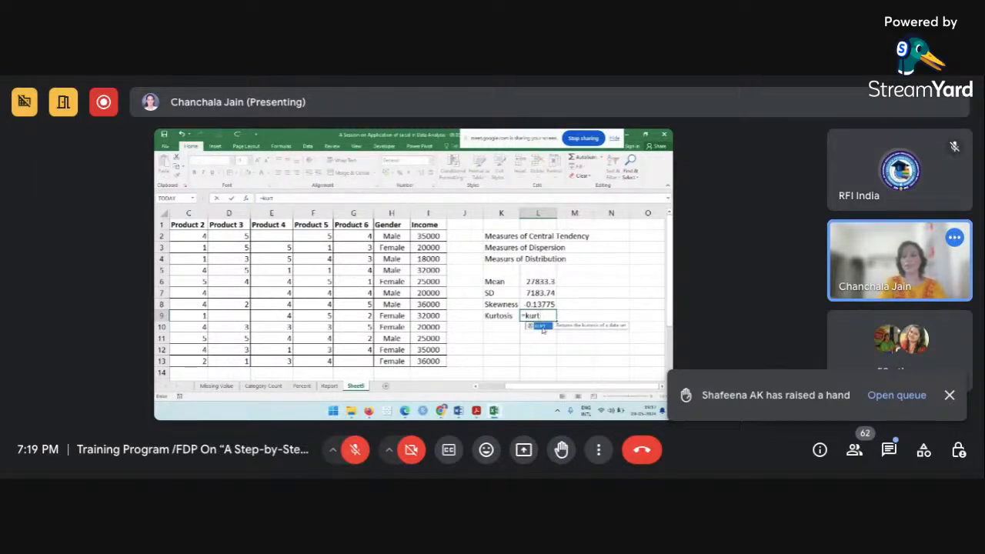
{"action": "double_click", "coordinate": [542, 328]}
{"action": "left_click_drag", "start_coordinate": [428, 236], "coordinate": [428, 361]}
{"action": "type", "text": ")"}
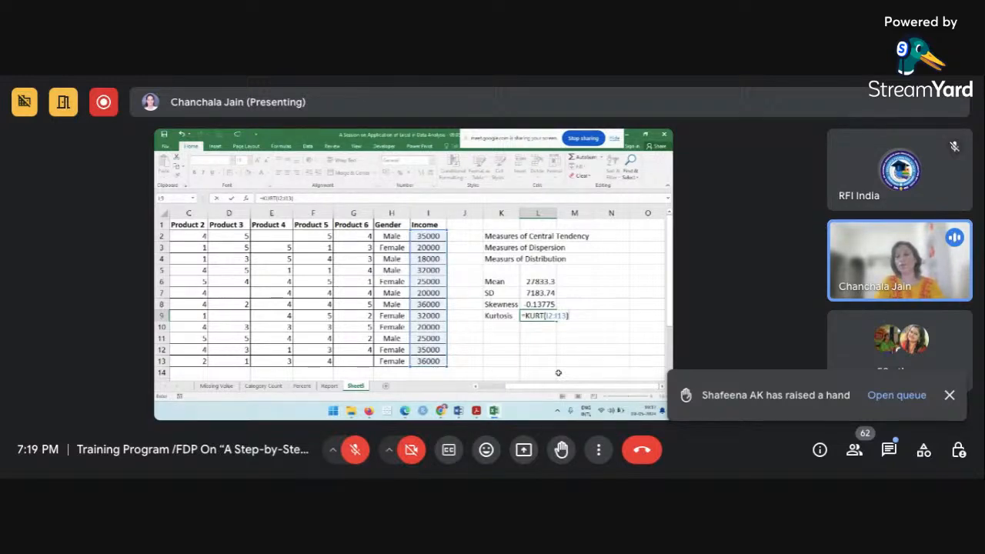
{"action": "key", "text": "Return"}
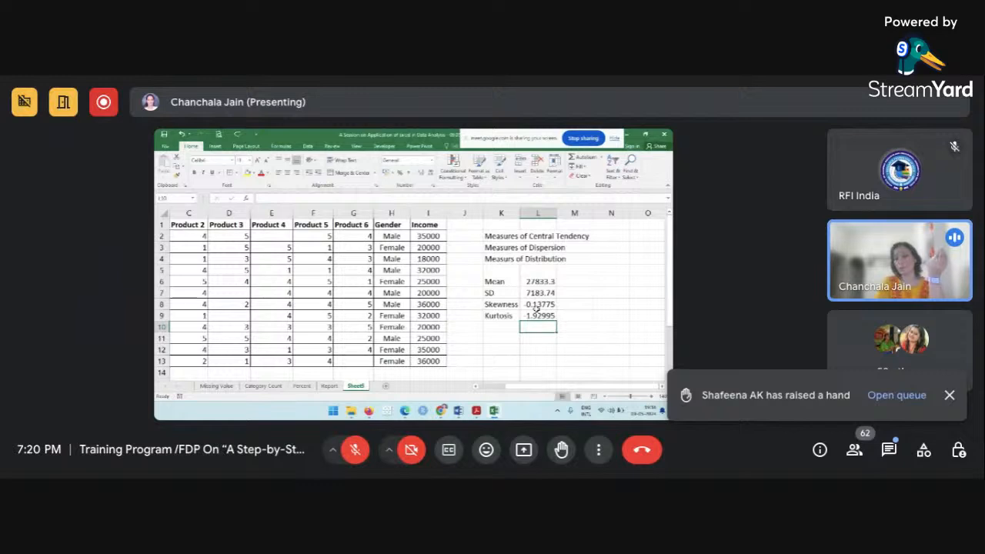
{"action": "left_click", "coordinate": [537, 316]}
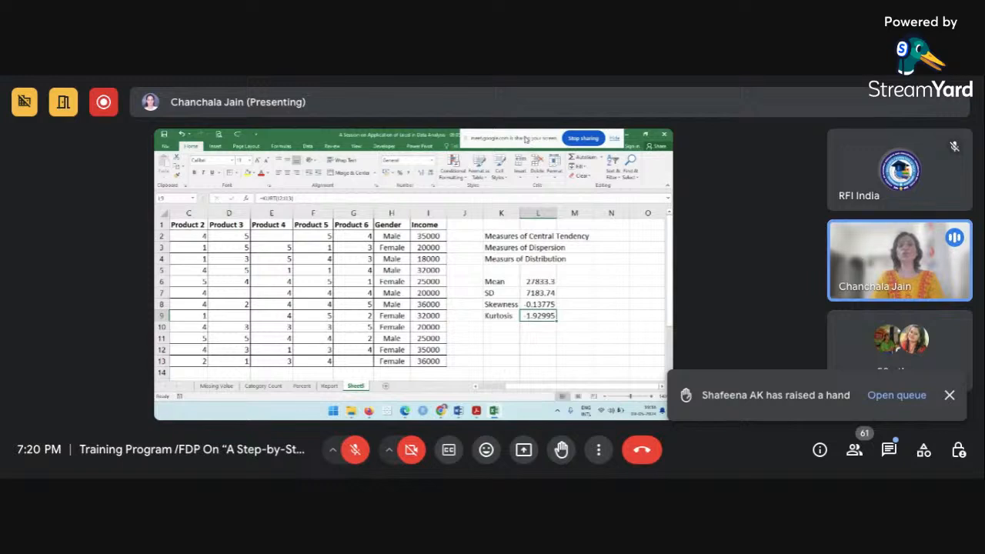
Move the screen-sharing bar clear of the workbook's commands and display the data commands, including Data Analysis.
{"action": "left_click_drag", "start_coordinate": [525, 139], "coordinate": [611, 411]}
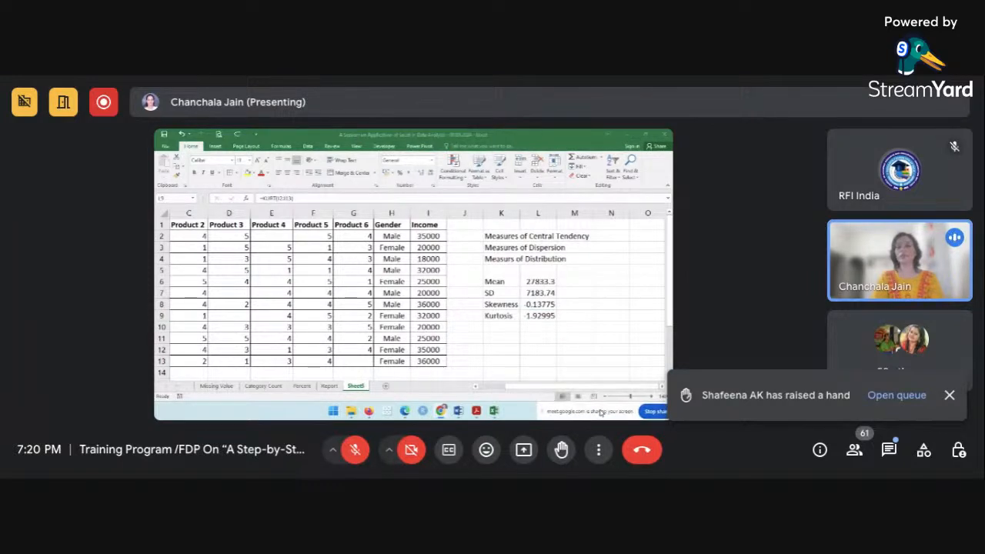
{"action": "left_click", "coordinate": [478, 293]}
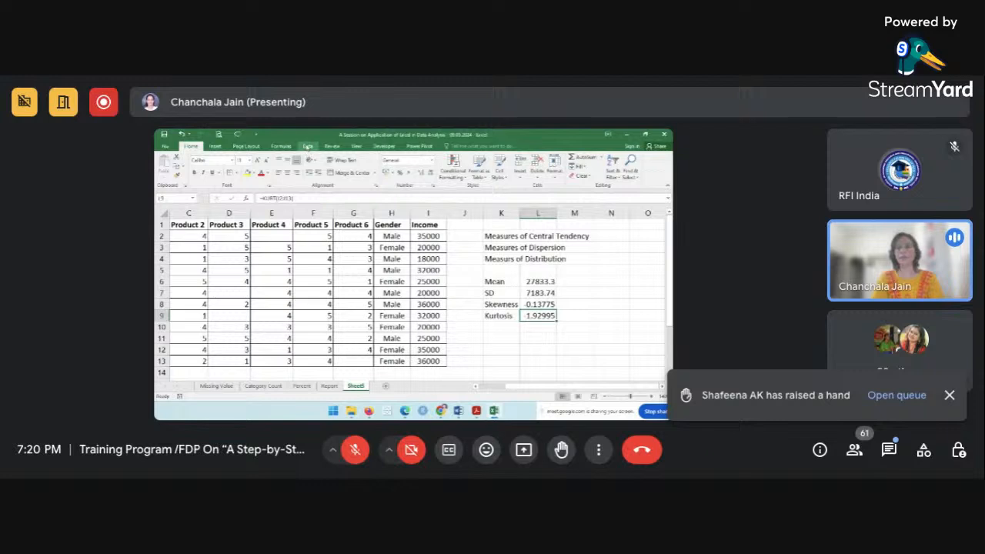
{"action": "left_click", "coordinate": [307, 146]}
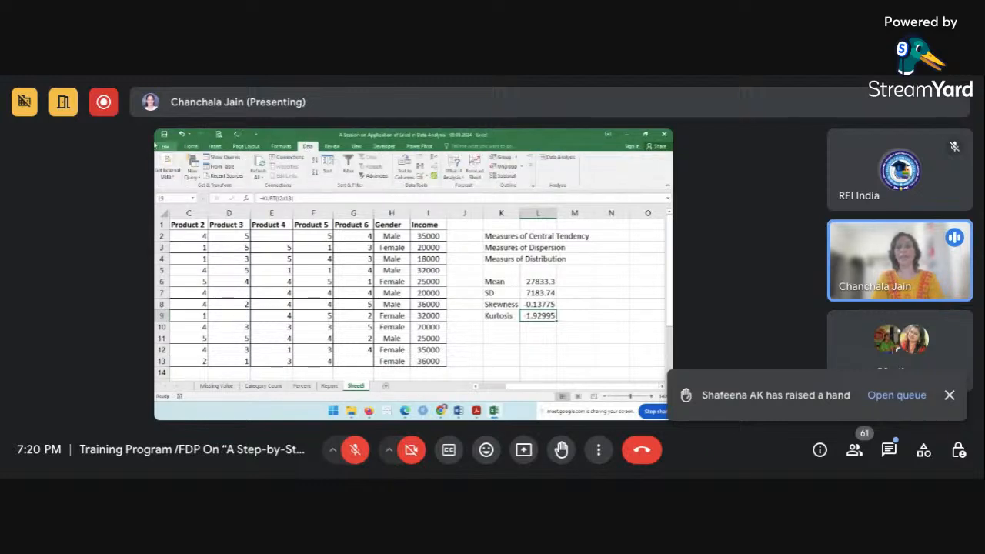
{"action": "left_click", "coordinate": [465, 309]}
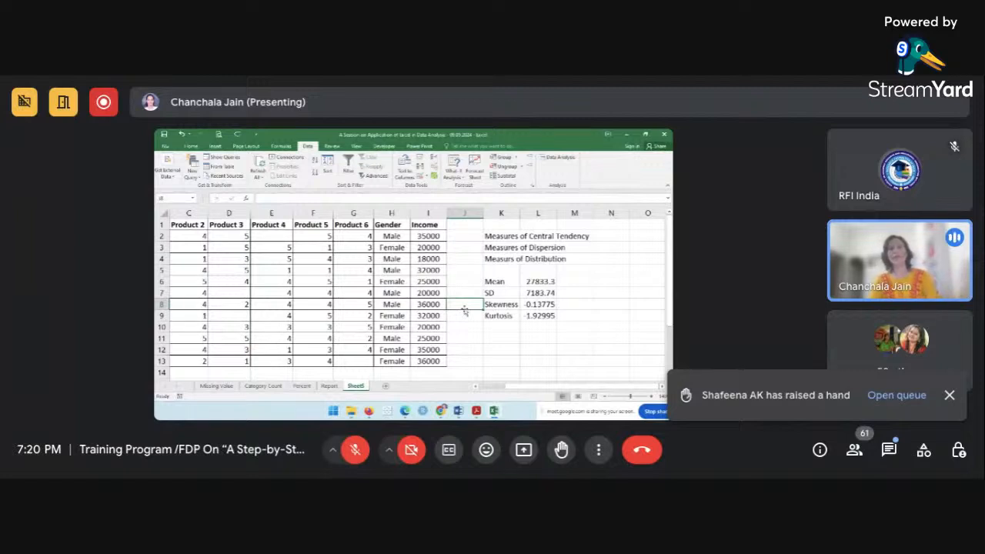
Check in the program options' add-in settings whether Analysis ToolPak is enabled among the Excel Add-ins, leaving the selection as it is.
{"action": "left_click", "coordinate": [164, 150]}
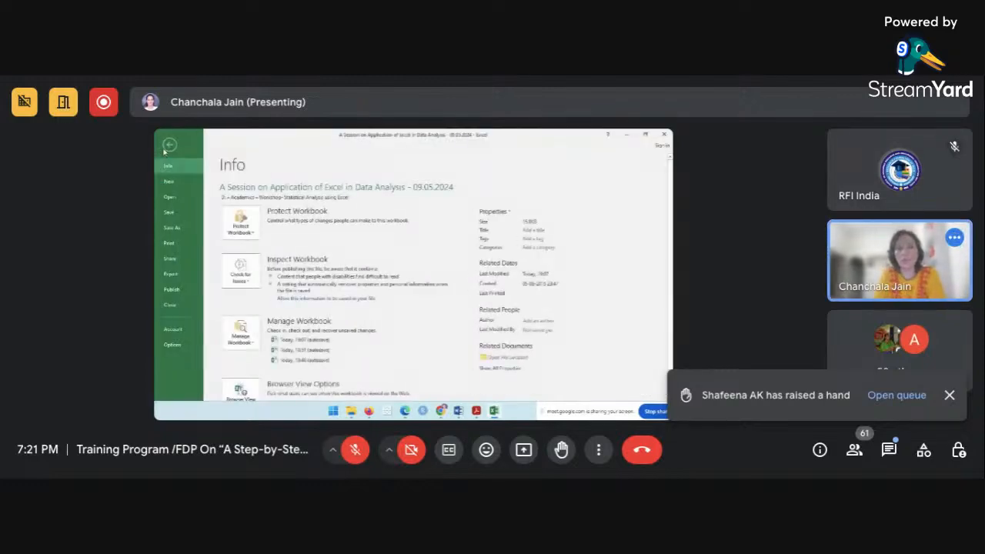
{"action": "left_click", "coordinate": [172, 346]}
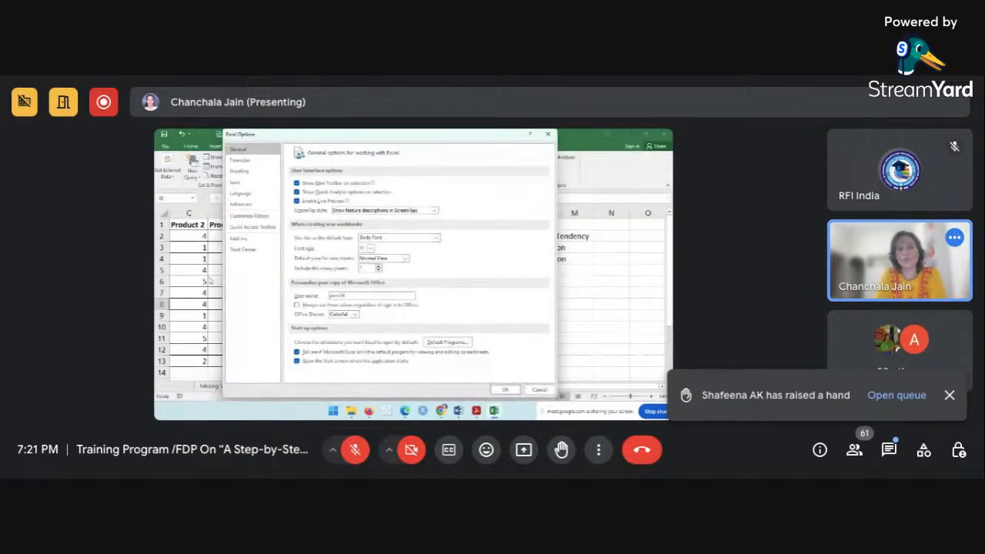
{"action": "left_click", "coordinate": [240, 240]}
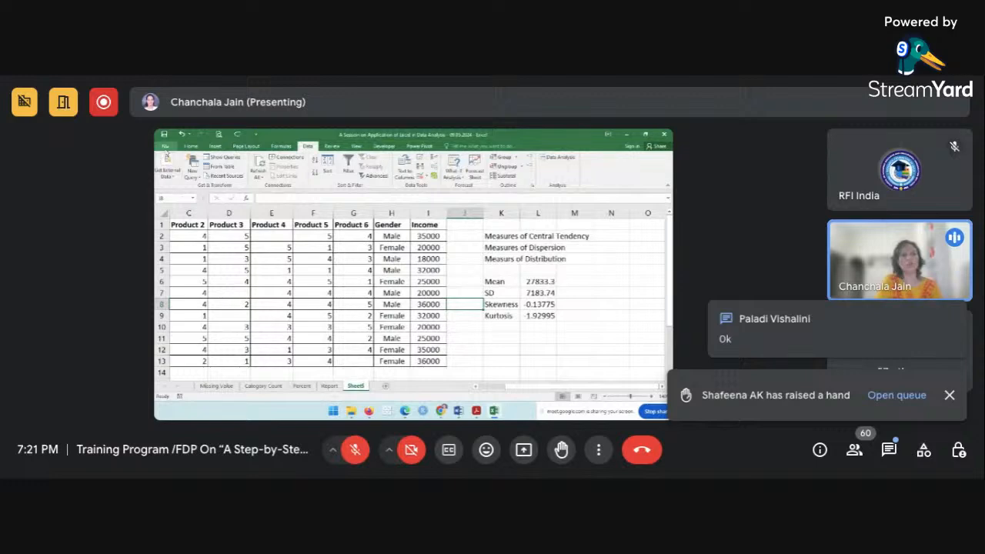
{"action": "left_click", "coordinate": [165, 146]}
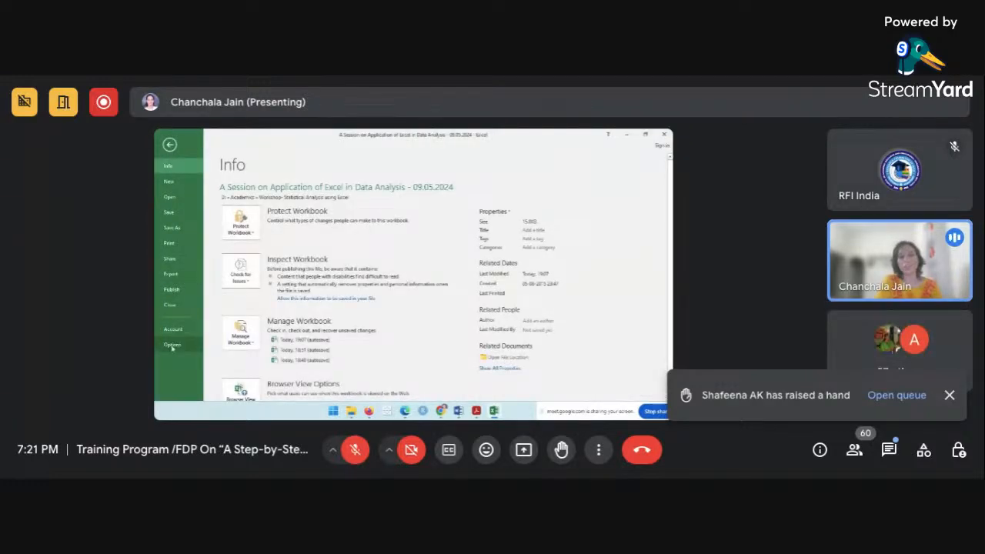
{"action": "left_click", "coordinate": [172, 346]}
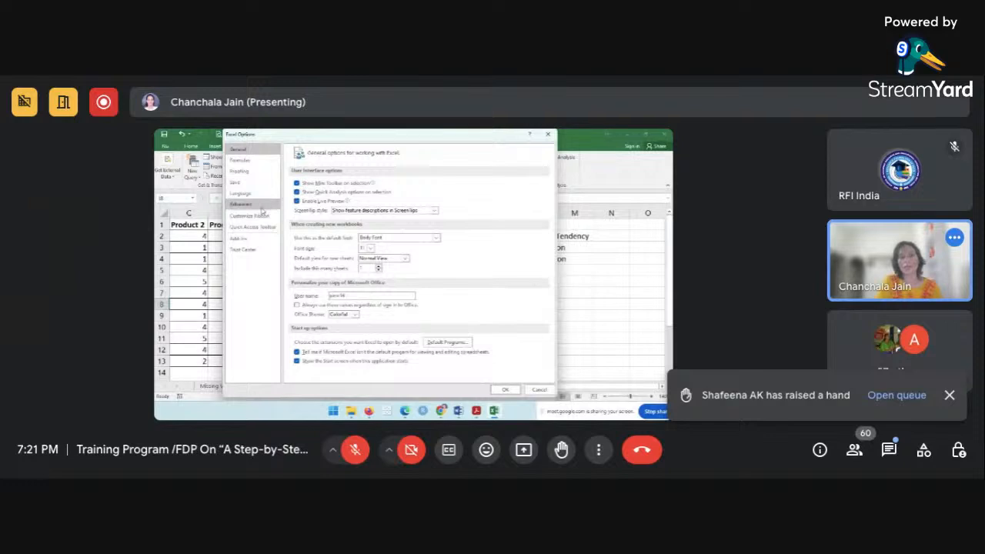
{"action": "left_click", "coordinate": [243, 239]}
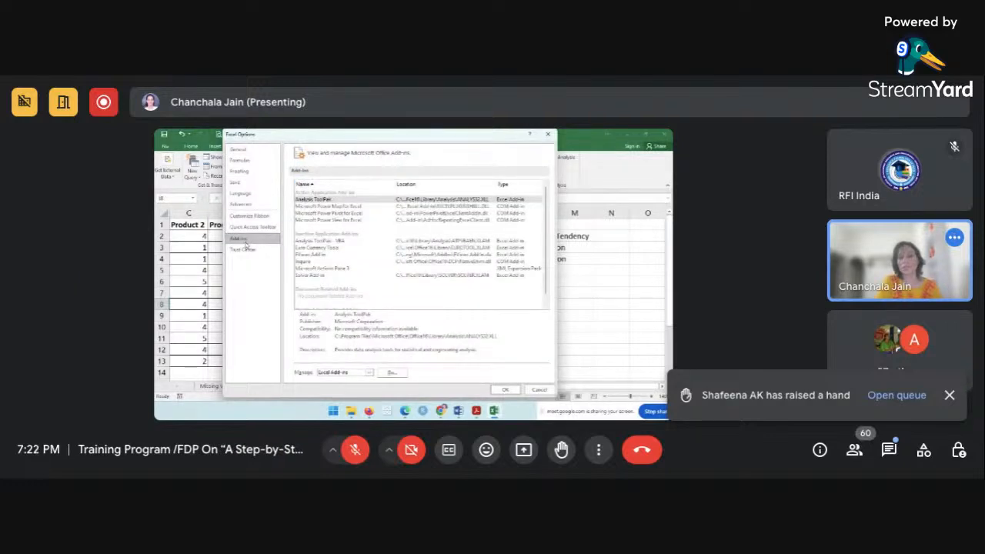
{"action": "left_click", "coordinate": [402, 374]}
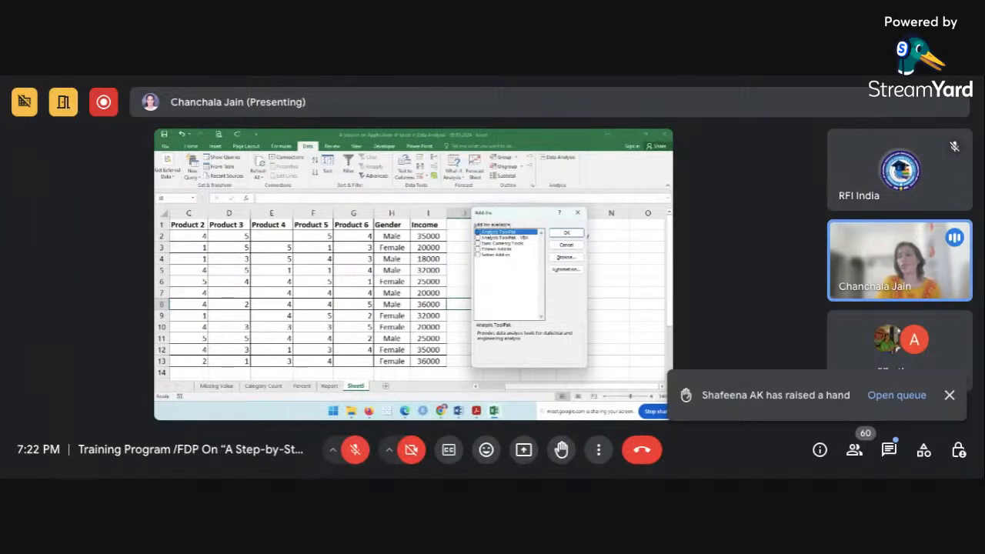
{"action": "left_click", "coordinate": [578, 215]}
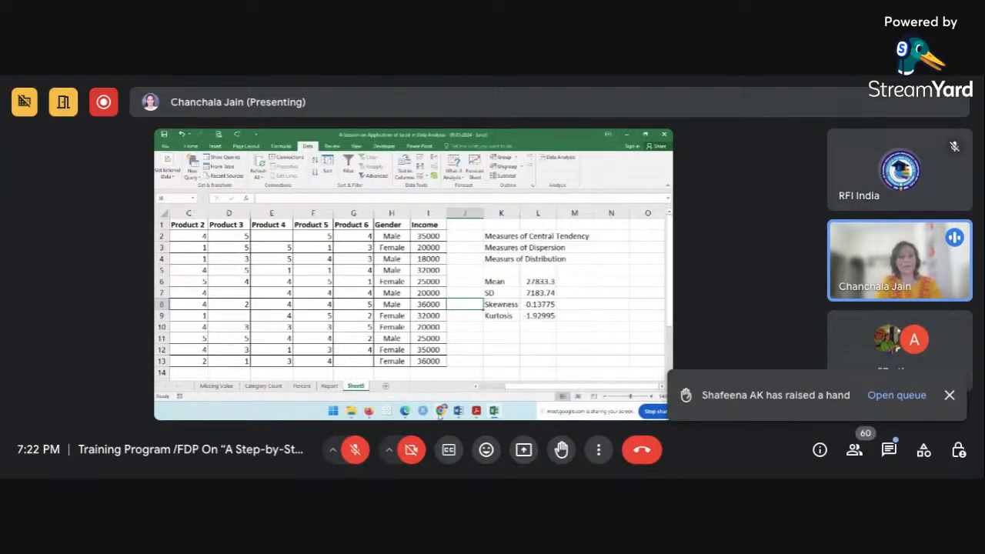
Start the Descriptive Statistics tool from Data Analysis and set its input range to the Income column with its header, I1:I13.
{"action": "mouse_move", "coordinate": [441, 414]}
{"action": "mouse_move", "coordinate": [397, 369]}
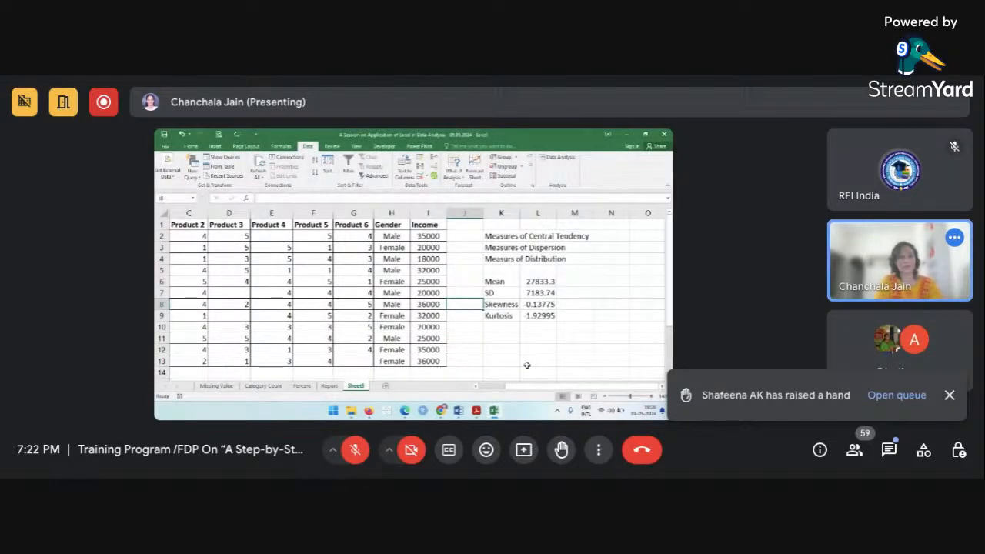
{"action": "left_click", "coordinate": [511, 348]}
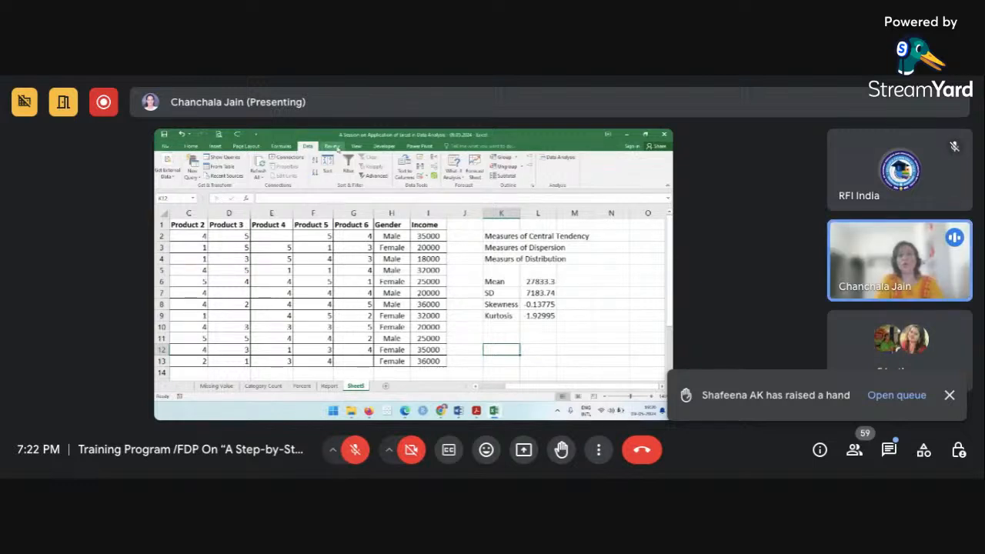
{"action": "left_click", "coordinate": [560, 158]}
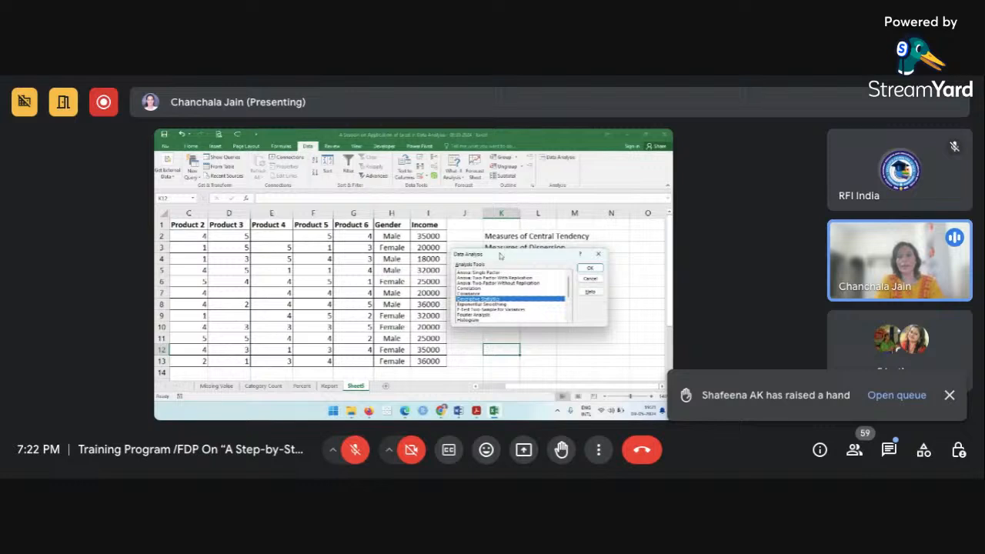
{"action": "left_click_drag", "start_coordinate": [500, 258], "coordinate": [516, 203]}
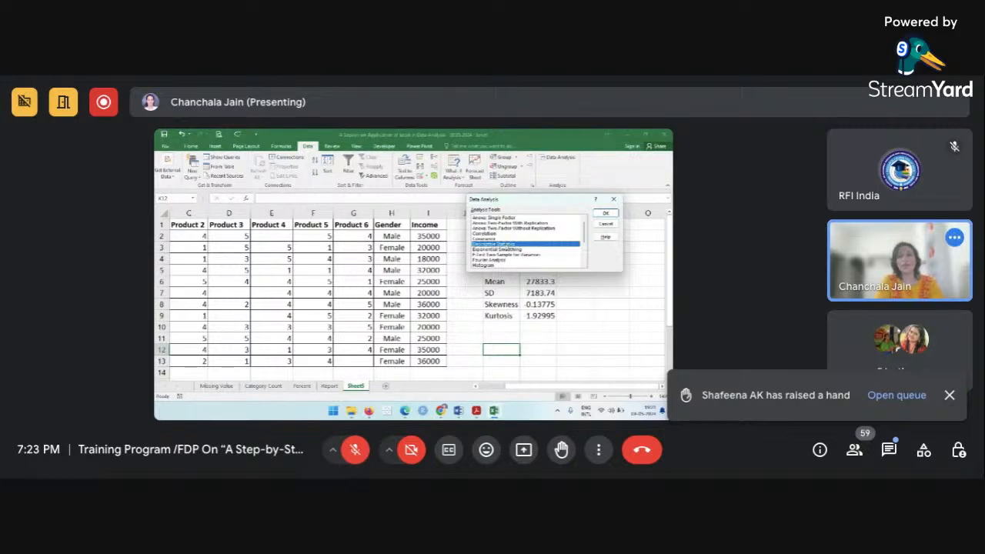
{"action": "left_click", "coordinate": [610, 214]}
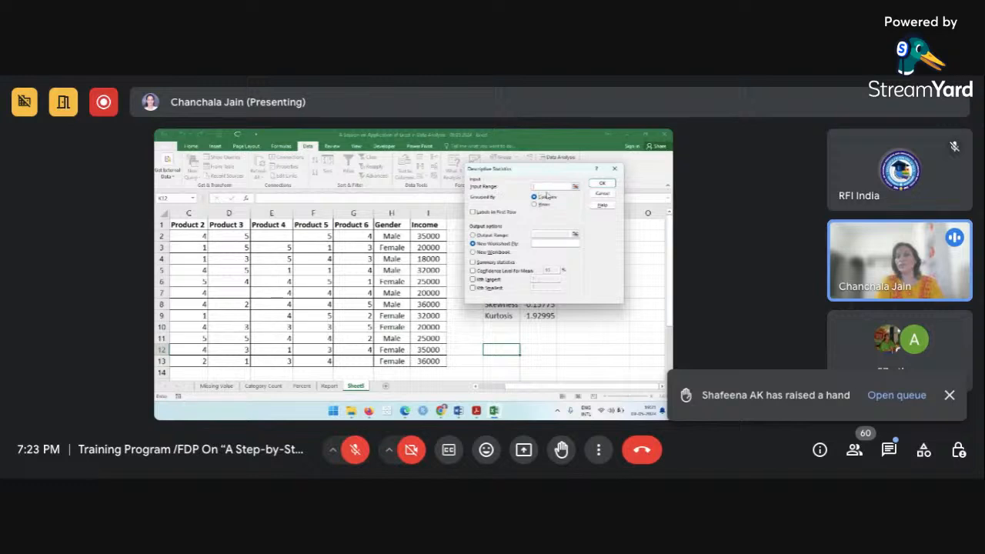
{"action": "left_click", "coordinate": [428, 224]}
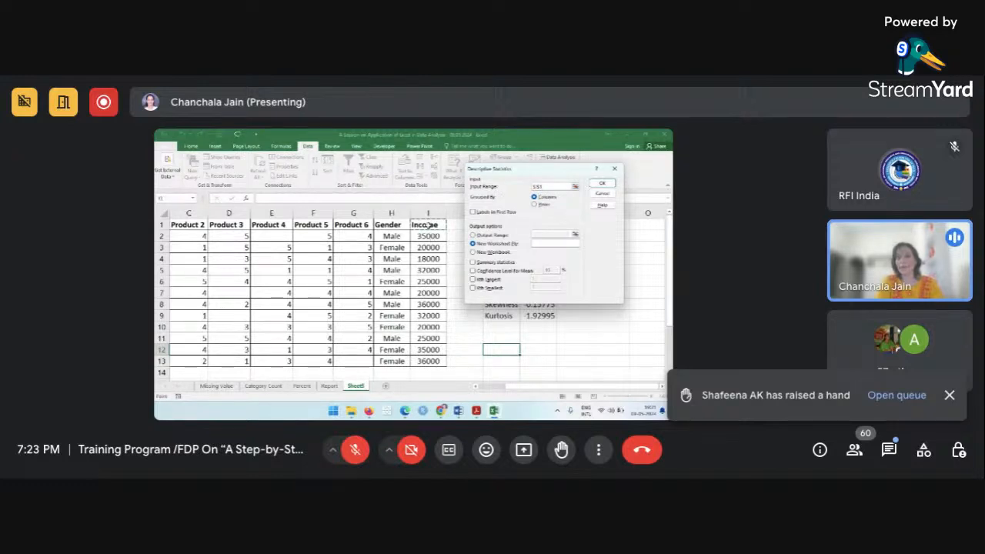
{"action": "left_click_drag", "start_coordinate": [427, 224], "coordinate": [433, 358]}
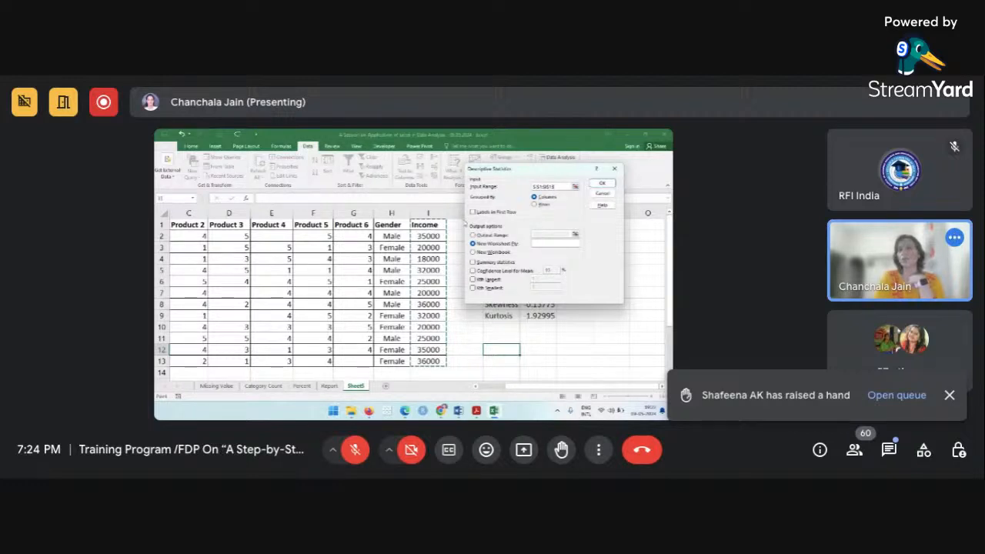
Generate the summary statistics for Income, treating the first row as labels and setting the output range to O2 on the same sheet.
{"action": "left_click", "coordinate": [475, 212]}
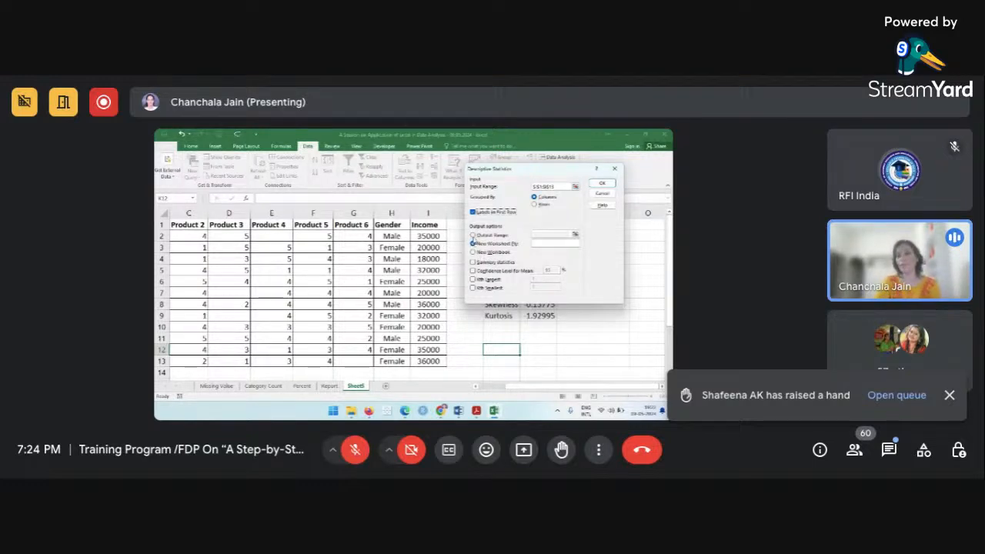
{"action": "left_click", "coordinate": [474, 237]}
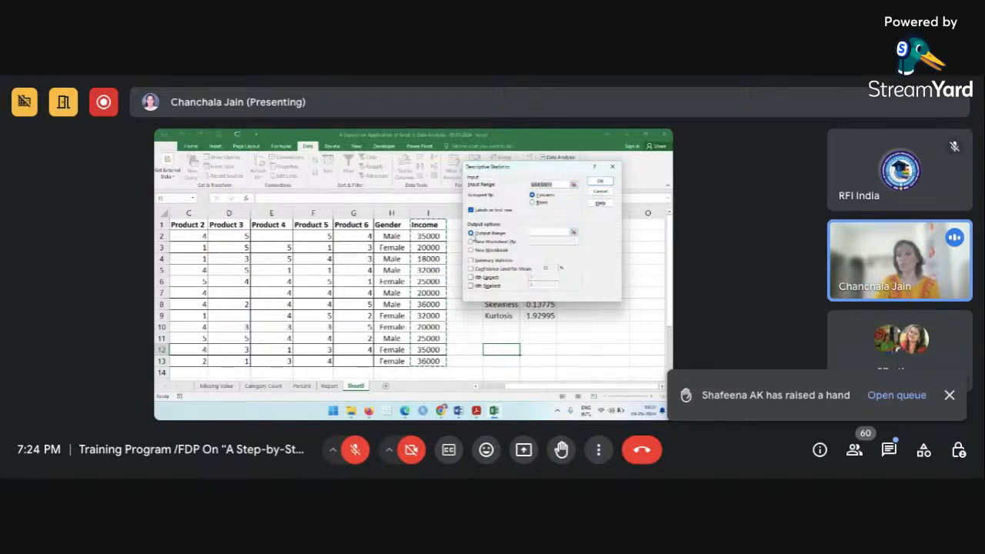
{"action": "left_click", "coordinate": [540, 233]}
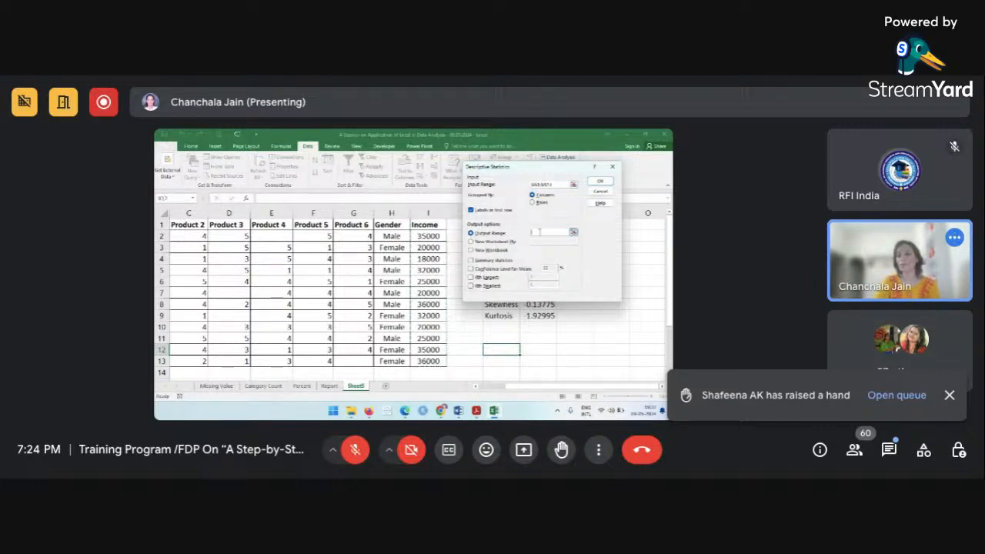
{"action": "scroll", "coordinate": [441, 311], "scroll_direction": "right", "scroll_amount": 3}
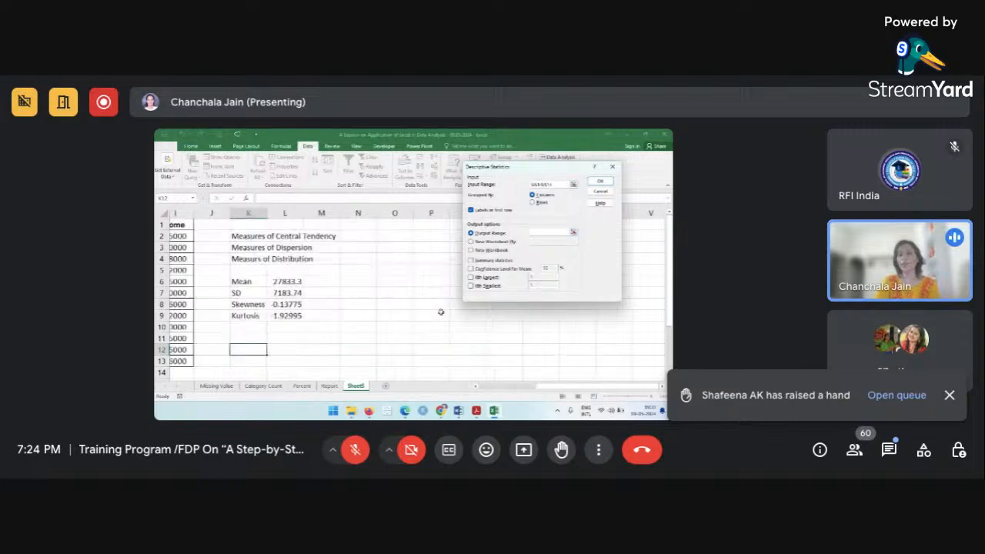
{"action": "left_click", "coordinate": [392, 237]}
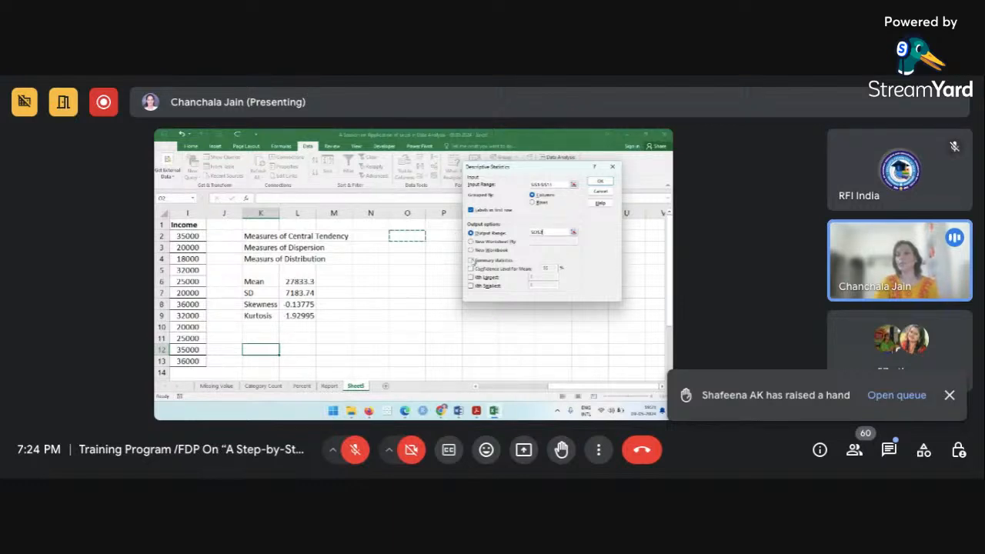
{"action": "left_click", "coordinate": [472, 261]}
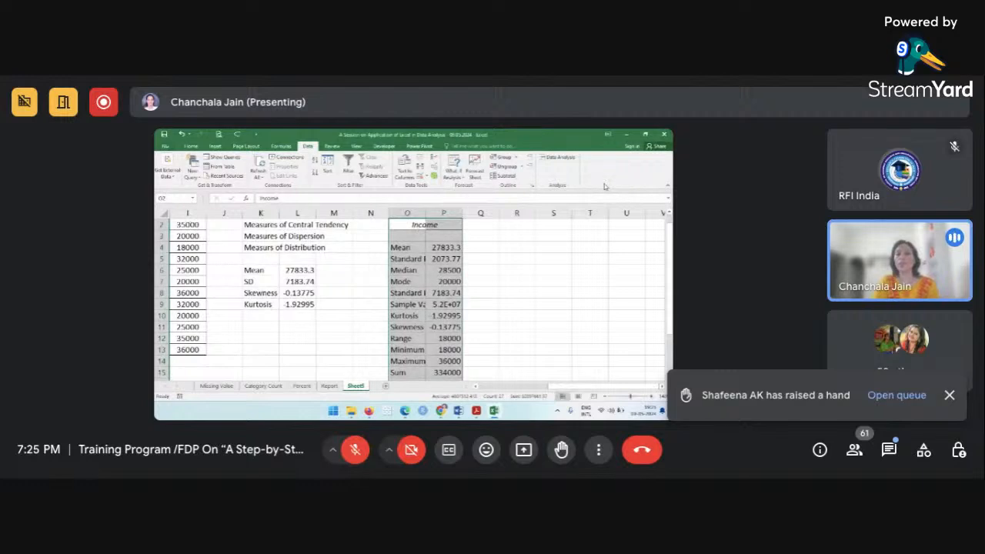
Fit column O to the full statistic labels and check the output's mean against the function results in column L.
{"action": "double_click", "coordinate": [426, 213]}
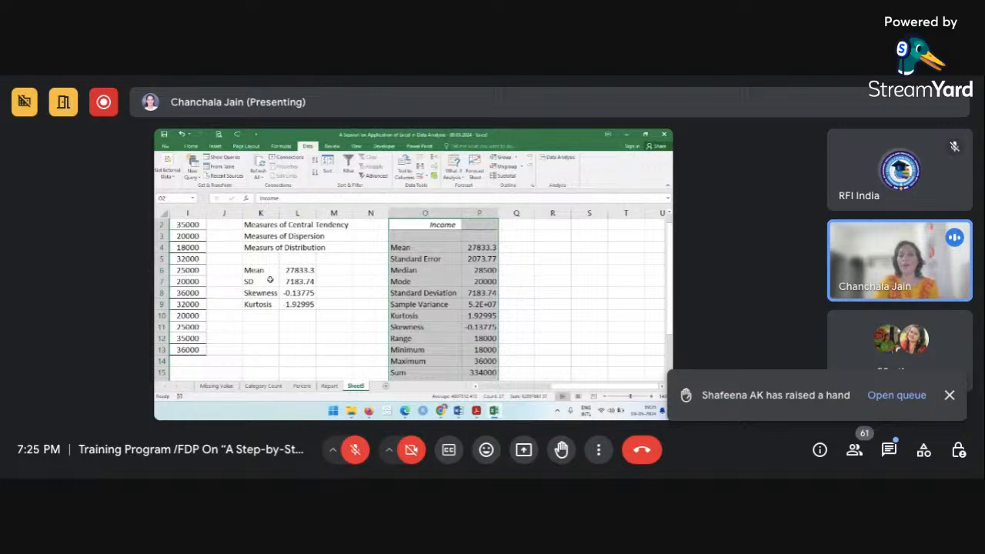
{"action": "left_click", "coordinate": [429, 247]}
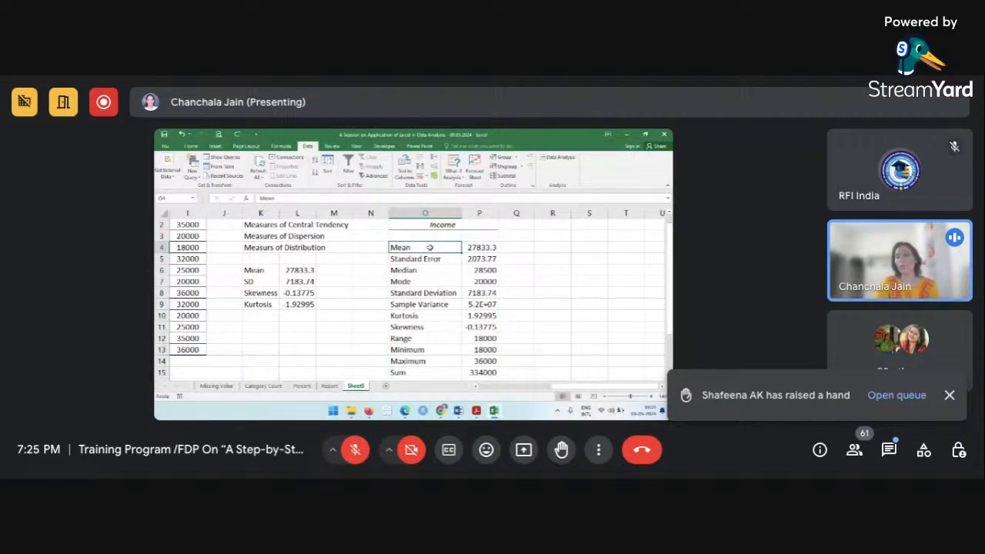
{"action": "left_click", "coordinate": [471, 247]}
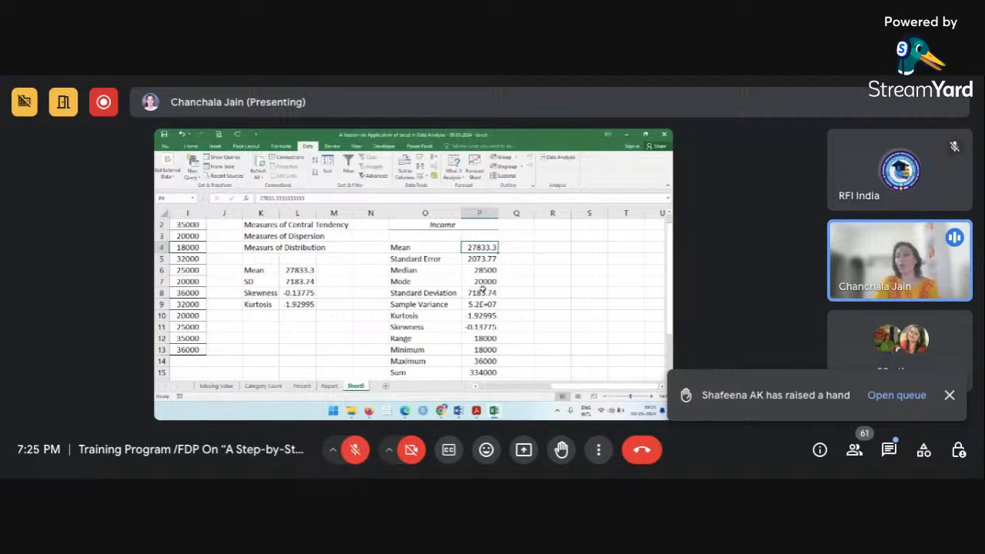
{"action": "scroll", "coordinate": [482, 289], "scroll_direction": "down", "scroll_amount": 1}
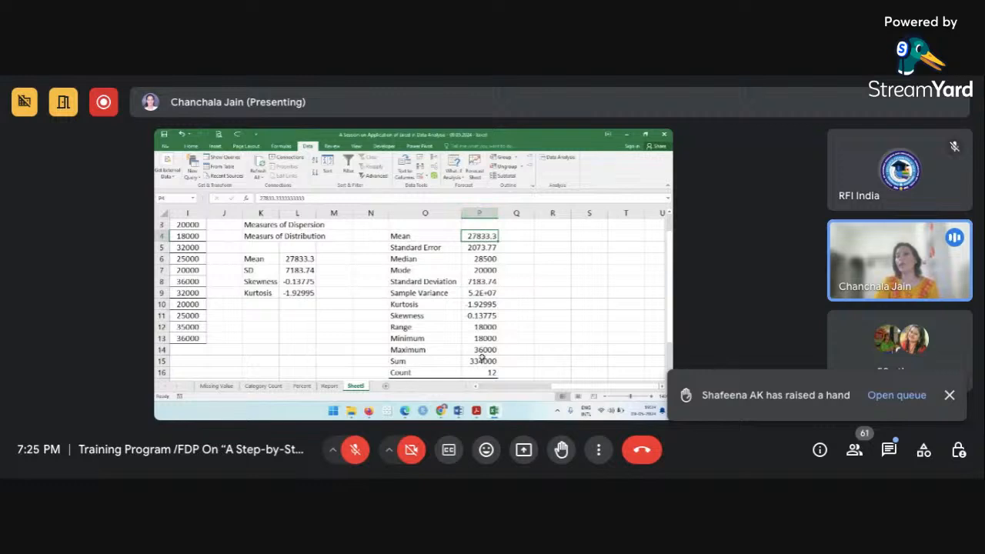
{"action": "right_click", "coordinate": [498, 214]}
{"action": "left_click", "coordinate": [573, 278]}
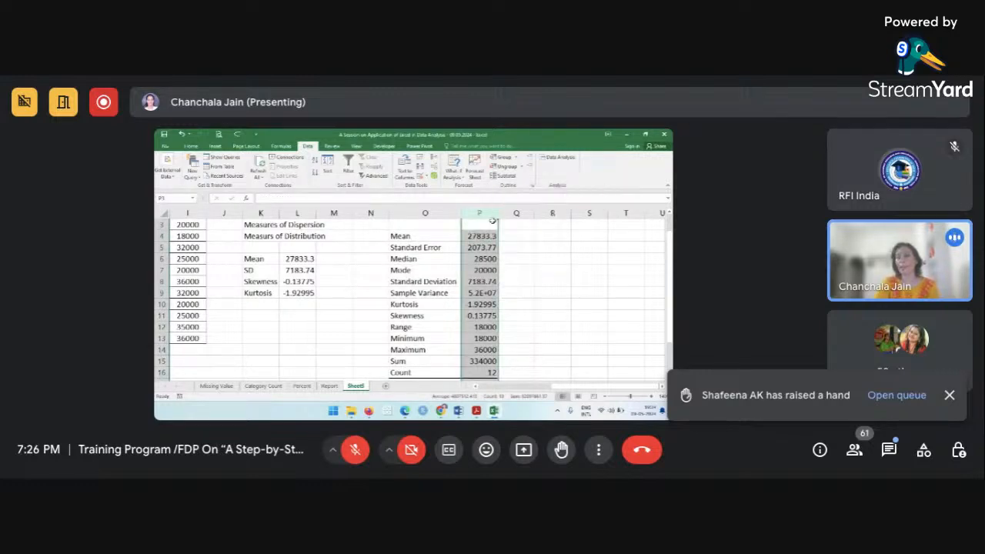
{"action": "right_click", "coordinate": [499, 213]}
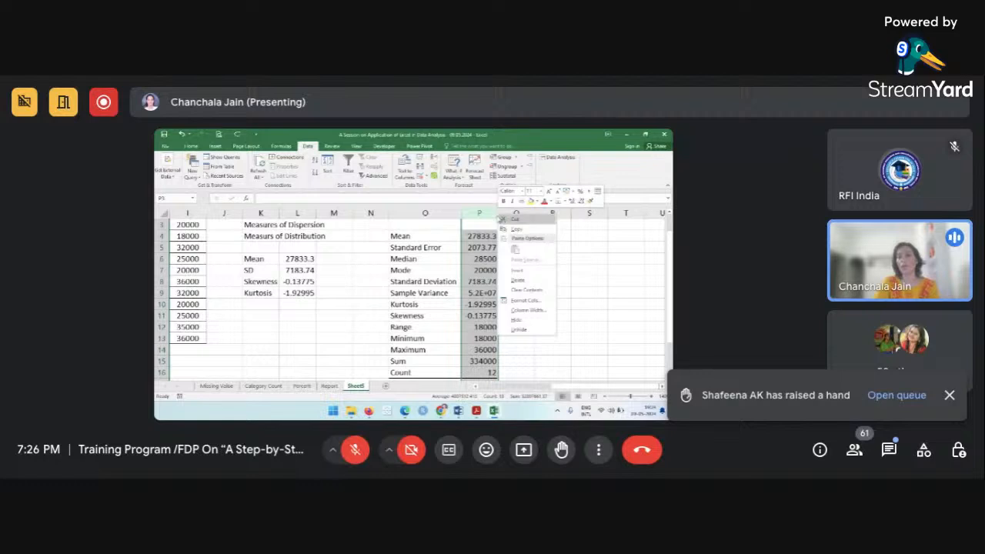
{"action": "left_click", "coordinate": [600, 252]}
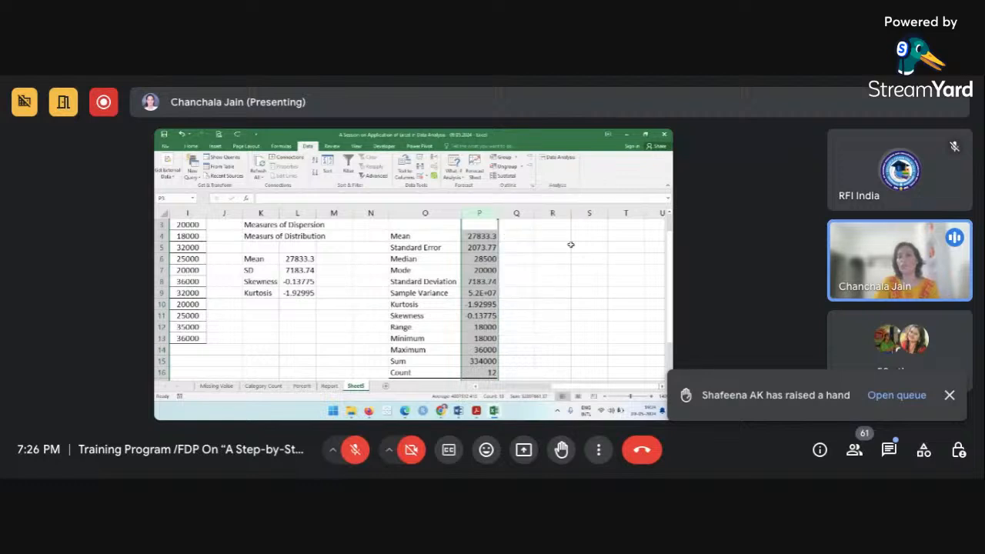
{"action": "right_click", "coordinate": [497, 213]}
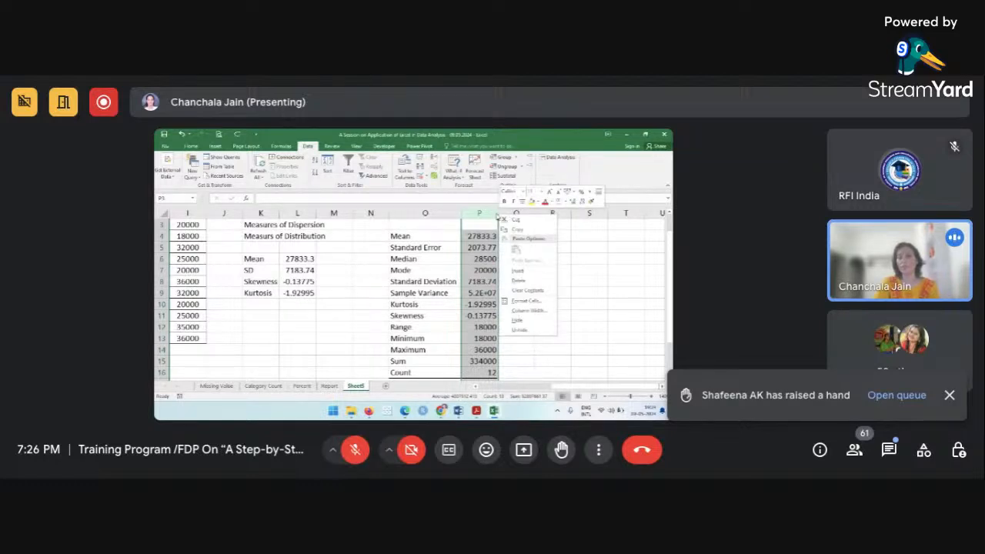
{"action": "left_click", "coordinate": [568, 241]}
Widen column P slightly so the descriptive statistics values show more decimals and the full sample variance.
{"action": "left_click_drag", "start_coordinate": [498, 215], "coordinate": [509, 216]}
{"action": "left_click", "coordinate": [561, 325]}
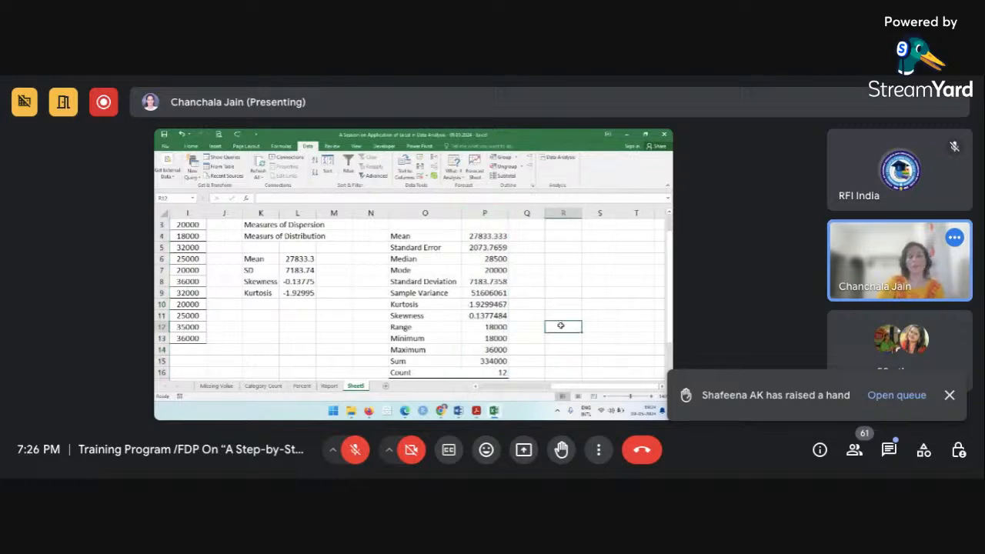
{"action": "scroll", "coordinate": [566, 315], "scroll_direction": "up", "scroll_amount": 1}
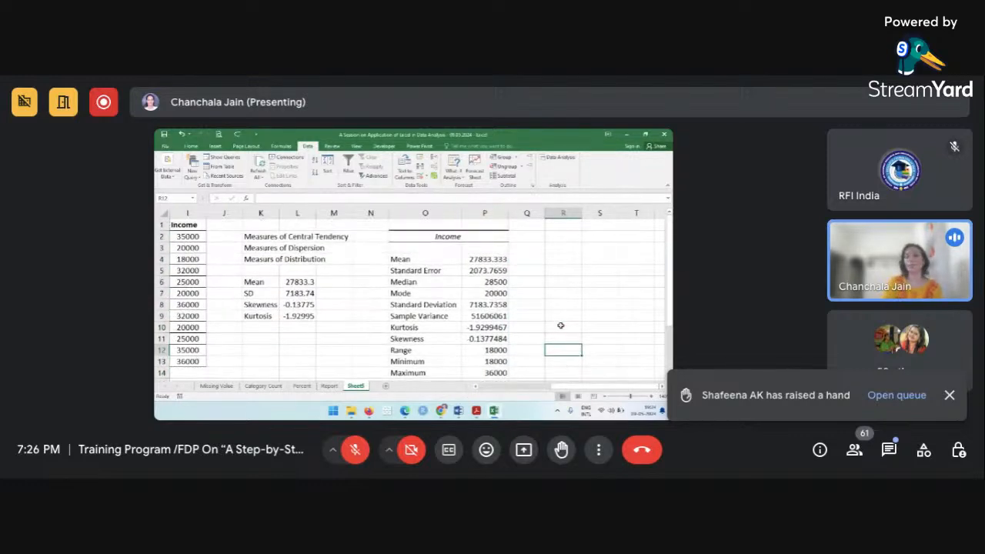
{"action": "left_click", "coordinate": [418, 315]}
{"action": "scroll", "coordinate": [416, 316], "scroll_direction": "left", "scroll_amount": 2}
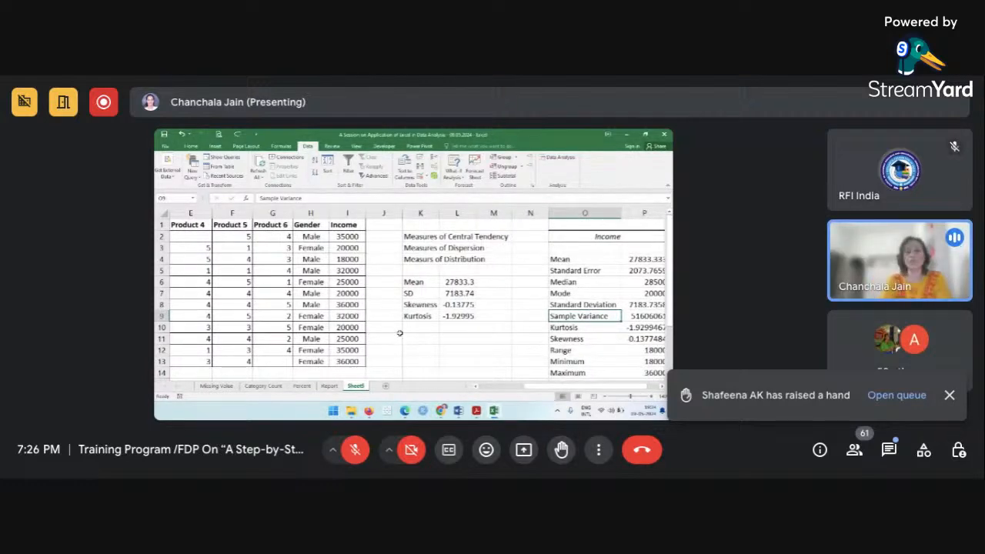
{"action": "left_click", "coordinate": [400, 336]}
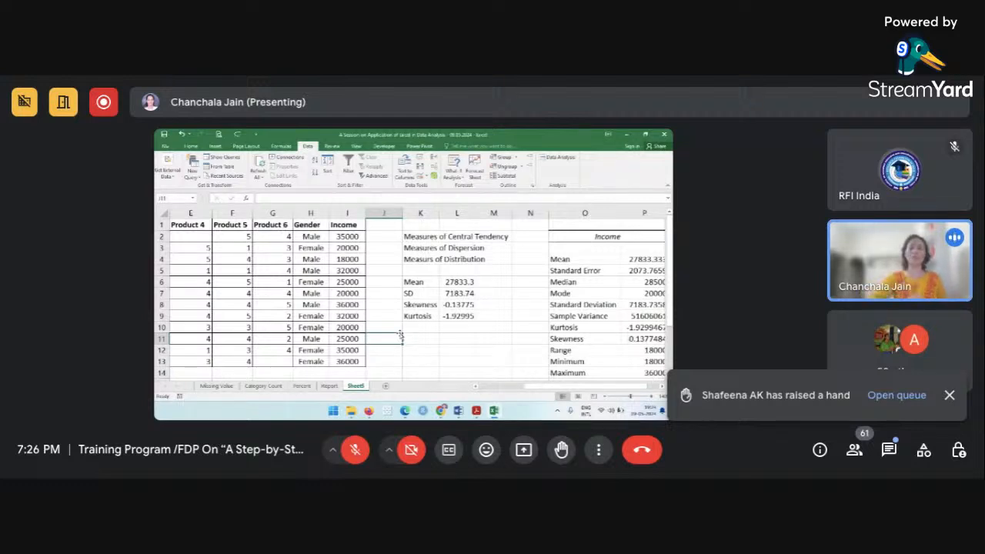
{"action": "left_click", "coordinate": [416, 349]}
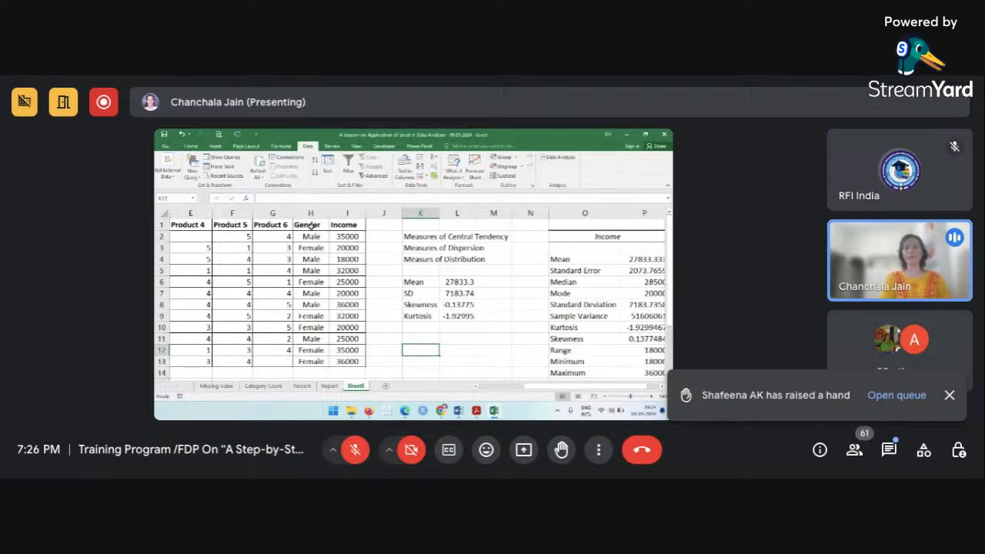
Enter the null hypothesis in E16: "H0: There is no significant difference in the mean income of male and female employees.".
{"action": "left_click", "coordinate": [337, 224]}
{"action": "scroll", "coordinate": [270, 292], "scroll_direction": "down", "scroll_amount": 2}
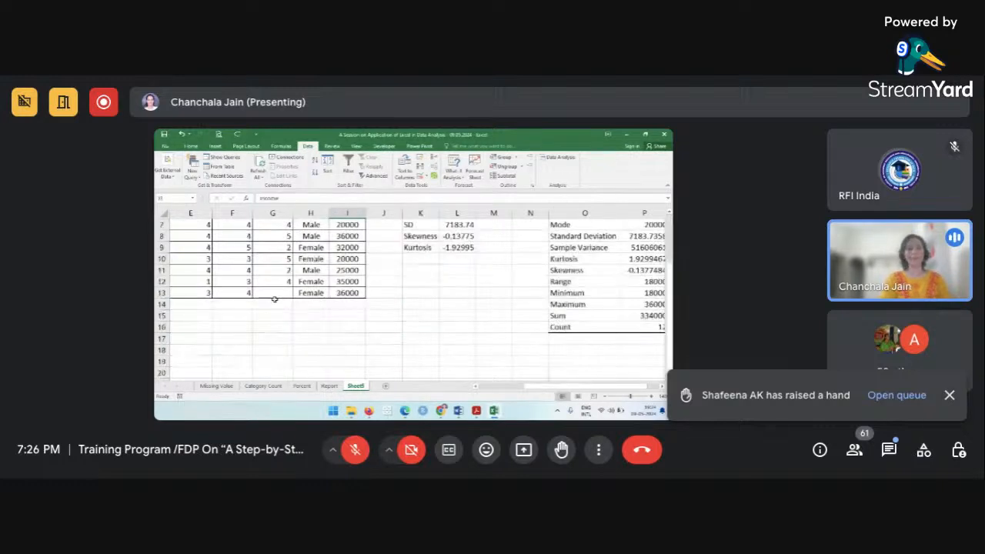
{"action": "left_click", "coordinate": [202, 327]}
{"action": "type", "text": "H0:"}
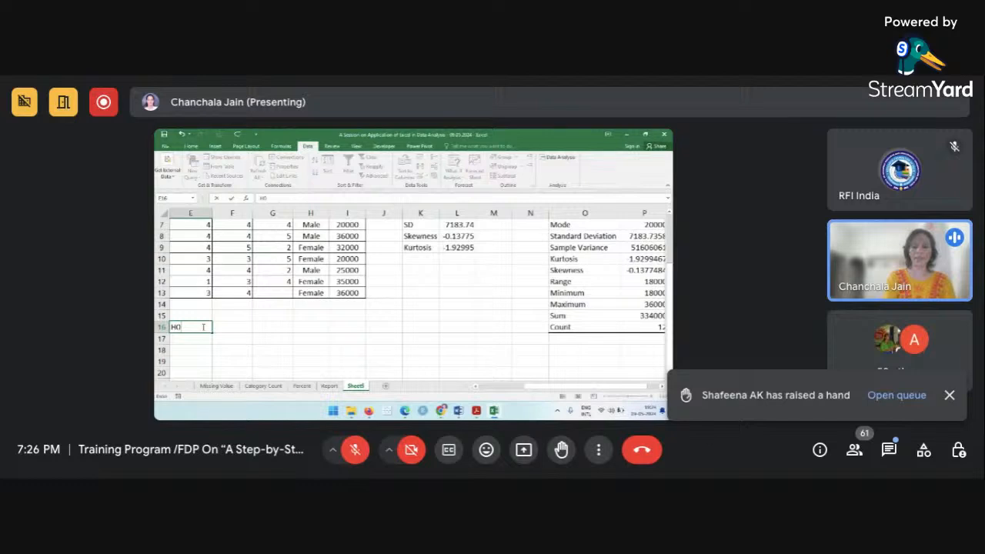
{"action": "type", "text": " Thre"}
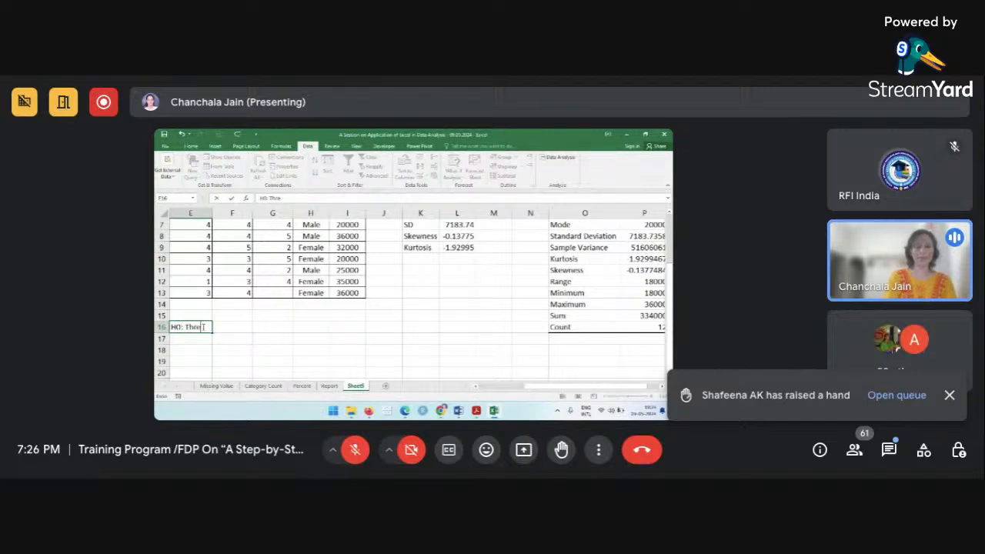
{"action": "key", "text": "BackSpace"}
{"action": "key", "text": "BackSpace"}
{"action": "type", "text": "ere i"}
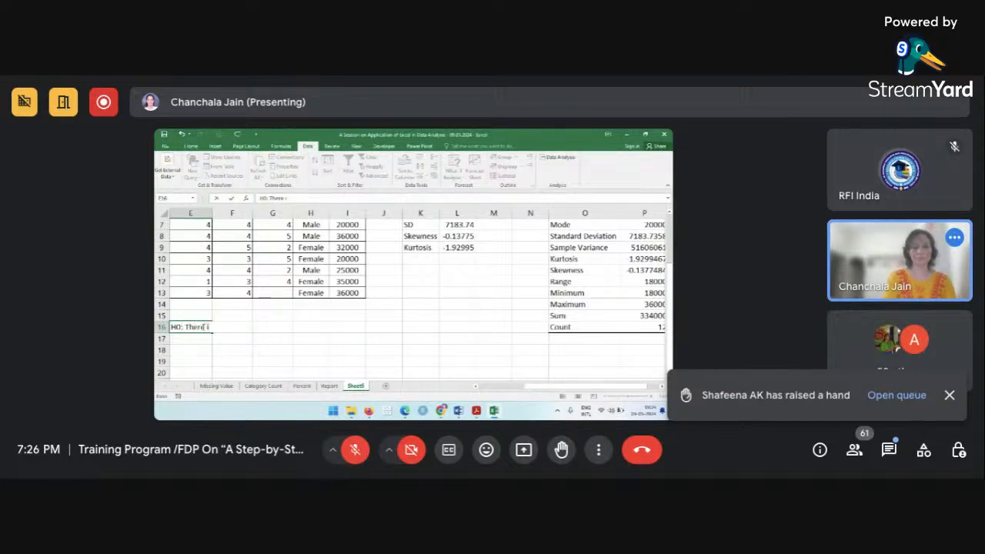
{"action": "type", "text": "s no signif"}
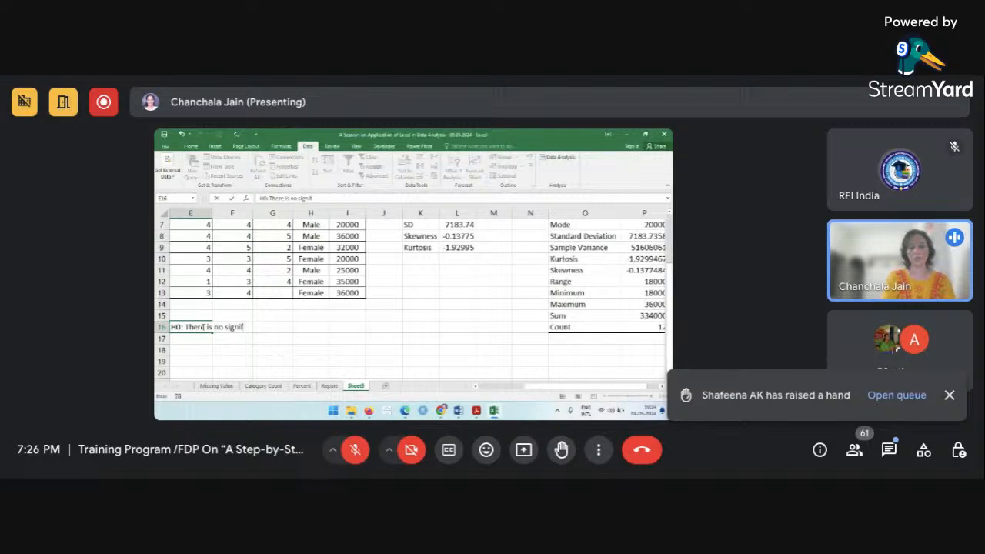
{"action": "type", "text": "icant "}
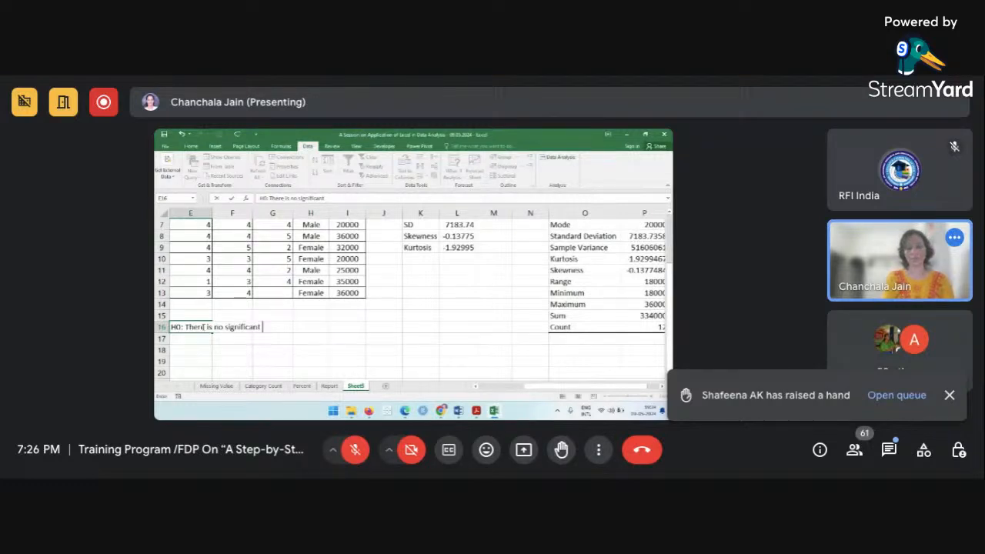
{"action": "type", "text": "difference "}
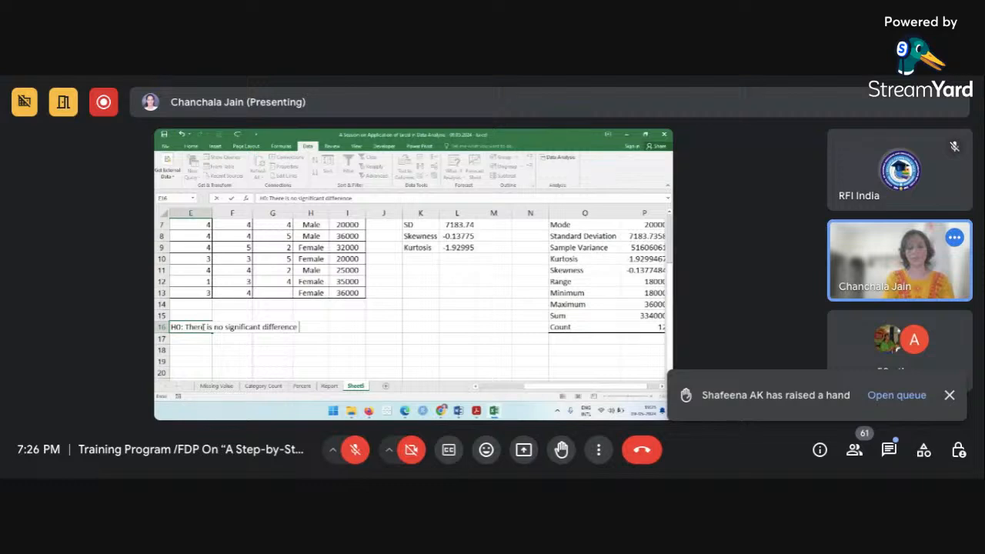
{"action": "type", "text": "in the mean income"}
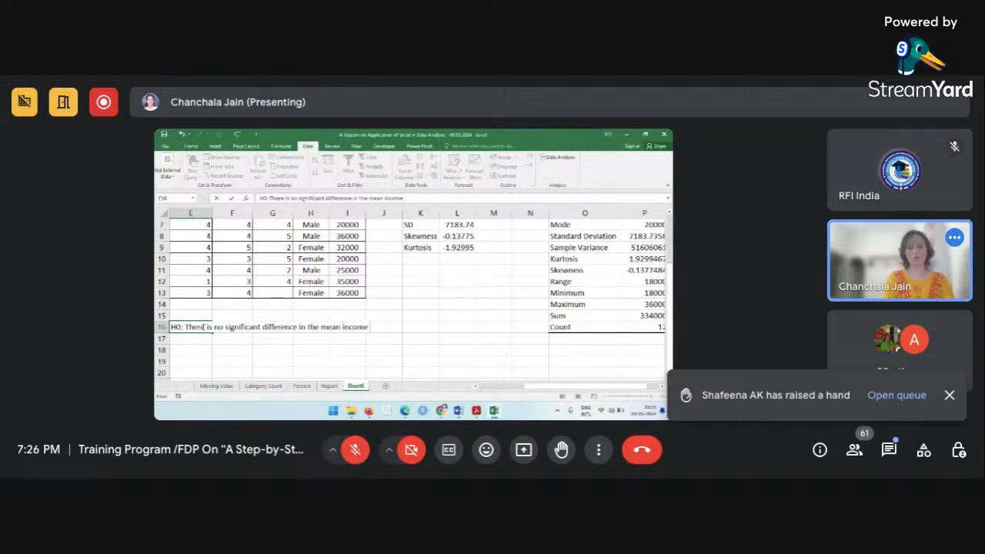
{"action": "type", "text": " of male and fem"}
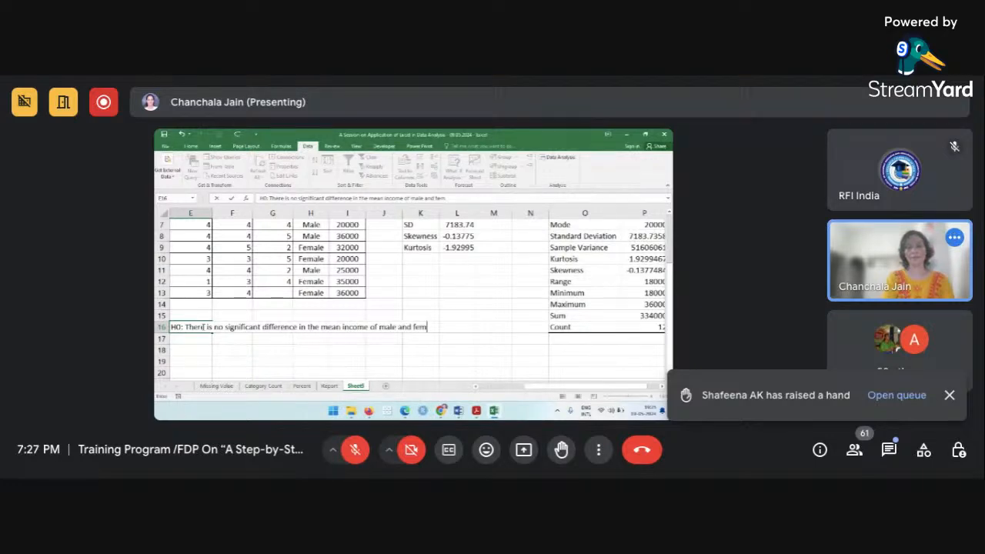
{"action": "type", "text": "ale employee"}
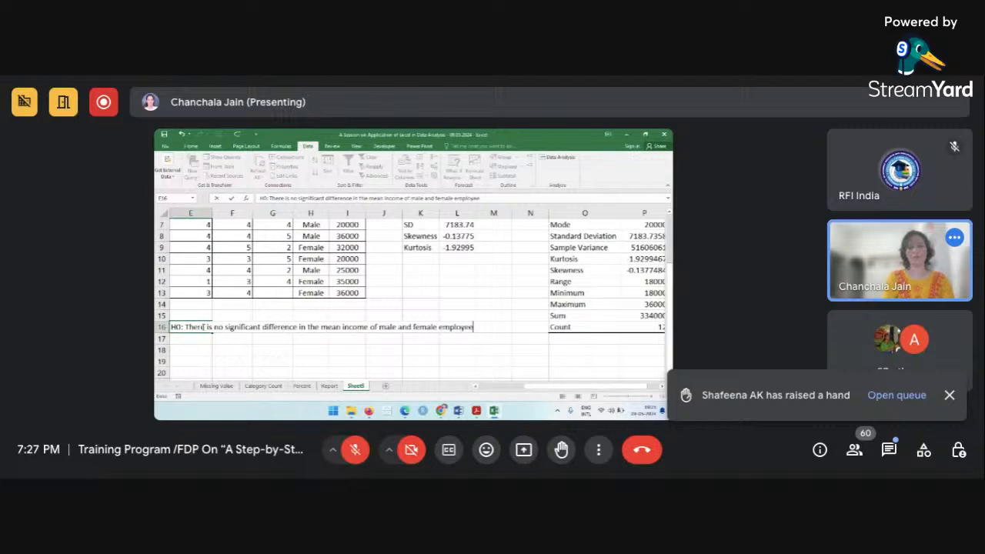
{"action": "type", "text": "s."}
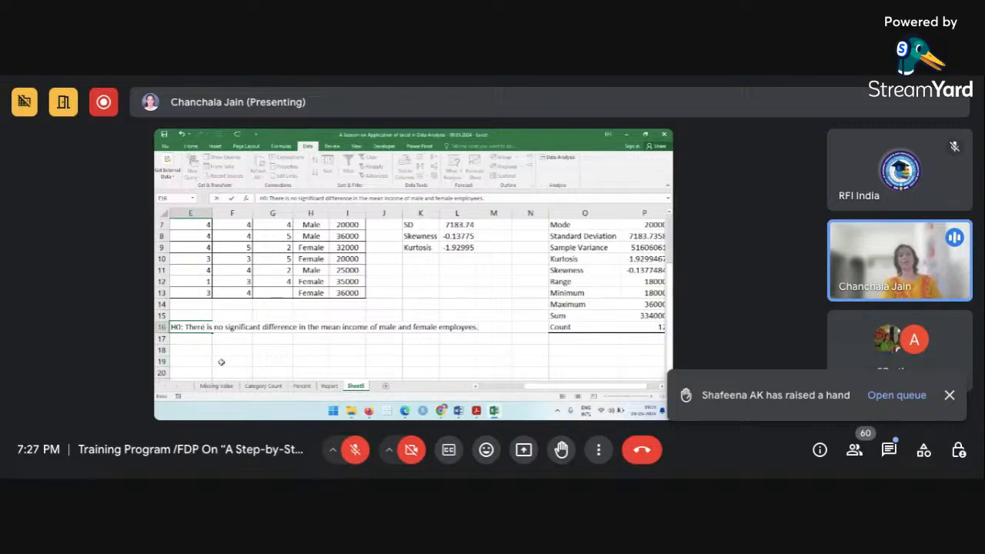
{"action": "left_click", "coordinate": [220, 362]}
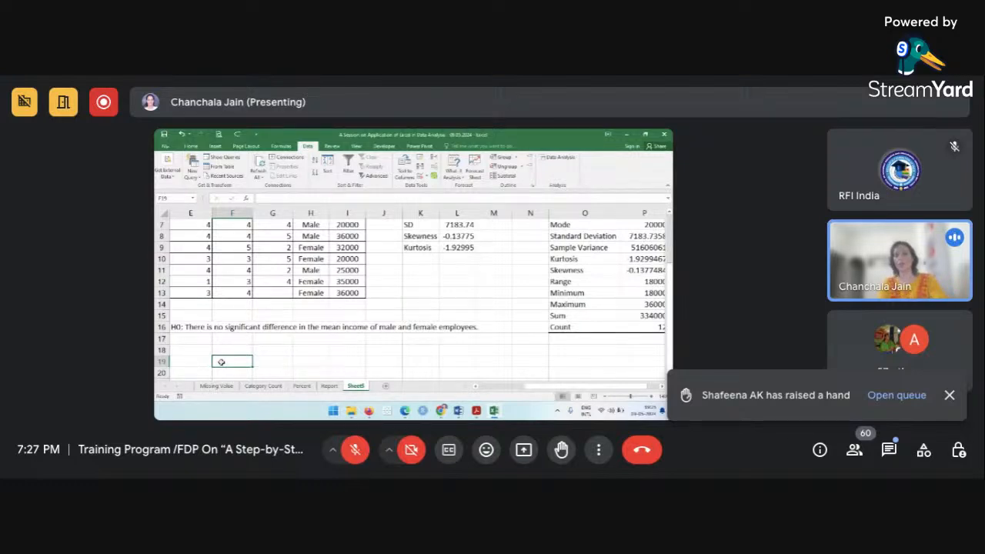
Enter the label "t-test" in F18, below the null hypothesis.
{"action": "left_click", "coordinate": [351, 327]}
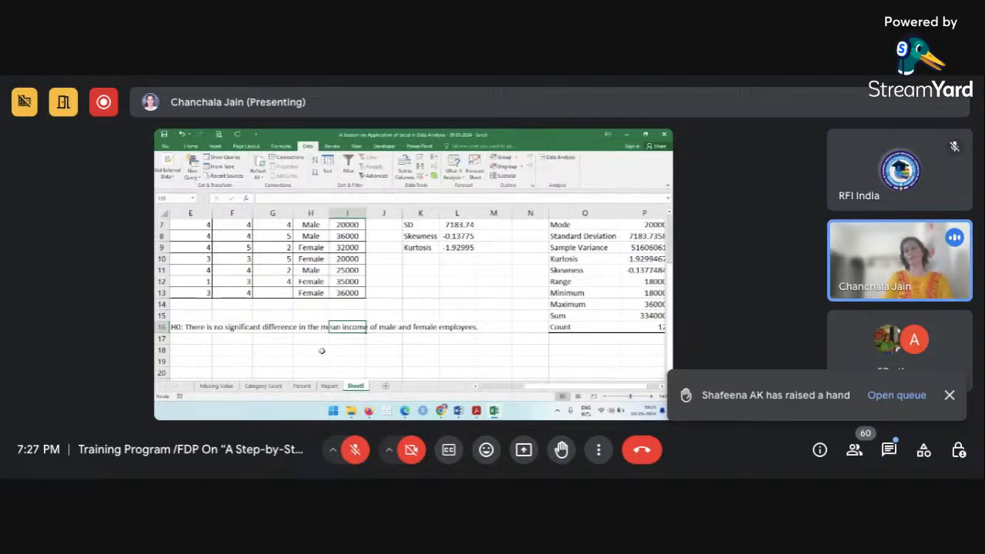
{"action": "left_click", "coordinate": [296, 350]}
{"action": "scroll", "coordinate": [288, 351], "scroll_direction": "left", "scroll_amount": 1}
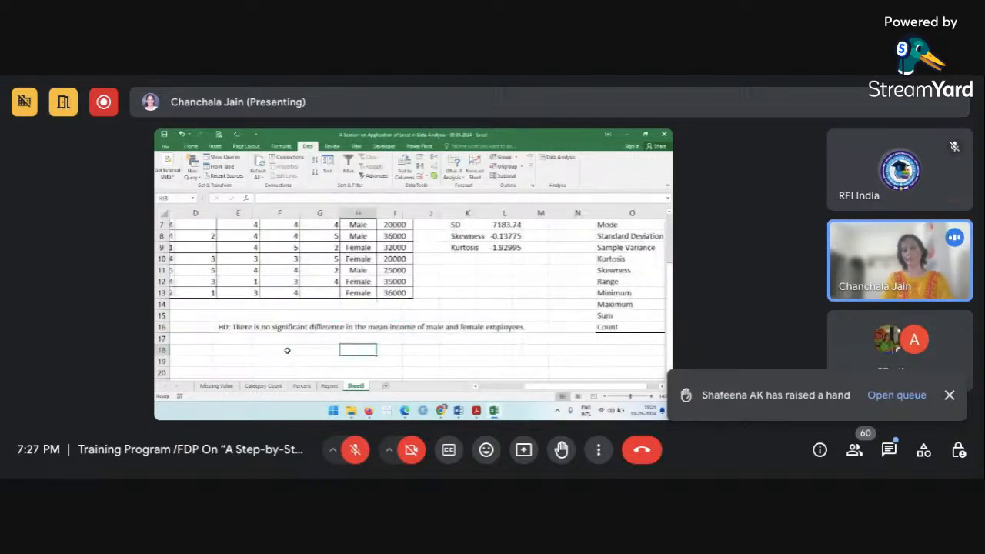
{"action": "left_click", "coordinate": [265, 347]}
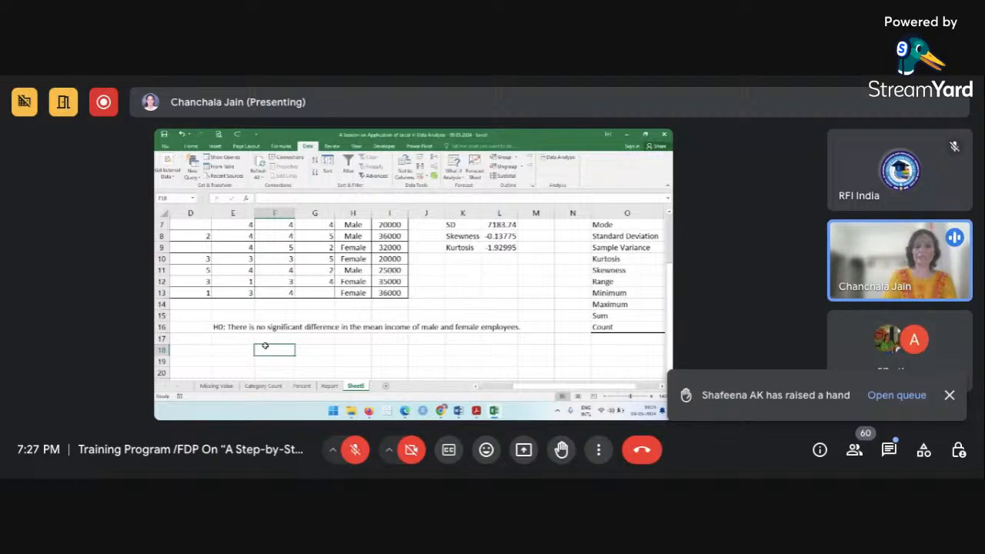
{"action": "type", "text": "t-test"}
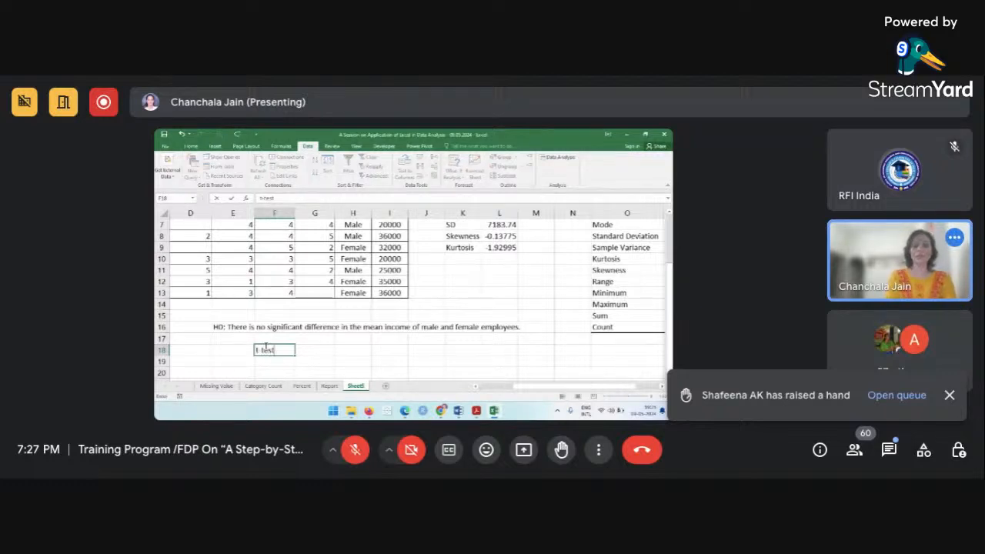
{"action": "key", "text": "Tab"}
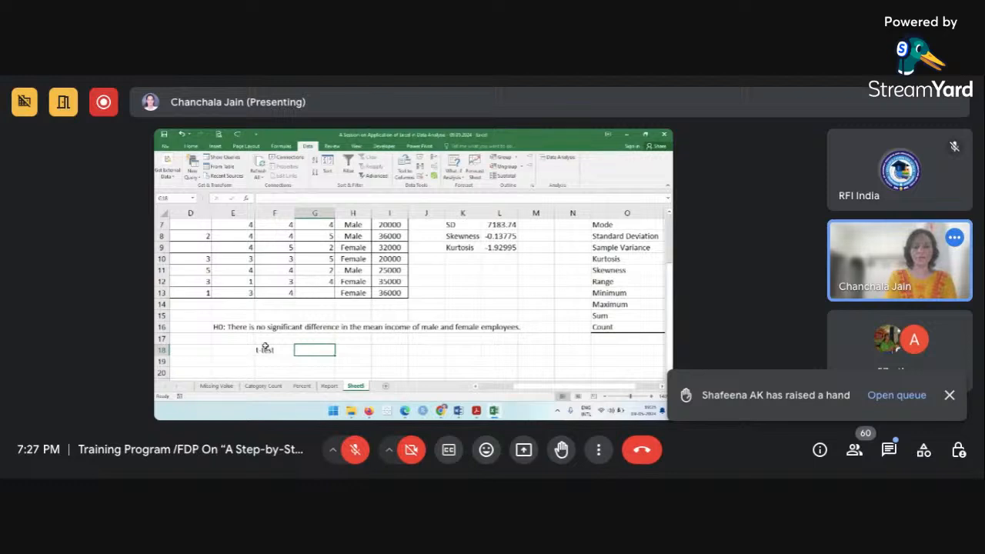
Note the t-test requirements beside the label: "1 DV on continuous" in G18 and "1 IV with two categories" in G19.
{"action": "type", "text": "1 DV"}
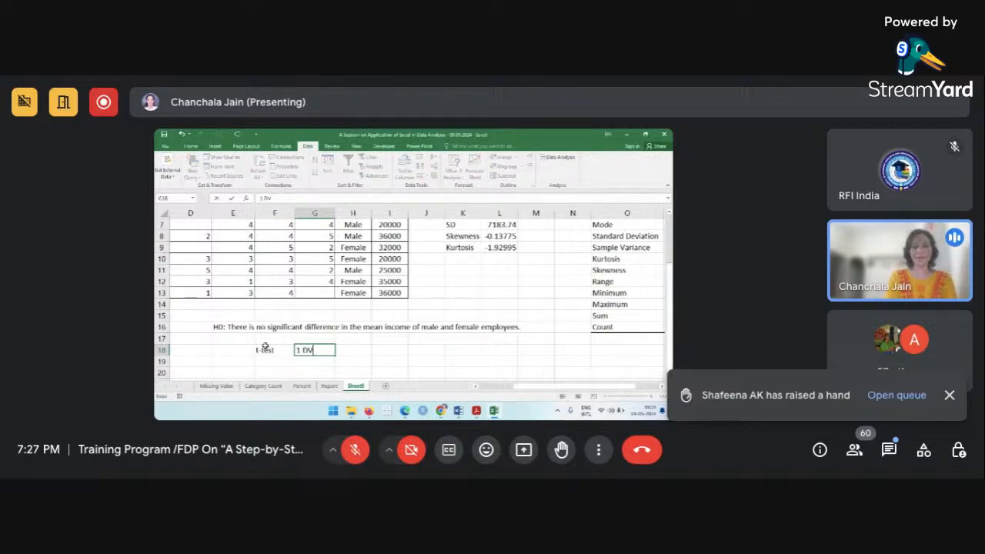
{"action": "type", "text": " on"}
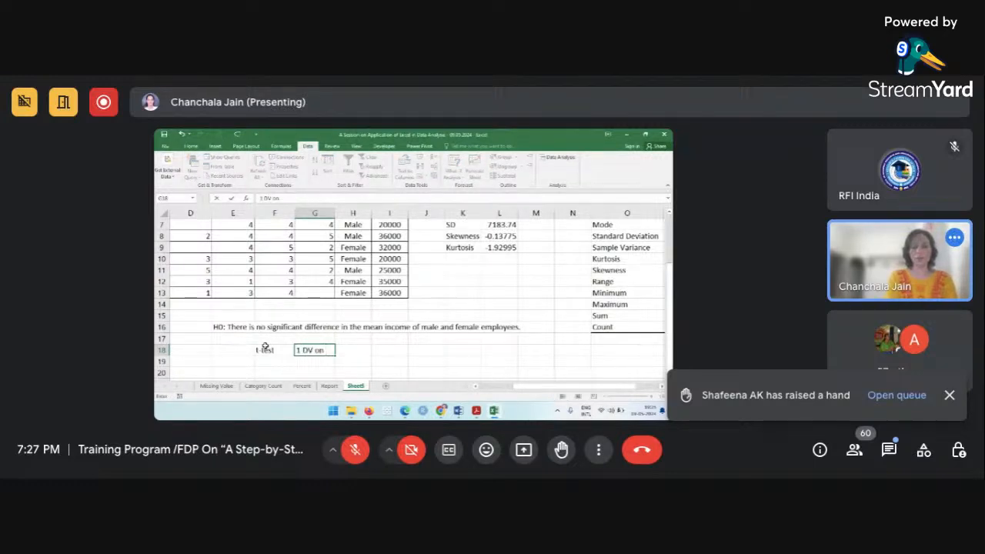
{"action": "type", "text": " continuous"}
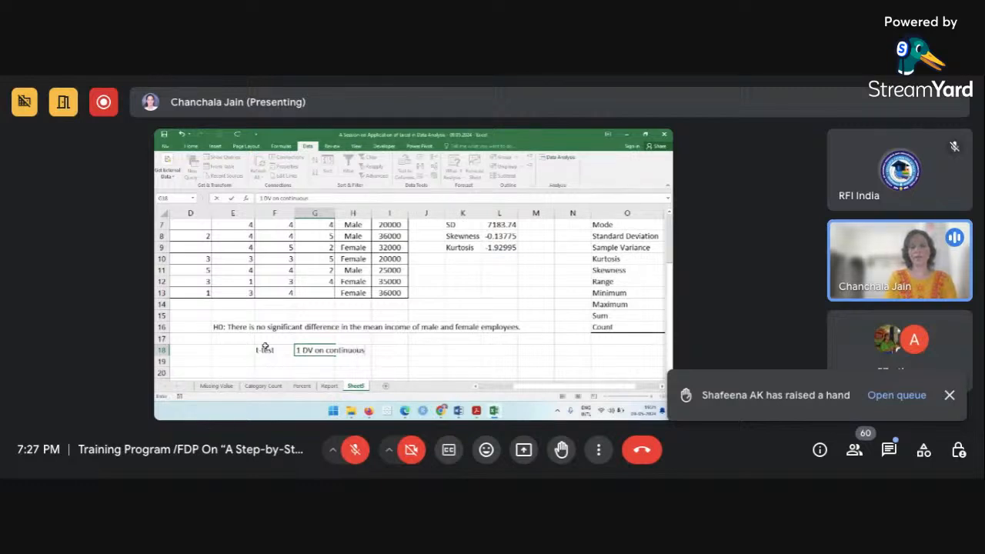
{"action": "key", "text": "Return"}
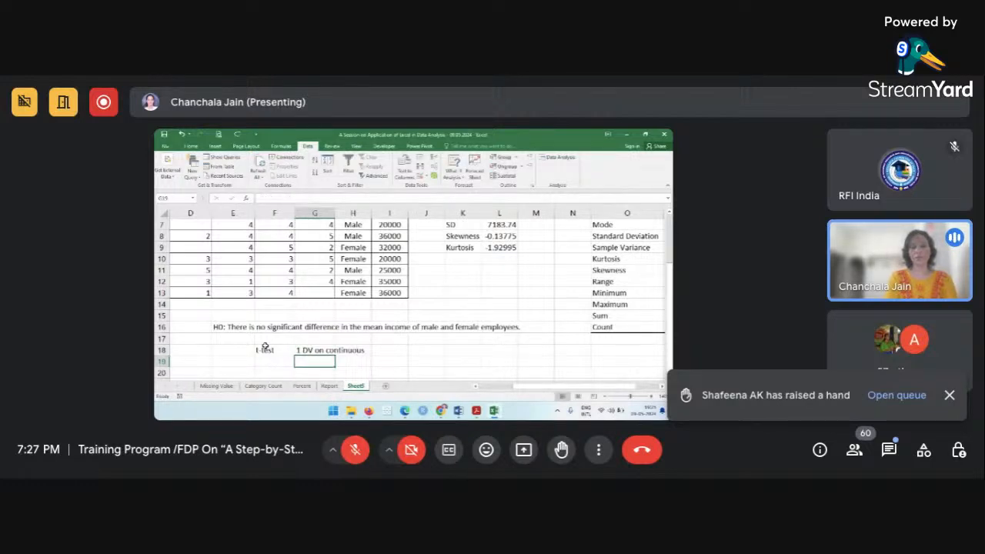
{"action": "type", "text": "1 IV"}
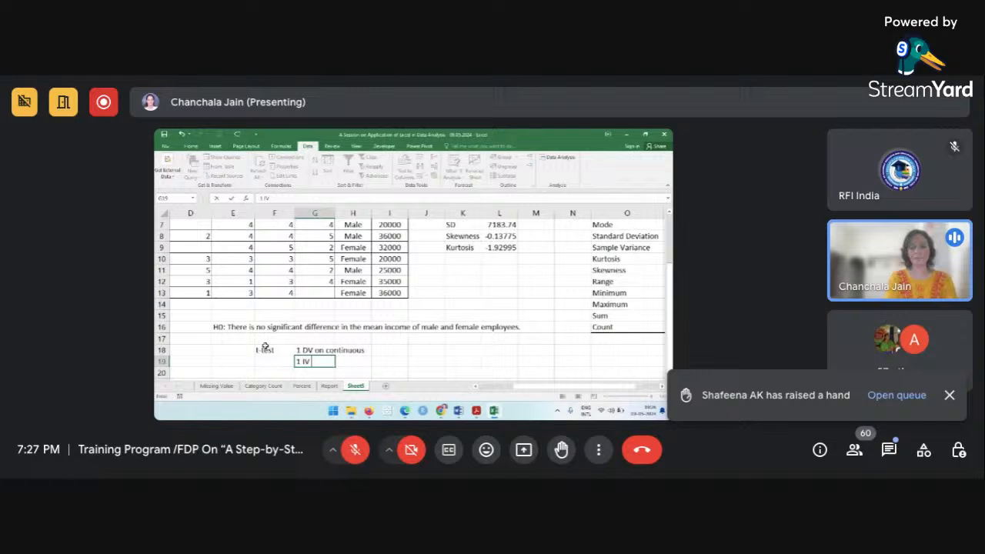
{"action": "type", "text": " with two categ"}
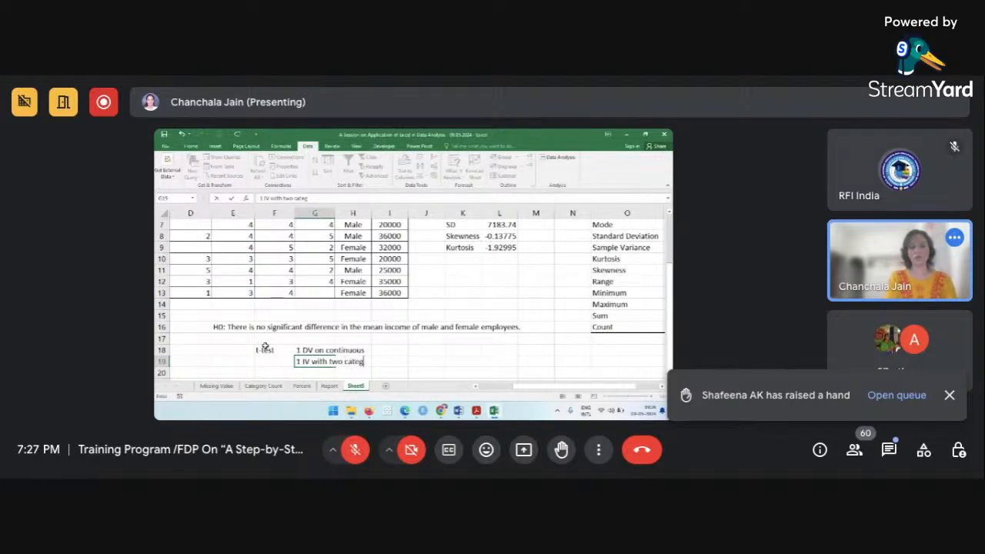
{"action": "type", "text": "ories"}
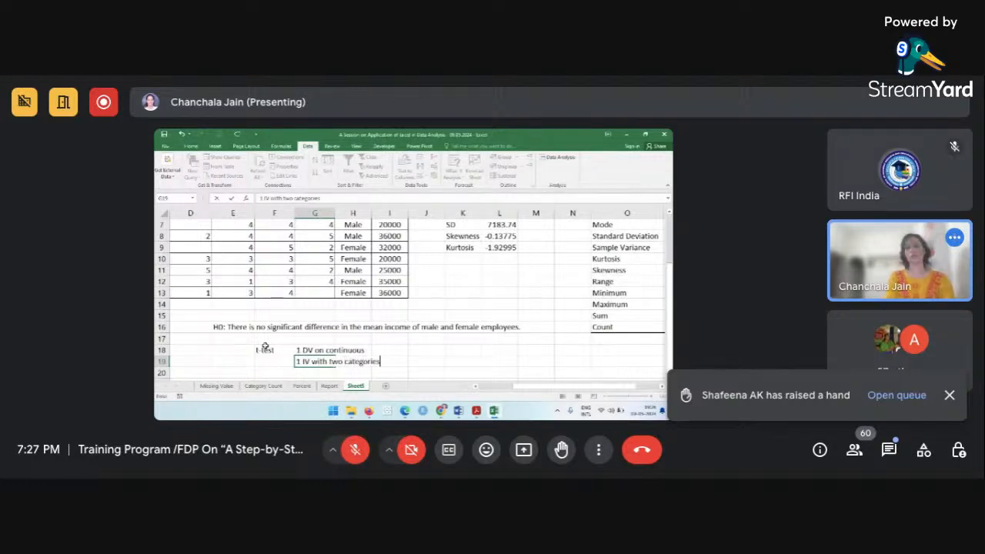
Name the variables for the two requirements: "Income" in I18 and "Gender" in I19.
{"action": "left_click", "coordinate": [374, 351]}
{"action": "type", "text": "Inc"}
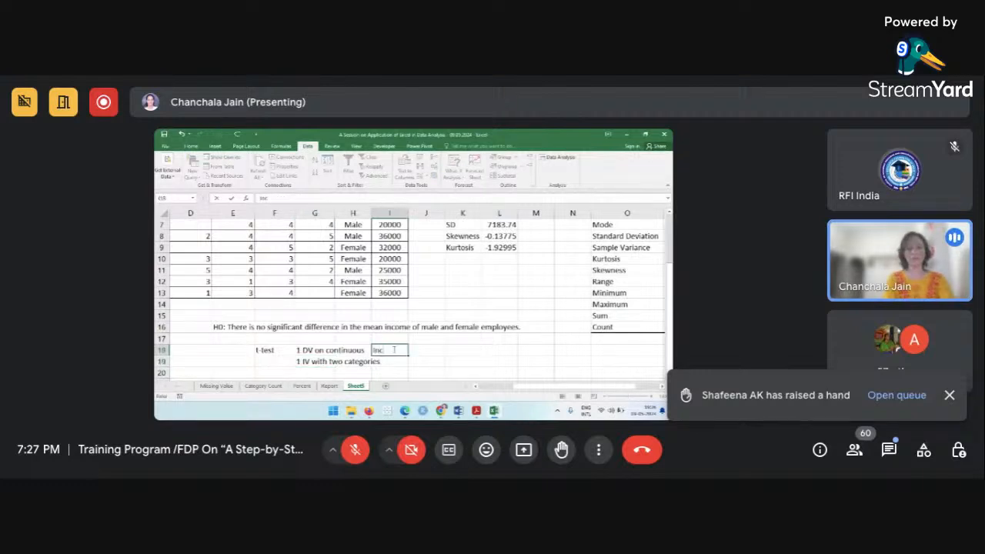
{"action": "type", "text": "ome"}
{"action": "key", "text": "Return"}
{"action": "type", "text": "Gend"}
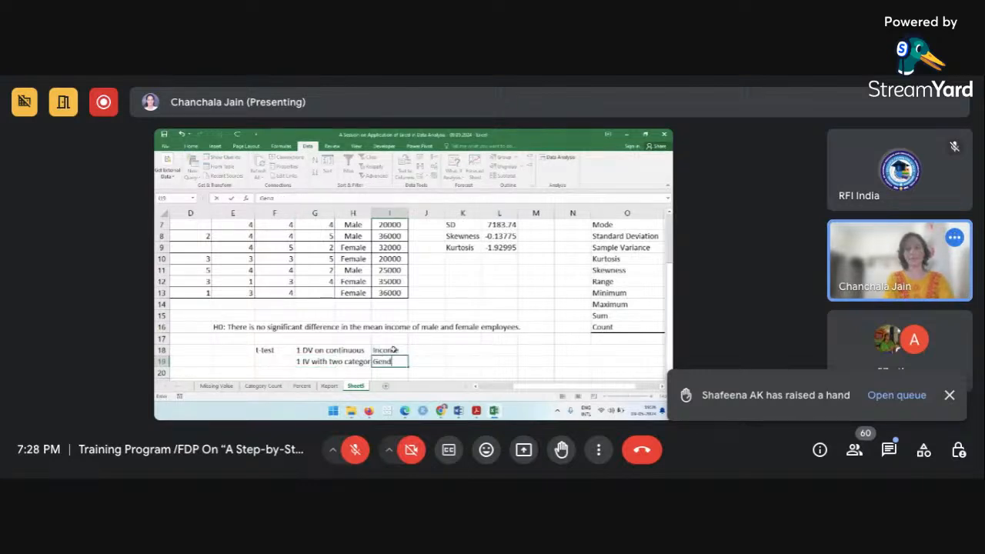
{"action": "type", "text": "er"}
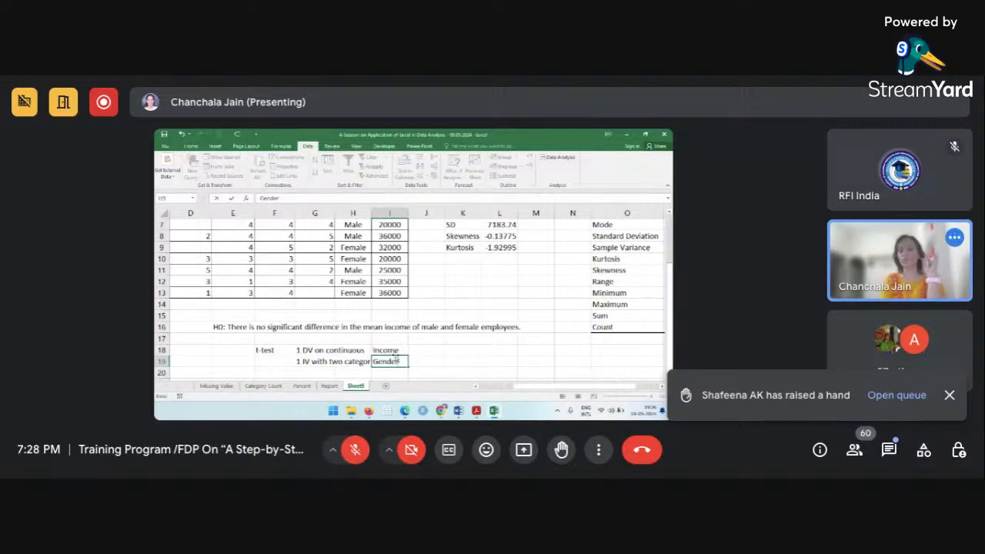
{"action": "left_click", "coordinate": [426, 350]}
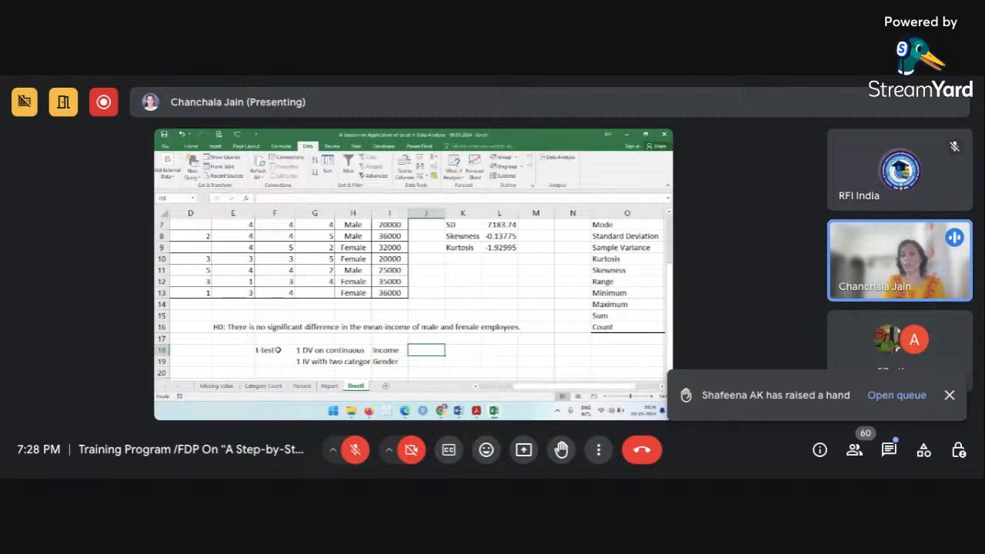
Turn on filtering for the data table's header row, starting from the Gender header in H1.
{"action": "left_click", "coordinate": [359, 291]}
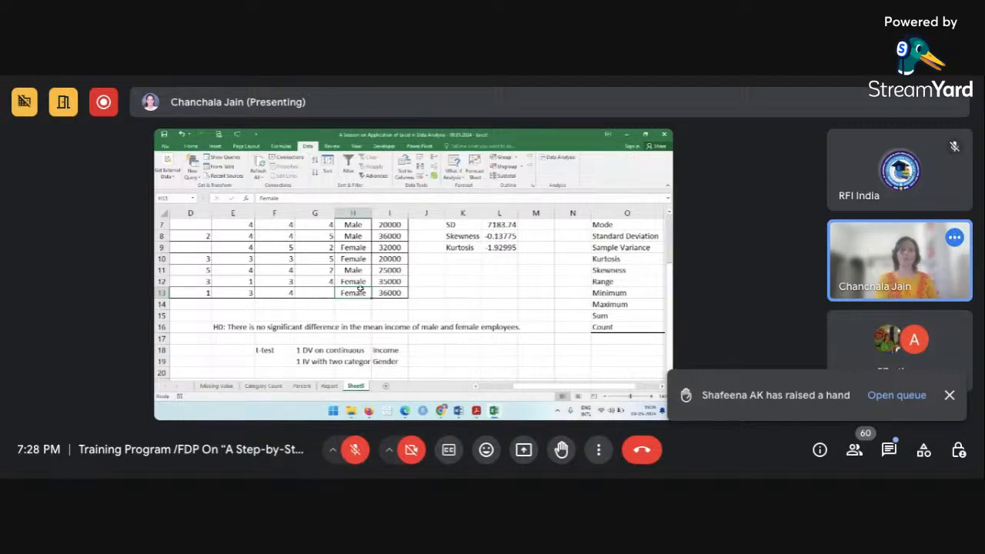
{"action": "scroll", "coordinate": [360, 287], "scroll_direction": "up", "scroll_amount": 2}
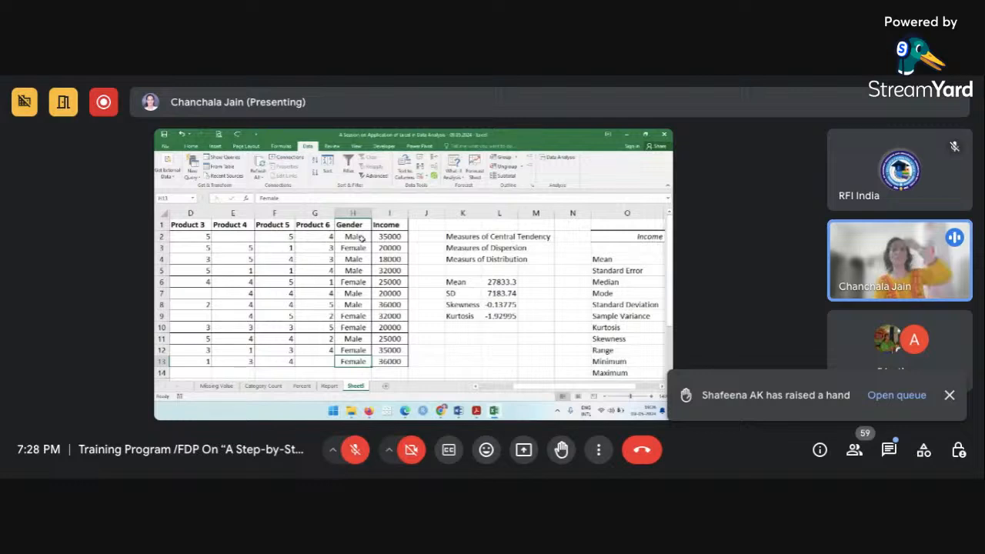
{"action": "left_click", "coordinate": [361, 238]}
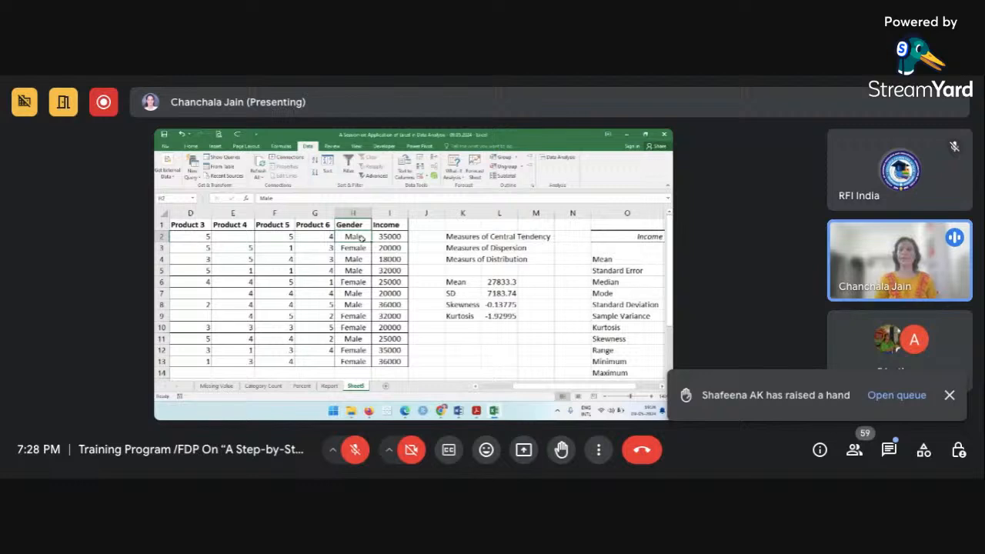
{"action": "left_click", "coordinate": [361, 225]}
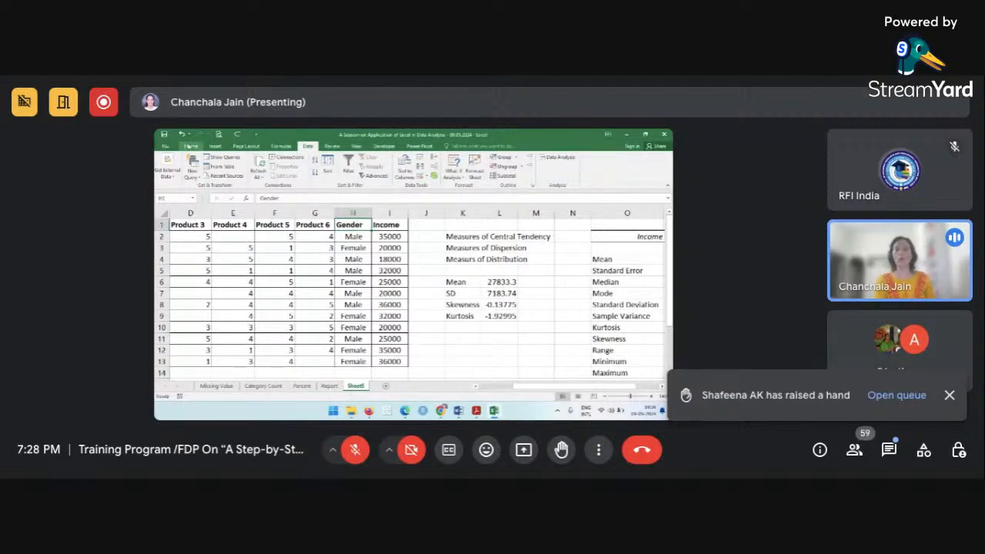
{"action": "left_click", "coordinate": [191, 146]}
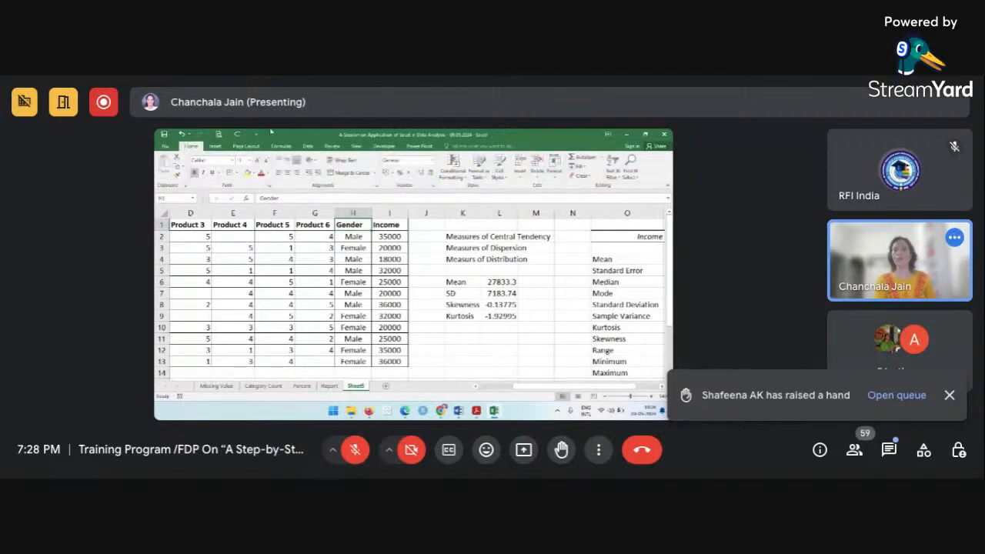
{"action": "left_click", "coordinate": [613, 163]}
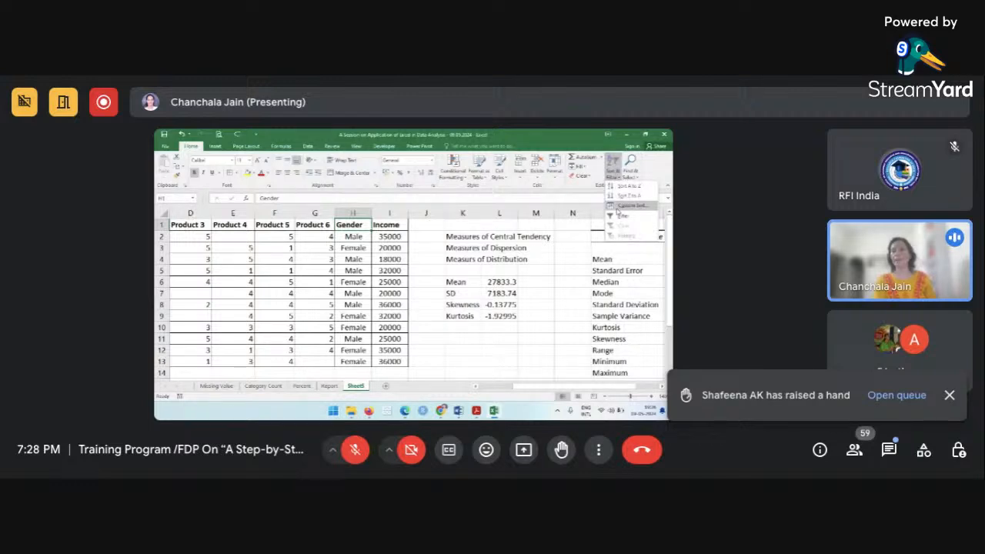
{"action": "left_click", "coordinate": [621, 215]}
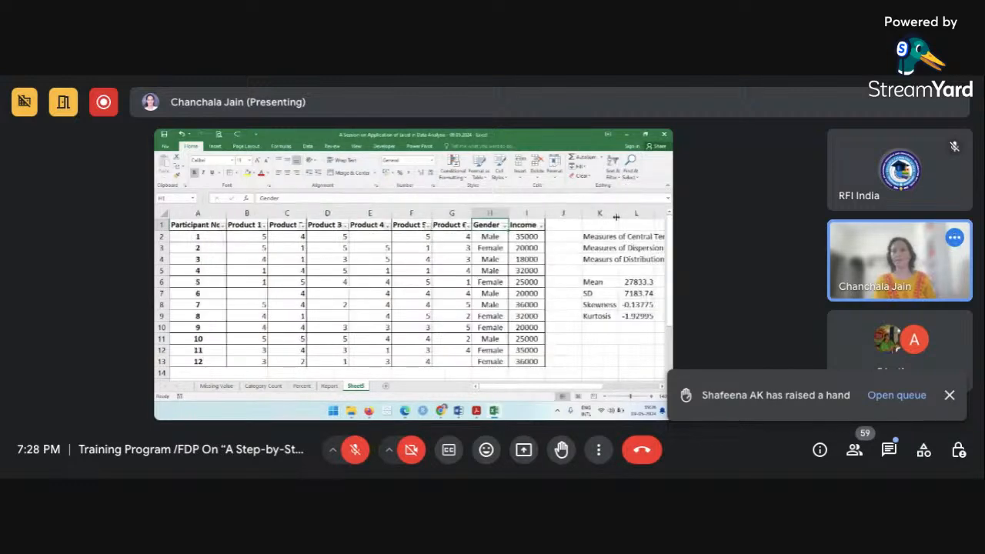
Filter the Gender column to show only Female records.
{"action": "left_click", "coordinate": [504, 225]}
{"action": "left_click", "coordinate": [423, 306]}
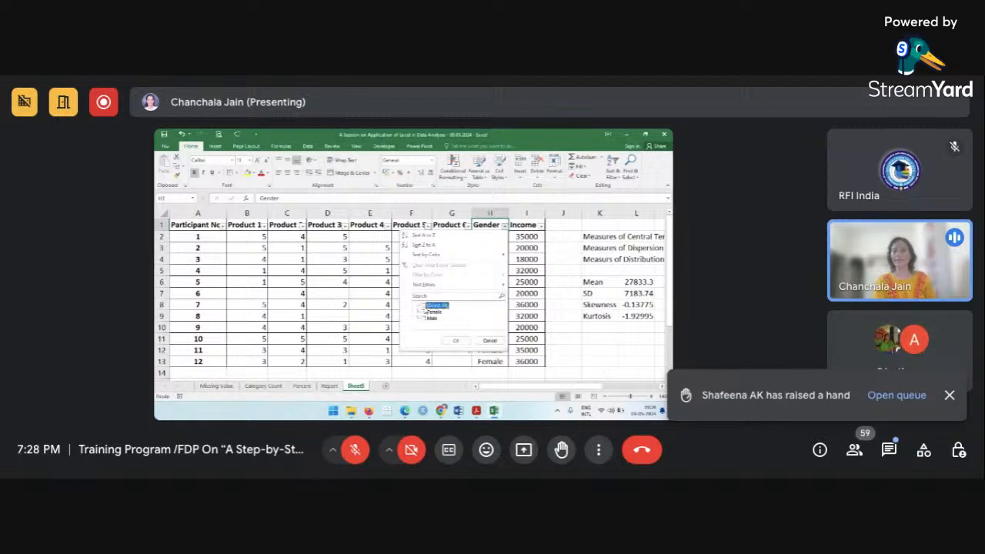
{"action": "left_click", "coordinate": [424, 312]}
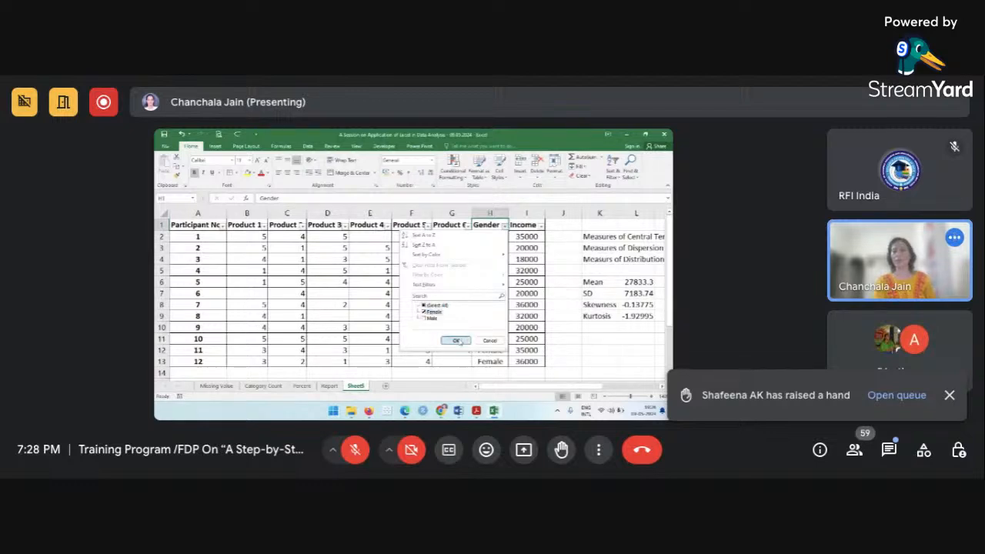
{"action": "left_click", "coordinate": [457, 341]}
Copy the filtered female income values from column I into the cells starting at D22.
{"action": "left_click_drag", "start_coordinate": [527, 236], "coordinate": [514, 292]}
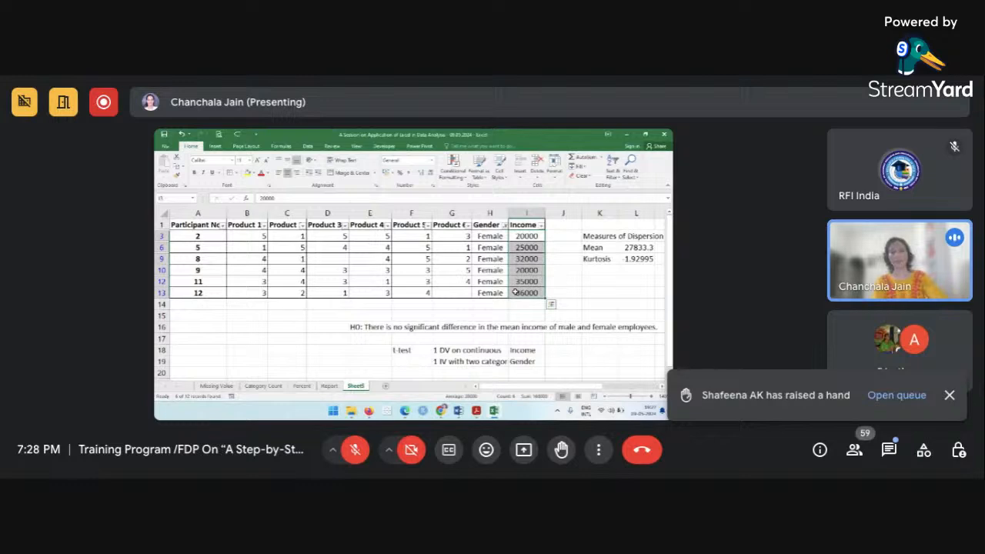
{"action": "key", "text": "ctrl+c"}
{"action": "scroll", "coordinate": [515, 291], "scroll_direction": "down", "scroll_amount": 3}
{"action": "scroll", "coordinate": [515, 292], "scroll_direction": "down", "scroll_amount": 2}
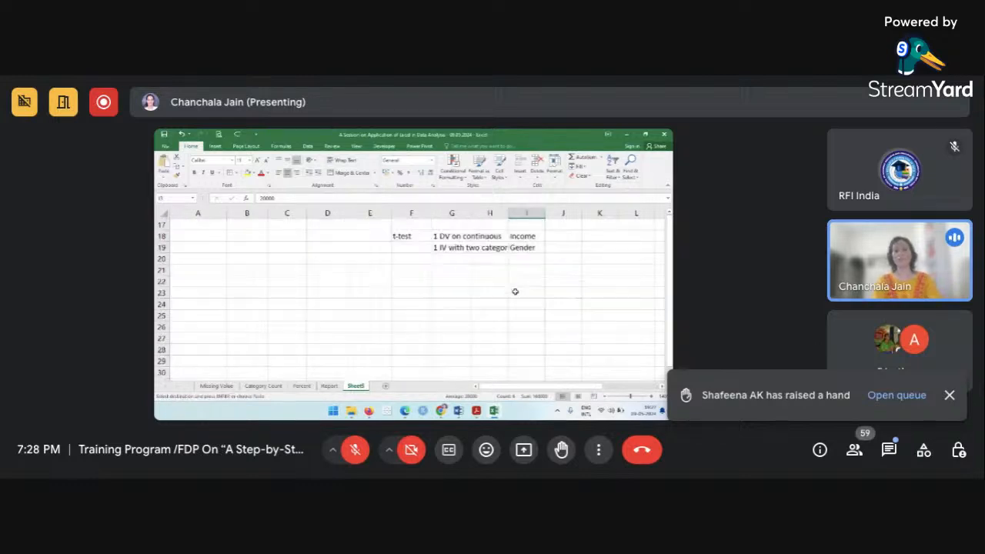
{"action": "left_click", "coordinate": [330, 282]}
{"action": "key", "text": "ctrl+v"}
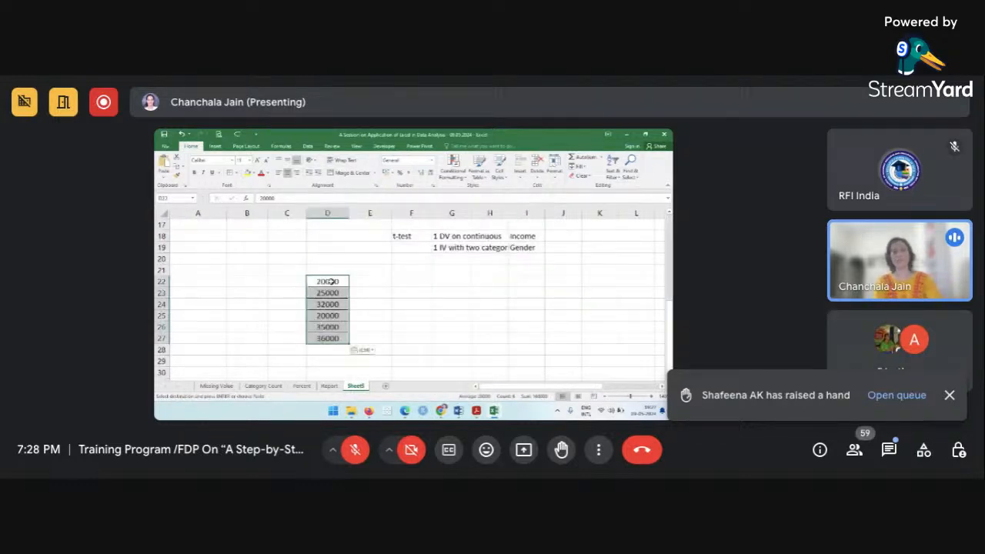
Add the heading "Female" in D21 above the copied incomes.
{"action": "left_click", "coordinate": [329, 268]}
{"action": "type", "text": "Femal"}
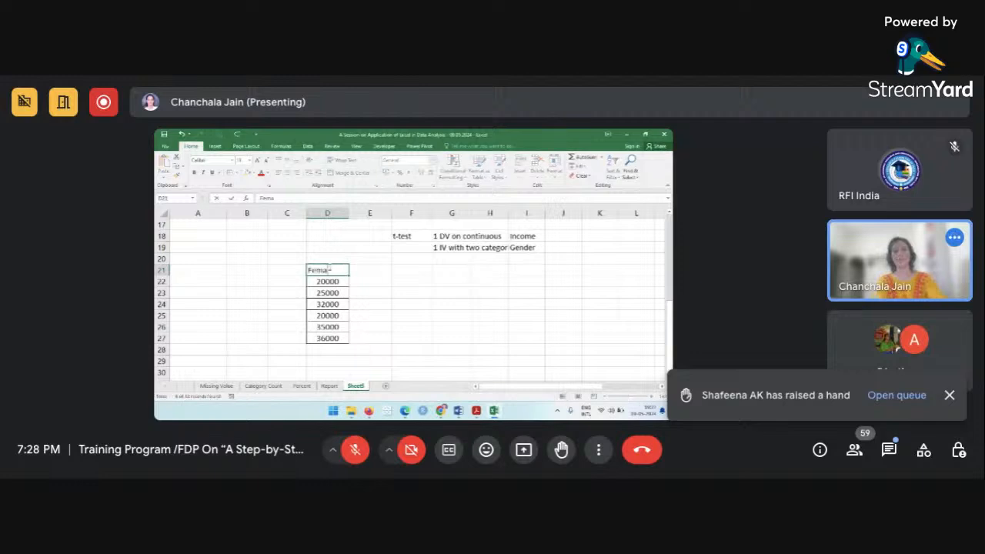
{"action": "type", "text": "e"}
{"action": "key", "text": "Return"}
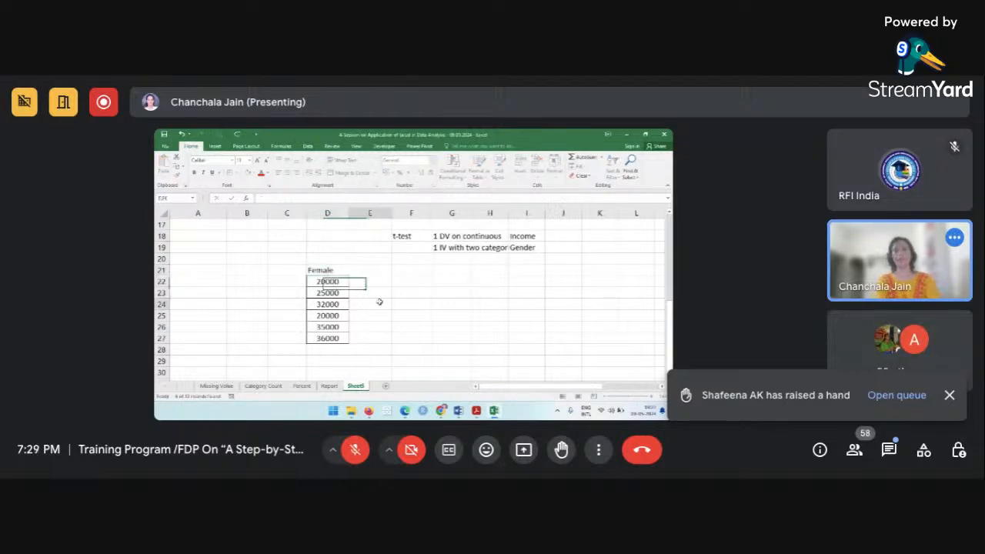
Change the Gender filter so that only Male records are shown.
{"action": "left_click", "coordinate": [379, 301]}
{"action": "scroll", "coordinate": [378, 301], "scroll_direction": "up", "scroll_amount": 5}
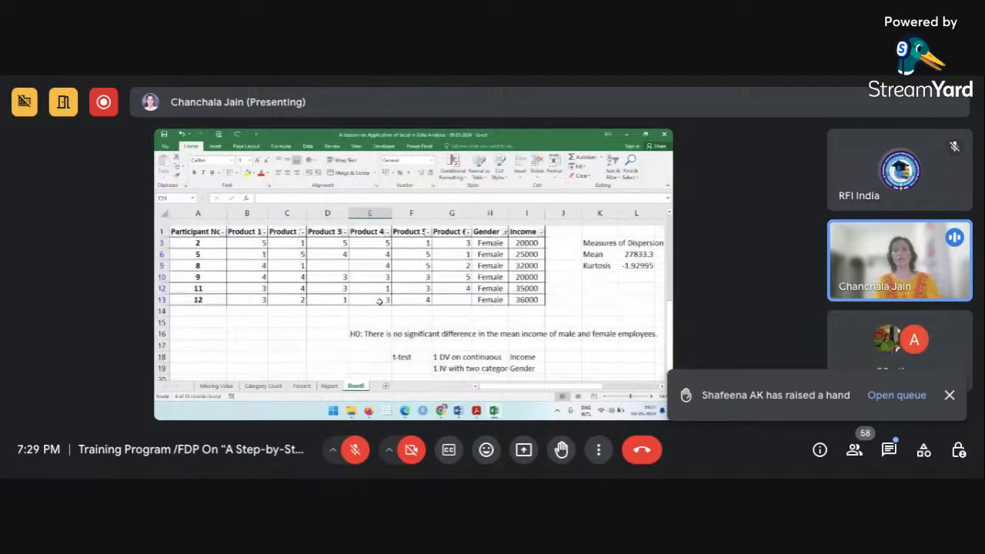
{"action": "left_click", "coordinate": [505, 225]}
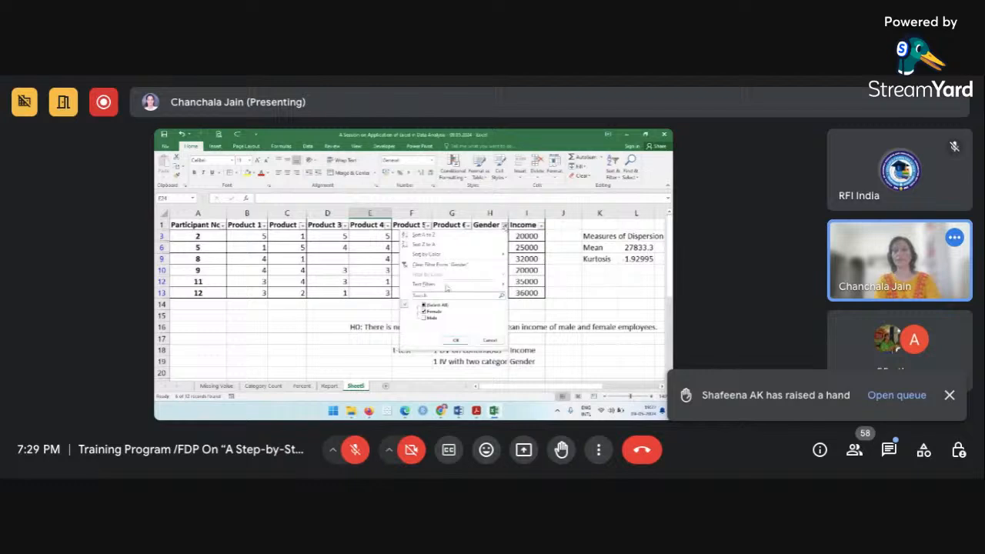
{"action": "left_click", "coordinate": [424, 318]}
{"action": "left_click", "coordinate": [455, 340]}
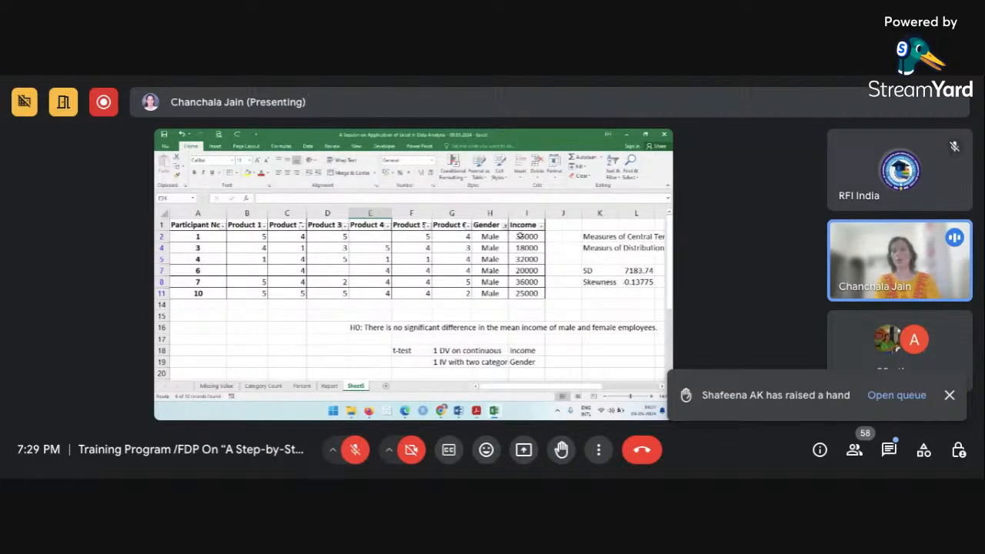
Copy the filtered male incomes from column I into the cells starting at C22 and add the heading "Male" in C21.
{"action": "left_click_drag", "start_coordinate": [519, 236], "coordinate": [520, 294]}
{"action": "key", "text": "ctrl+c"}
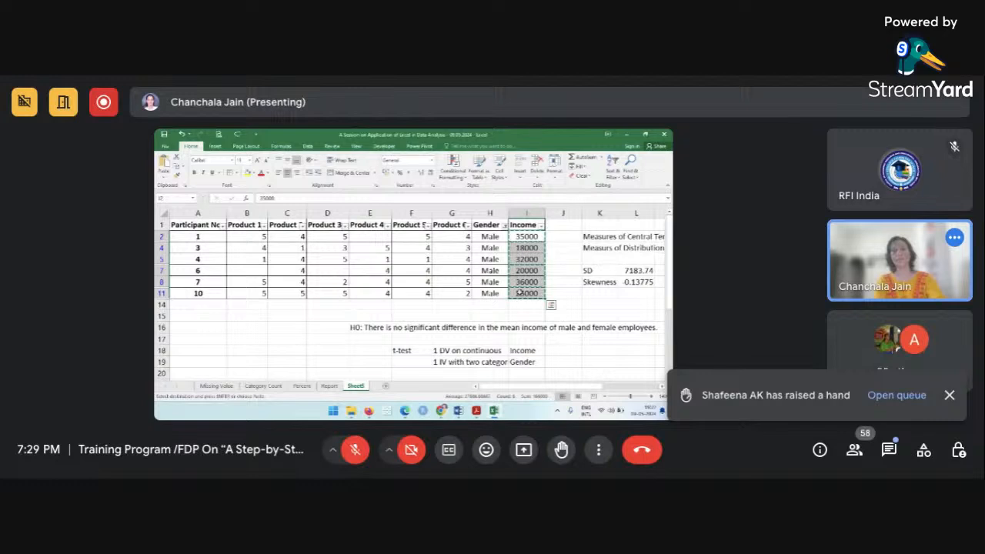
{"action": "scroll", "coordinate": [321, 285], "scroll_direction": "down", "scroll_amount": 4}
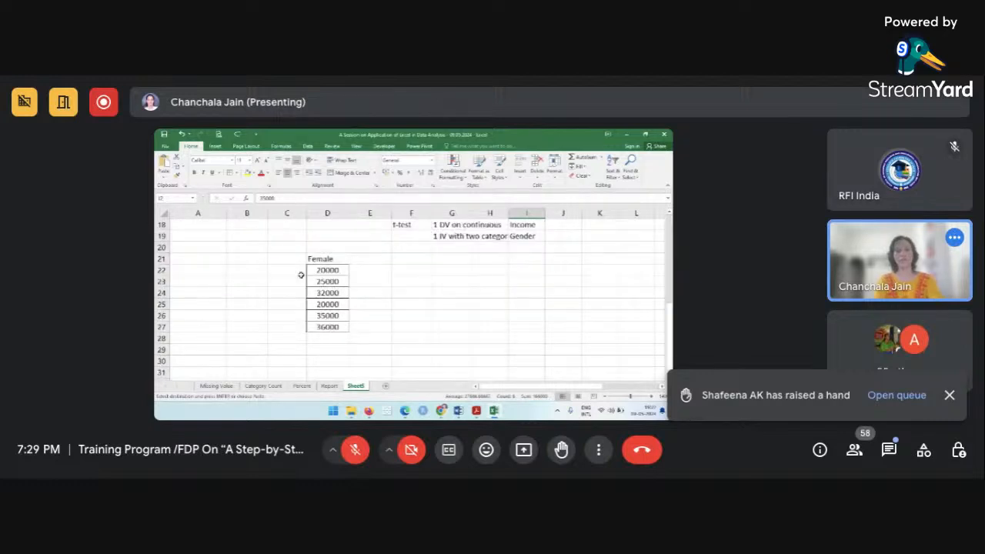
{"action": "left_click", "coordinate": [296, 271]}
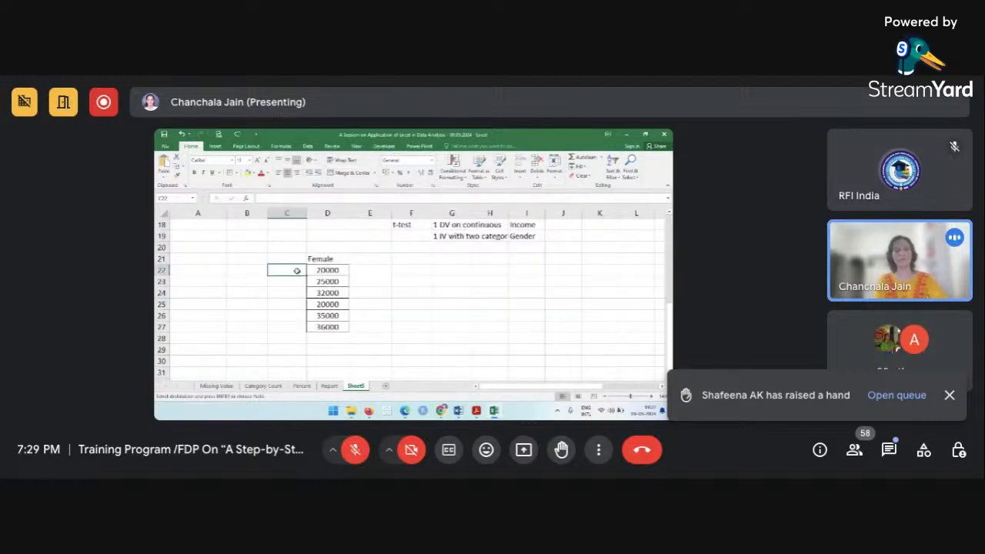
{"action": "key", "text": "ctrl+v"}
{"action": "left_click", "coordinate": [296, 259]}
{"action": "type", "text": "Male"}
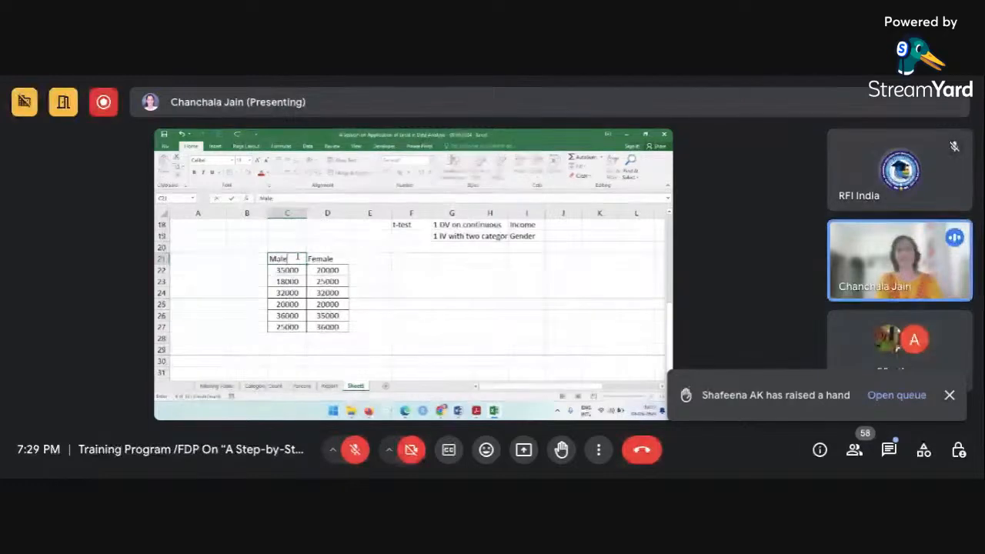
Reset the Gender filter to show all records and return to the Male and Female income columns.
{"action": "scroll", "coordinate": [357, 223], "scroll_direction": "up", "scroll_amount": 1}
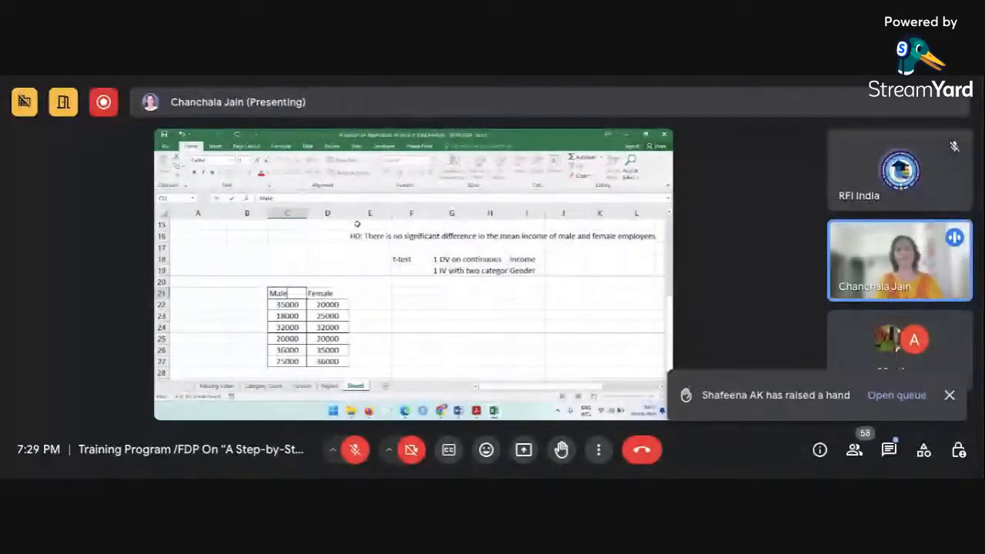
{"action": "scroll", "coordinate": [358, 223], "scroll_direction": "up", "scroll_amount": 5}
{"action": "left_click", "coordinate": [505, 225]}
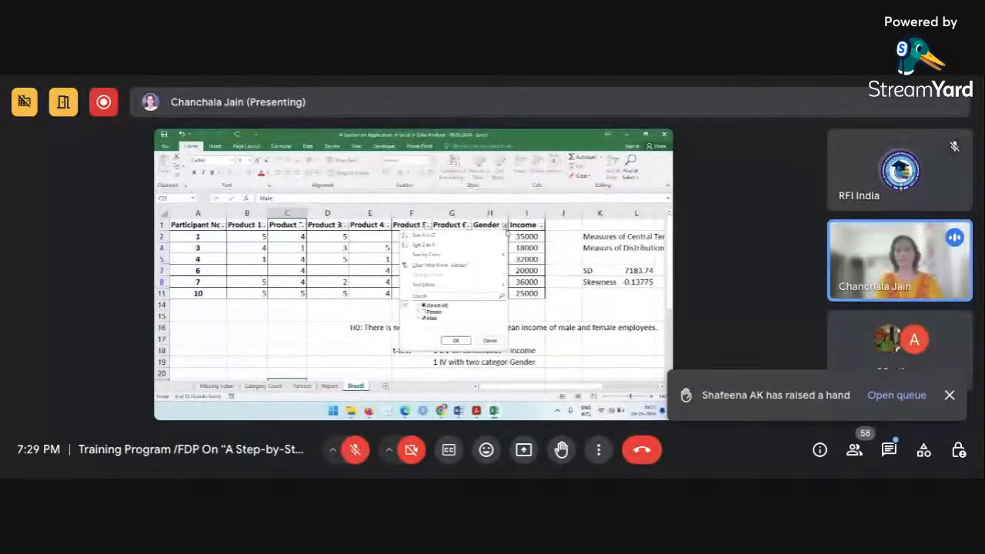
{"action": "left_click", "coordinate": [424, 306]}
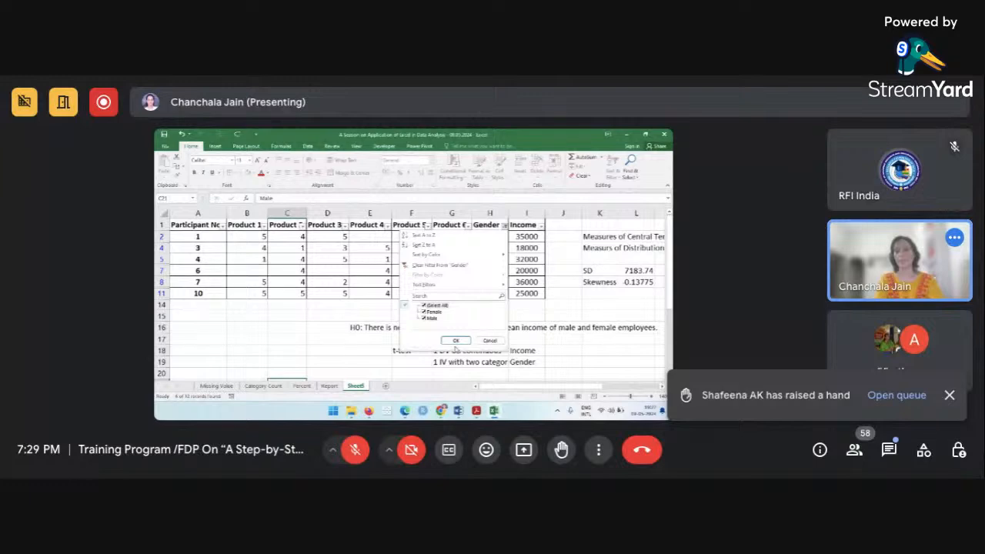
{"action": "left_click", "coordinate": [456, 340]}
{"action": "scroll", "coordinate": [455, 341], "scroll_direction": "down", "scroll_amount": 5}
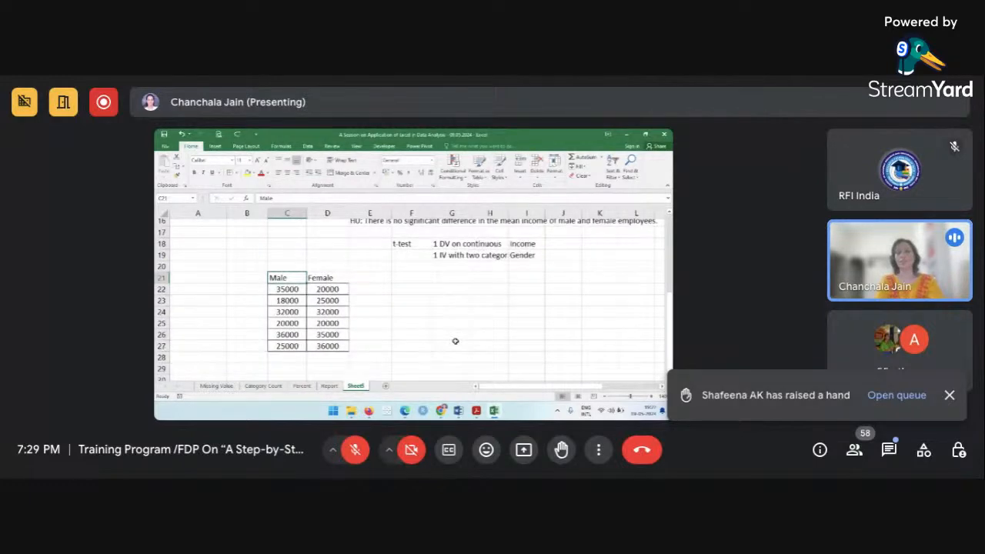
{"action": "left_click", "coordinate": [327, 316]}
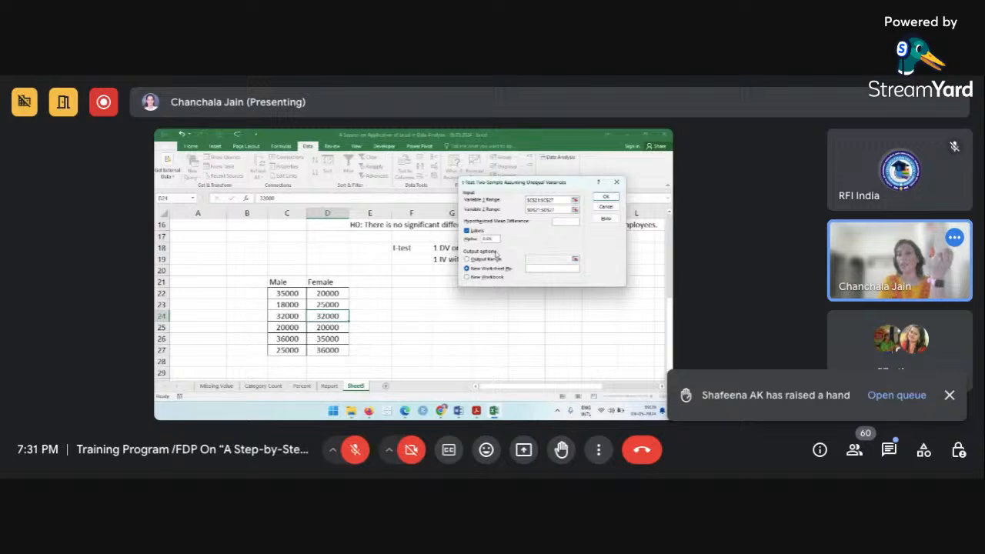
Direct the unequal-variances t-test output to the current sheet, with F22 as the output range.
{"action": "left_click", "coordinate": [467, 258]}
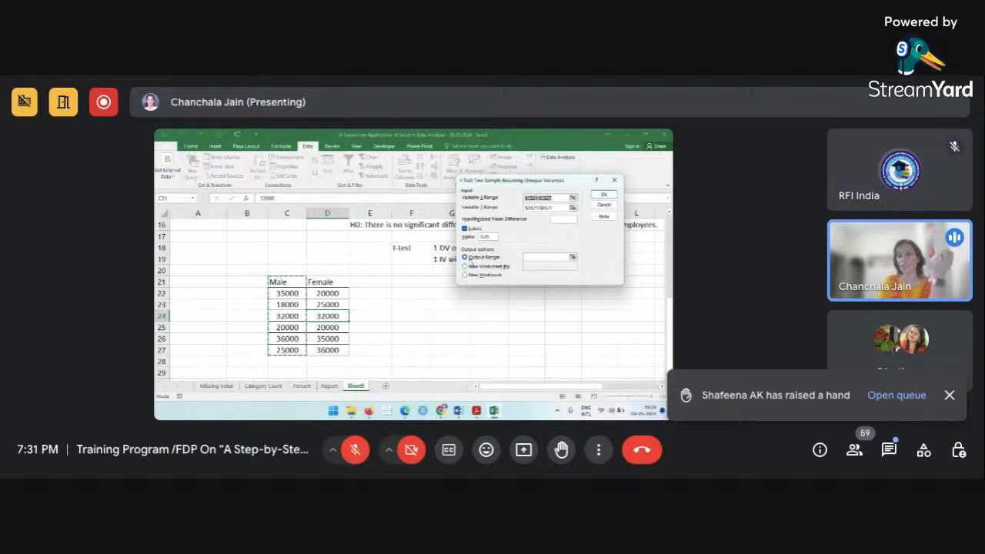
{"action": "left_click", "coordinate": [529, 259]}
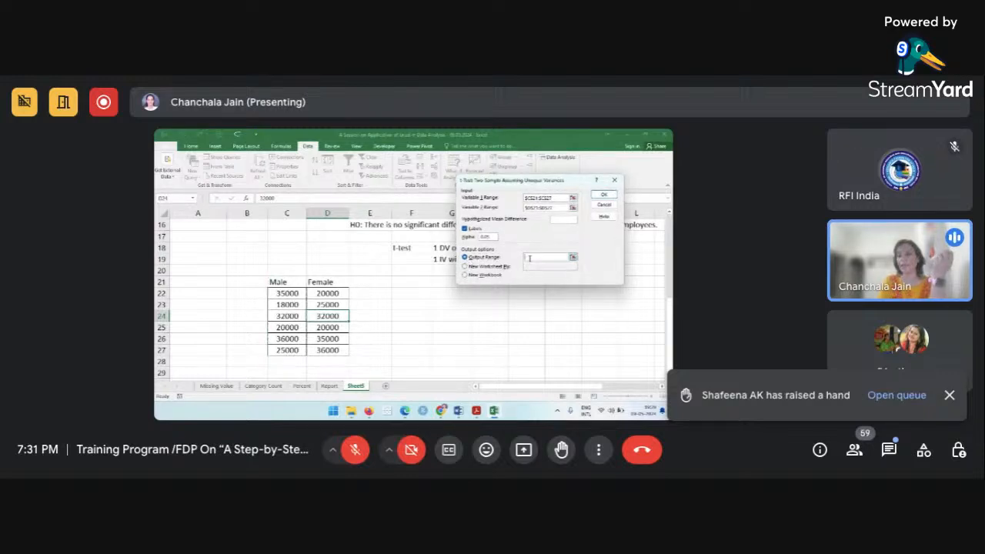
{"action": "left_click", "coordinate": [414, 293]}
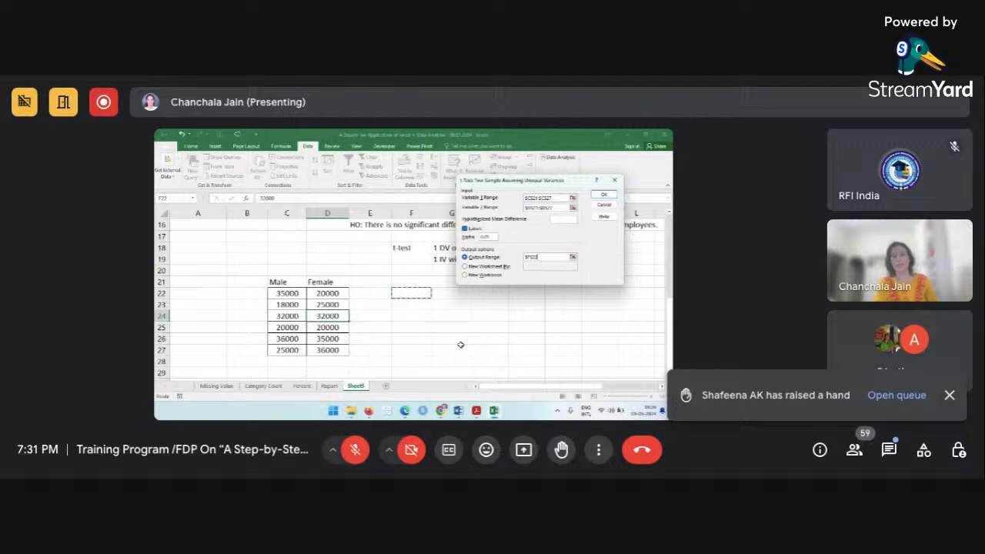
{"action": "mouse_move", "coordinate": [441, 410]}
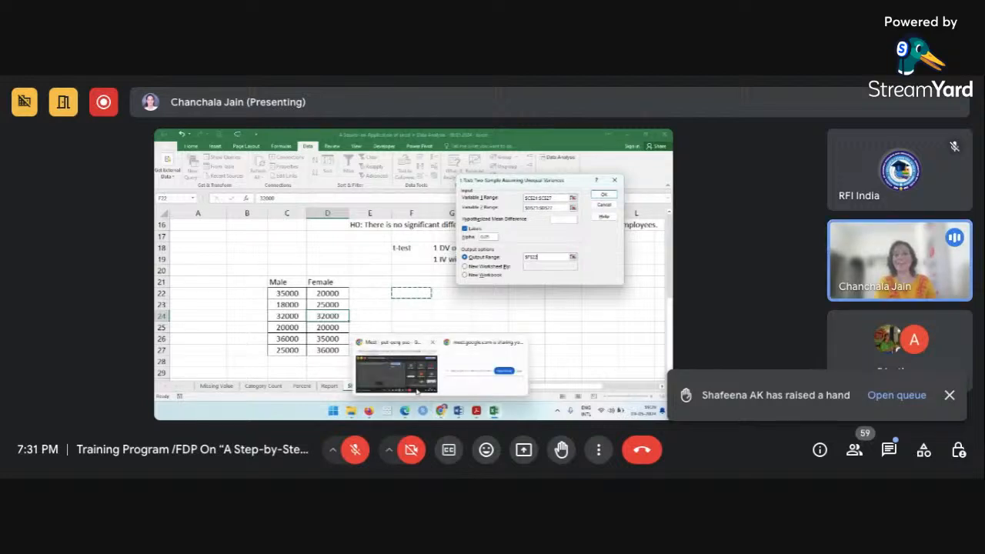
{"action": "mouse_move", "coordinate": [416, 391]}
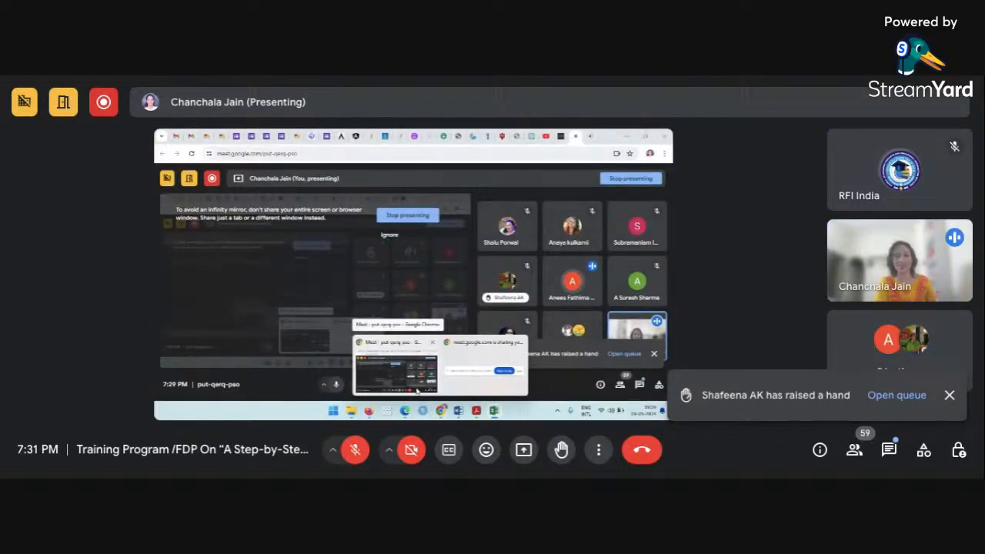
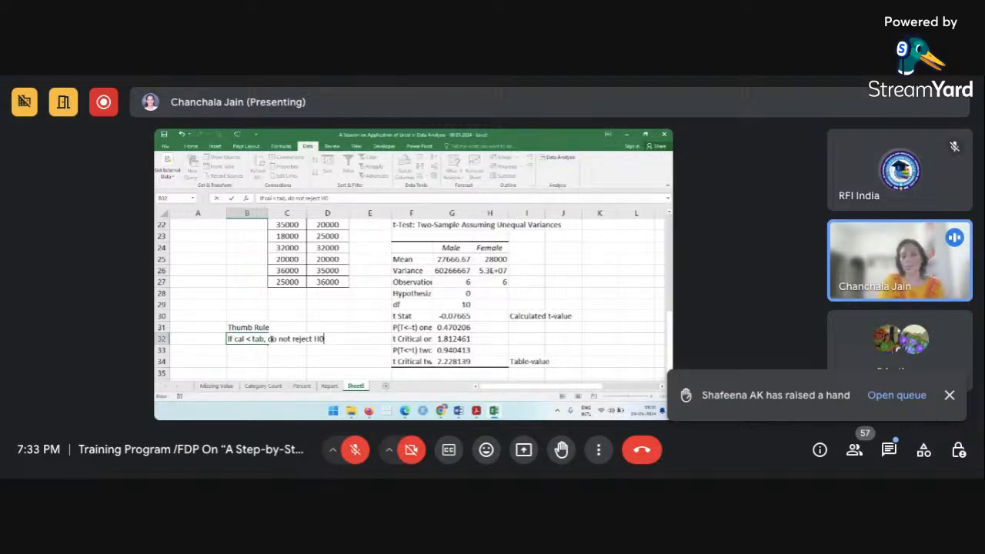
Enter the comparison -0.077<2.22 in B33 under the thumb rule and select the null hypothesis statement in E16.
{"action": "left_click", "coordinate": [245, 350]}
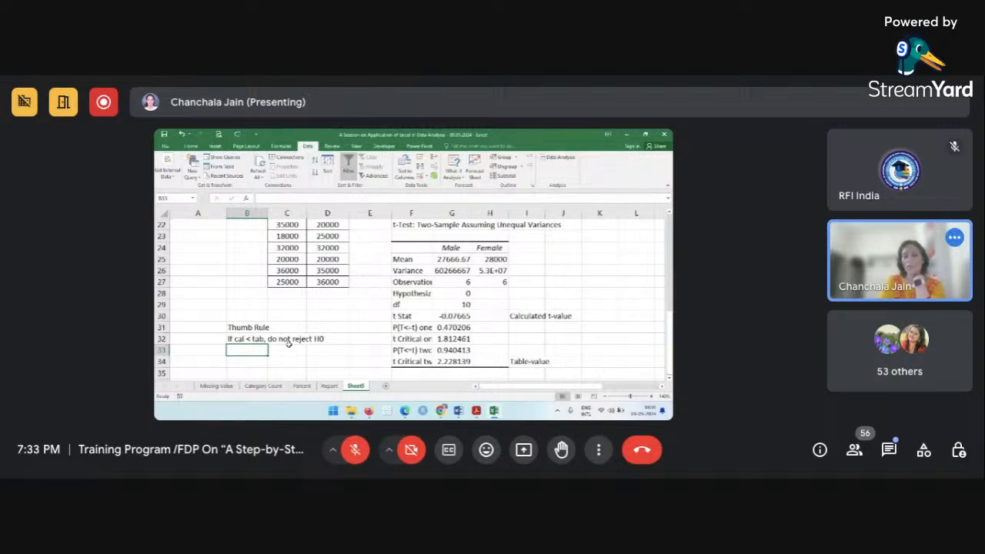
{"action": "left_click", "coordinate": [244, 340]}
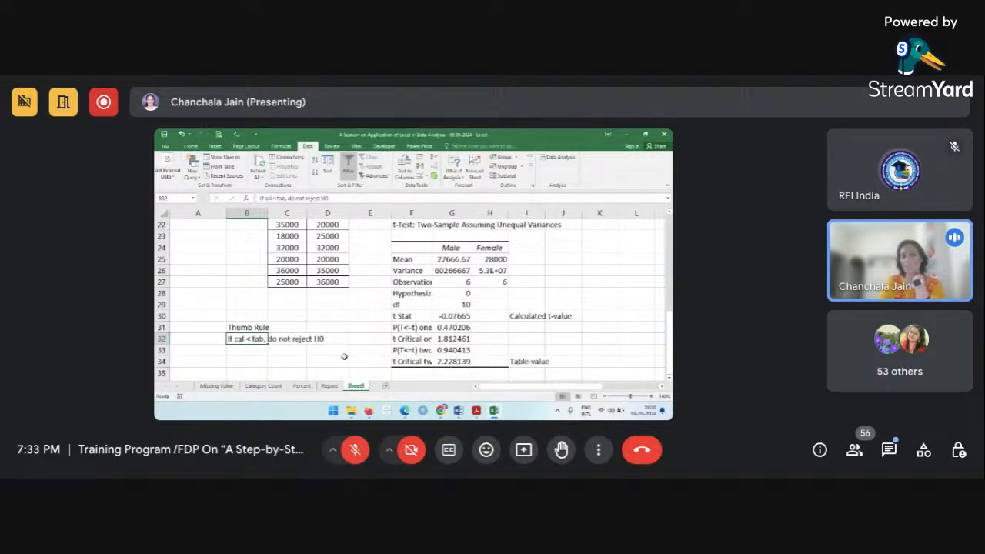
{"action": "left_click", "coordinate": [257, 351]}
{"action": "type", "text": "="}
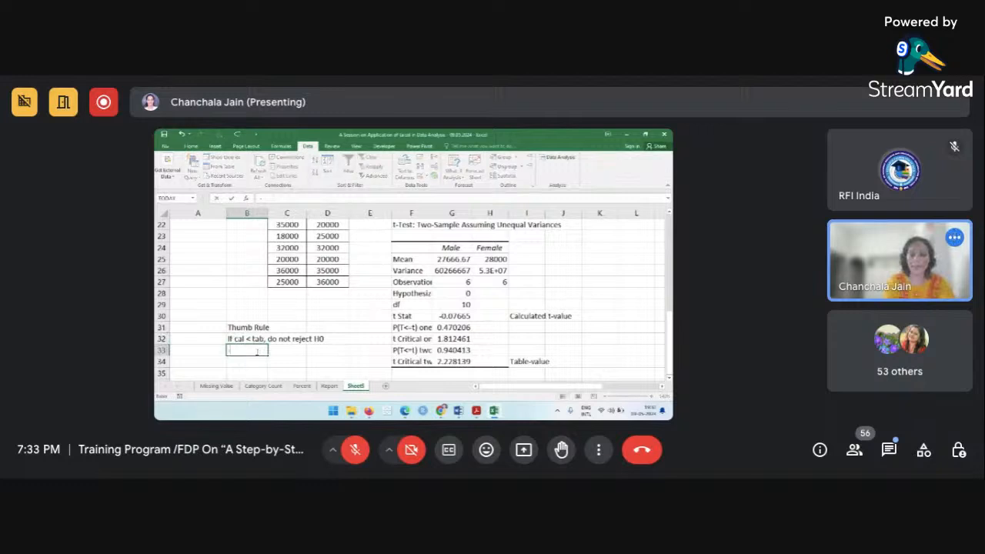
{"action": "type", "text": "0.0"}
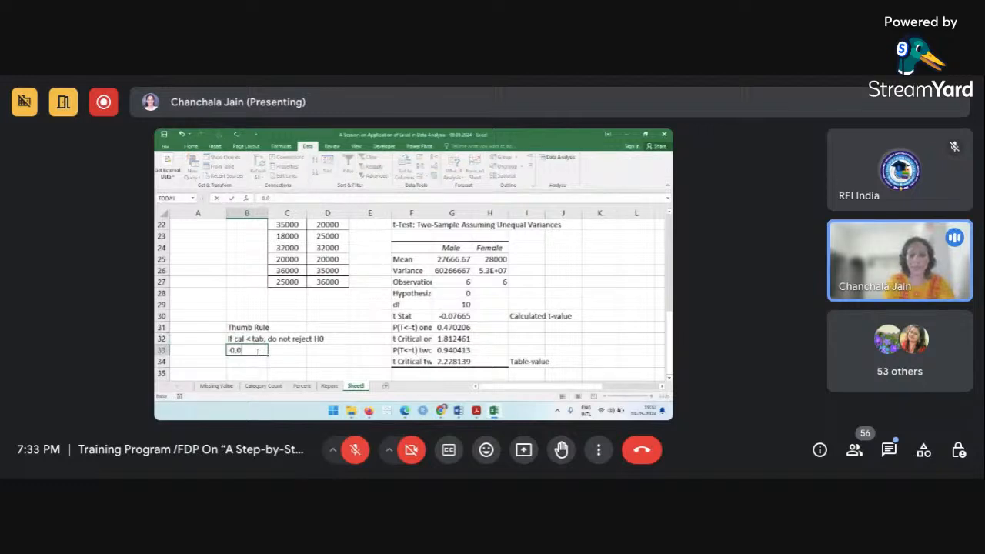
{"action": "type", "text": "77"}
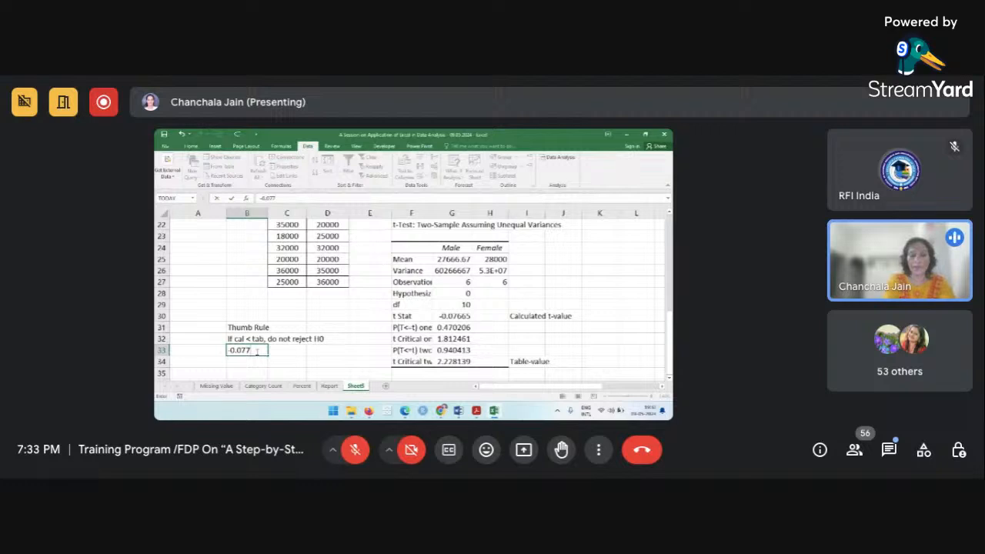
{"action": "type", "text": "<2.22"}
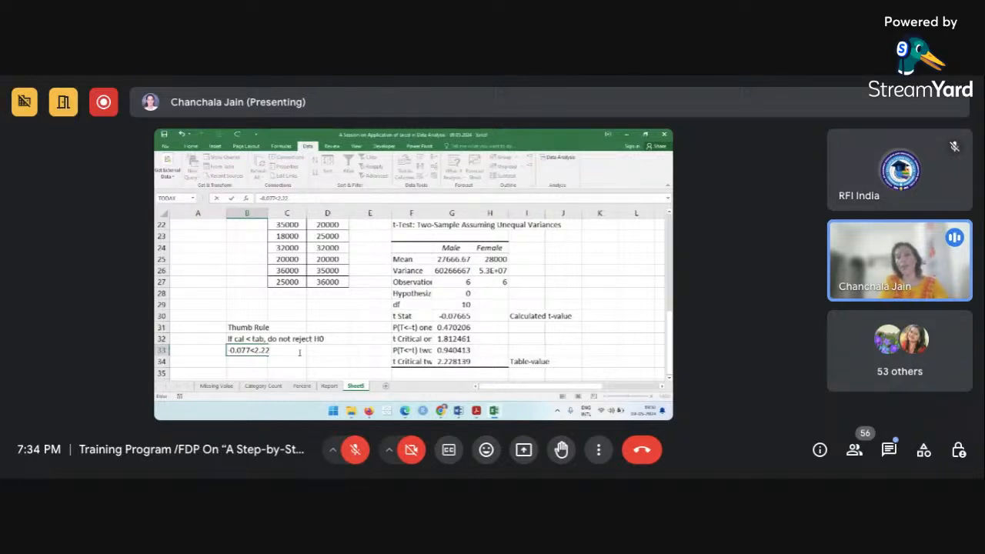
{"action": "scroll", "coordinate": [300, 352], "scroll_direction": "up", "scroll_amount": 1}
{"action": "scroll", "coordinate": [298, 353], "scroll_direction": "up", "scroll_amount": 4}
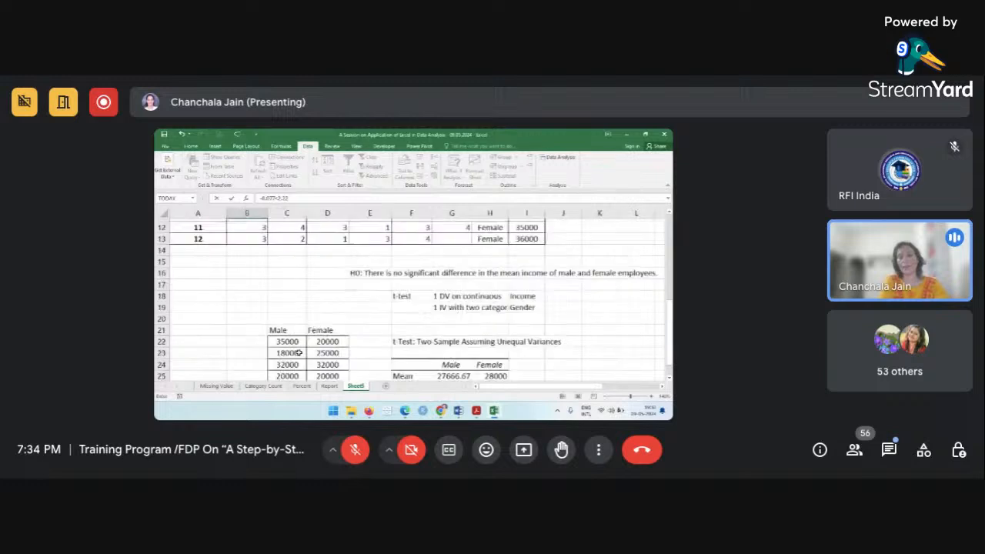
{"action": "left_click", "coordinate": [370, 323]}
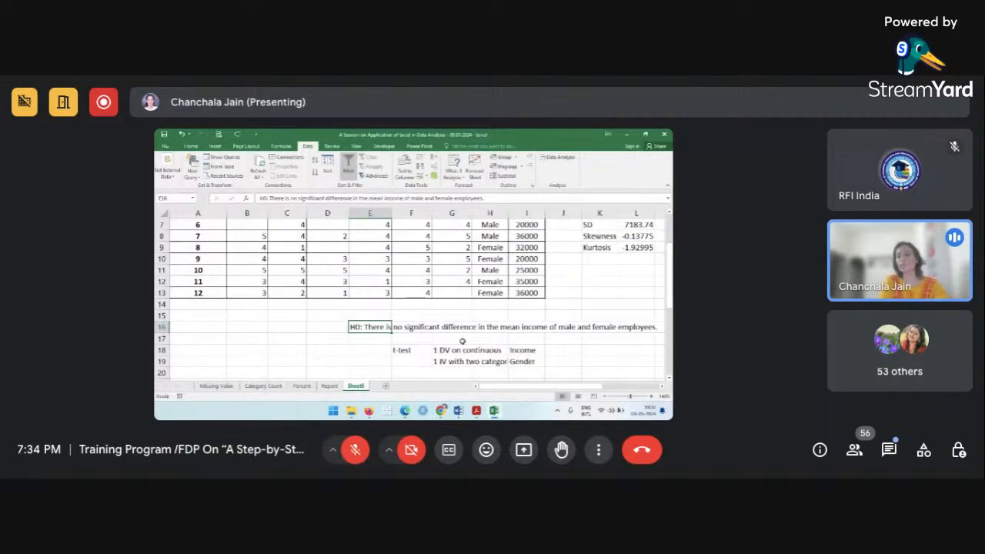
Add the heading "Thumb Rule: p-value" in B35, below the first thumb rule.
{"action": "scroll", "coordinate": [462, 341], "scroll_direction": "right", "scroll_amount": 2}
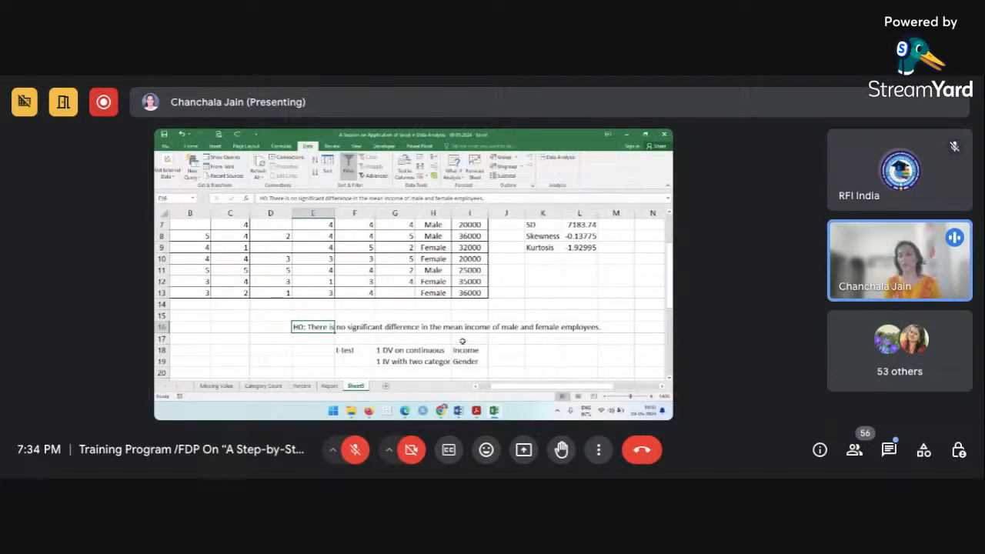
{"action": "scroll", "coordinate": [462, 341], "scroll_direction": "down", "scroll_amount": 2}
{"action": "scroll", "coordinate": [462, 341], "scroll_direction": "down", "scroll_amount": 3}
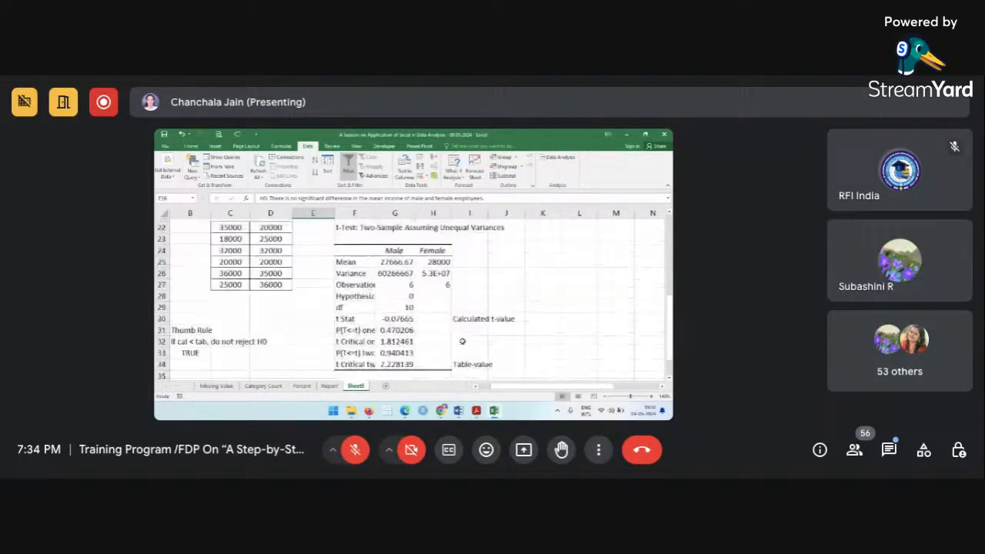
{"action": "scroll", "coordinate": [461, 341], "scroll_direction": "down", "scroll_amount": 1}
{"action": "scroll", "coordinate": [462, 341], "scroll_direction": "left", "scroll_amount": 1}
{"action": "left_click", "coordinate": [338, 327]}
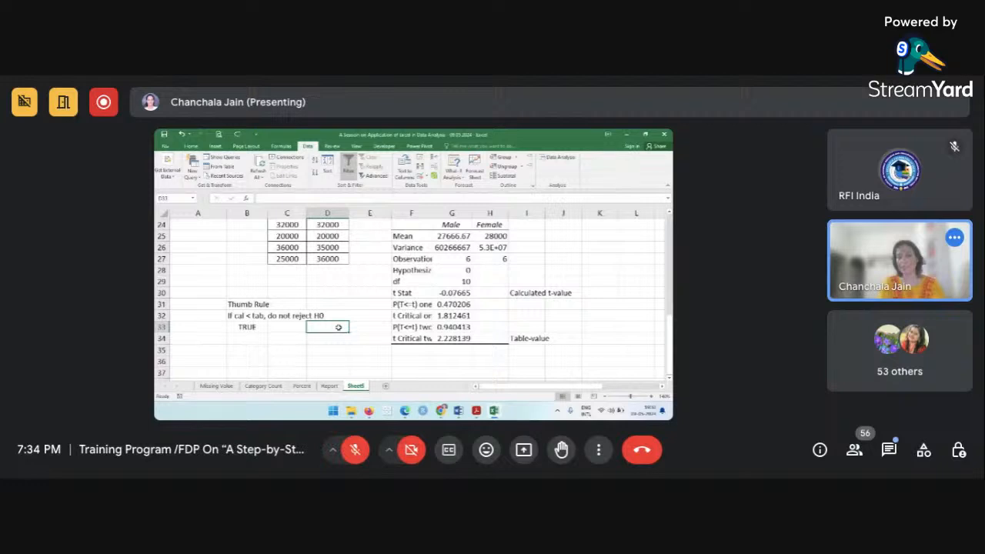
{"action": "left_click", "coordinate": [250, 339]}
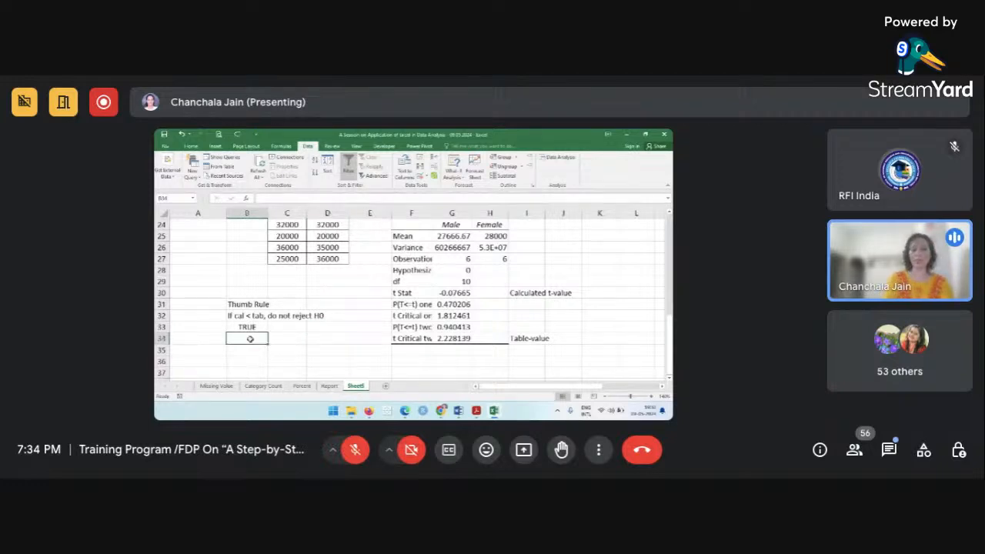
{"action": "key", "text": "Return"}
{"action": "type", "text": "Th"}
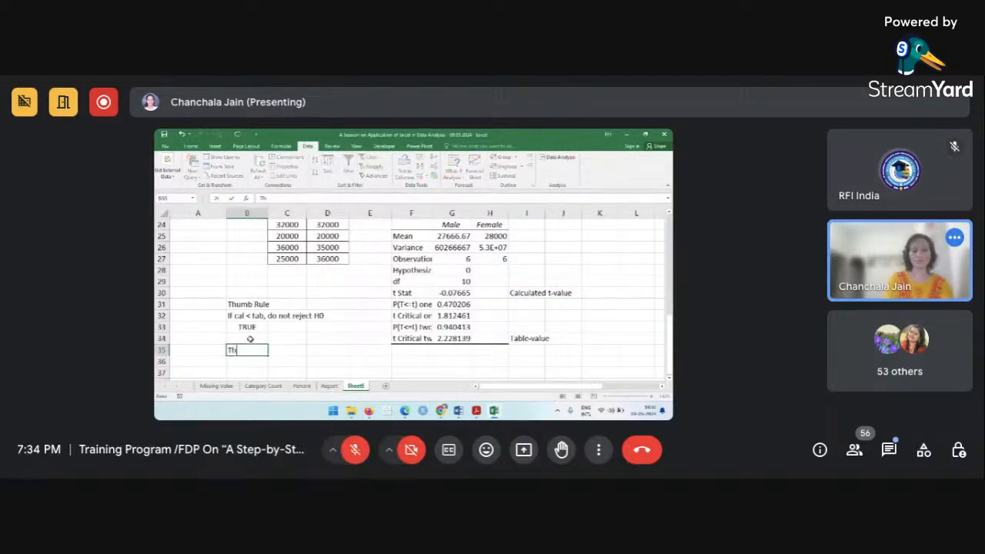
{"action": "type", "text": "umb Rule"}
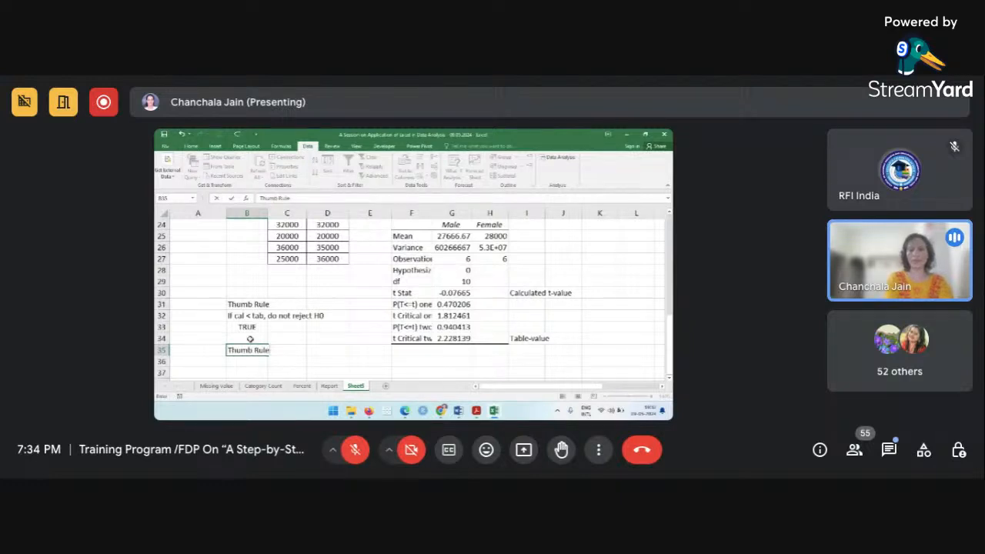
{"action": "type", "text": ": p-valu"}
{"action": "type", "text": "e"}
{"action": "key", "text": "Return"}
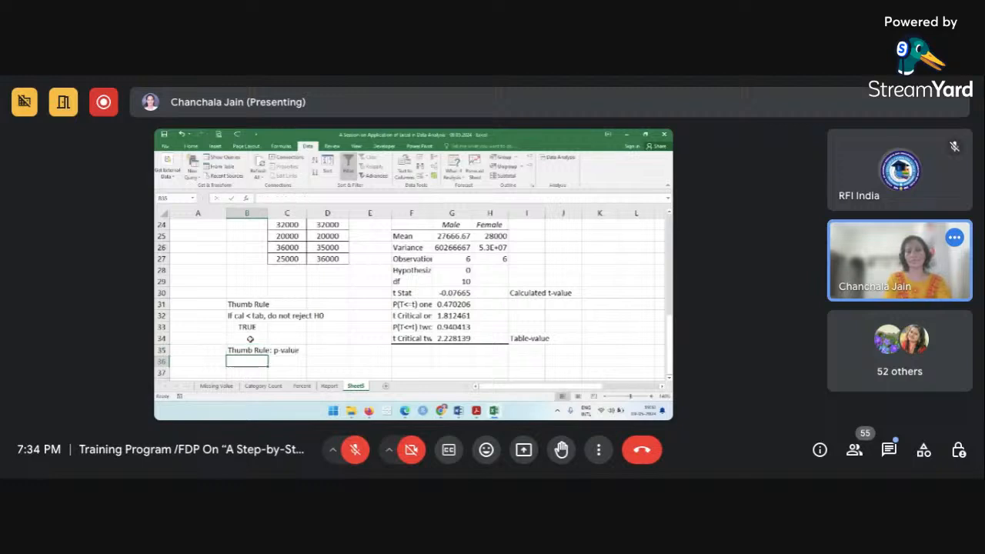
Enter the rule "p<LOS, do not accept H0" in B36 and select the two-tail p-value label in F33.
{"action": "type", "text": "p"}
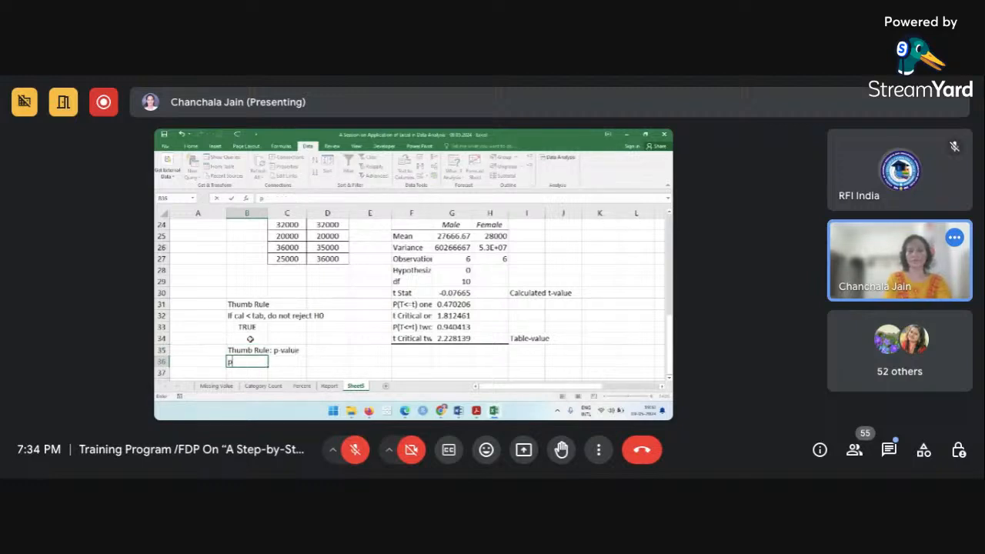
{"action": "type", "text": "<LOS"}
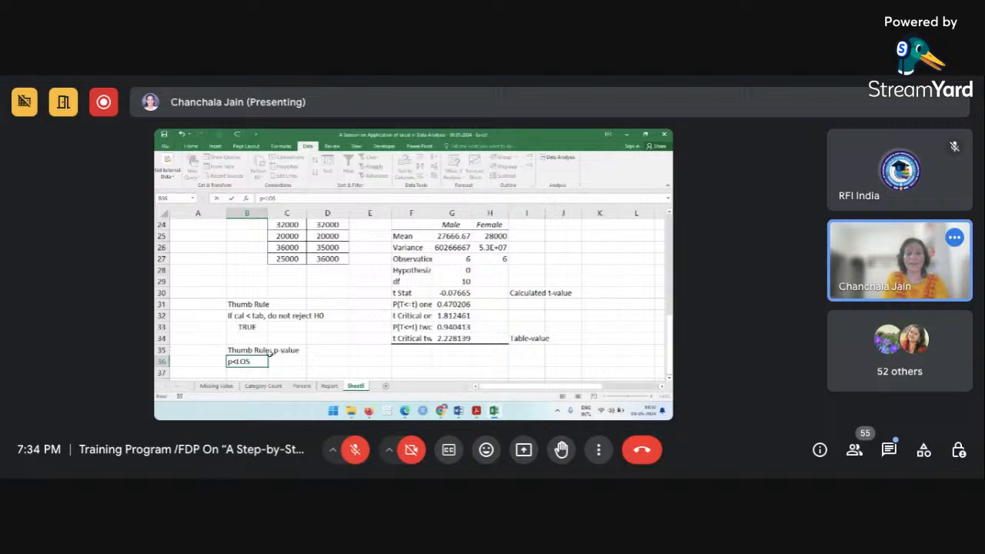
{"action": "type", "text": ", do n"}
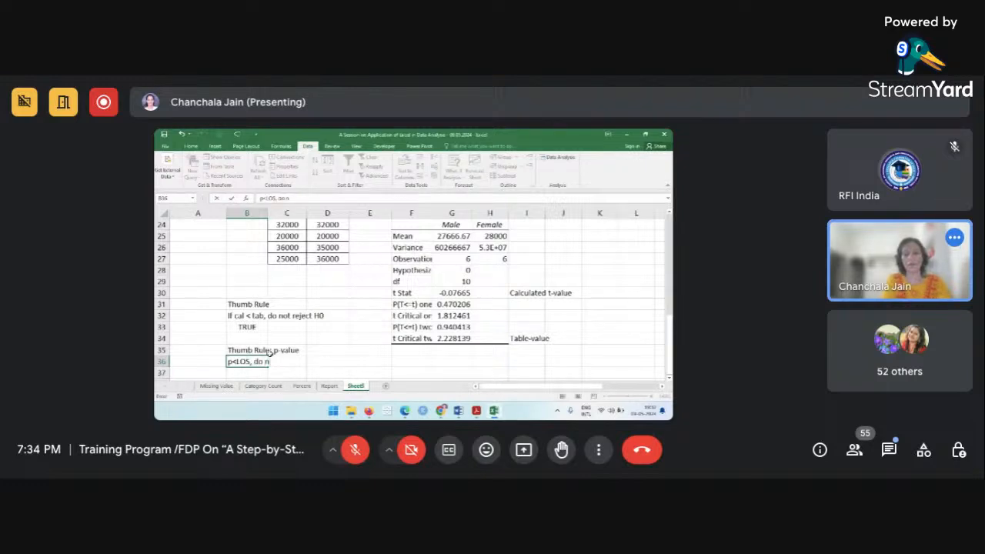
{"action": "type", "text": "ot"}
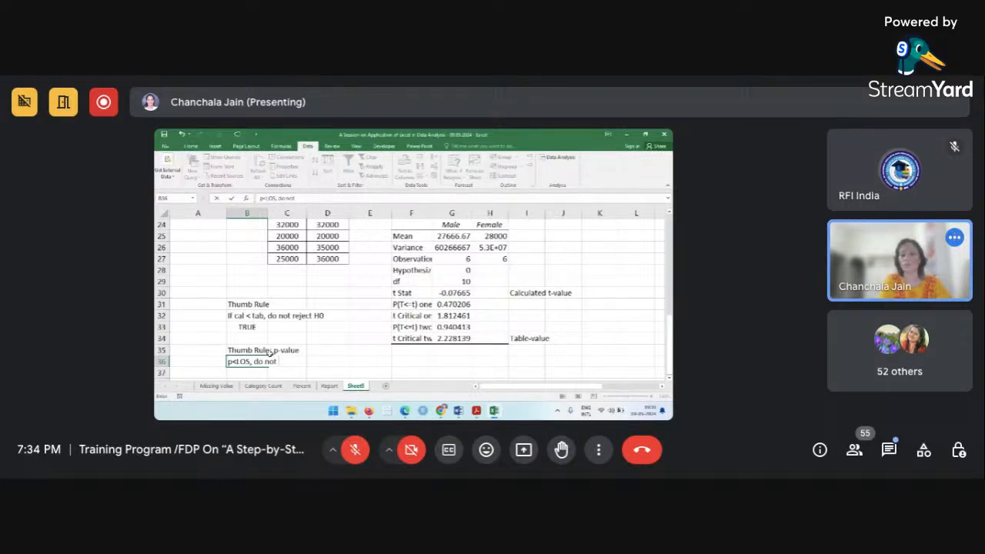
{"action": "type", "text": "acce"}
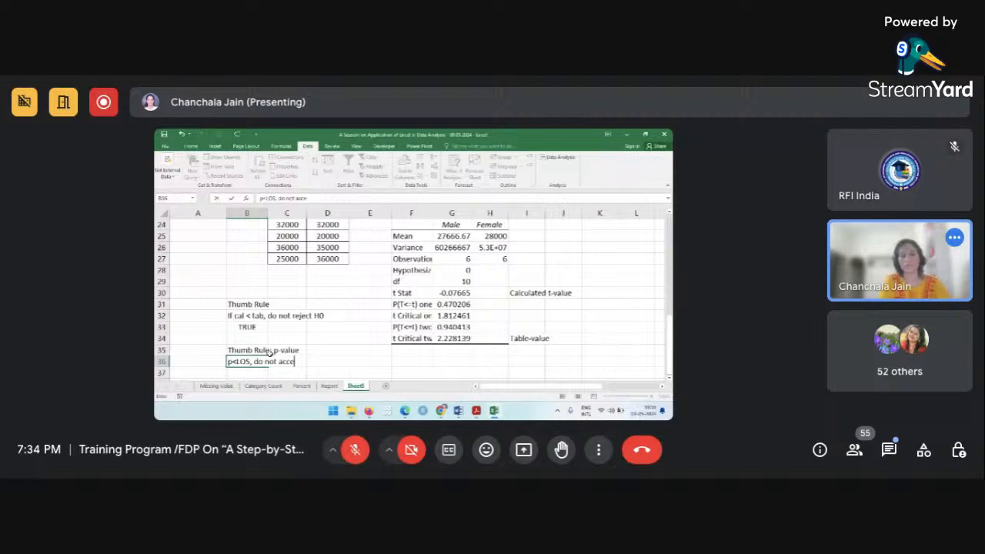
{"action": "type", "text": "pt H"}
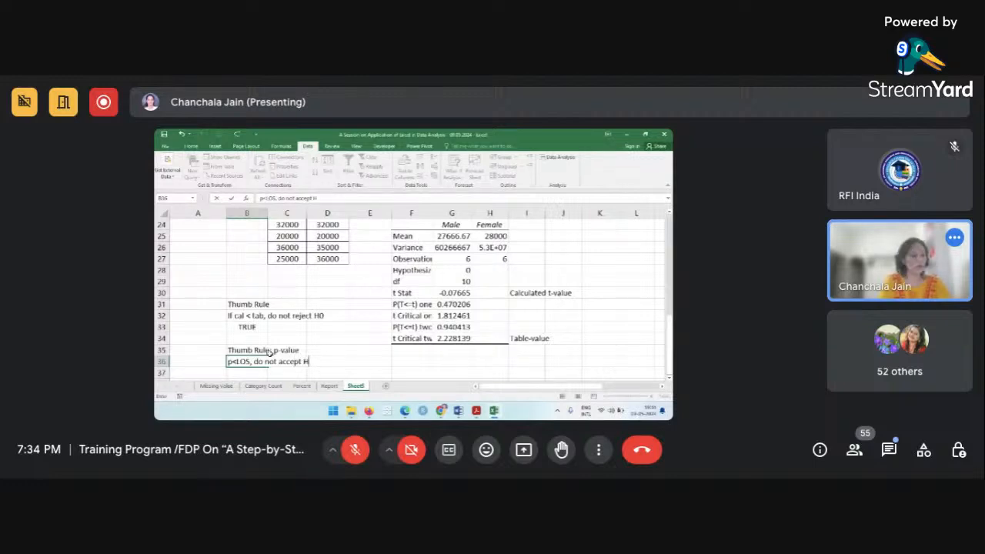
{"action": "type", "text": "0"}
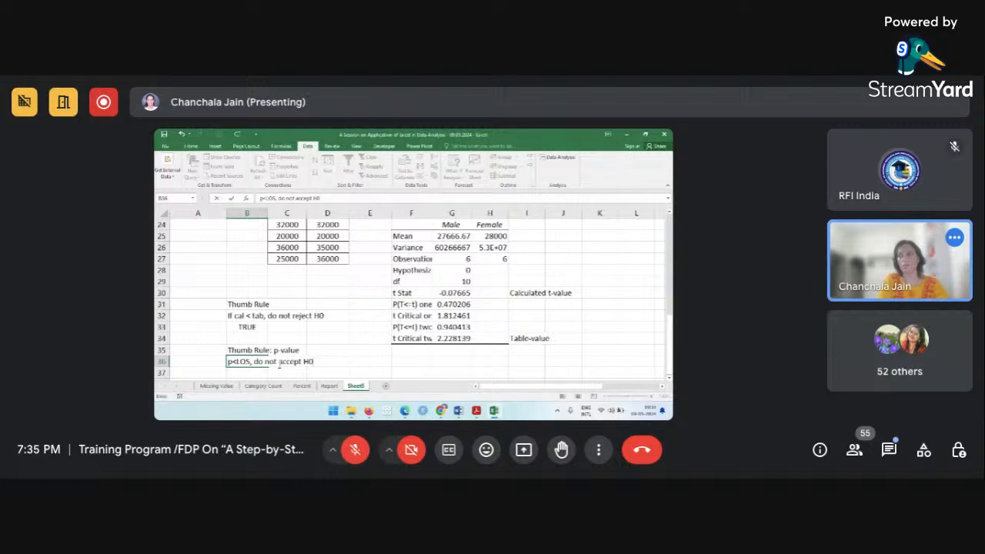
{"action": "scroll", "coordinate": [279, 366], "scroll_direction": "down", "scroll_amount": 1}
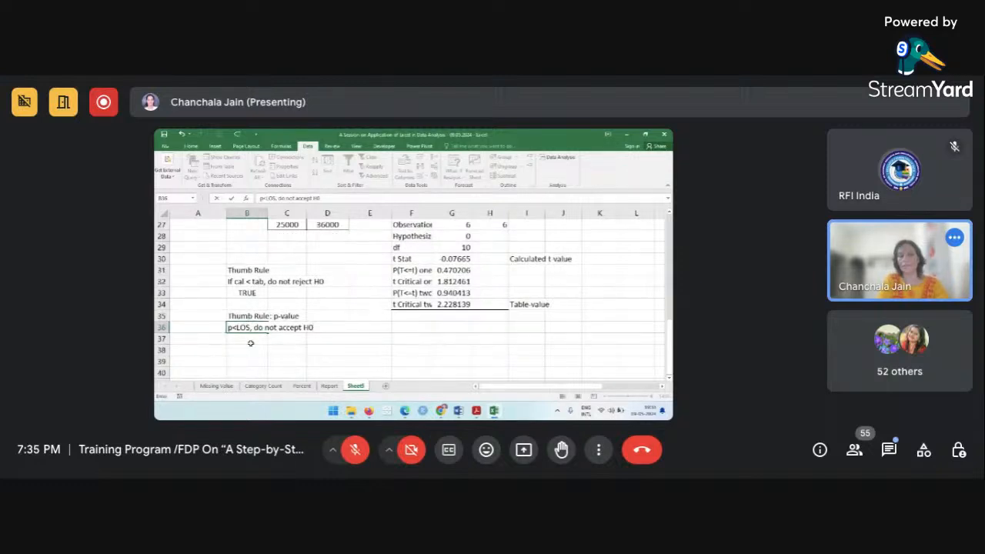
{"action": "left_click", "coordinate": [405, 292]}
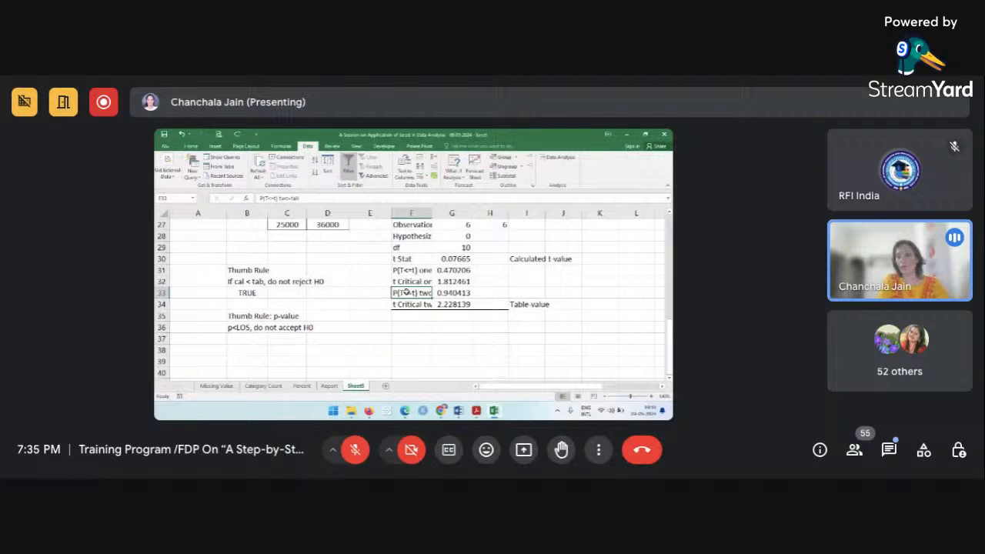
Add the p-value comparison "p>.05 = 0.94>.05" in B37, below the p-value rule.
{"action": "left_click", "coordinate": [254, 340]}
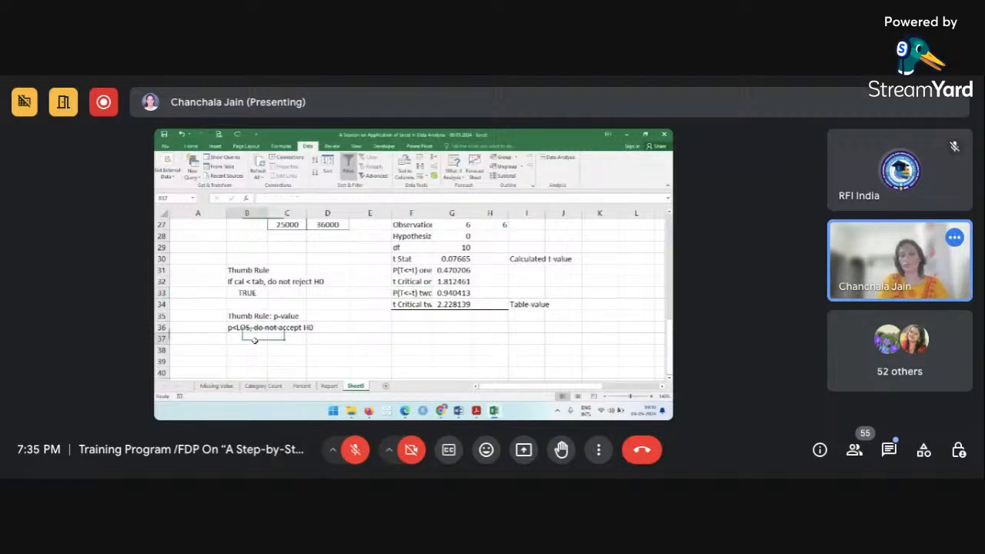
{"action": "type", "text": "p>"}
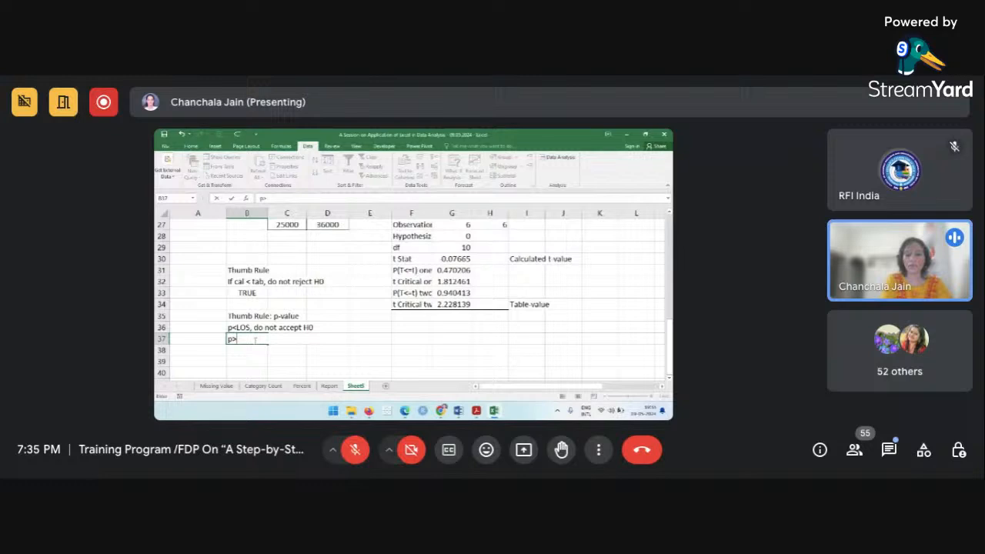
{"action": "type", "text": ".05"}
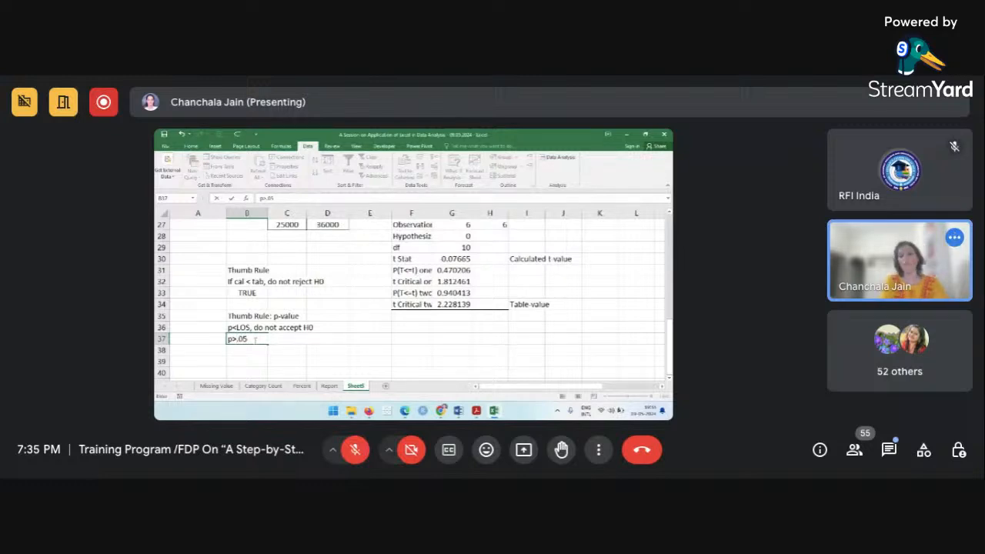
{"action": "type", "text": " -"}
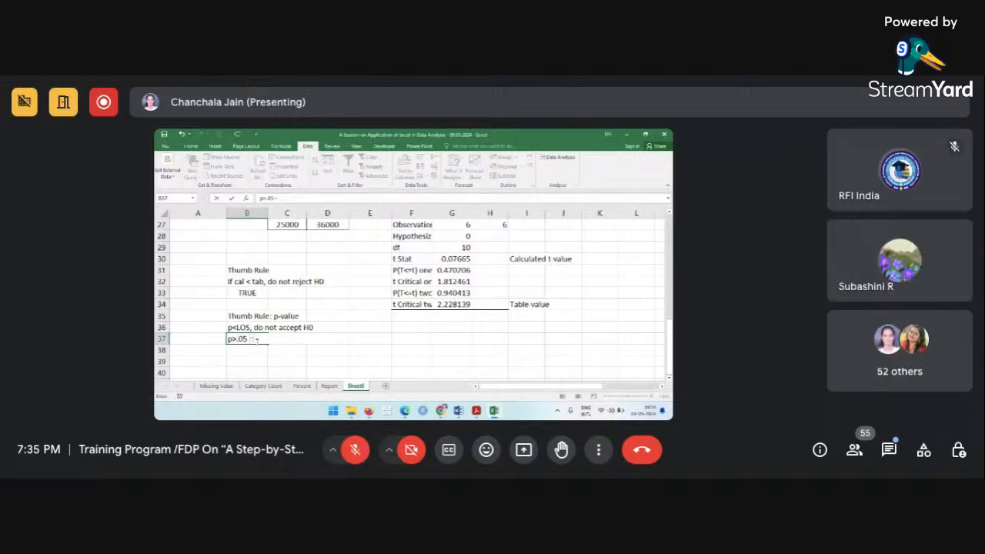
{"action": "type", "text": " a"}
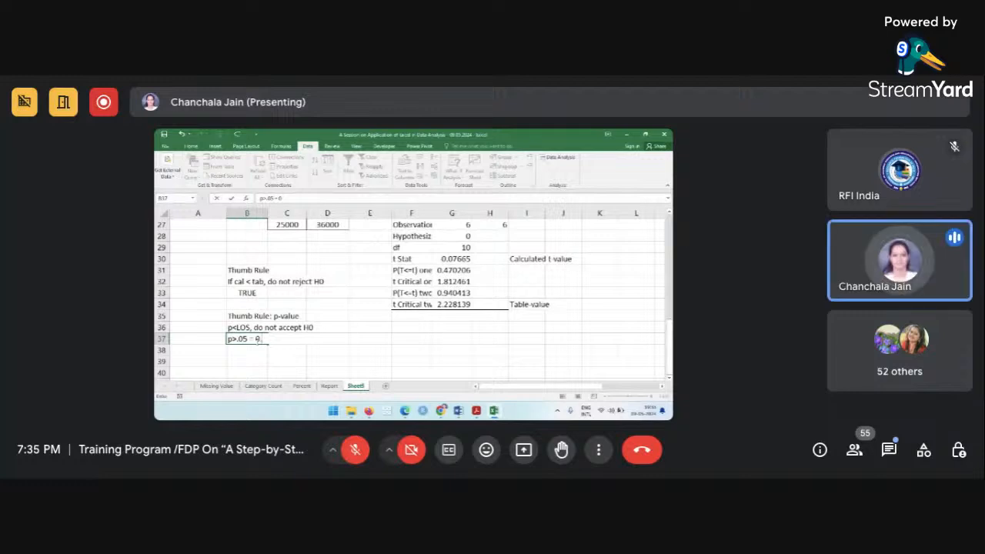
{"action": "type", "text": ".94>.0"}
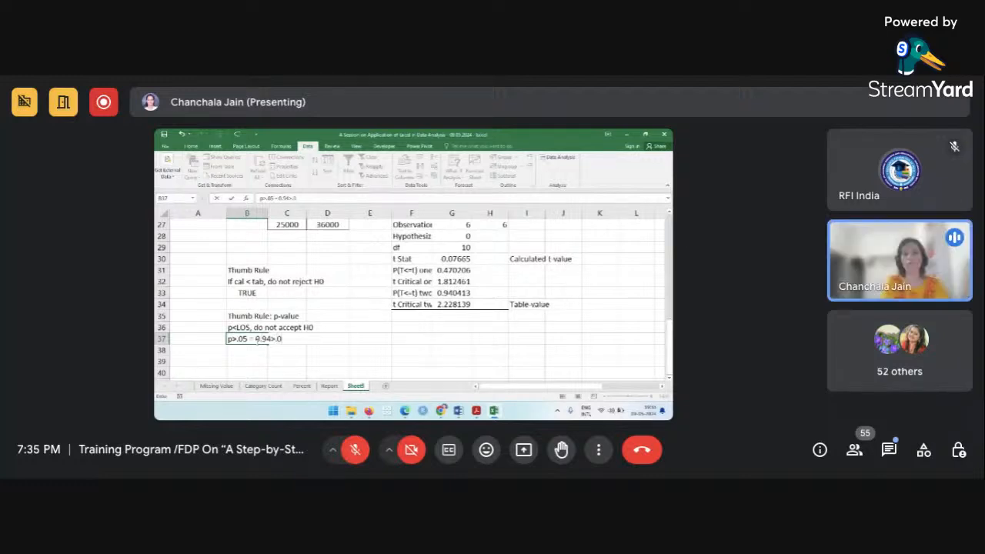
{"action": "type", "text": "5"}
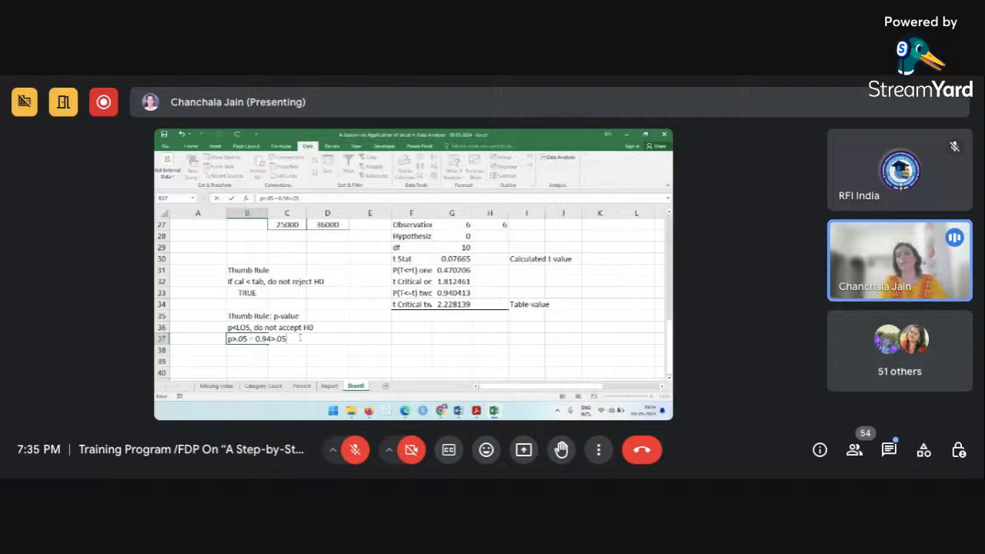
{"action": "left_click", "coordinate": [300, 339]}
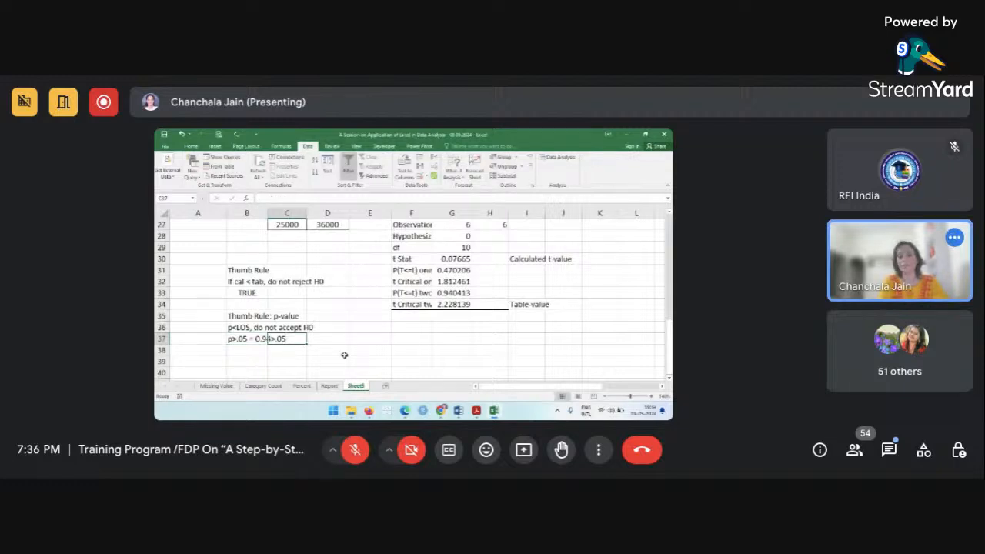
{"action": "left_click", "coordinate": [344, 355]}
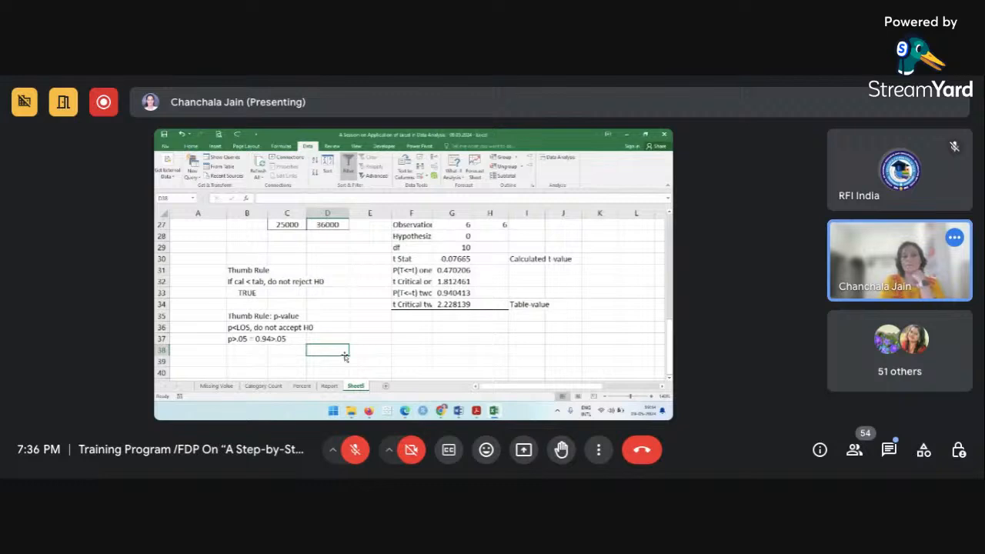
{"action": "left_click", "coordinate": [357, 298]}
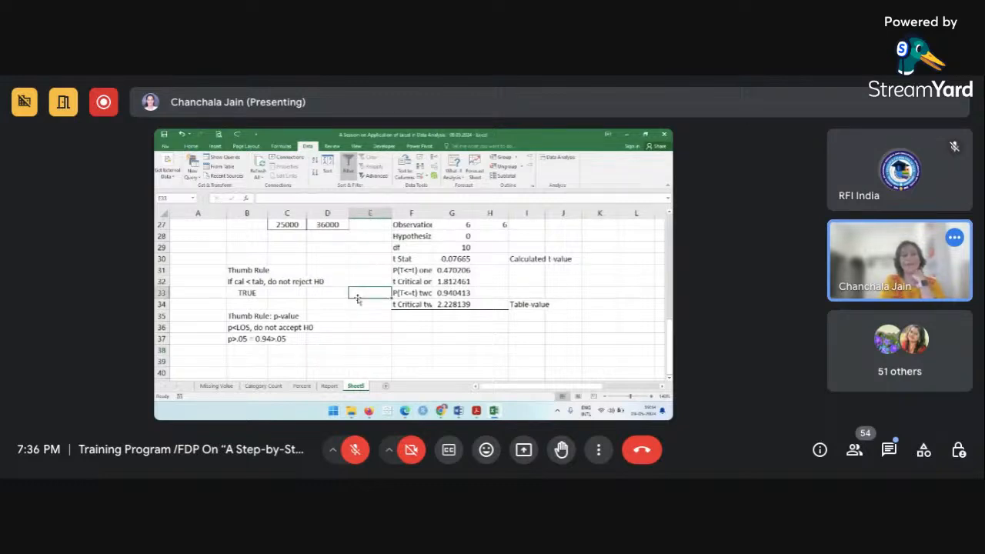
{"action": "scroll", "coordinate": [357, 298], "scroll_direction": "up", "scroll_amount": 2}
{"action": "scroll", "coordinate": [357, 299], "scroll_direction": "down", "scroll_amount": 1}
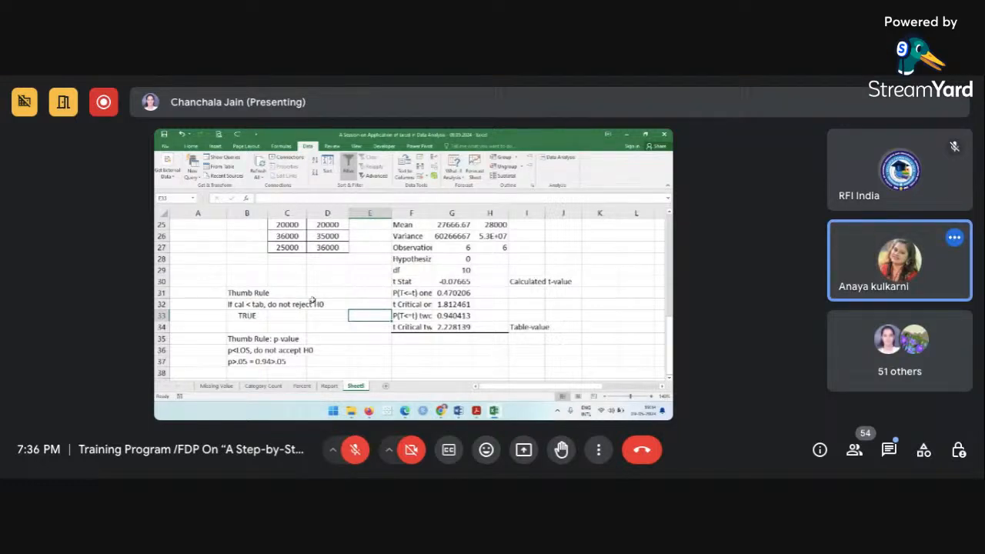
{"action": "left_click", "coordinate": [311, 301]}
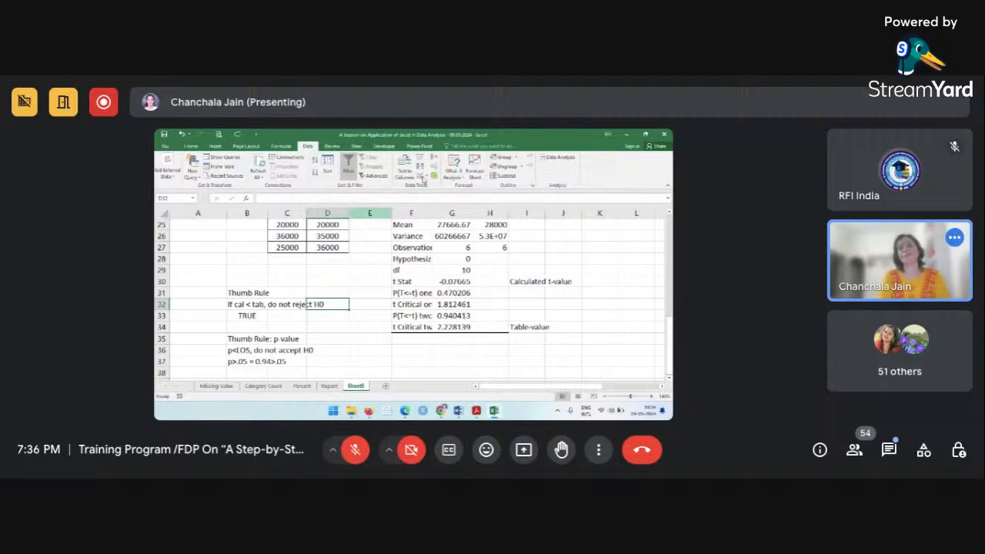
Switch to the Google Meet call in Chrome and stop presenting the screen.
{"action": "mouse_move", "coordinate": [443, 413]}
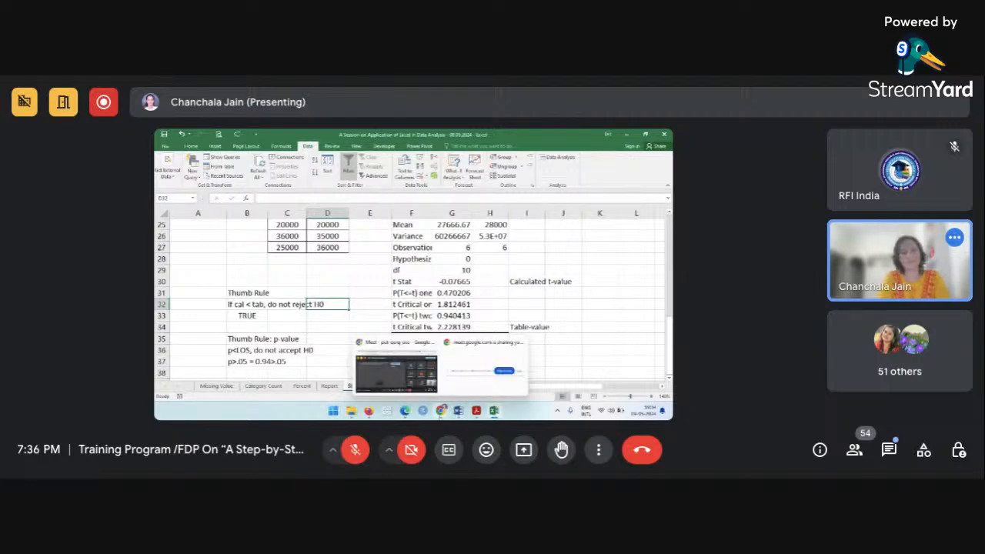
{"action": "left_click", "coordinate": [396, 373]}
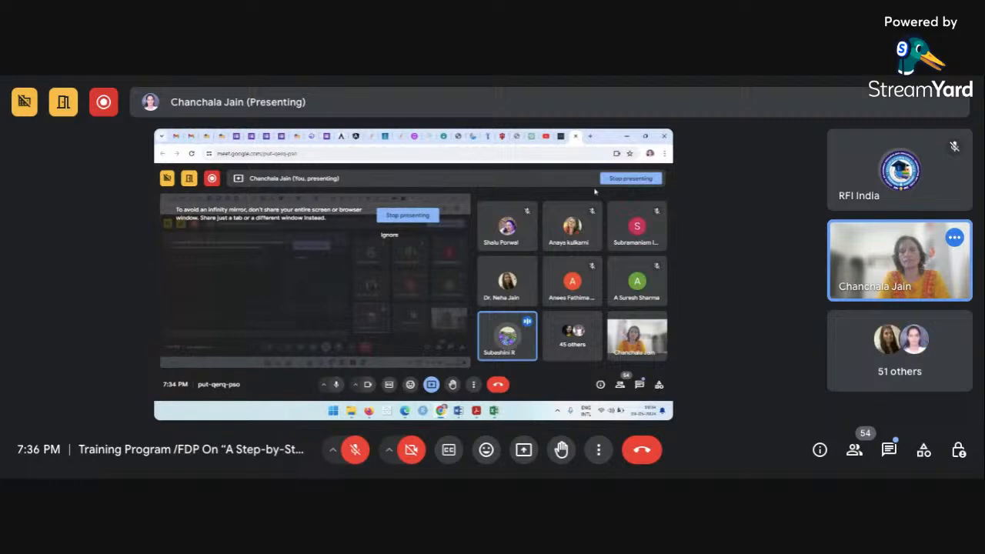
{"action": "left_click", "coordinate": [622, 182]}
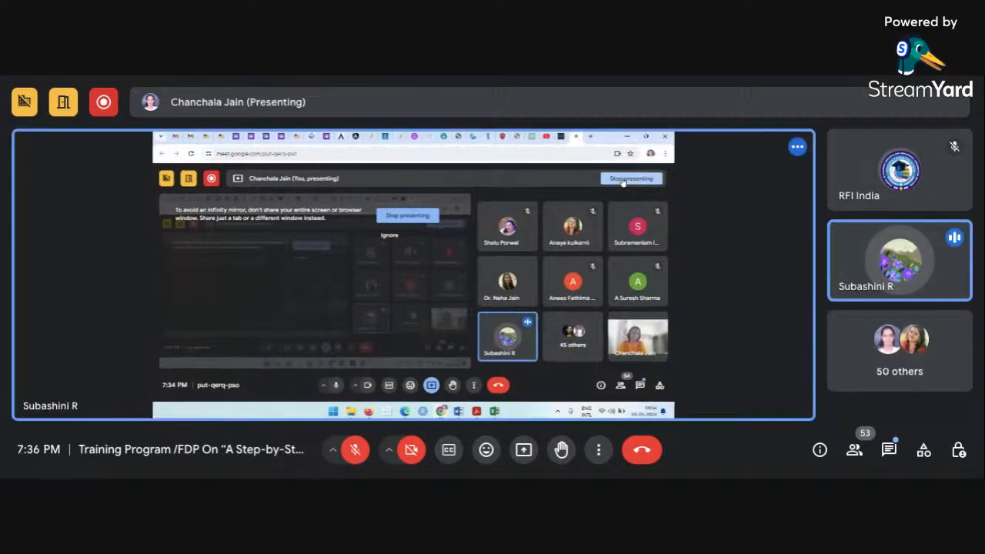